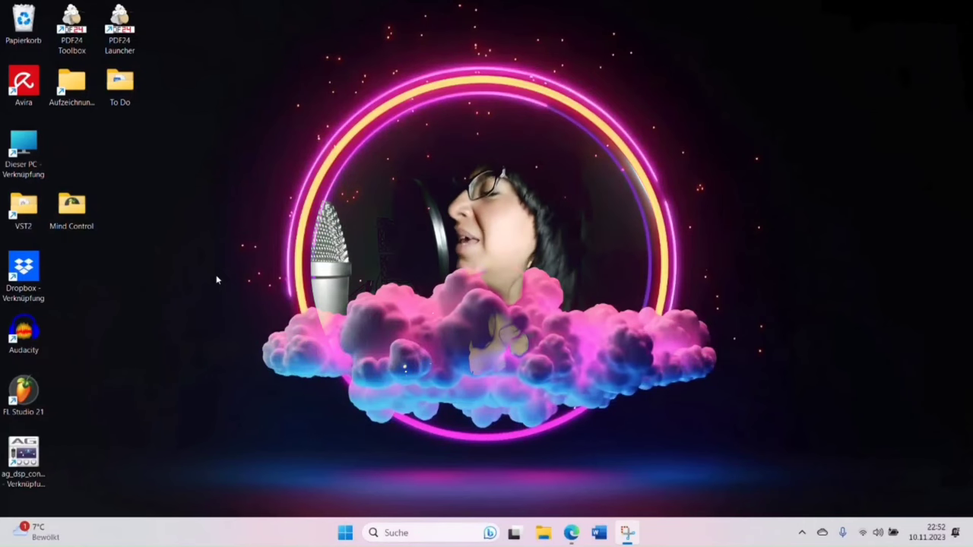
Launch Audacity.
double_click(24, 335)
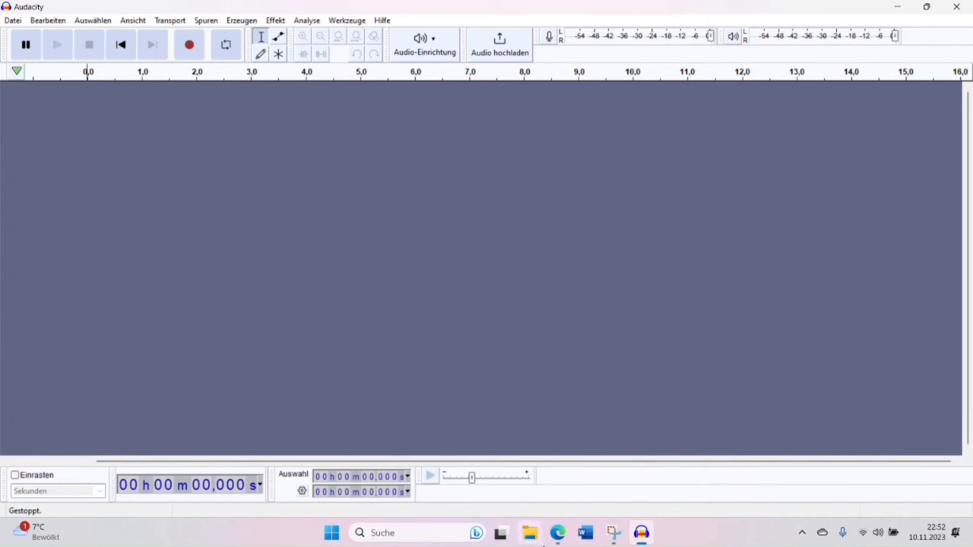
Switch to the Edge browser, search Google for "Audacity Wikipedia" and look up the software's release year in the German Wikipedia article.
click(558, 533)
click(423, 256)
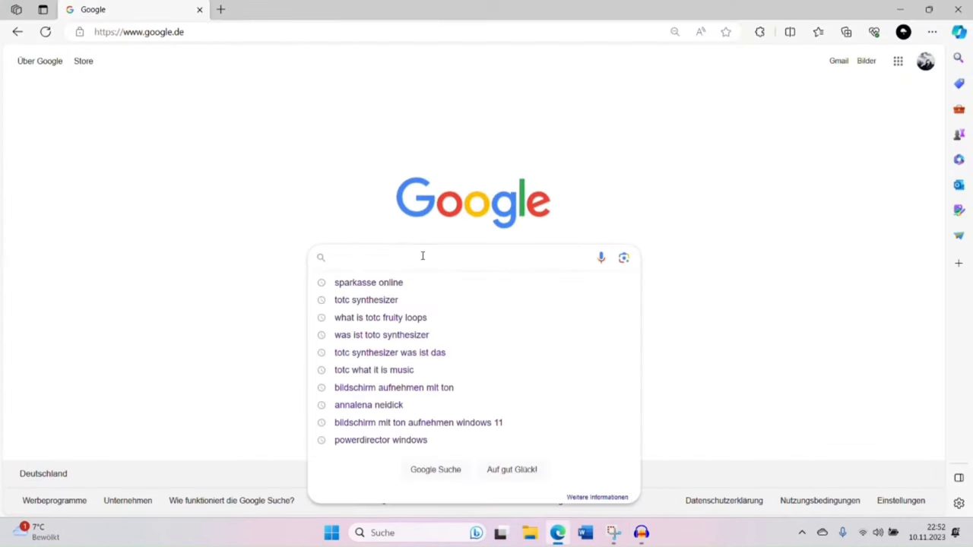
text(Audacity Wikipedia)
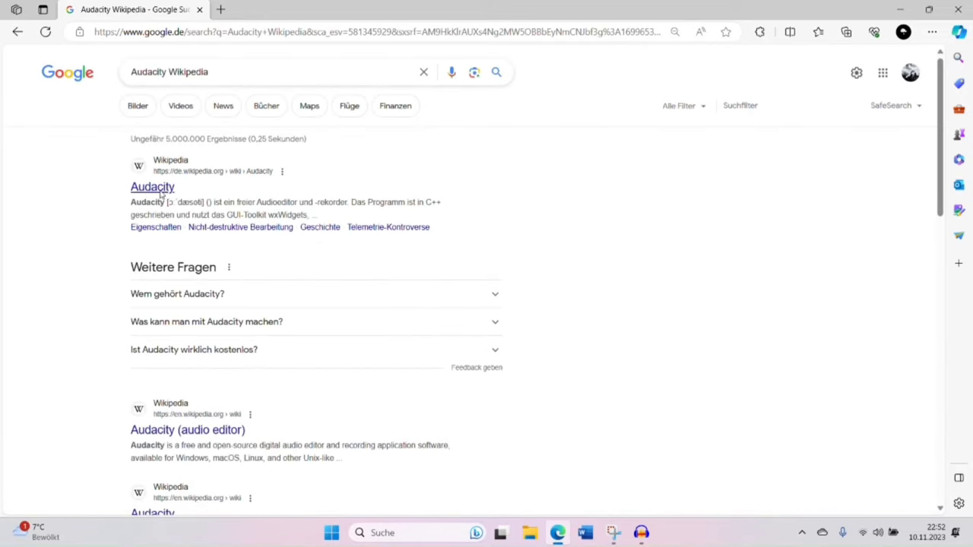
click(162, 188)
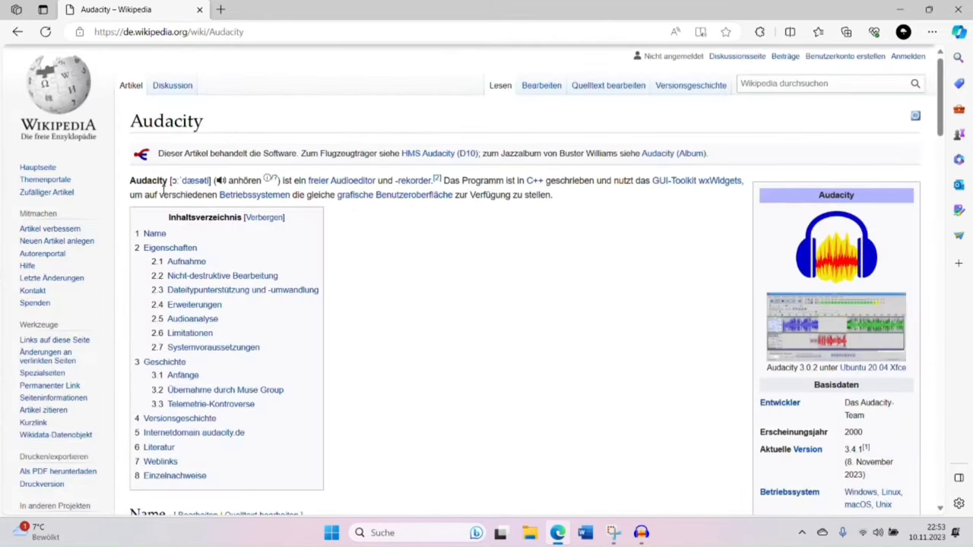
scroll(456, 289, down, 2)
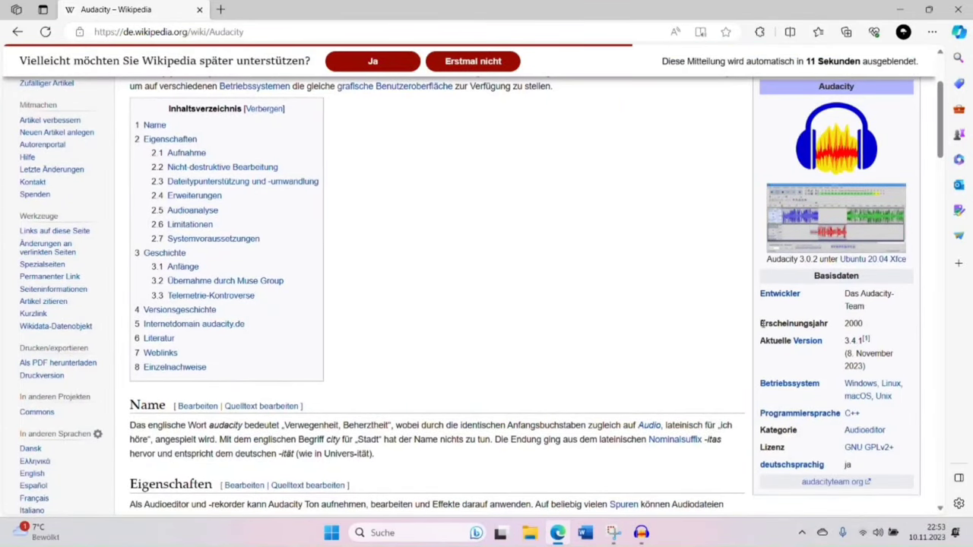
drag(761, 323, 873, 331)
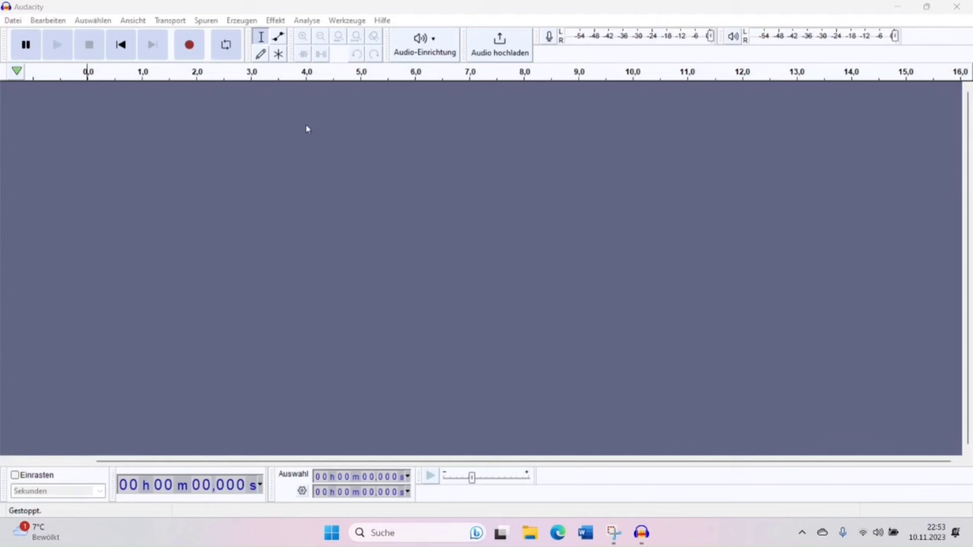
Switch back to Audacity and record a voice take of about 12 seconds on a new track.
click(190, 46)
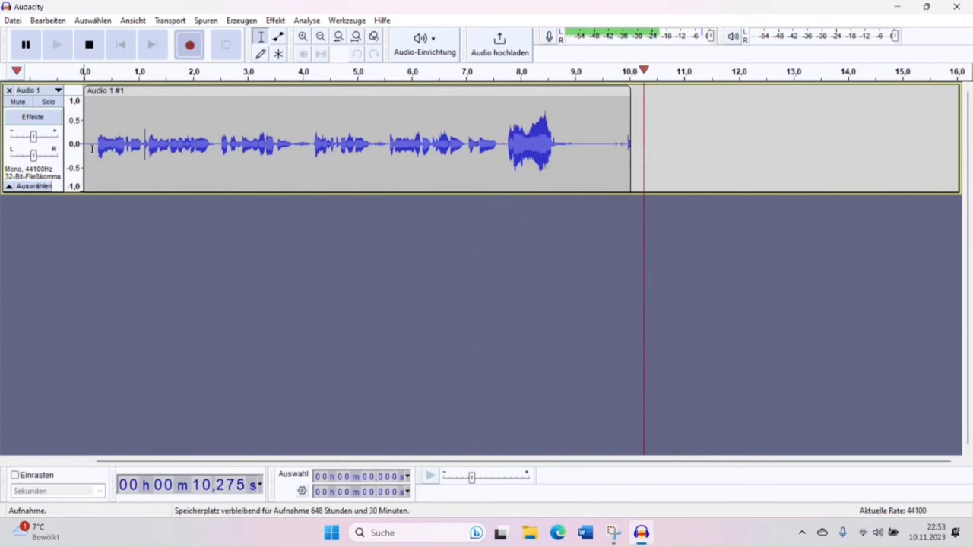
key(space)
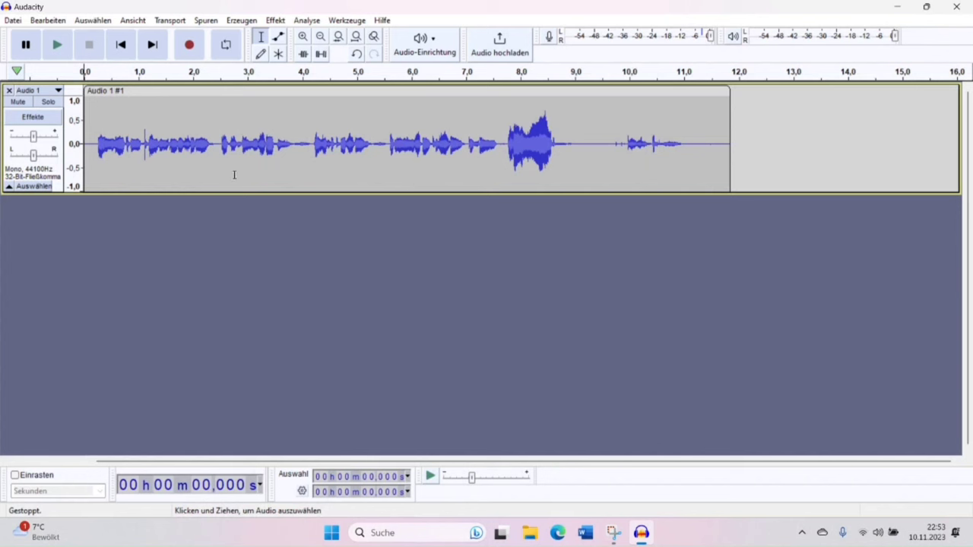
Select the quiet breath between about 3.87 and 4.16 s and raise the voice track's gain to +7 dB.
ctrl+scroll(302, 162, up, 2)
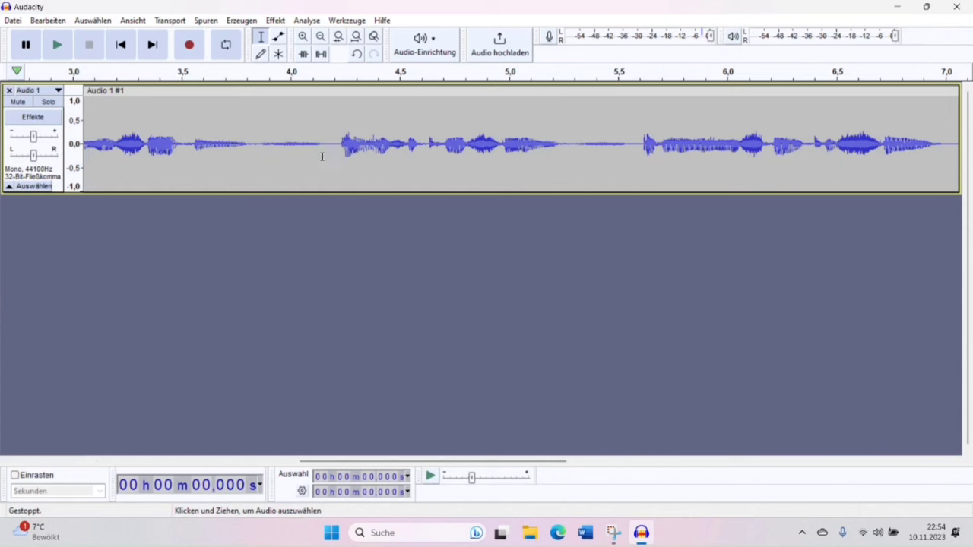
drag(262, 145, 322, 147)
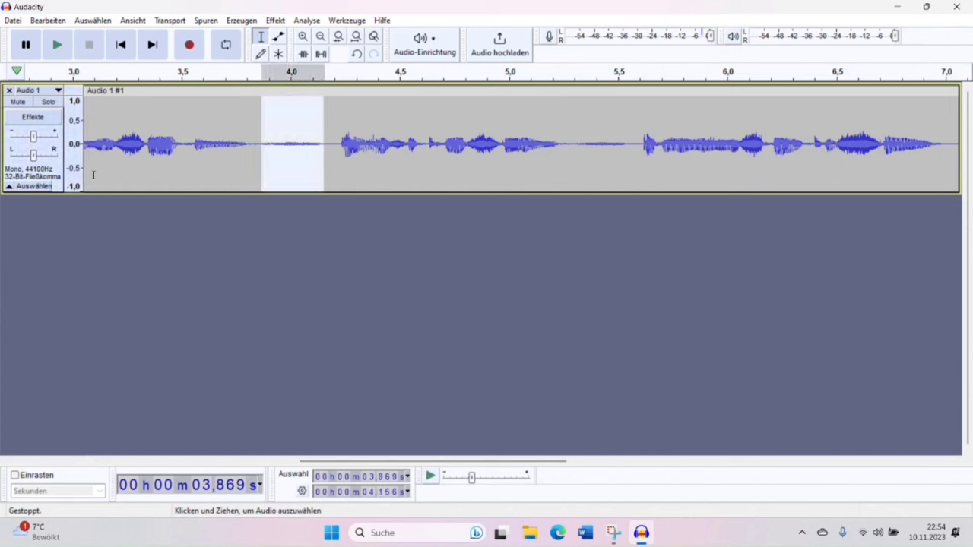
mouse_move(34, 136)
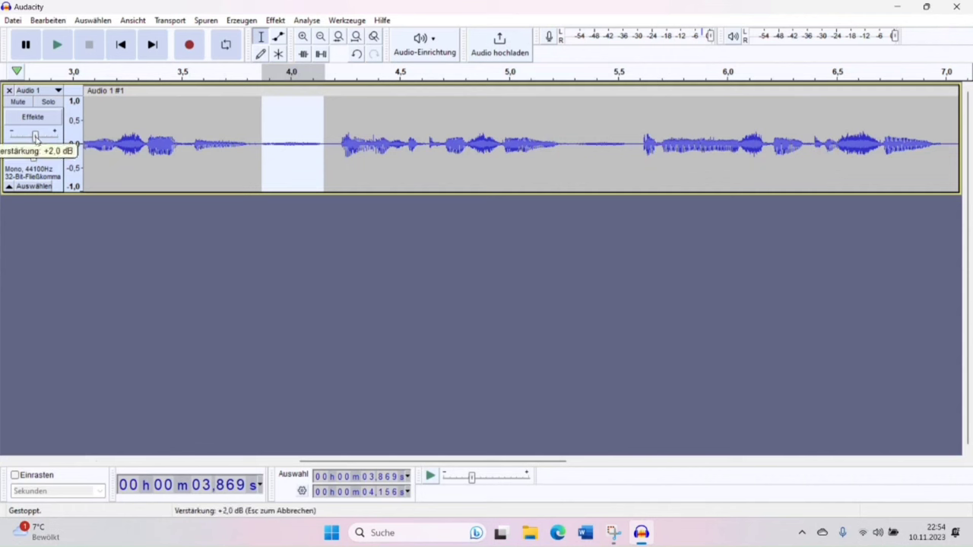
drag(35, 137, 38, 137)
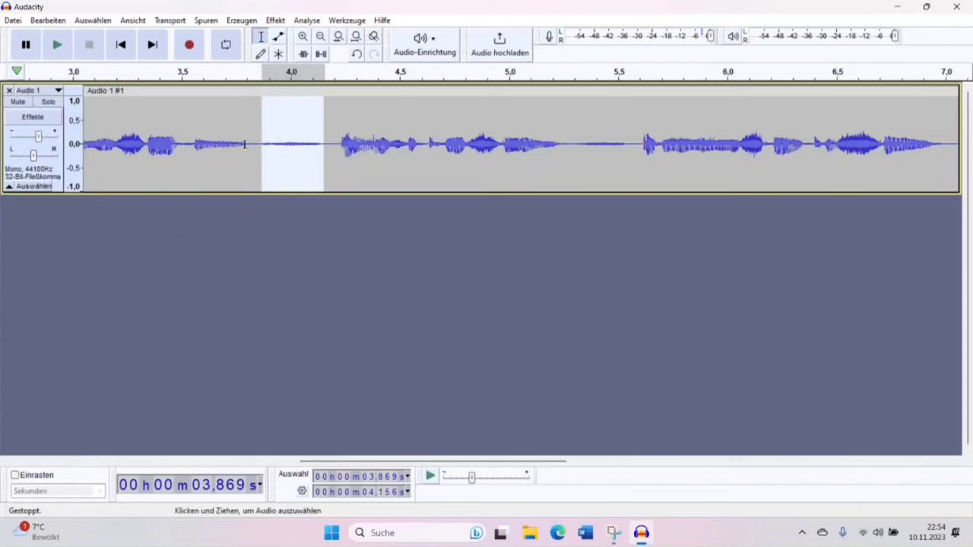
Examine the breath noise in the waveform up close and play the track from about 2.52 s.
scroll(227, 149, up, 5)
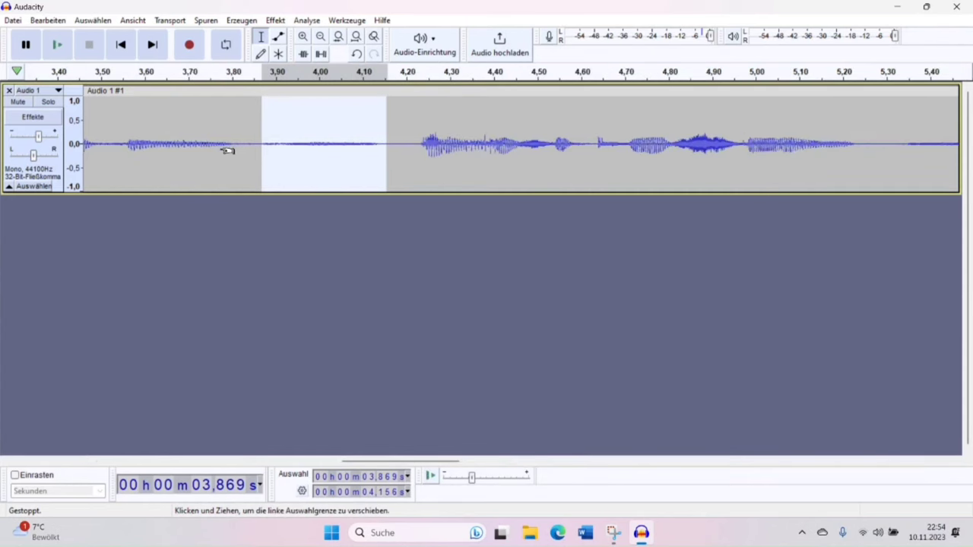
scroll(274, 149, up, 6)
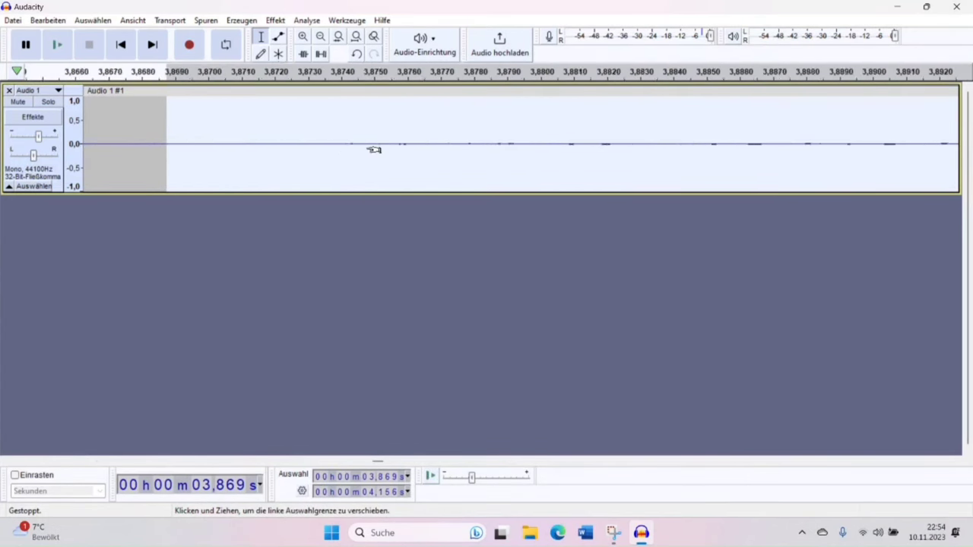
scroll(357, 148, down, 12)
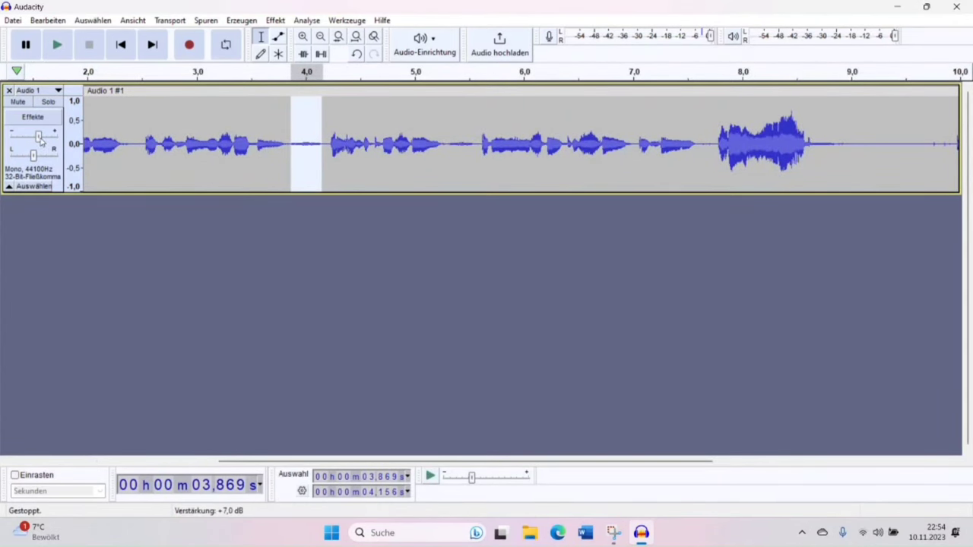
click(59, 45)
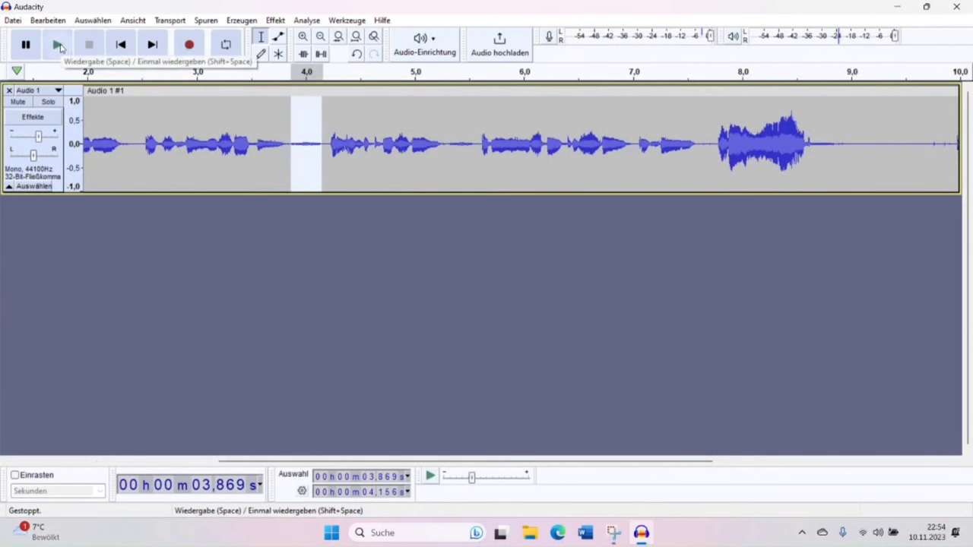
click(144, 142)
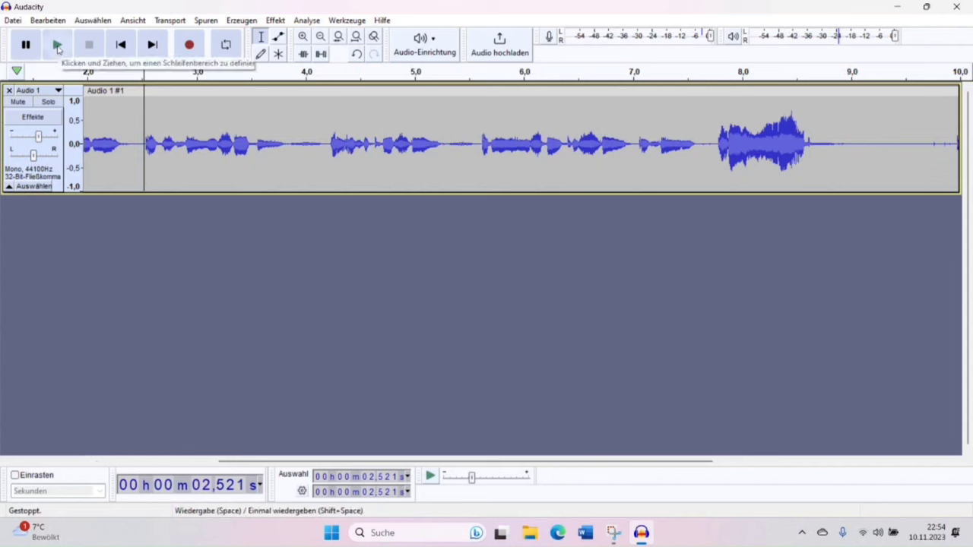
click(57, 46)
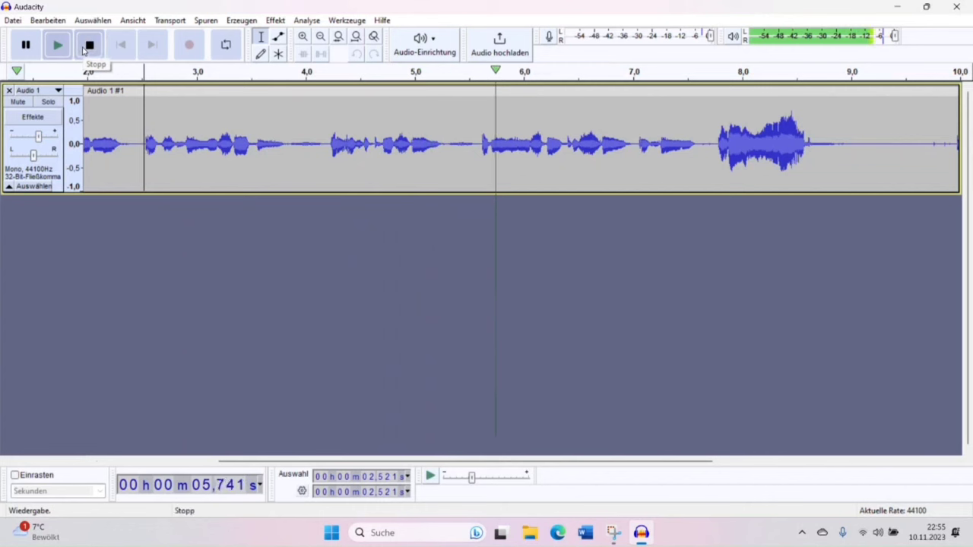
click(88, 45)
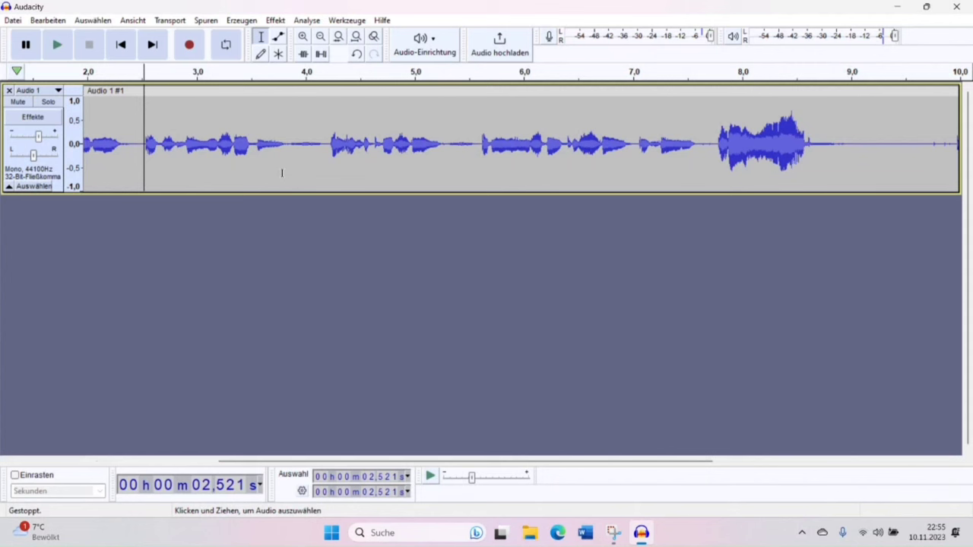
Replace the breath between about 3.81 and 4.23 s with generated silence of the same length.
drag(290, 142, 321, 156)
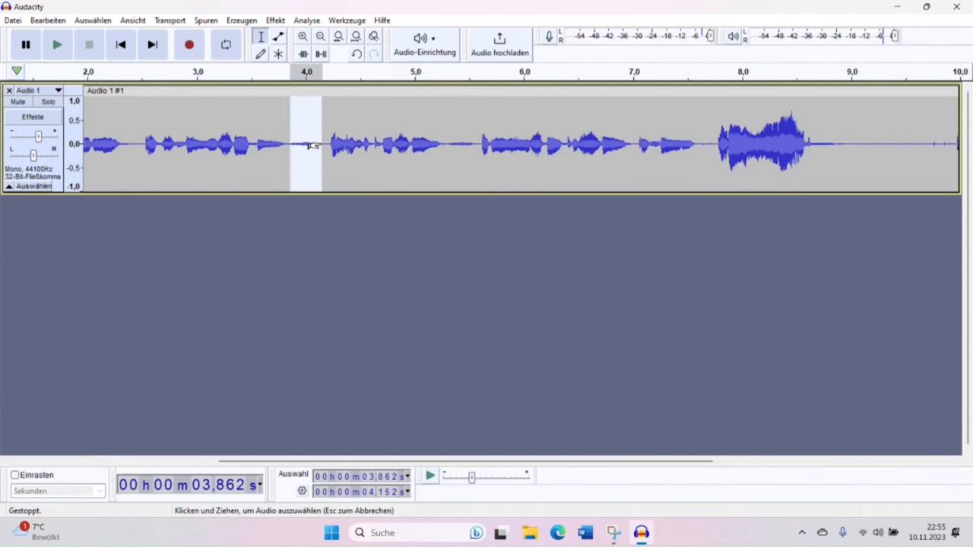
scroll(320, 170, up, 3)
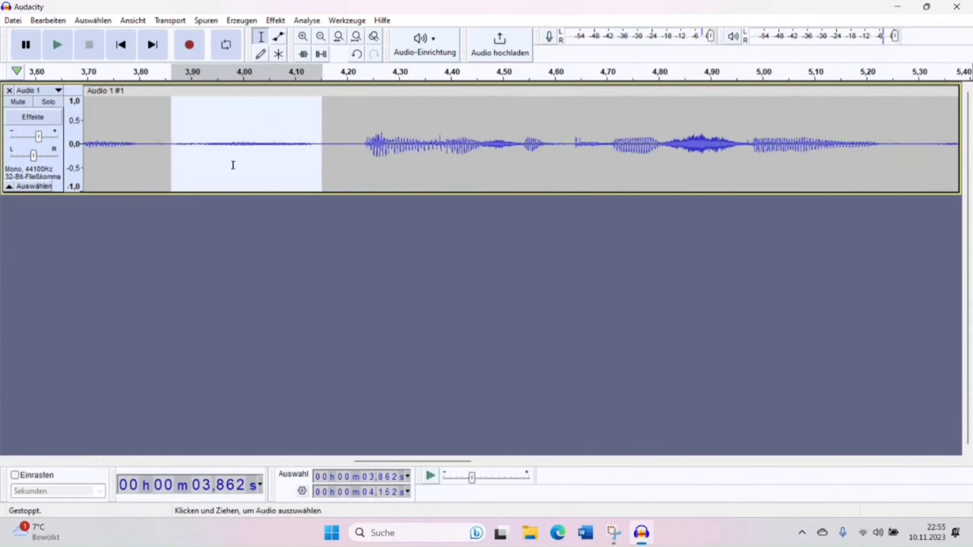
drag(142, 141, 357, 123)
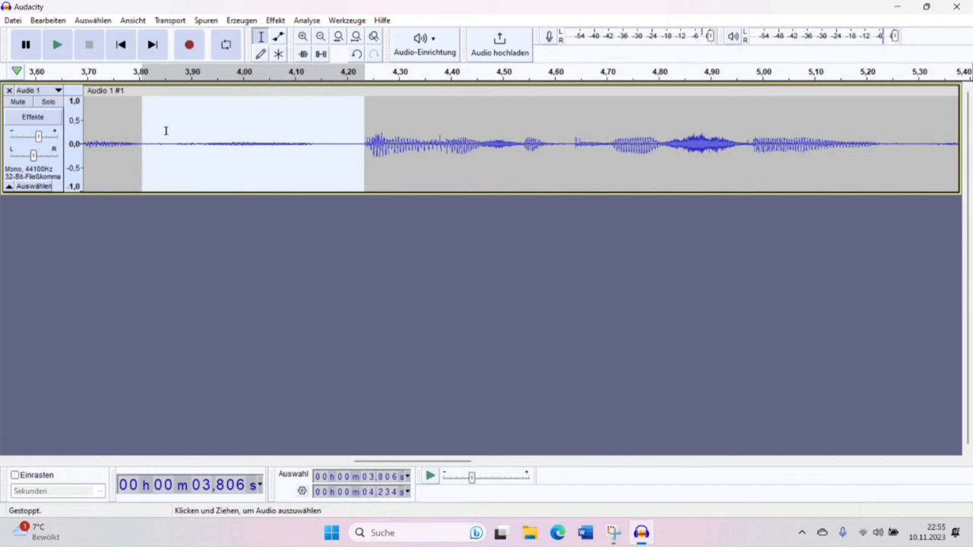
click(57, 45)
click(228, 20)
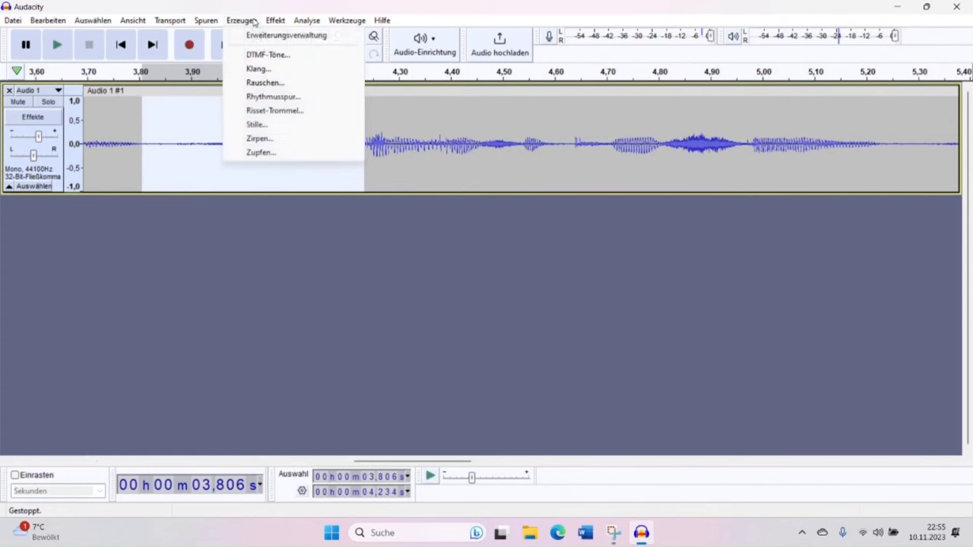
click(257, 127)
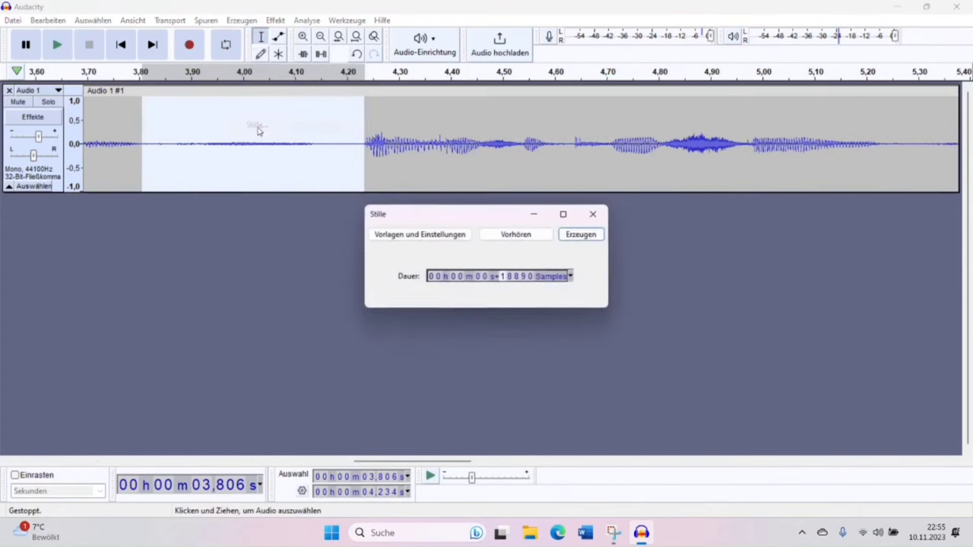
click(589, 238)
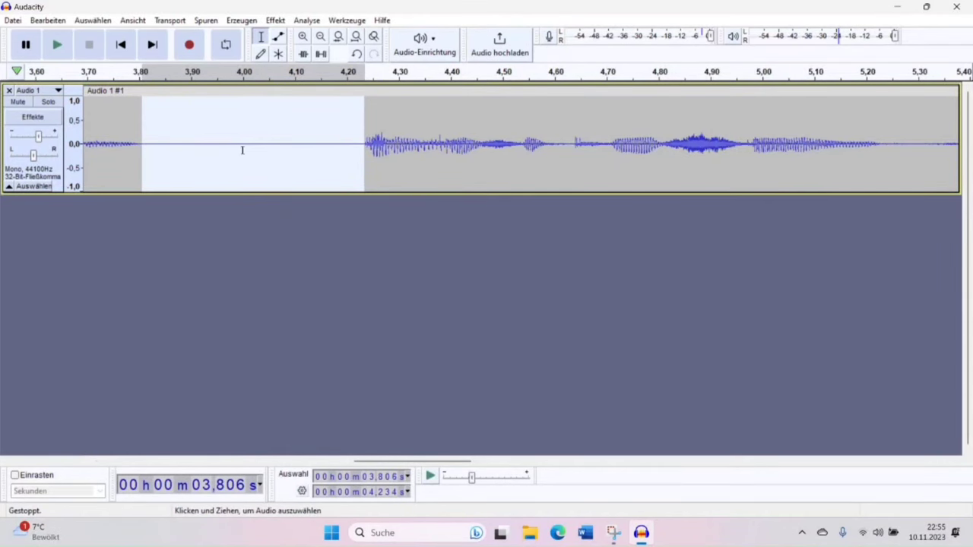
Play the track from about 2.91 s to check the silenced gap between the phrases.
scroll(251, 152, down, 2)
click(99, 145)
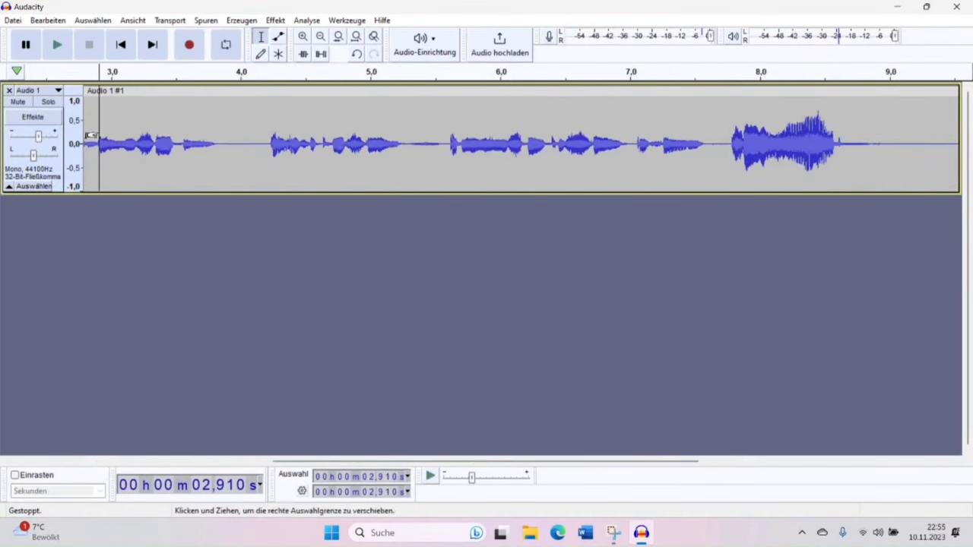
click(60, 45)
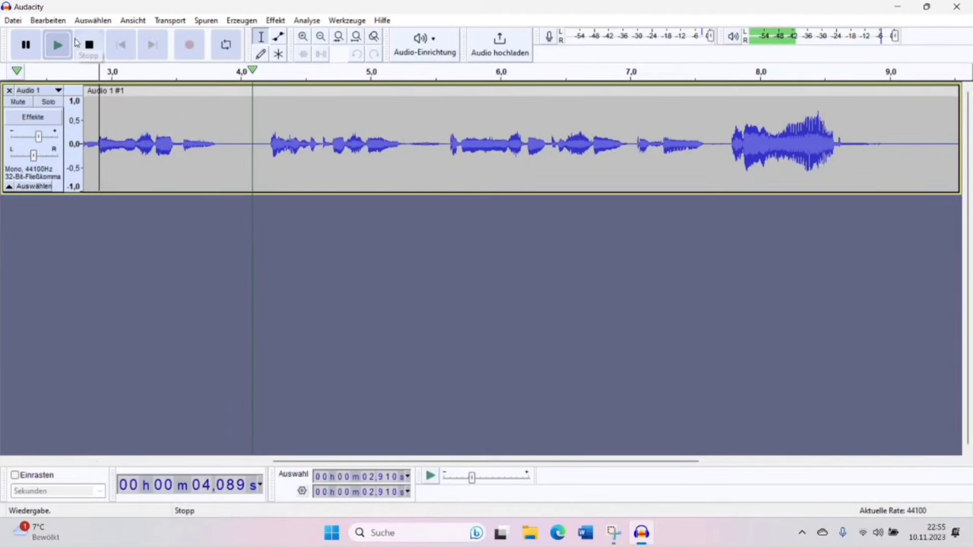
click(88, 45)
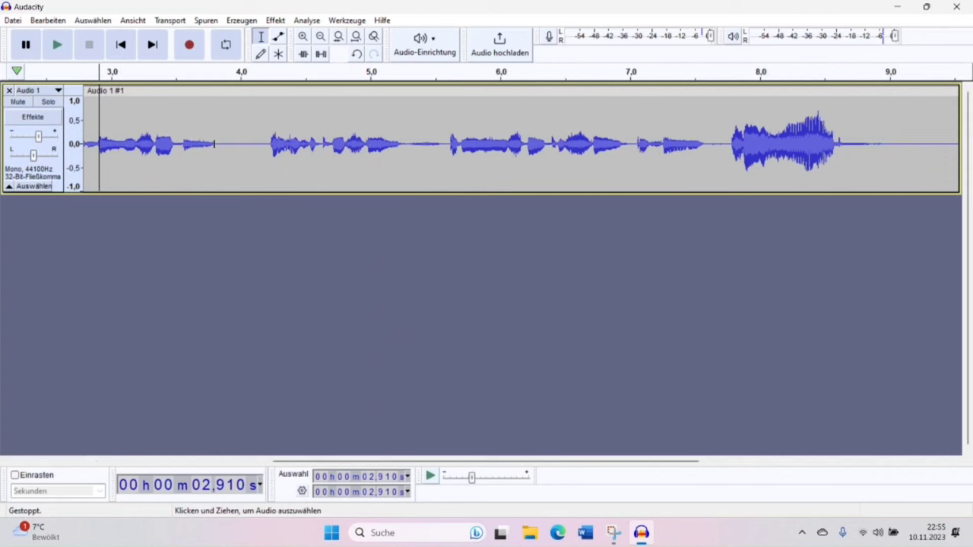
scroll(202, 171, down, 1)
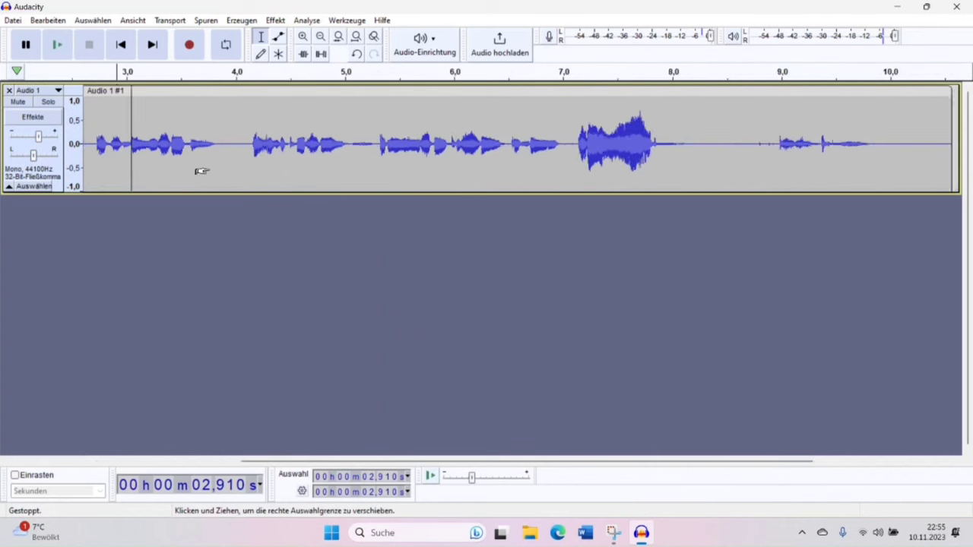
click(130, 137)
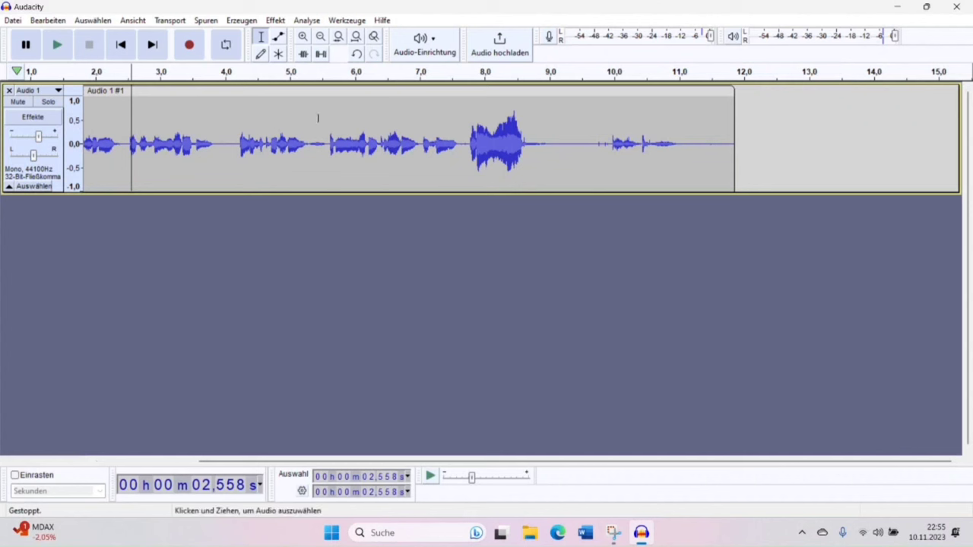
click(275, 21)
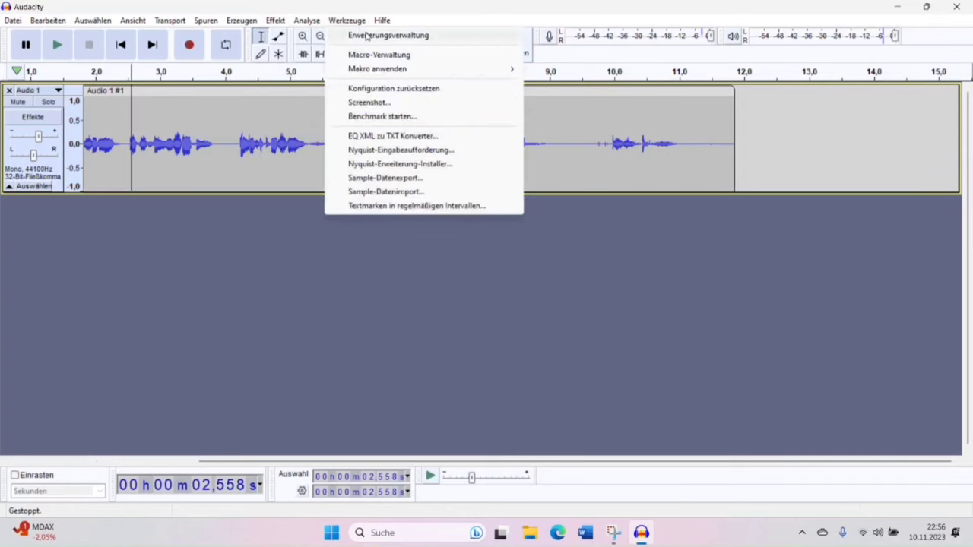
mouse_move(274, 21)
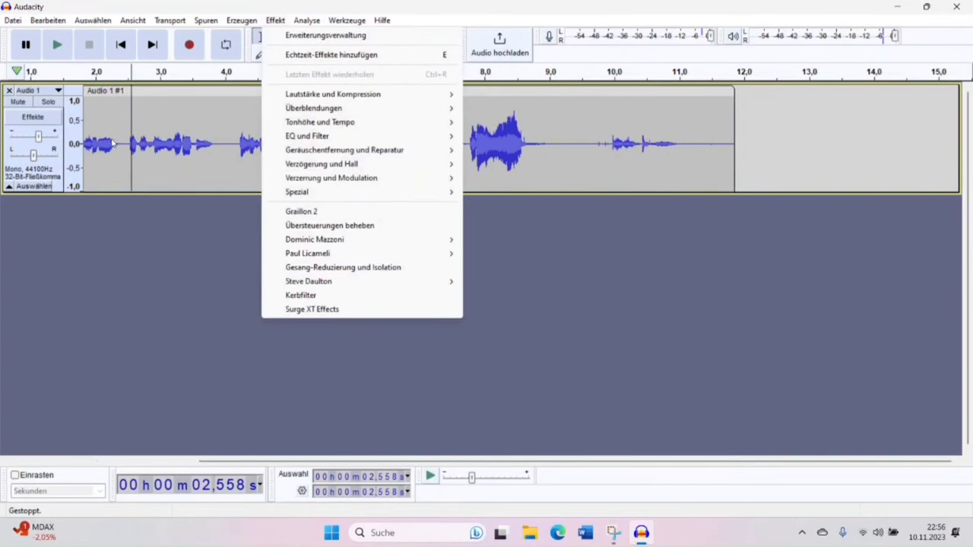
click(196, 123)
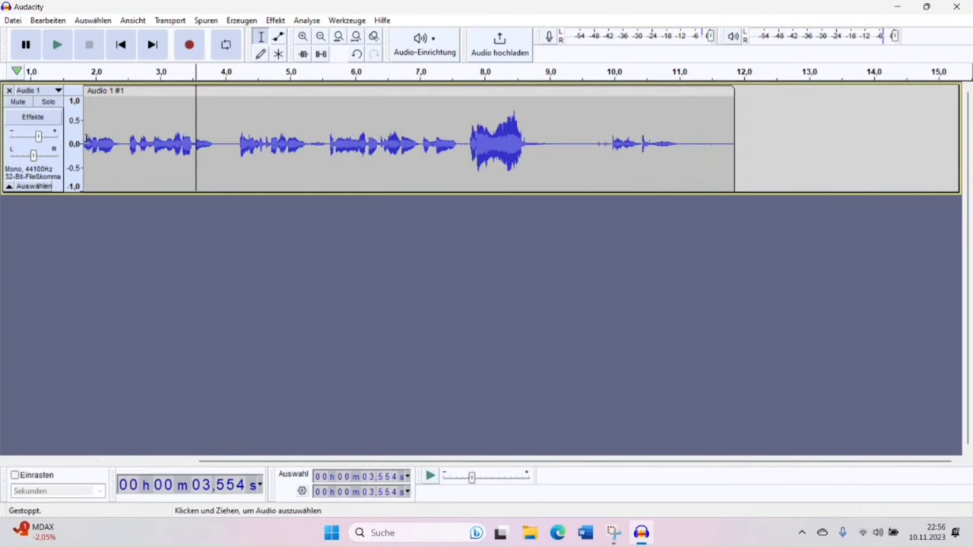
Select the voice recording from about 1.97 to 11.48 s and close the unnamed project without saving.
drag(92, 105, 710, 152)
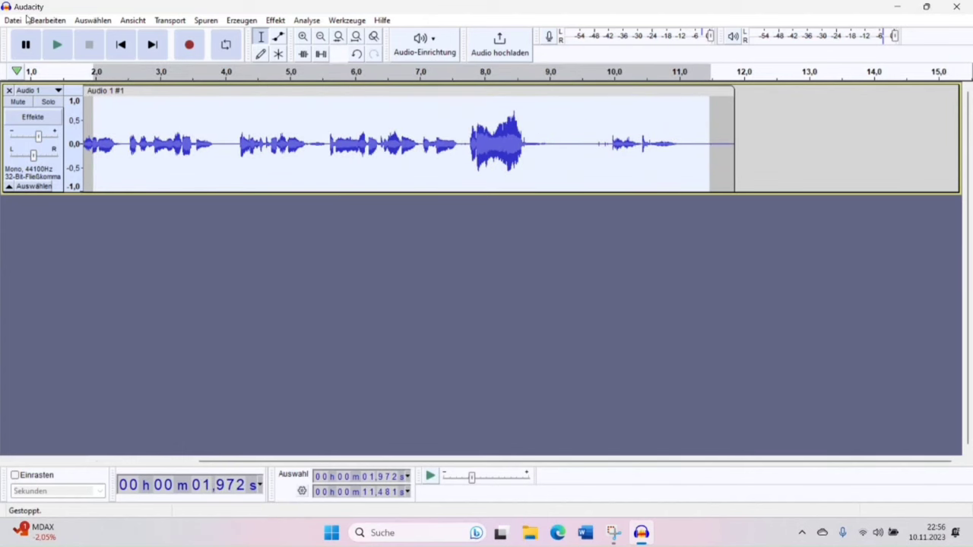
click(13, 20)
mouse_move(76, 116)
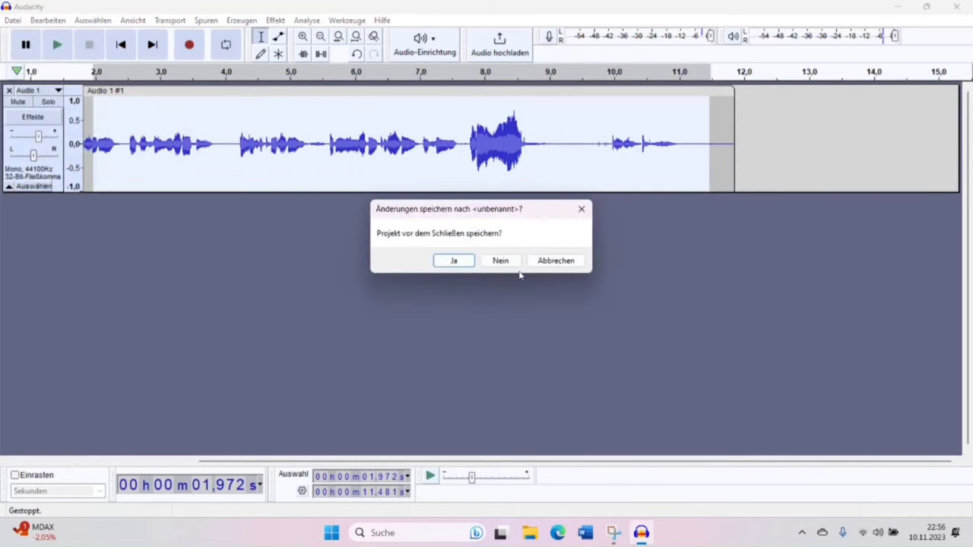
click(510, 262)
Open the Vocals folder inside the Mind Control folder and load 1. Vocal.wav into Audacity.
double_click(72, 206)
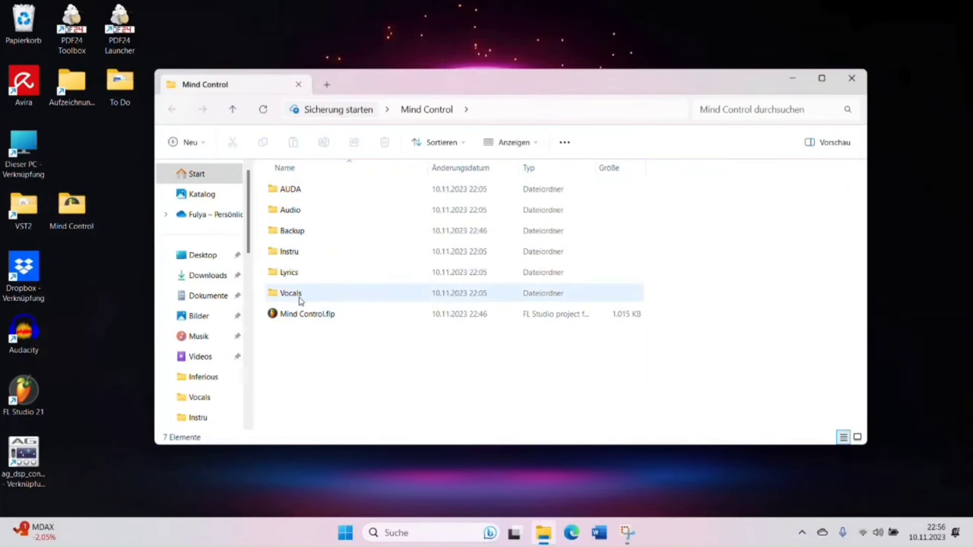
double_click(300, 297)
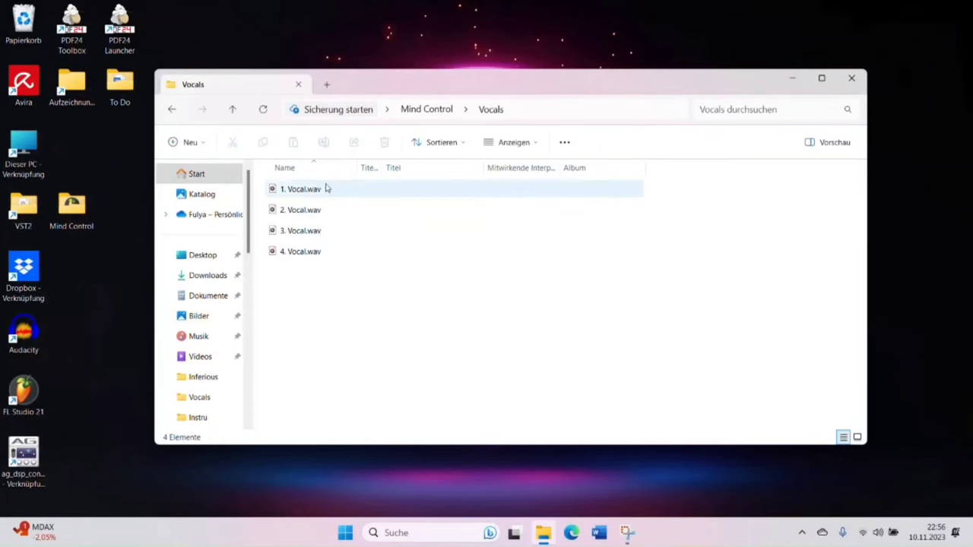
drag(361, 168, 327, 167)
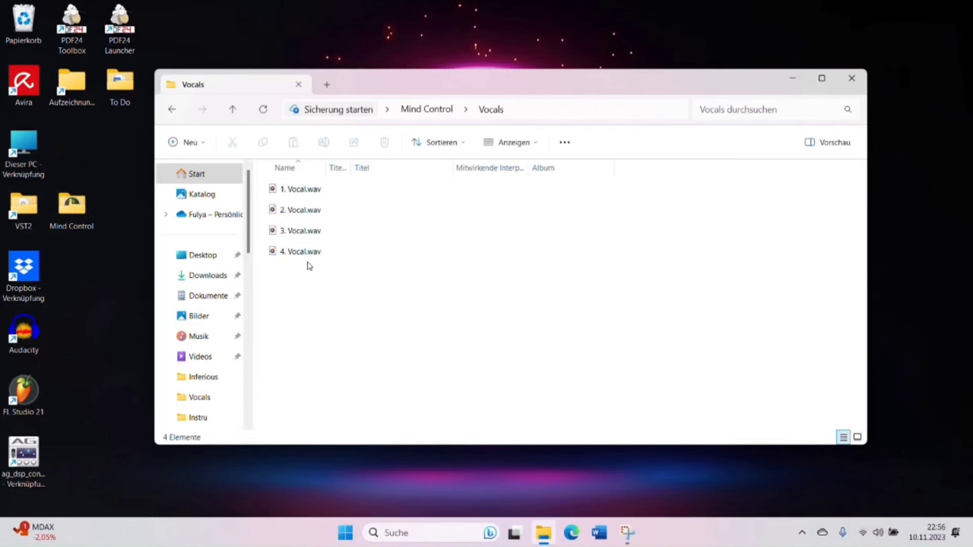
drag(298, 192, 26, 336)
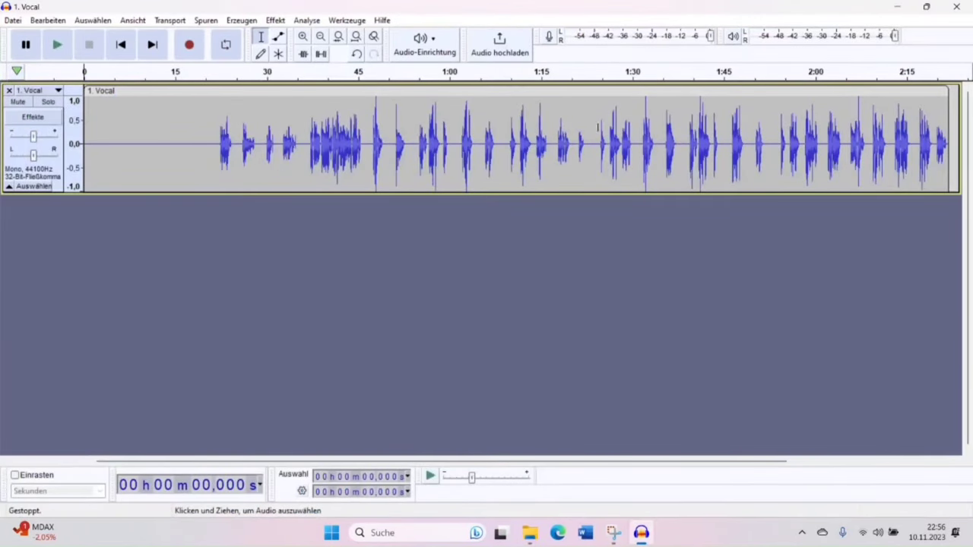
Play the 1. Vocal track from about 22.3 s, stop it and close the project without saving.
click(220, 134)
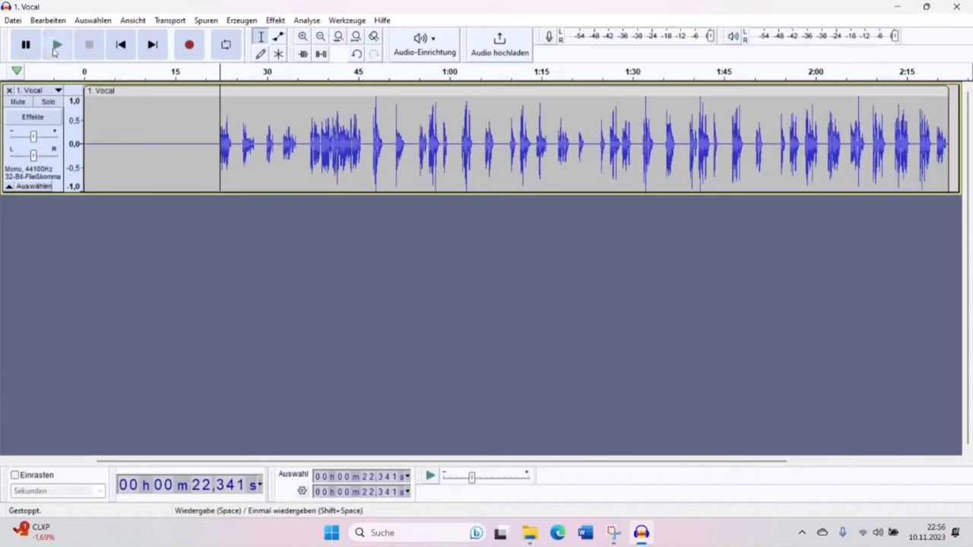
click(55, 47)
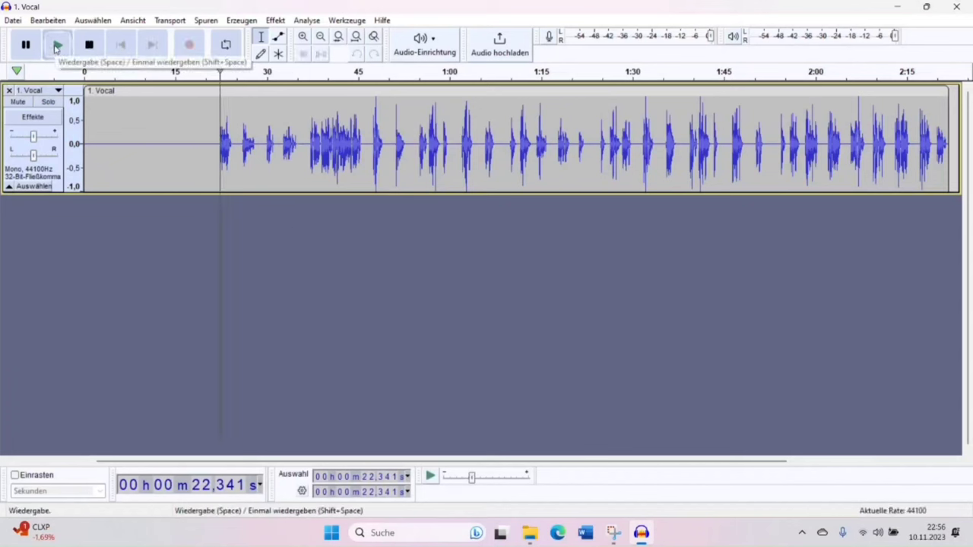
click(98, 45)
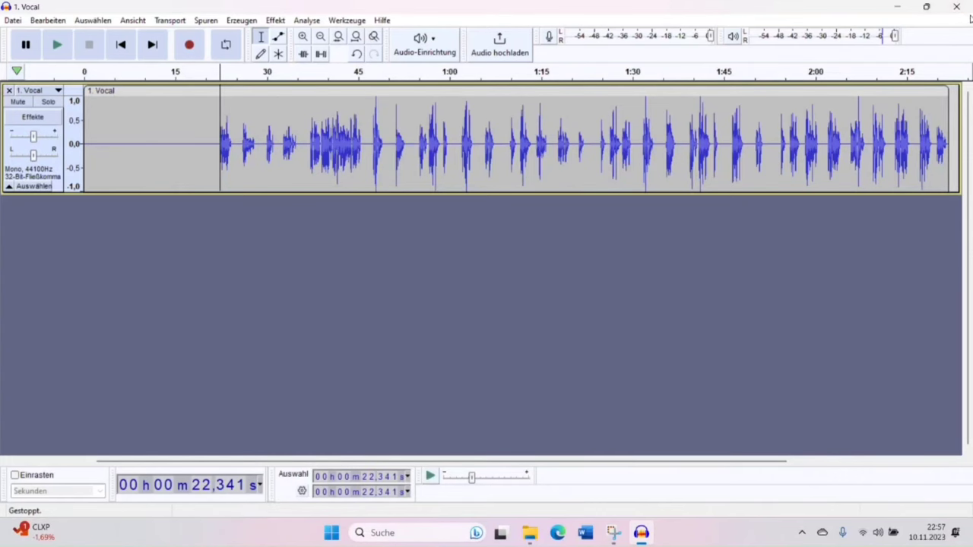
click(957, 6)
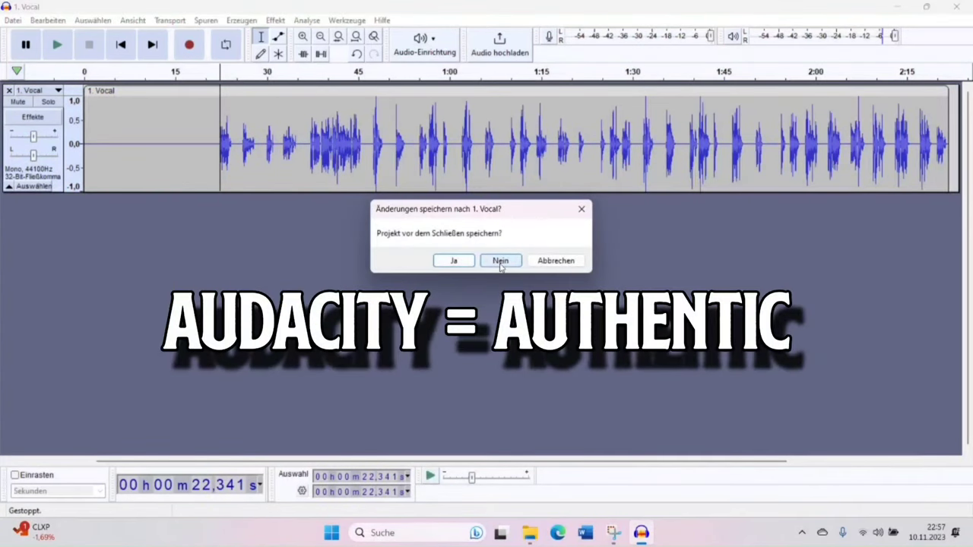
click(500, 261)
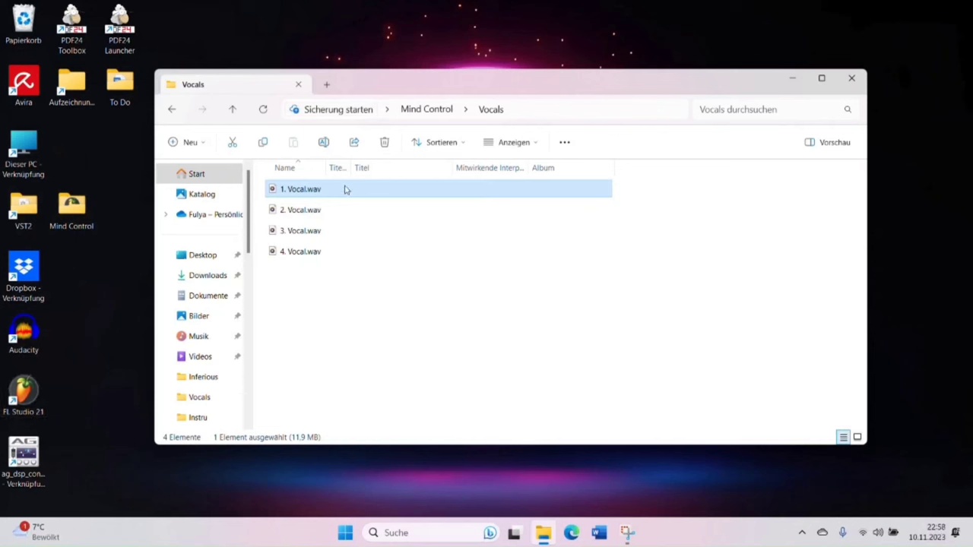
Load 3. Vocal.wav from the Vocals folder into Audacity.
click(308, 217)
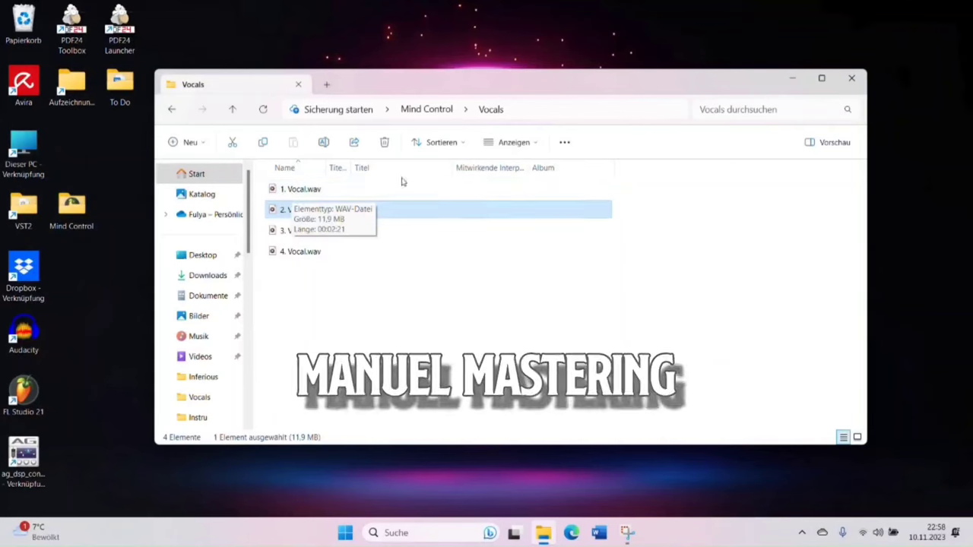
click(290, 232)
drag(300, 232, 30, 345)
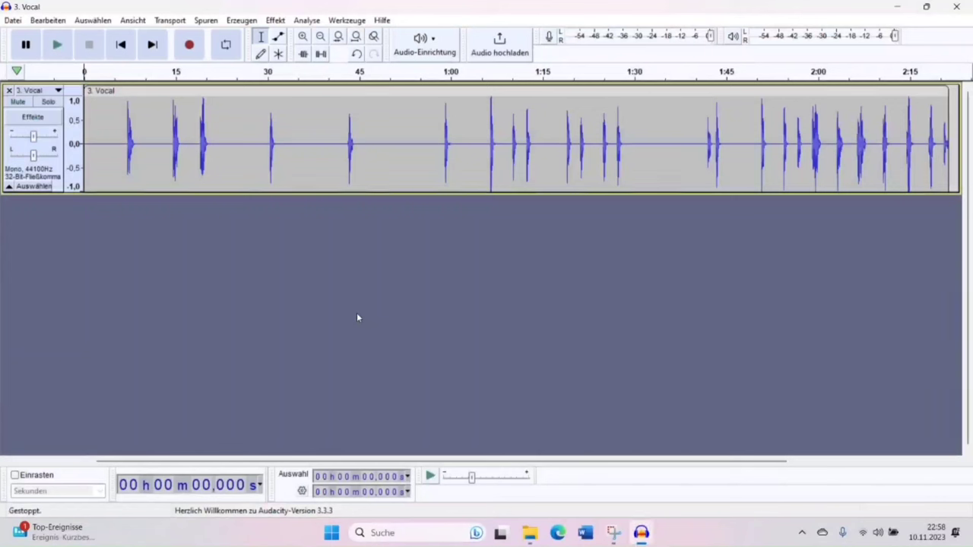
Play the 3. Vocal track from about 6.7 s and 1:05.9, and close the project without saving.
click(126, 108)
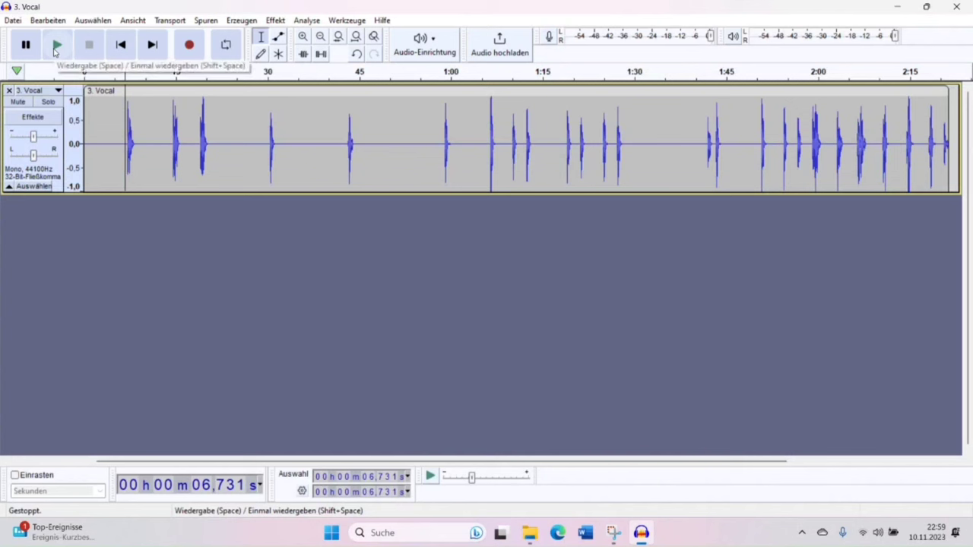
click(57, 46)
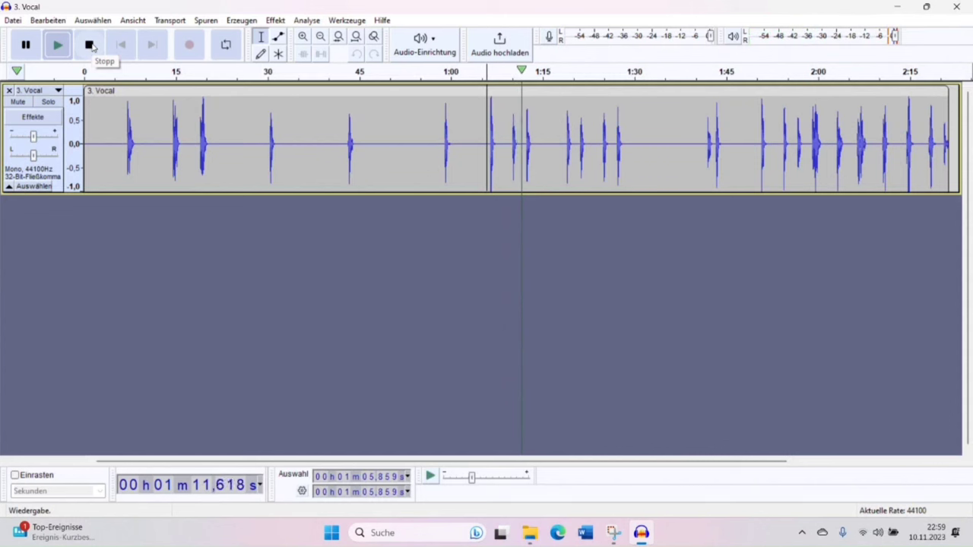
click(90, 46)
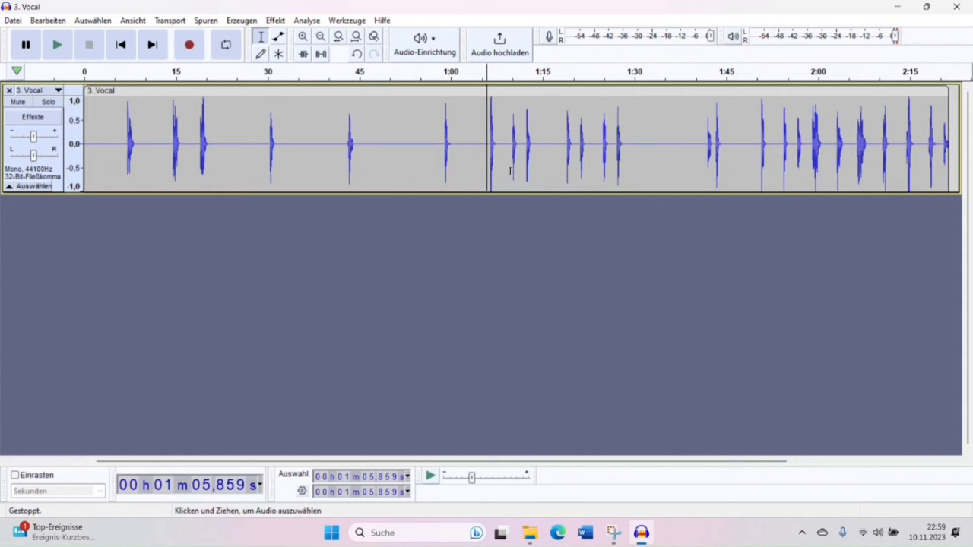
click(957, 6)
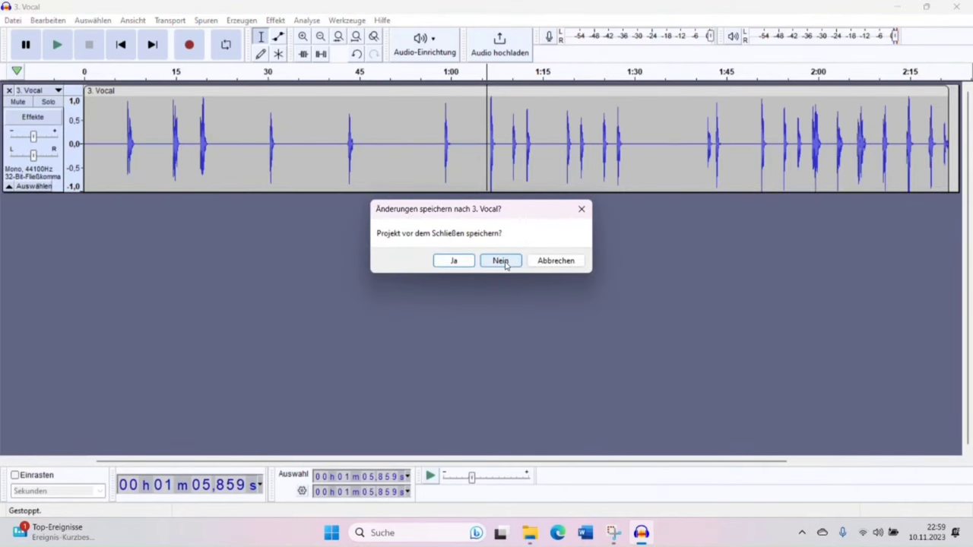
click(505, 261)
Load 4. Vocal.wav into Audacity and play it from about 33.6 s.
drag(327, 251, 25, 349)
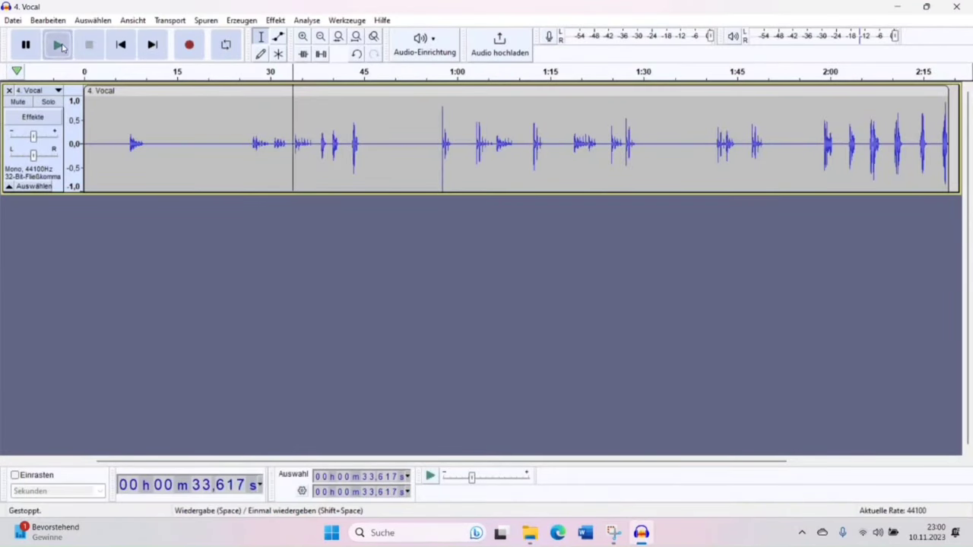
click(60, 45)
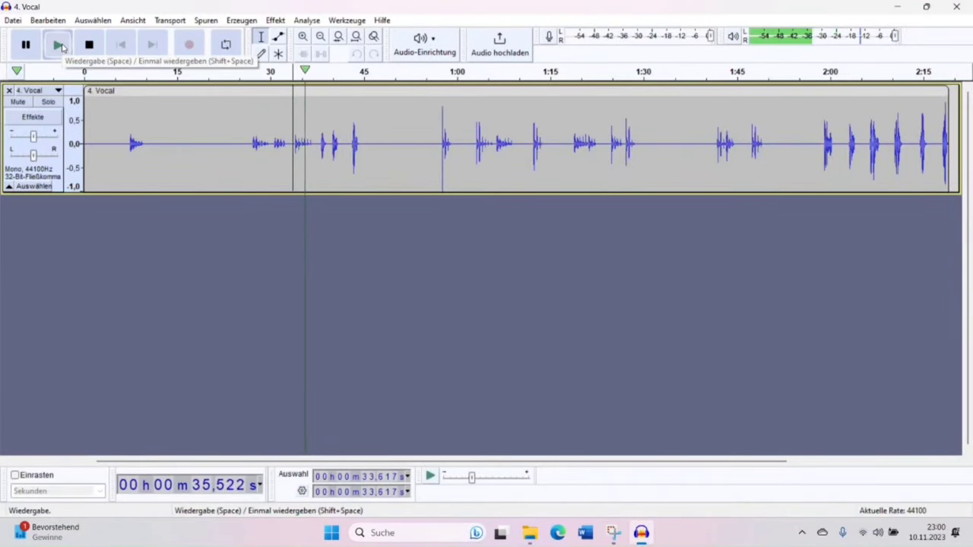
click(101, 46)
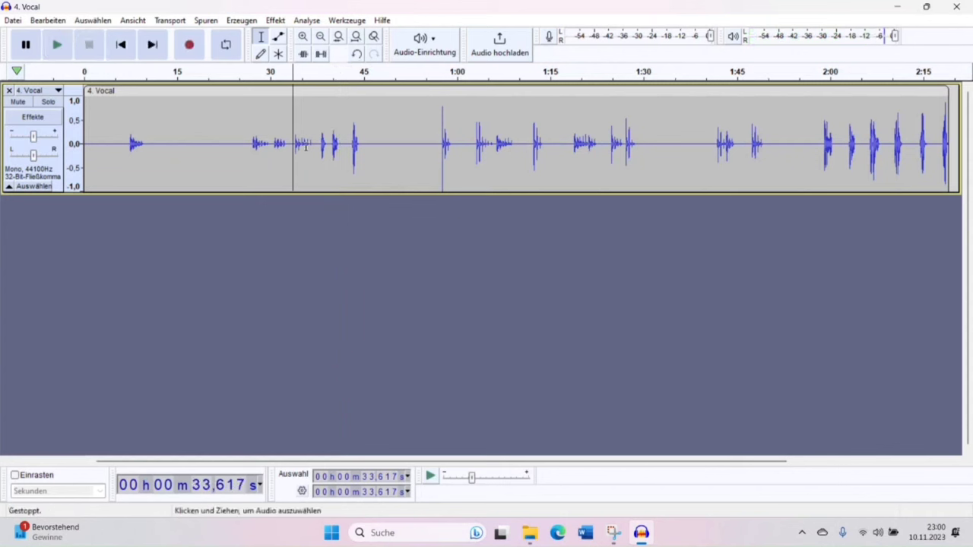
Select the quiet phrases between about 26.9 and 36.8 s in 4. Vocal and close the project without saving.
drag(250, 149, 311, 140)
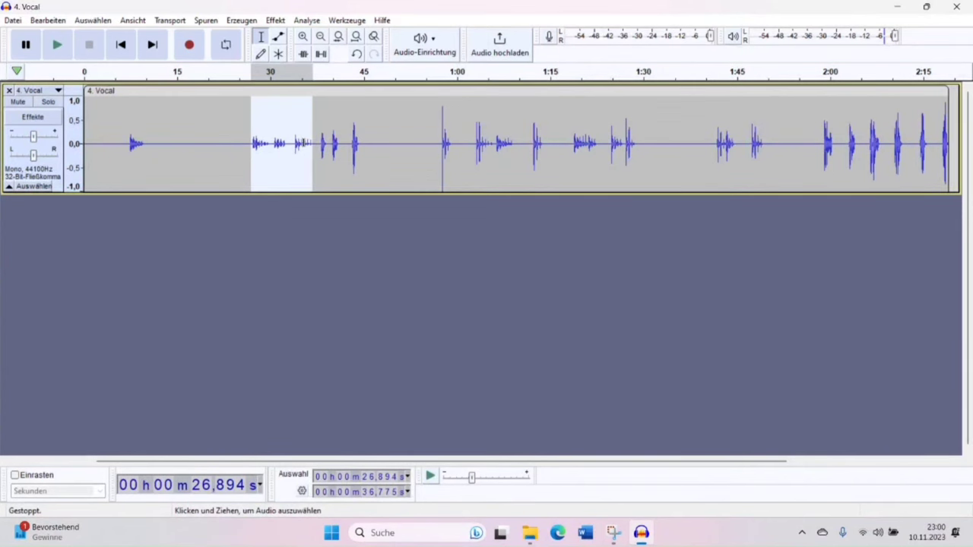
click(957, 7)
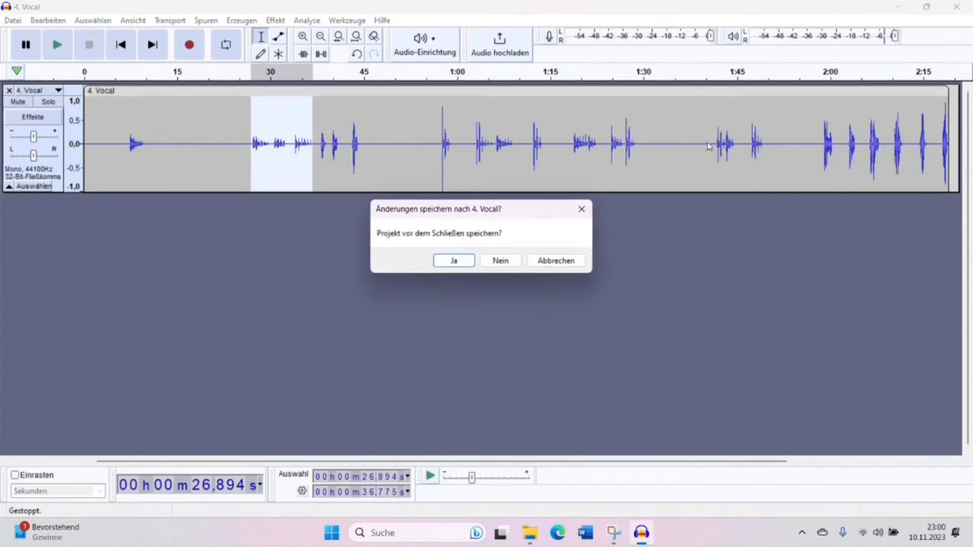
click(499, 261)
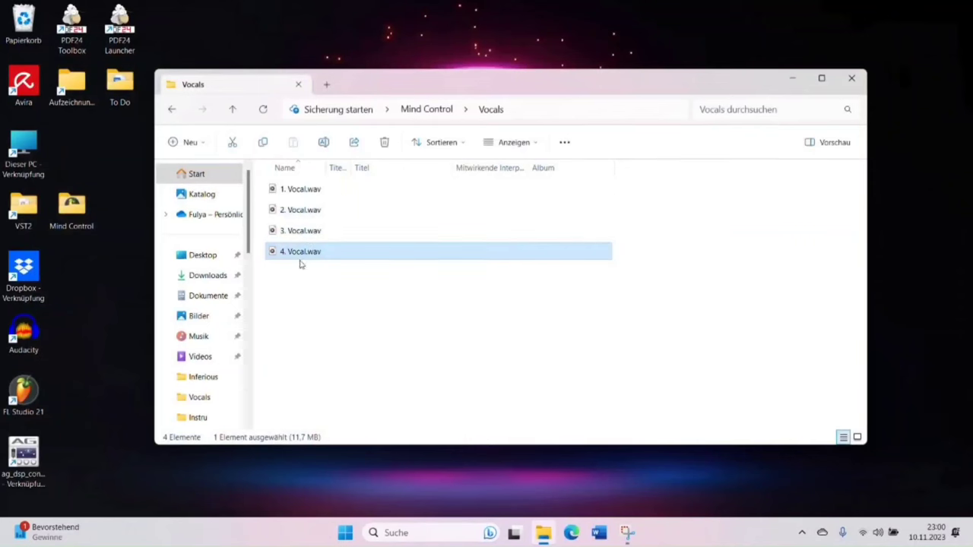
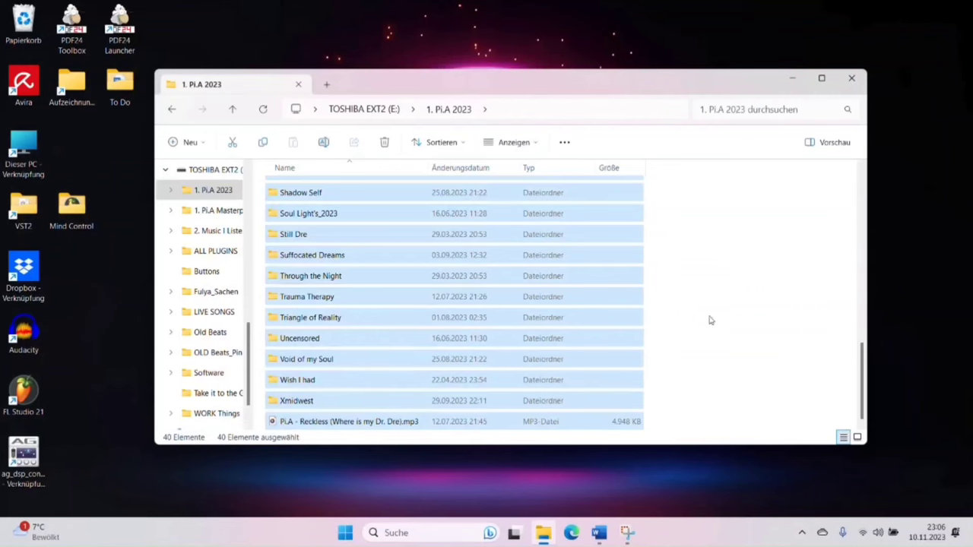
Look through the song folders stored in 1. Pi.A 2023 on the external drive.
scroll(743, 332, up, 10)
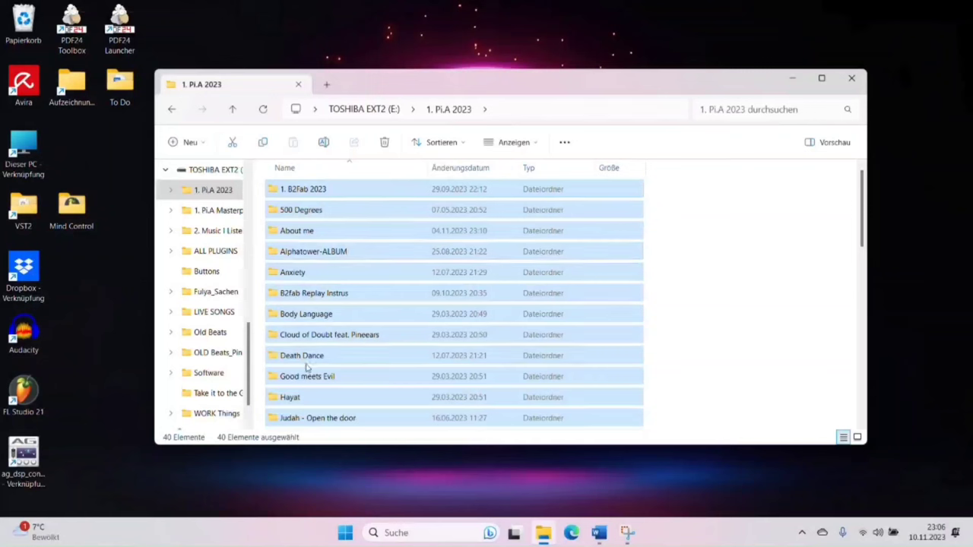
scroll(419, 349, down, 6)
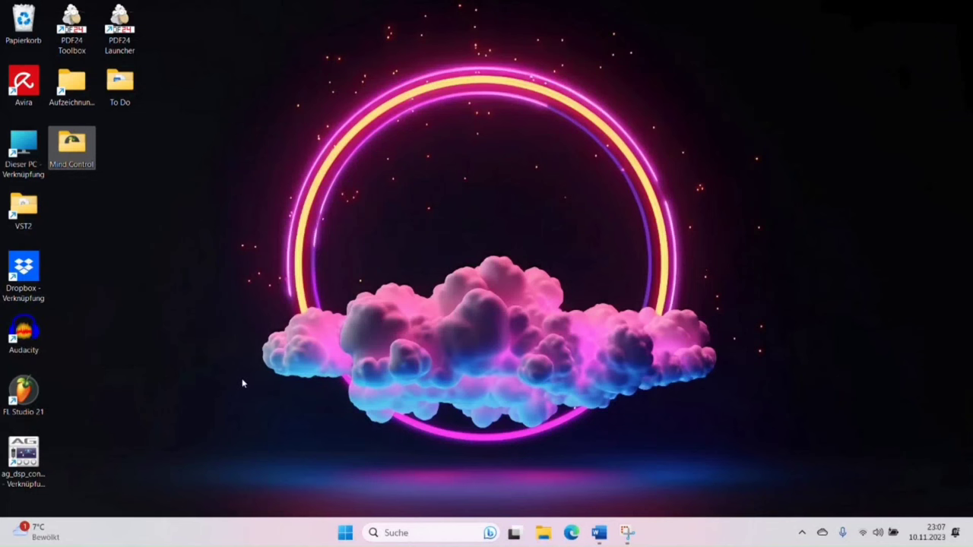
Open the Mind Control.flp project from the Mind Control folder in FL Studio.
double_click(73, 143)
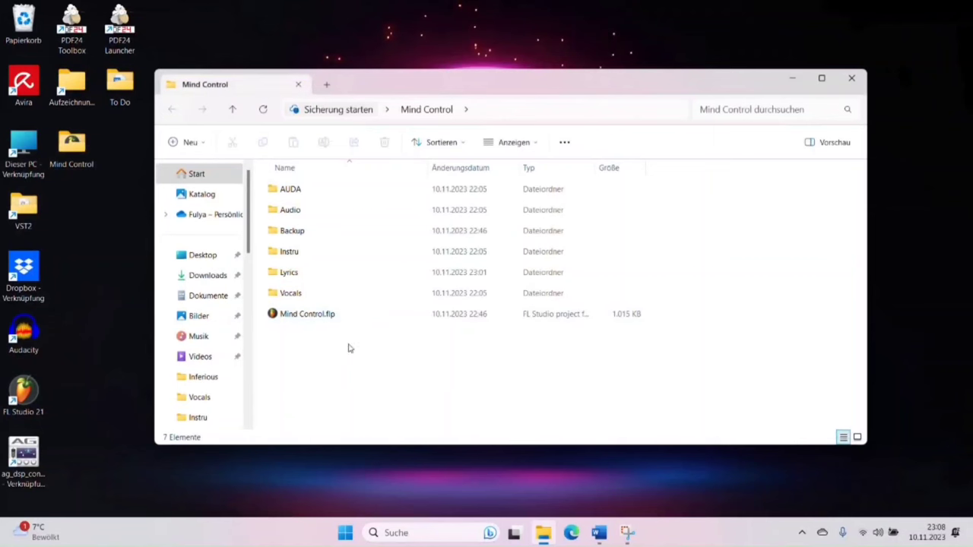
click(305, 317)
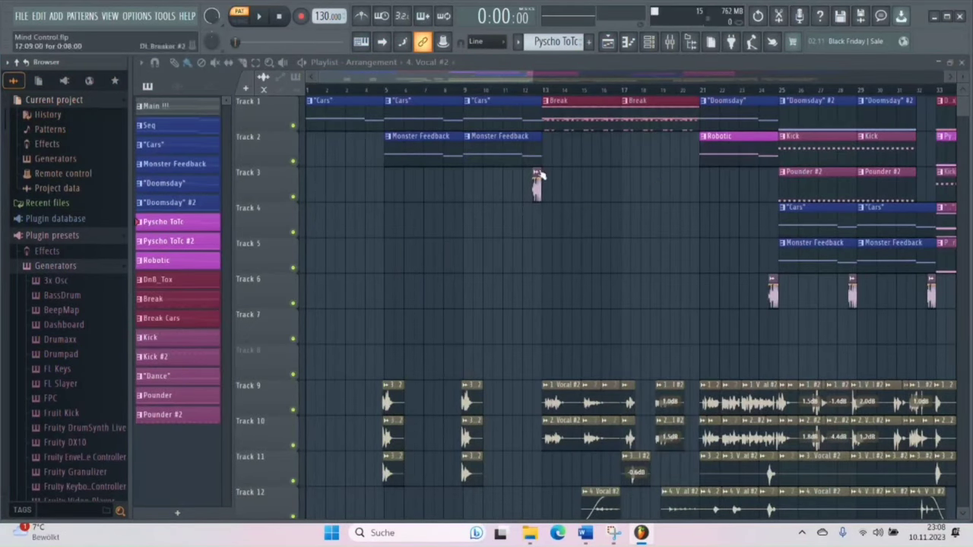
Examine the whole song arrangement in the playlist and the layered vocal clips on Tracks 9 to 11 around bars 5 to 10.
scroll(350, 262, down, 5)
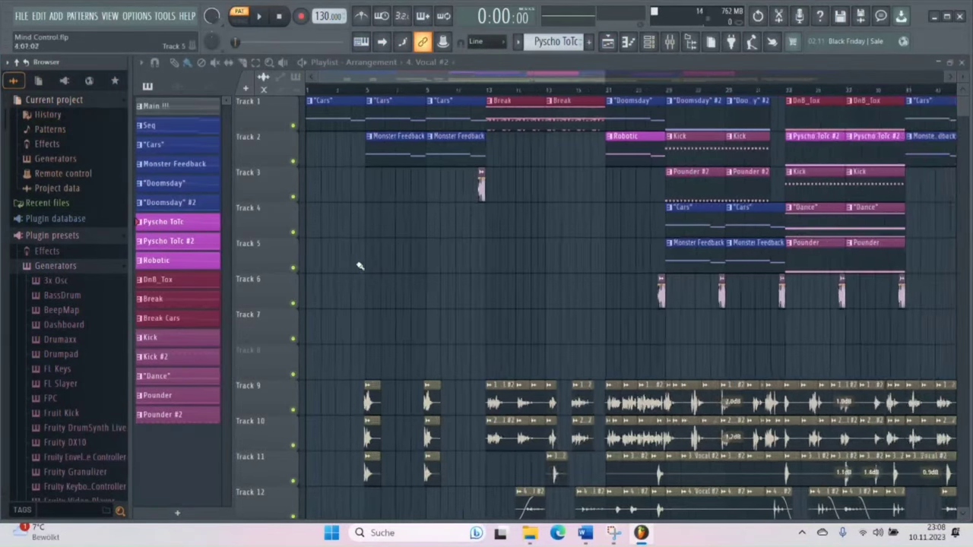
scroll(343, 271, down, 1)
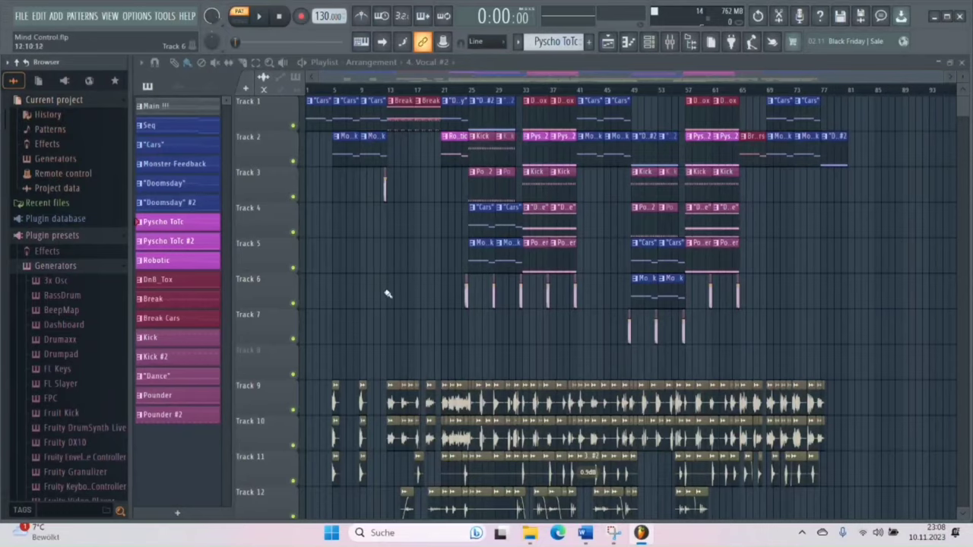
scroll(392, 293, down, 3)
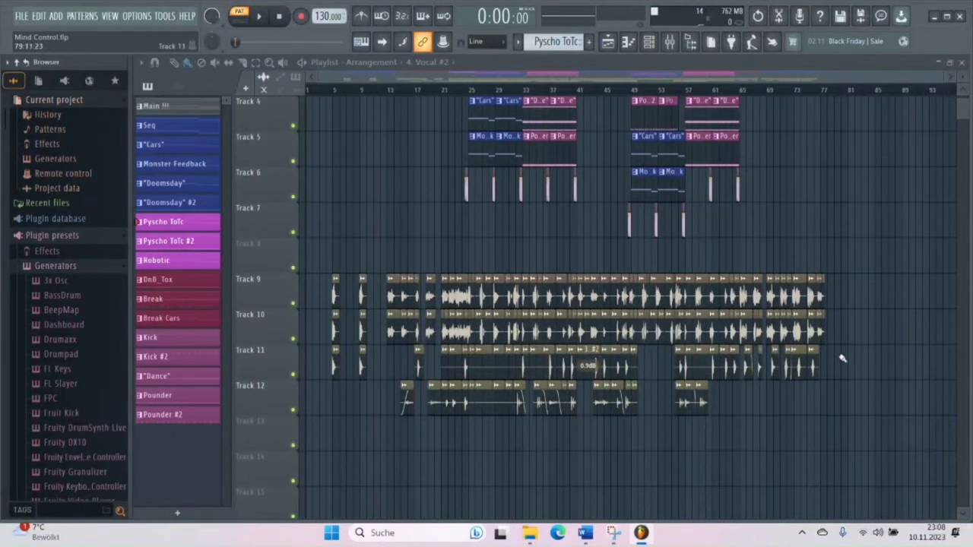
scroll(332, 297, up, 6)
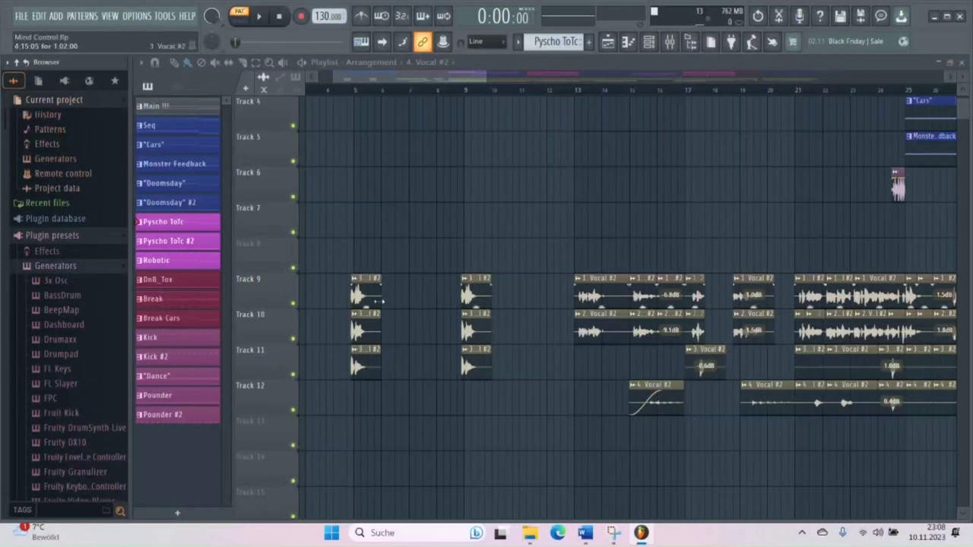
mouse_move(380, 307)
mouse_down()
mouse_move(462, 304)
mouse_move(383, 302)
mouse_up()
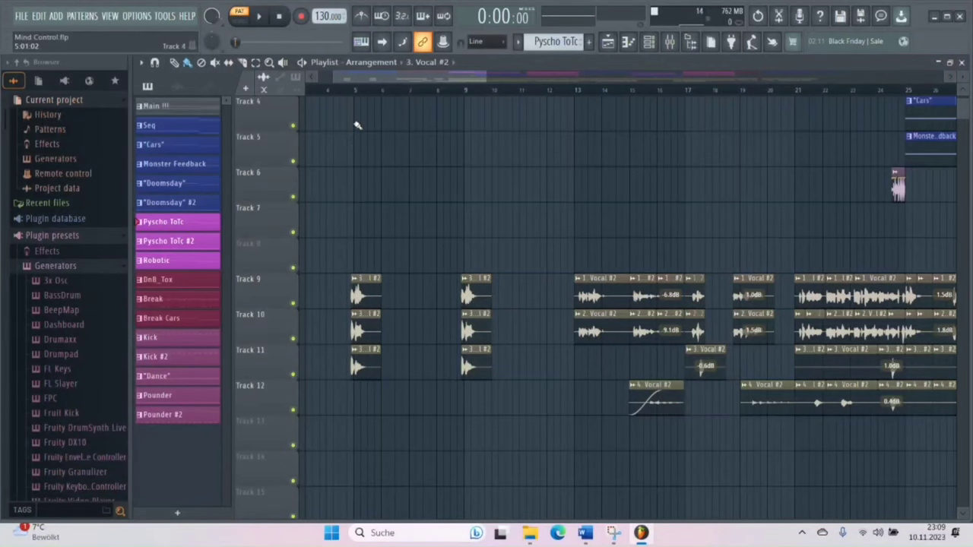
scroll(358, 202, up, 3)
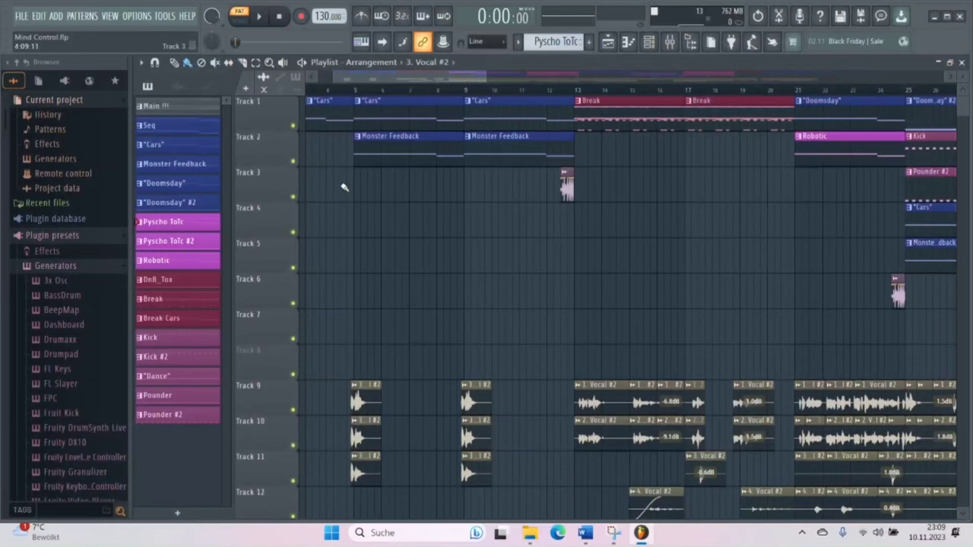
scroll(334, 286, up, 3)
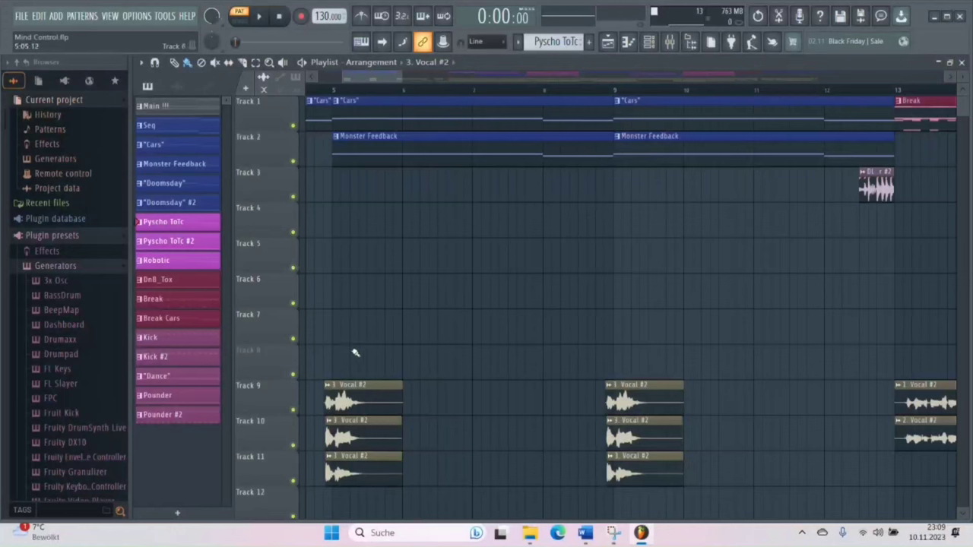
Place three copies of the 3. Vocal #2 clip on Tracks 4 and 5 between about bars 5 and 8.
mouse_move(335, 407)
mouse_down()
mouse_move(378, 406)
mouse_move(335, 407)
mouse_up()
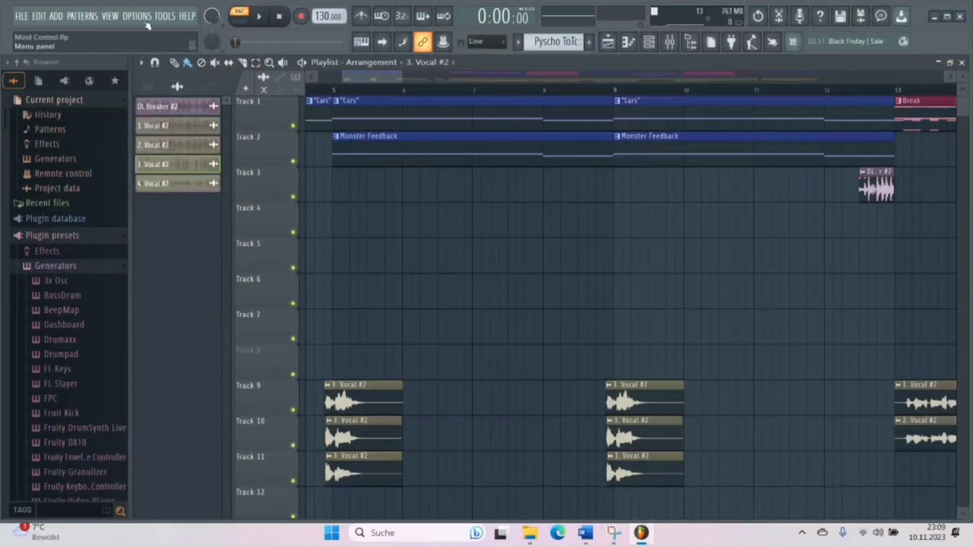
click(39, 15)
click(72, 32)
click(355, 255)
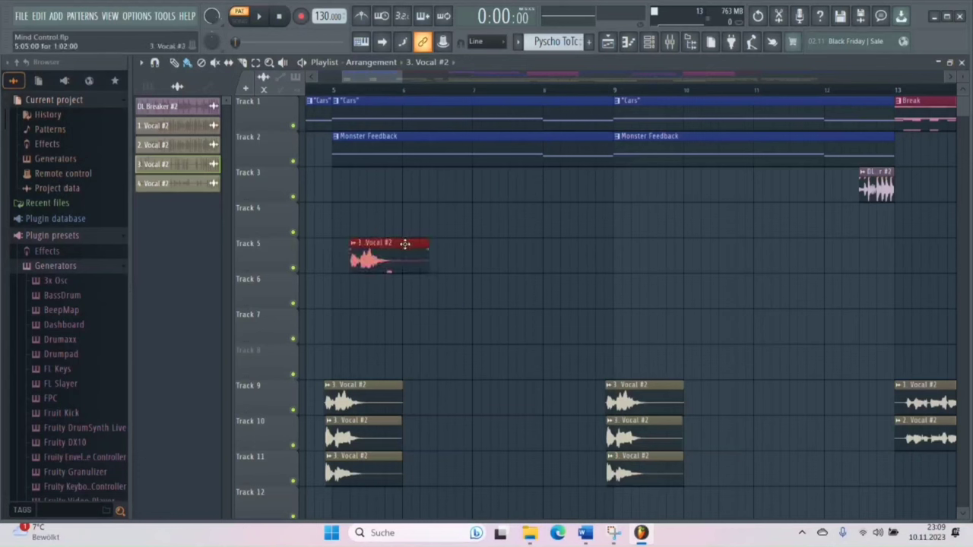
click(440, 226)
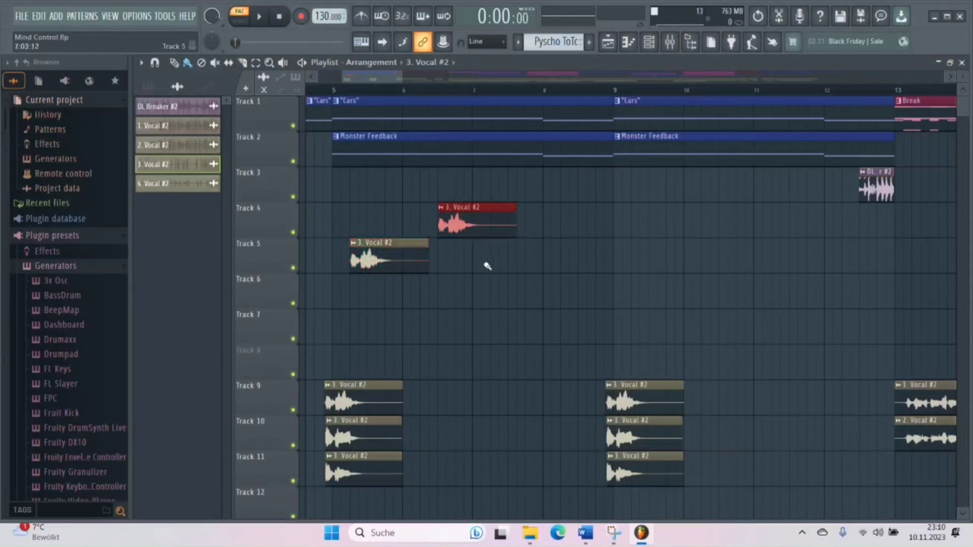
click(493, 263)
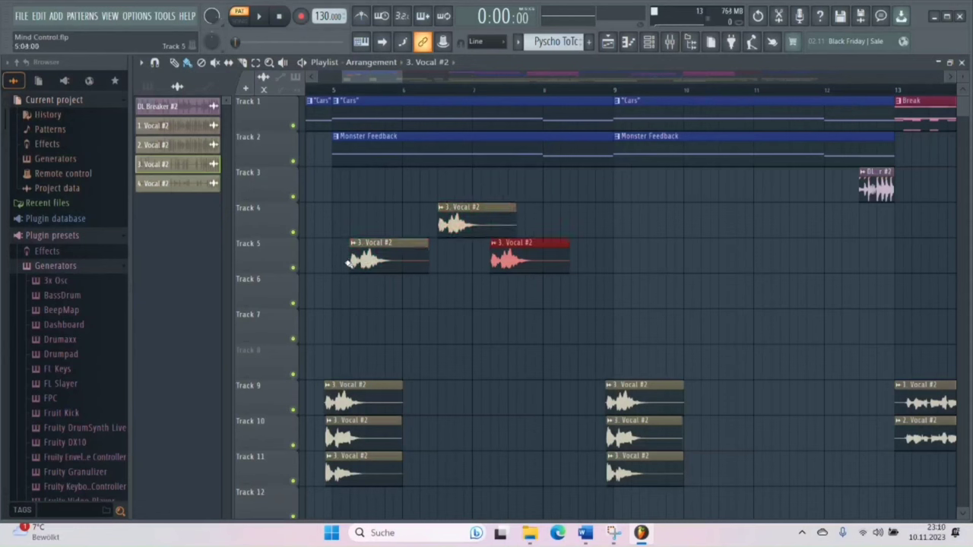
Delete the three 3. Vocal #2 copies from Tracks 4 and 5.
right_click(376, 261)
right_click(473, 220)
right_click(537, 265)
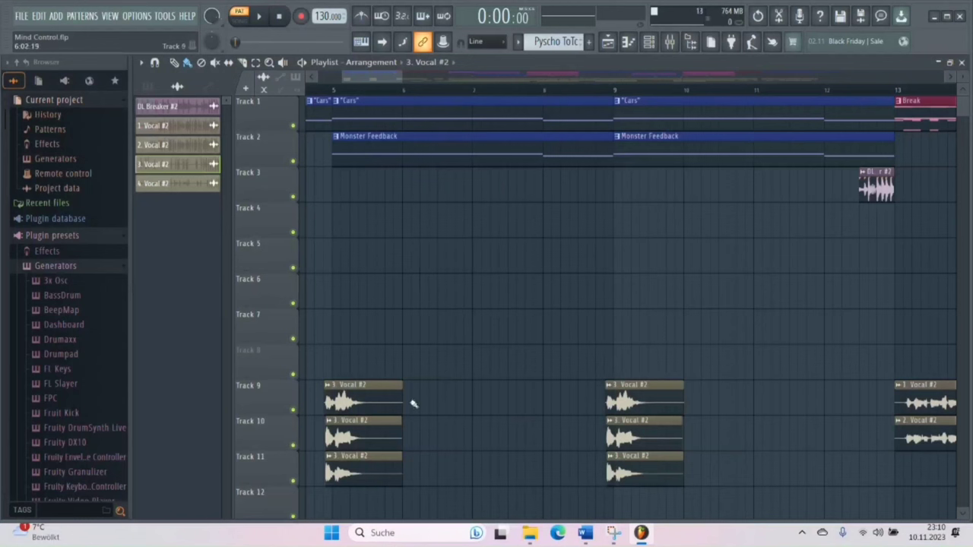
Lengthen the first 3. Vocal #2 clip on Track 9 to just past bar 8 and shorten it back to bar 6.
drag(407, 410, 561, 406)
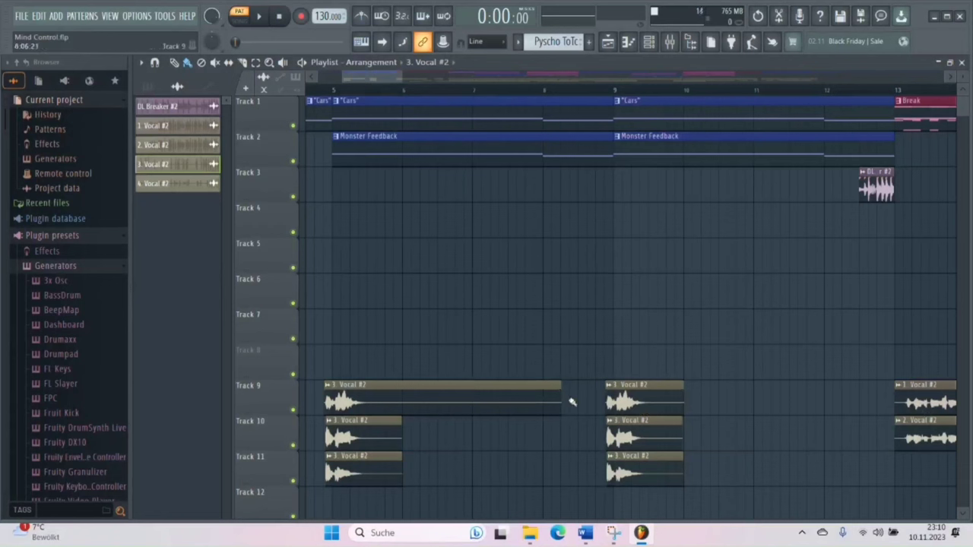
drag(559, 407, 403, 407)
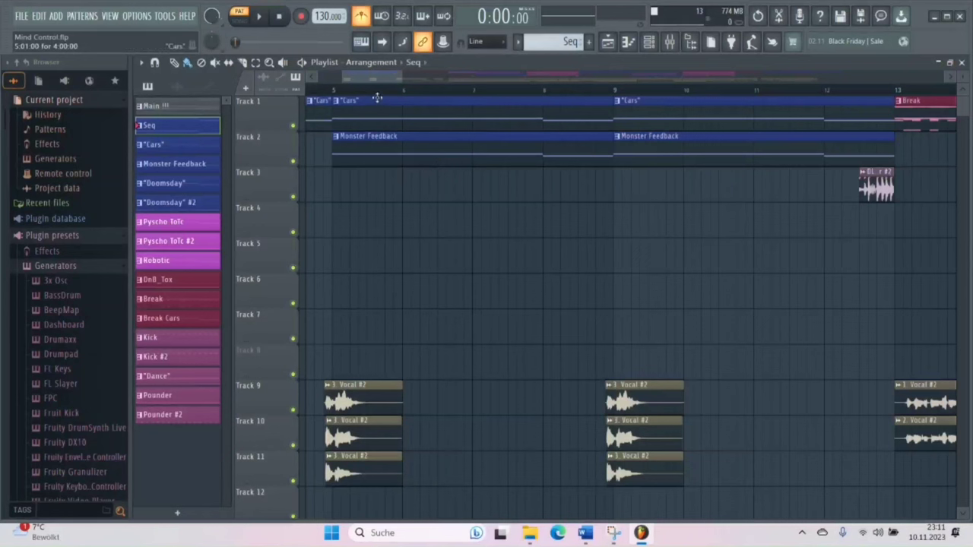
Play the Seq pattern with the metronome, stop playback and turn the metronome off.
click(259, 16)
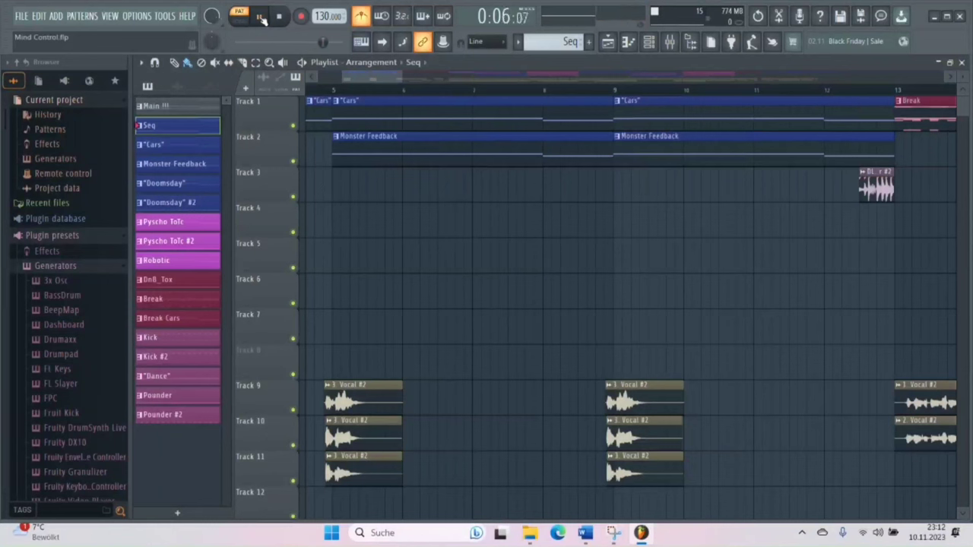
key(space)
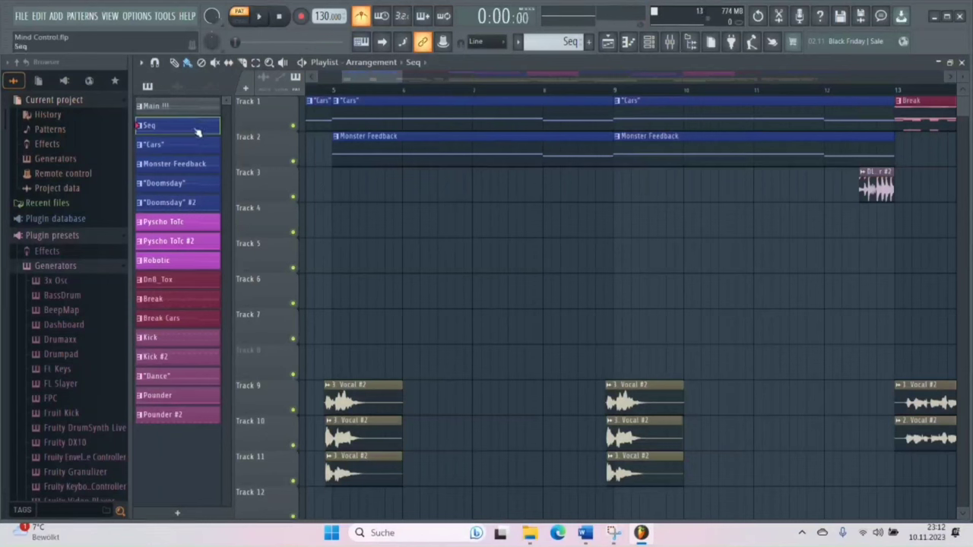
click(367, 18)
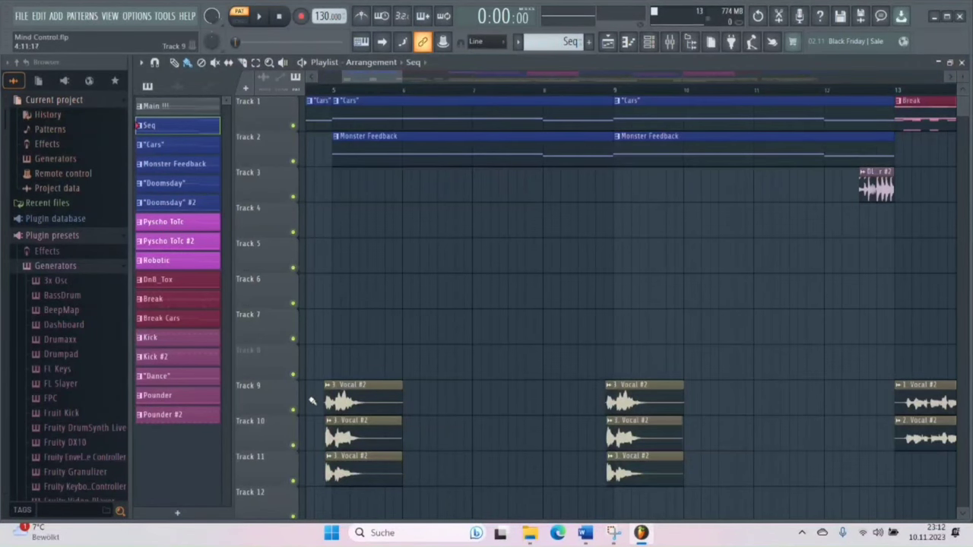
Examine the waveforms of the layered vocal clips around bar 5 on Tracks 9 to 11.
scroll(320, 407, up, 3)
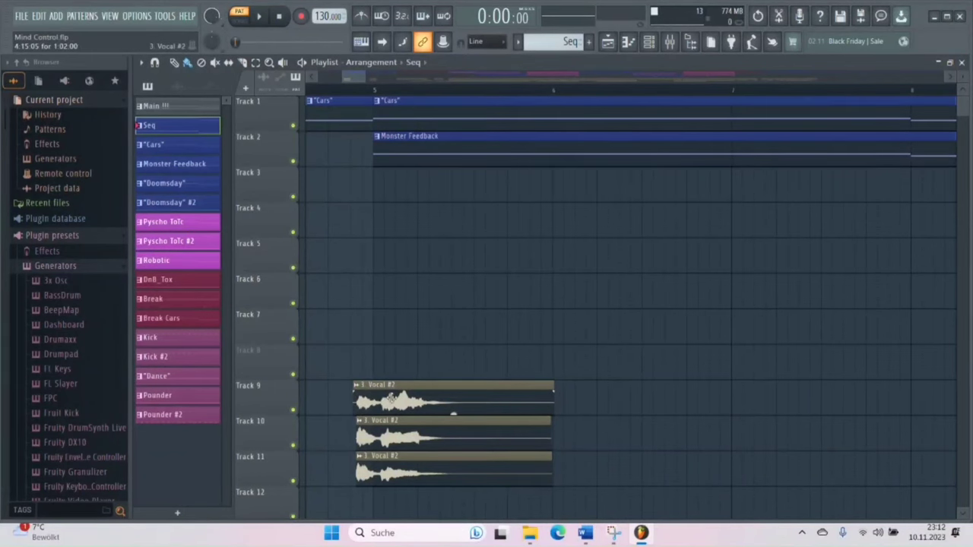
scroll(380, 403, up, 2)
scroll(370, 407, up, 2)
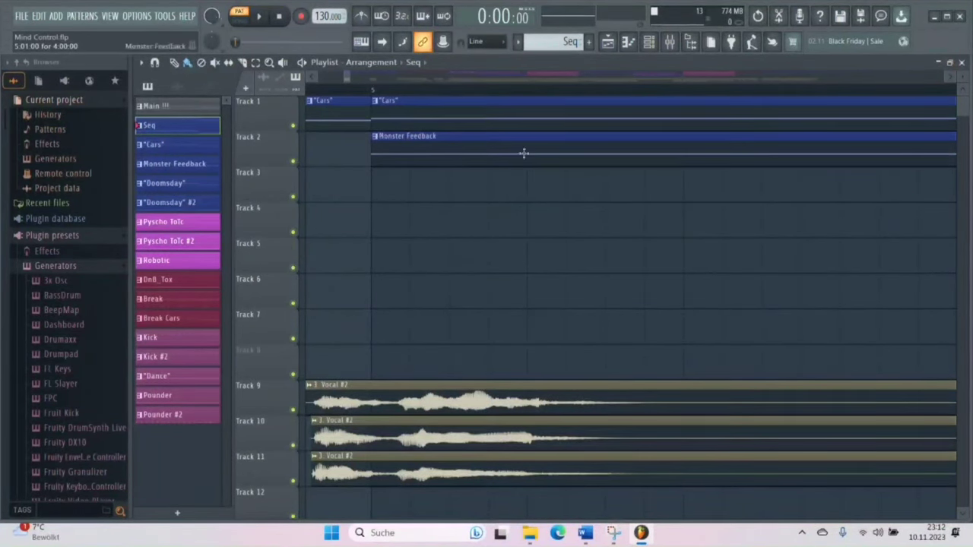
scroll(368, 285, down, 3)
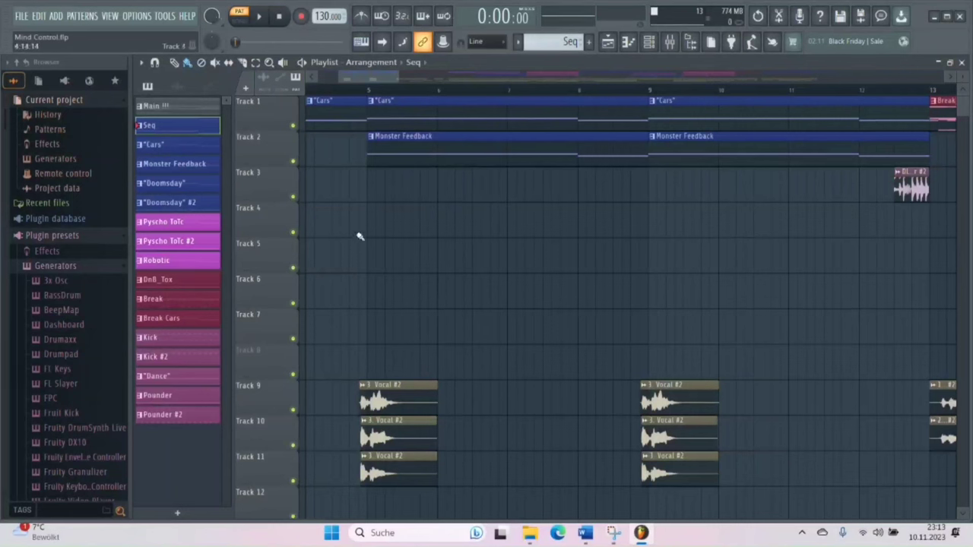
Place the Seq pattern at bar 5 on Track 3 and delete it, and do the same on Track 4.
click(373, 194)
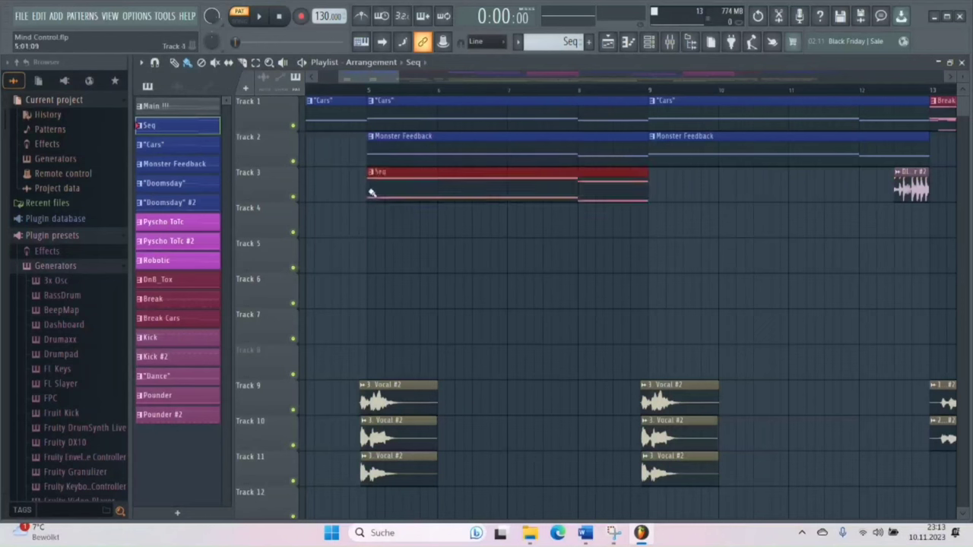
right_click(621, 190)
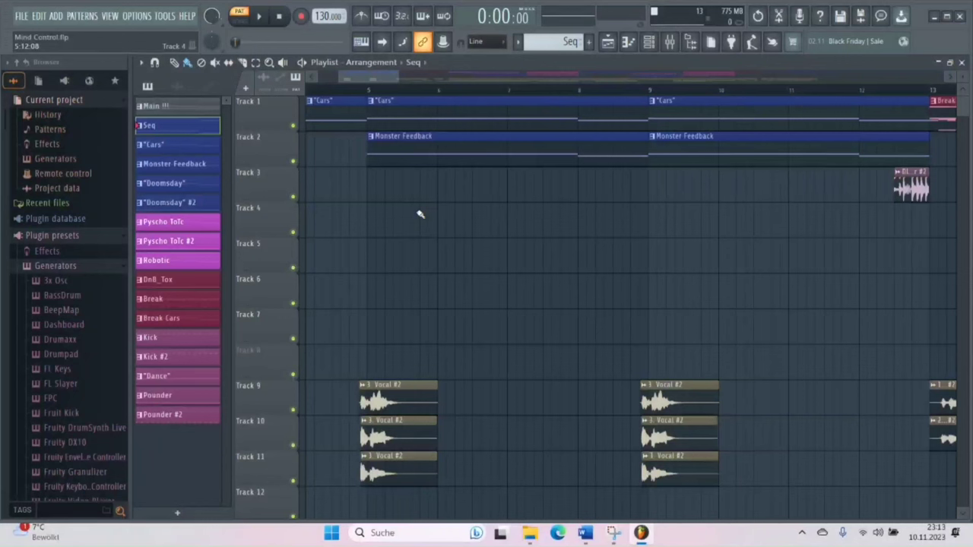
click(371, 222)
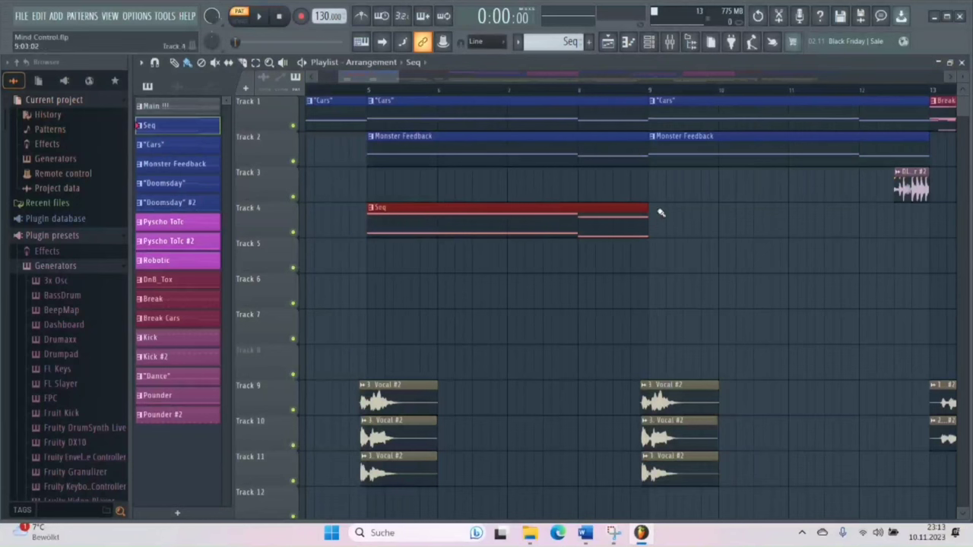
right_click(604, 220)
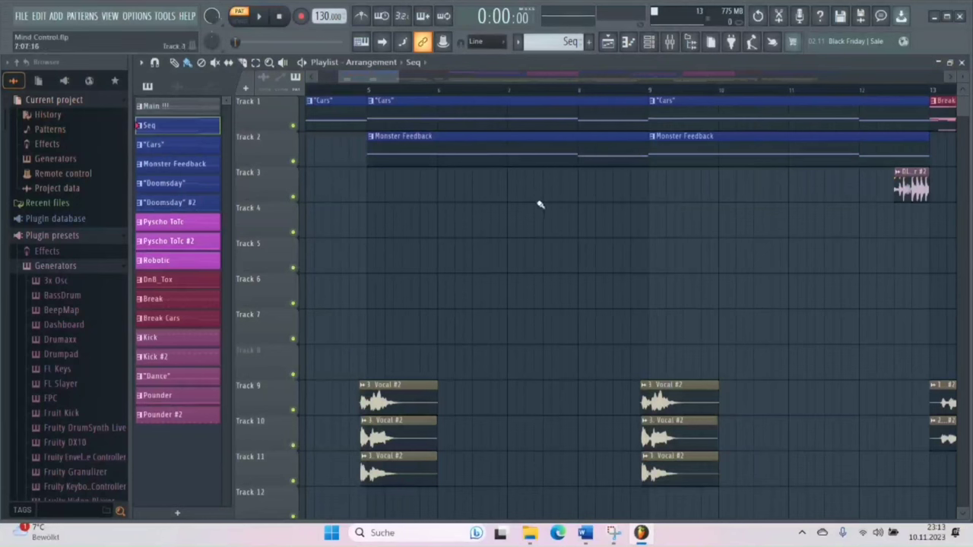
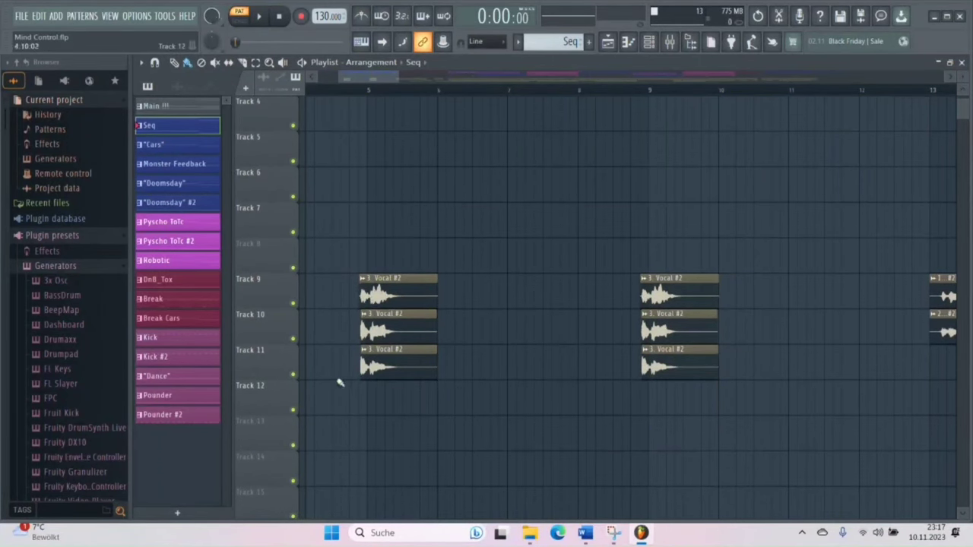
Look over the instrument and vocal channels in the channel rack, and toggle between pattern and song playback.
scroll(347, 221, up, 3)
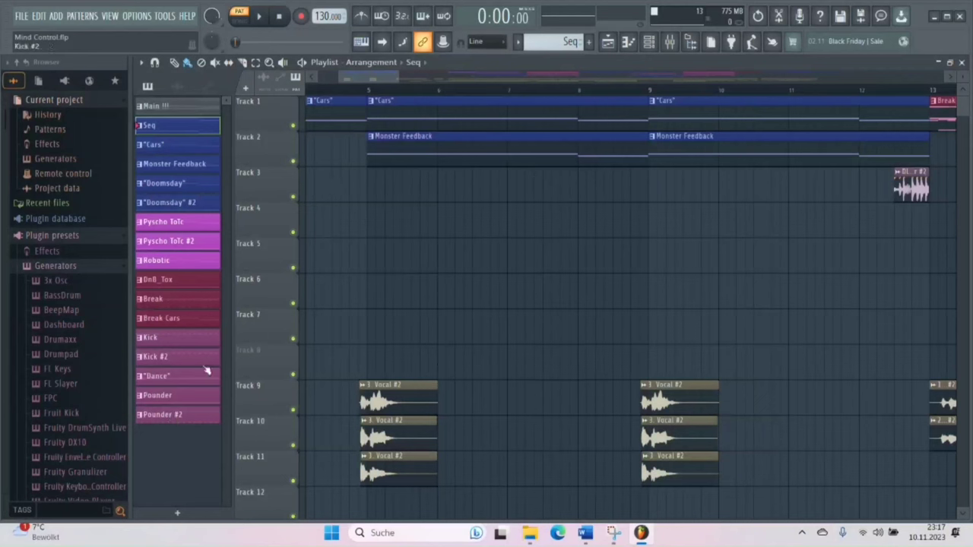
click(648, 41)
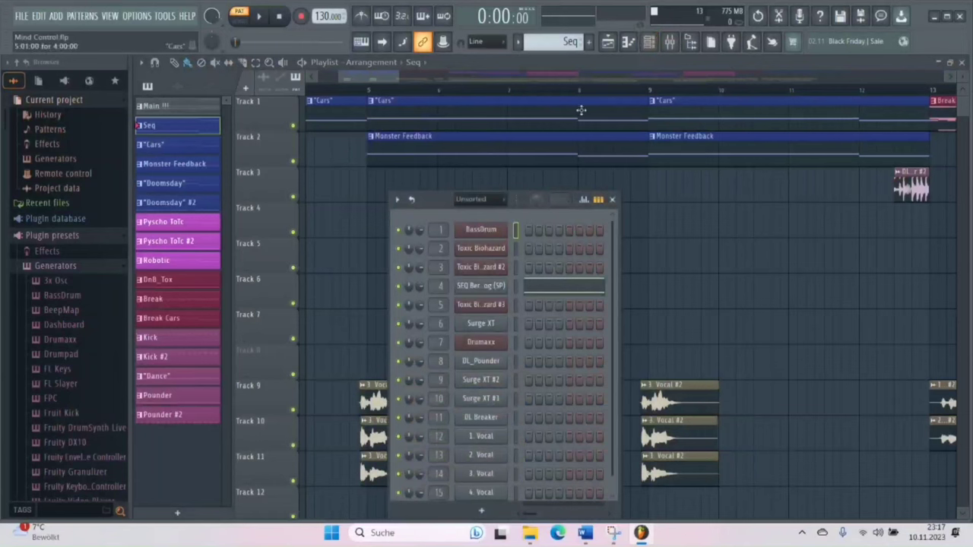
drag(432, 199, 402, 106)
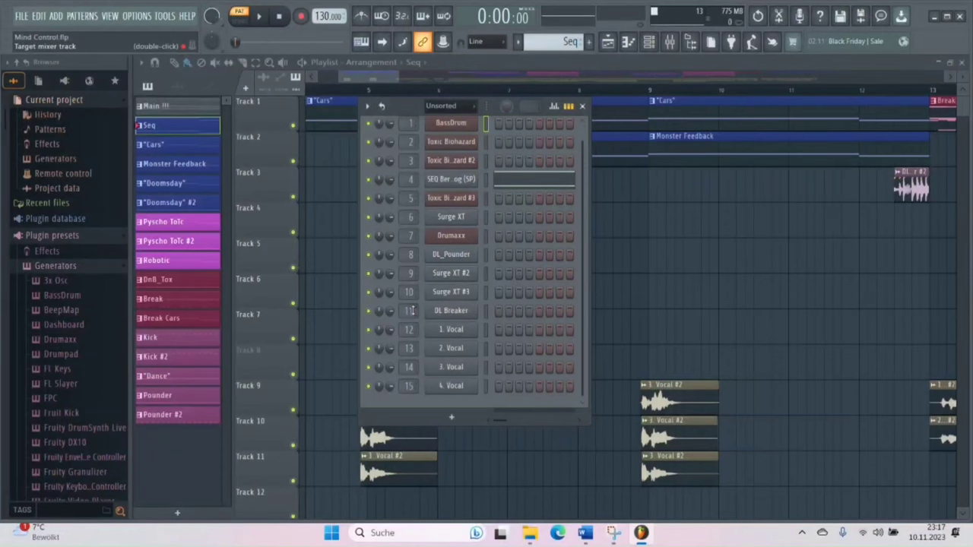
key(F6)
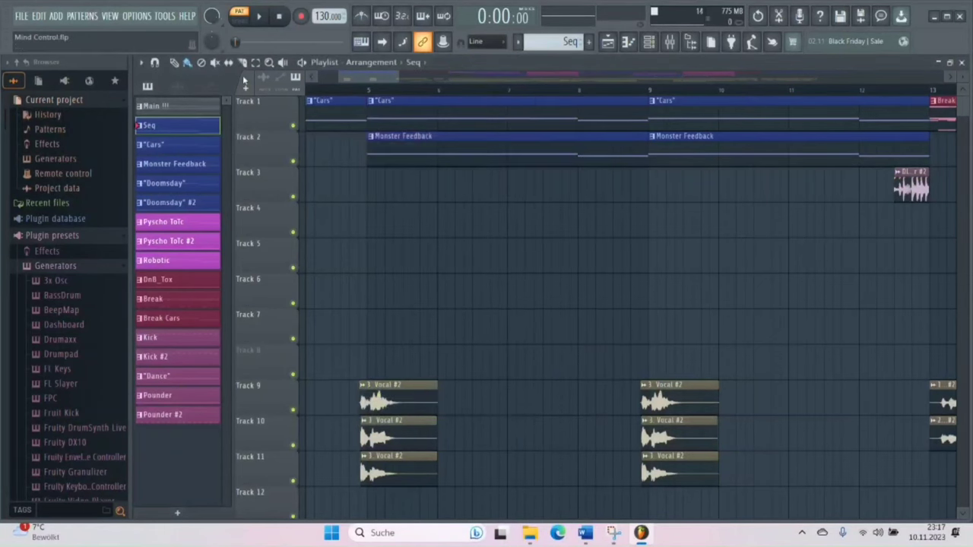
click(241, 18)
click(239, 19)
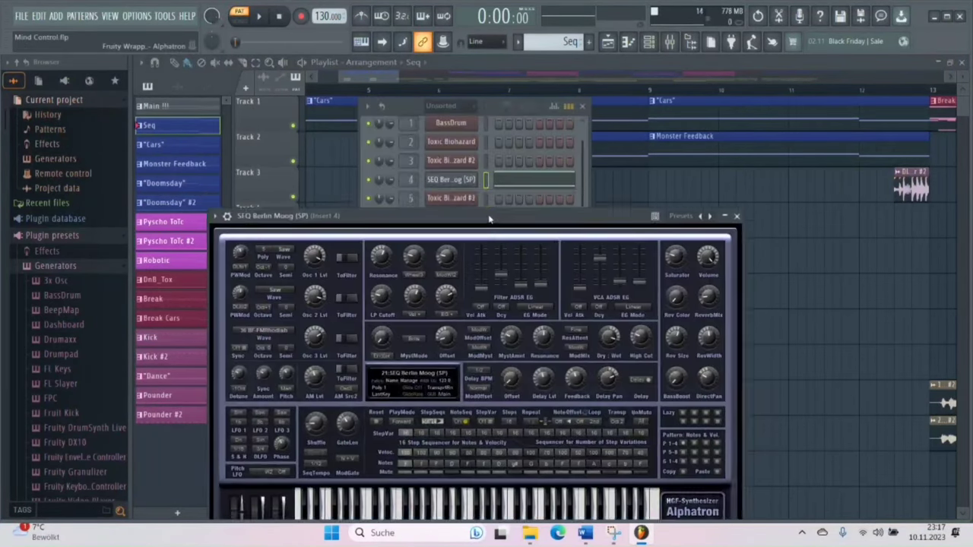
Audition several notes on the keyboard of the SEQ Berlin Moog (SP) synthesizer and close its window.
drag(492, 221, 497, 129)
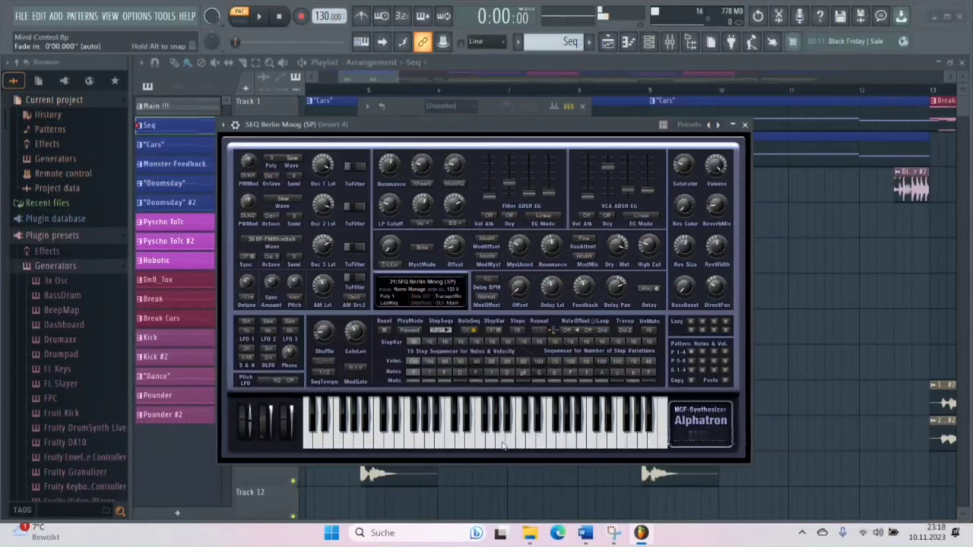
click(408, 443)
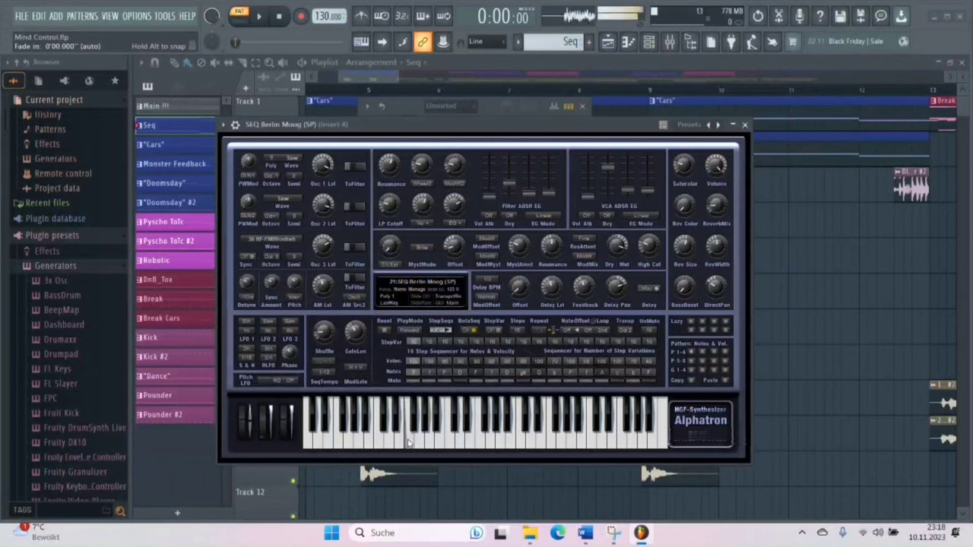
click(451, 441)
click(400, 441)
click(460, 443)
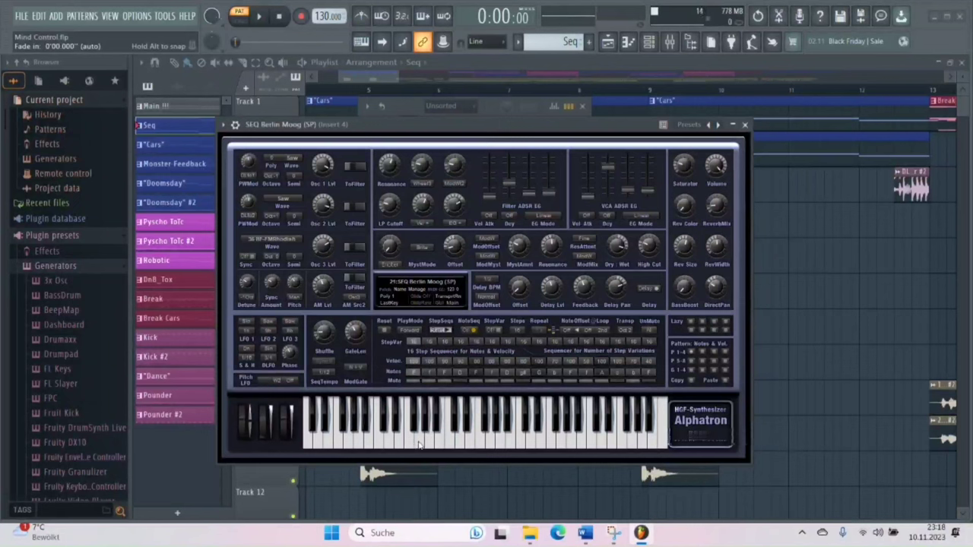
click(418, 445)
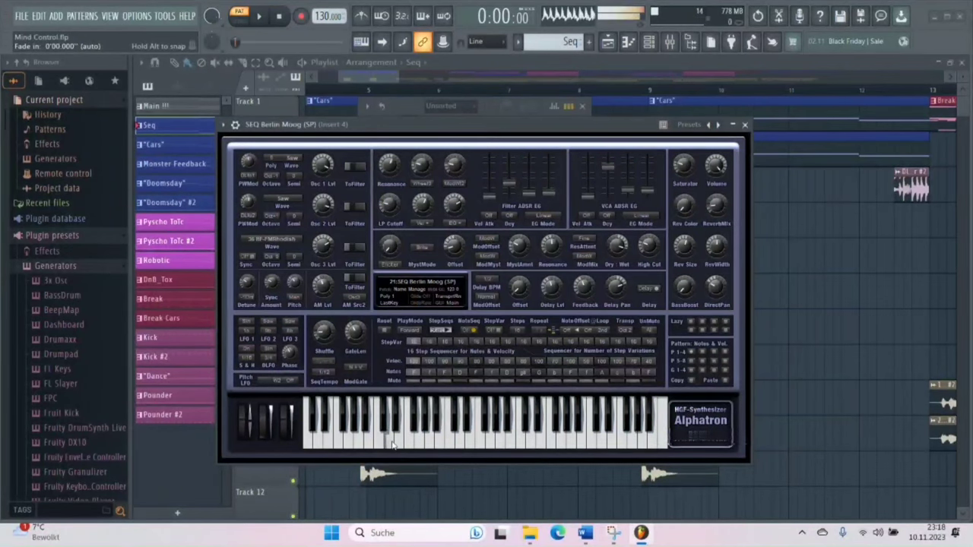
click(402, 445)
click(372, 438)
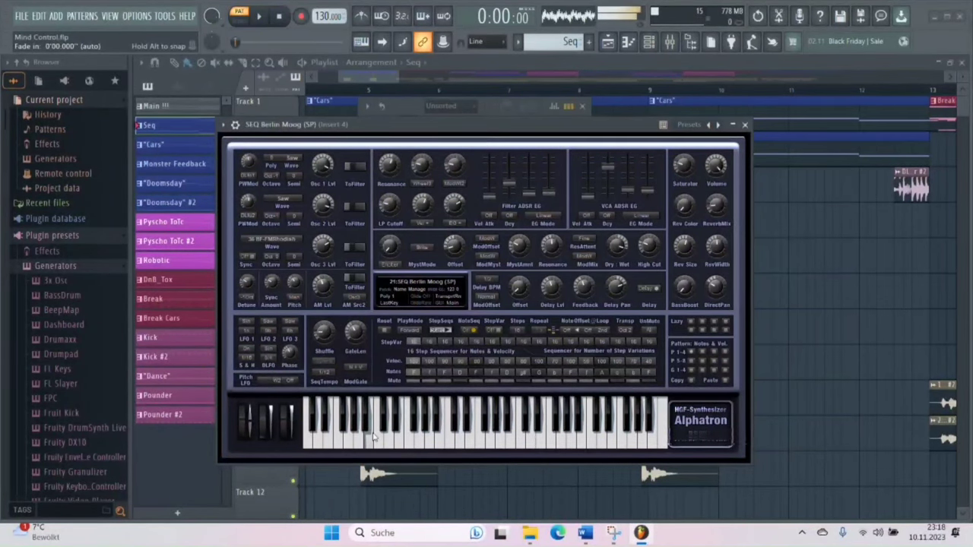
key(Escape)
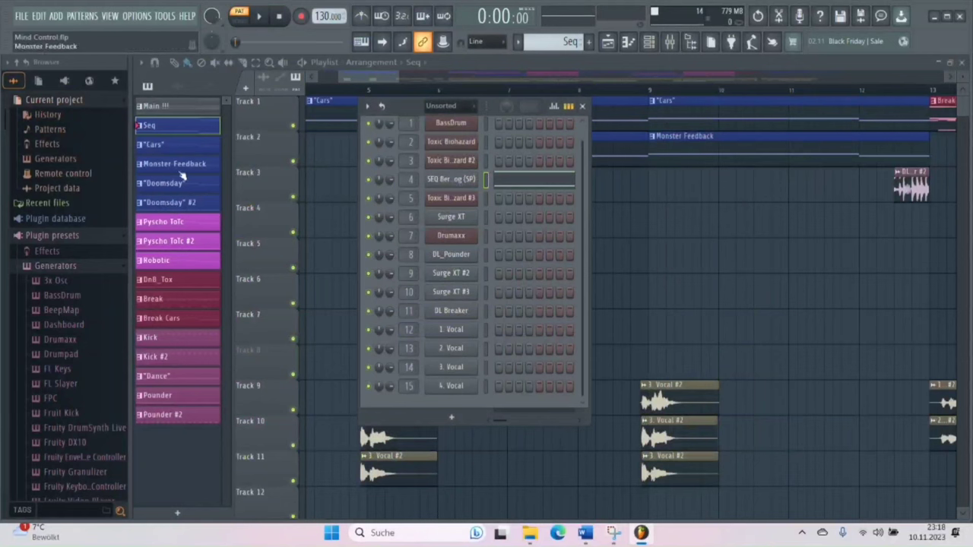
Open the piano roll of the SEQ Berlin Moog (SP) channel and view all notes of the Seq pattern.
right_click(458, 184)
click(455, 179)
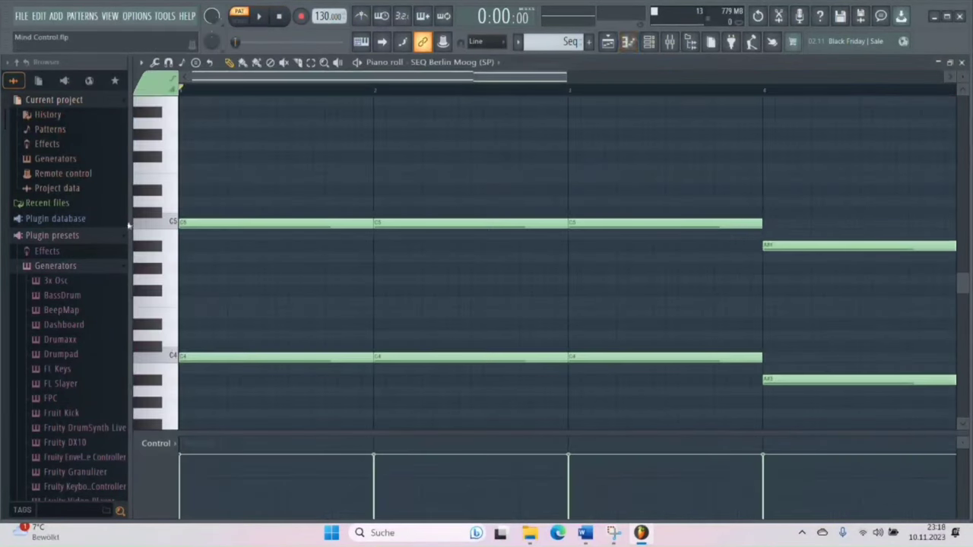
scroll(267, 276, down, 4)
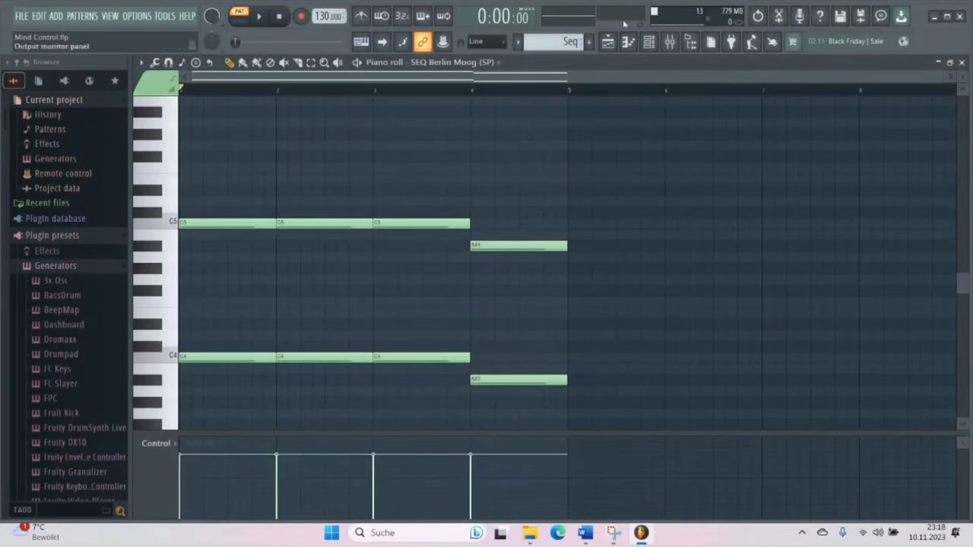
Browse the generator plugins offered as replacements for the SEQ Berlin Moog (SP) channel and return to its piano roll.
click(650, 42)
right_click(456, 180)
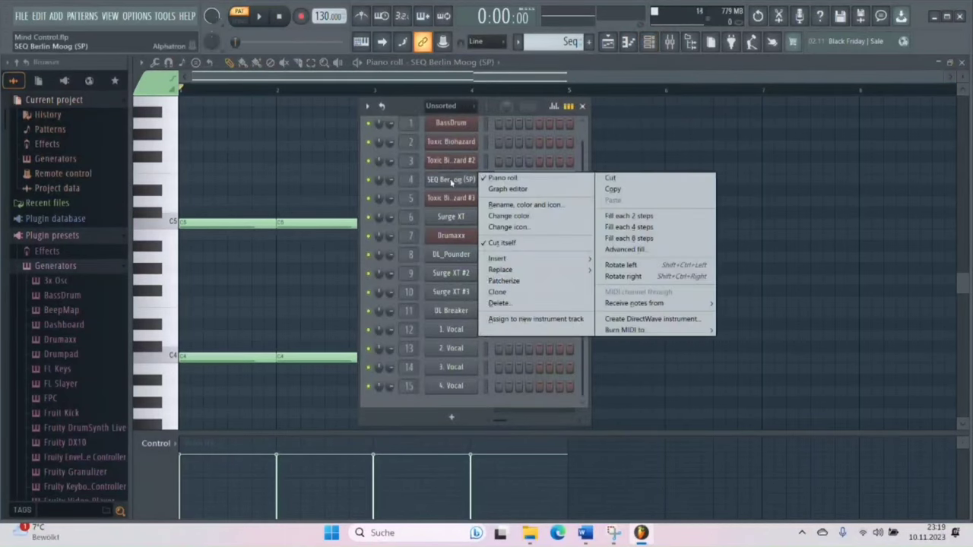
mouse_move(549, 269)
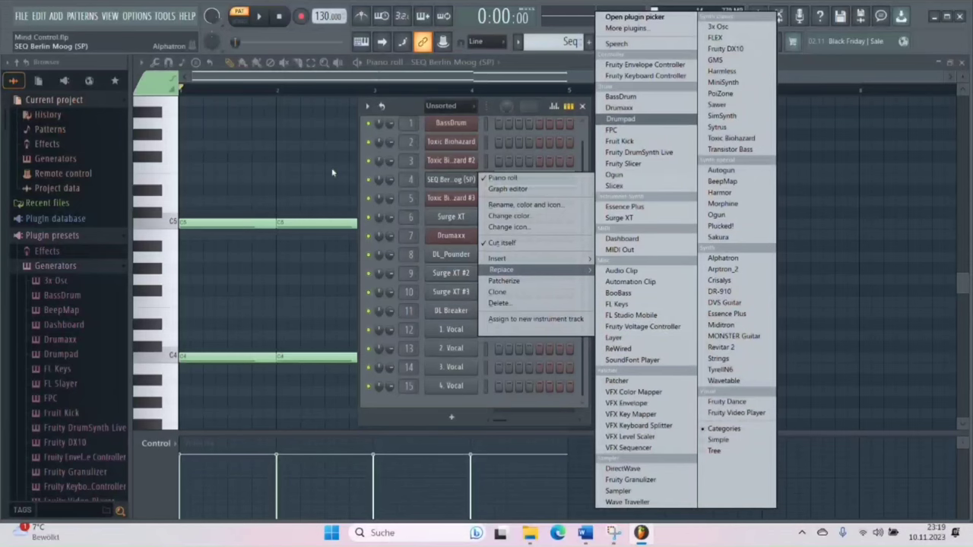
click(196, 197)
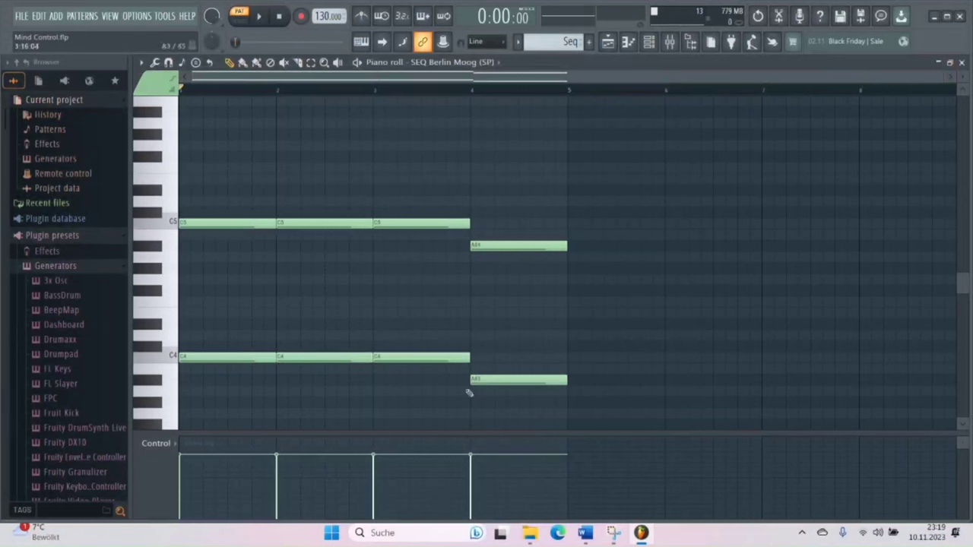
Play the Seq pattern from its start in the piano roll.
click(264, 17)
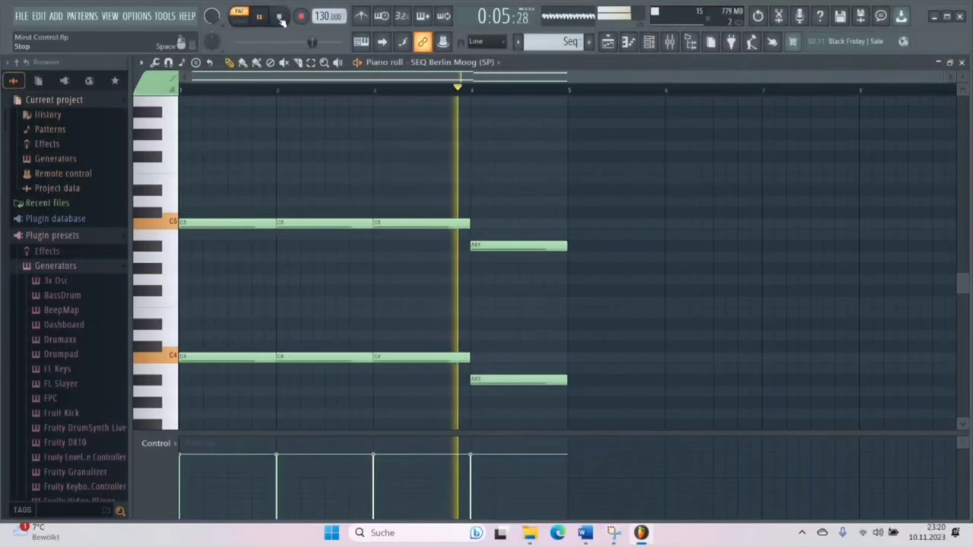
Stop playback of the Seq pattern and close the SEQ Berlin Moog (SP) piano roll.
click(281, 17)
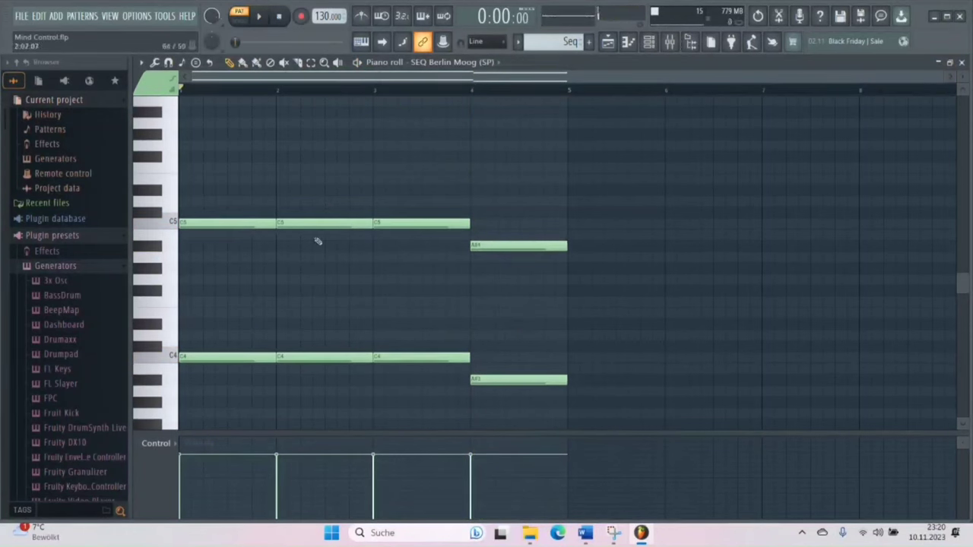
click(165, 232)
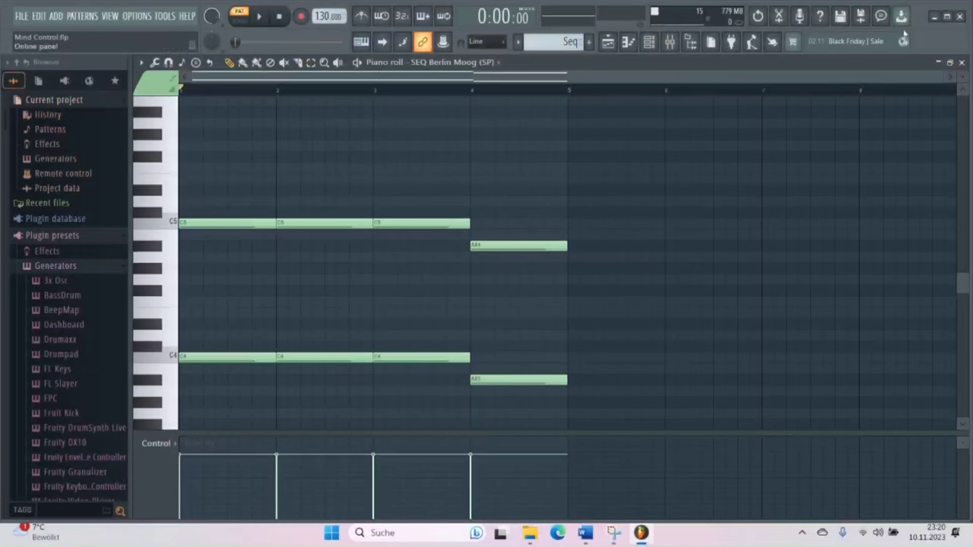
click(961, 63)
Select the "Cars" pattern and open the Surge XT #3 synthesizer from its channel.
click(157, 148)
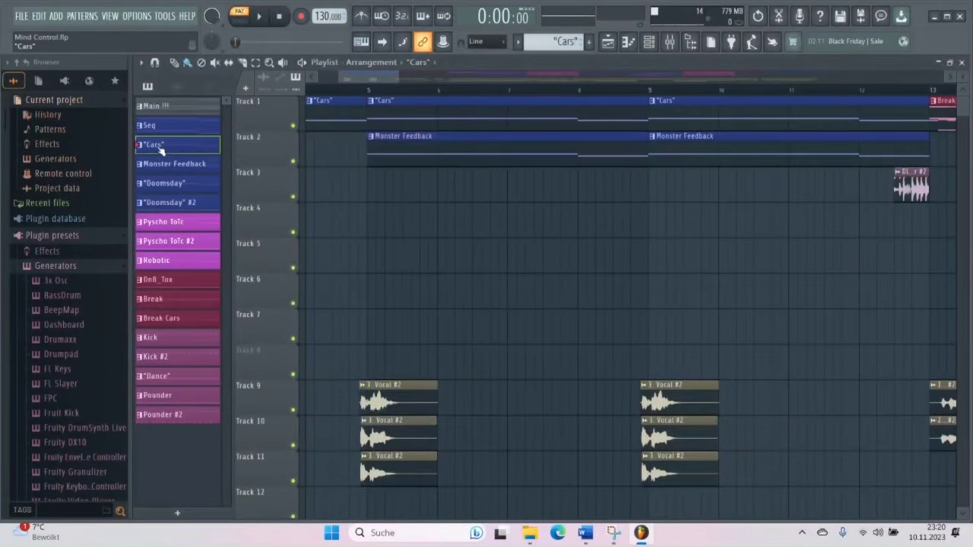
key(F6)
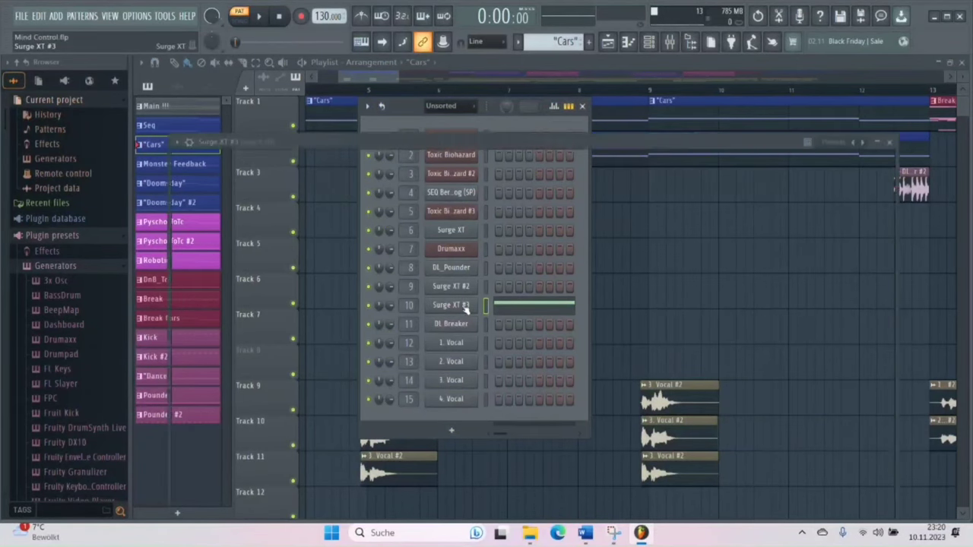
click(466, 306)
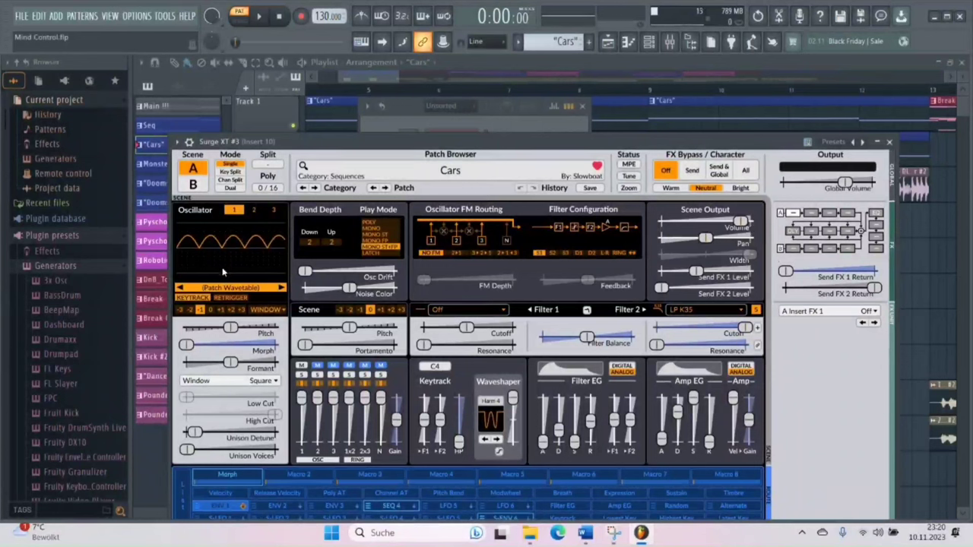
Try neighbouring wavetables on oscillator 1 and the Musical Pulses patch in Surge XT #3, and restore the Cars patch.
click(281, 289)
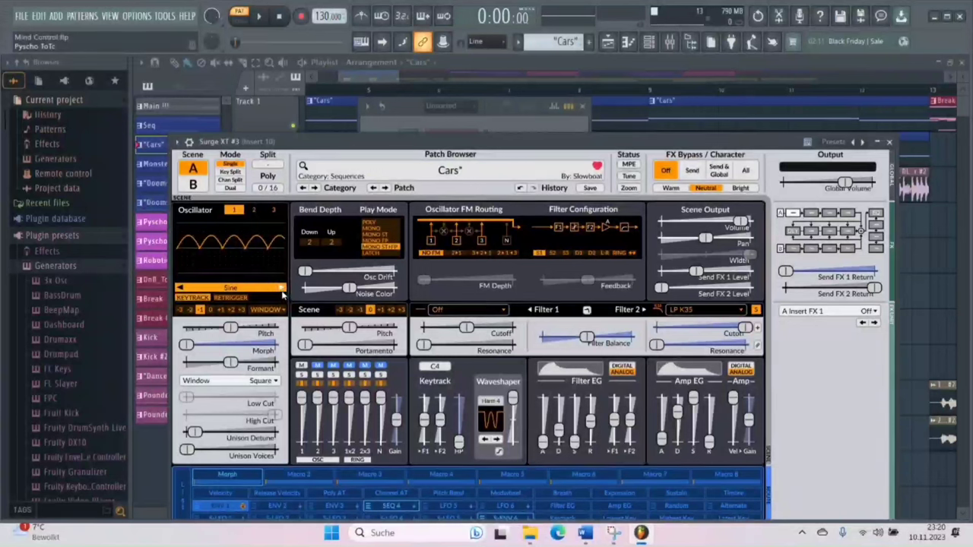
click(181, 289)
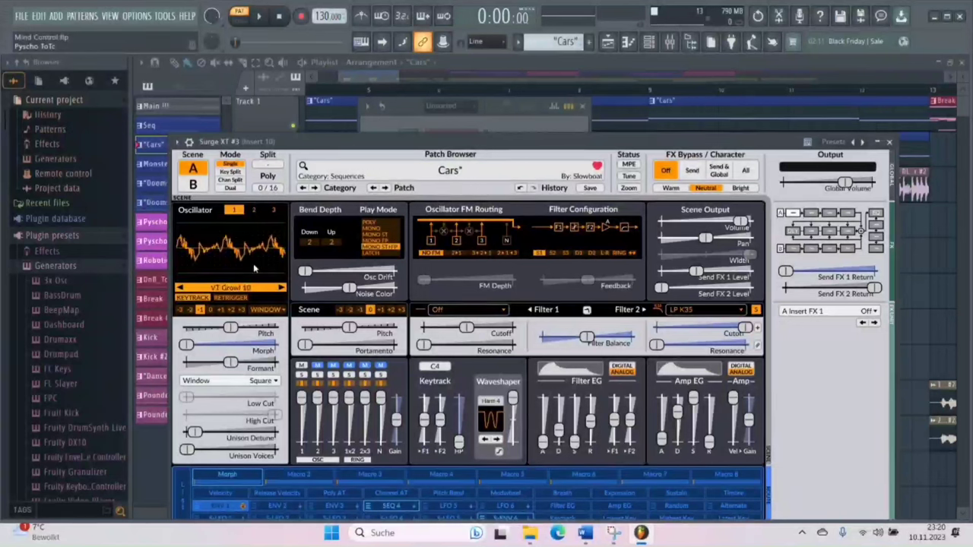
click(385, 188)
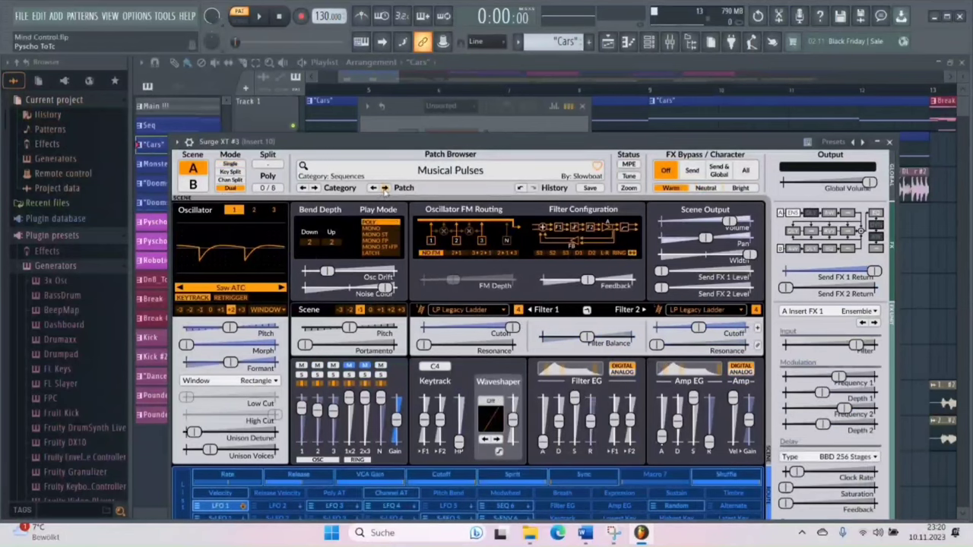
click(374, 187)
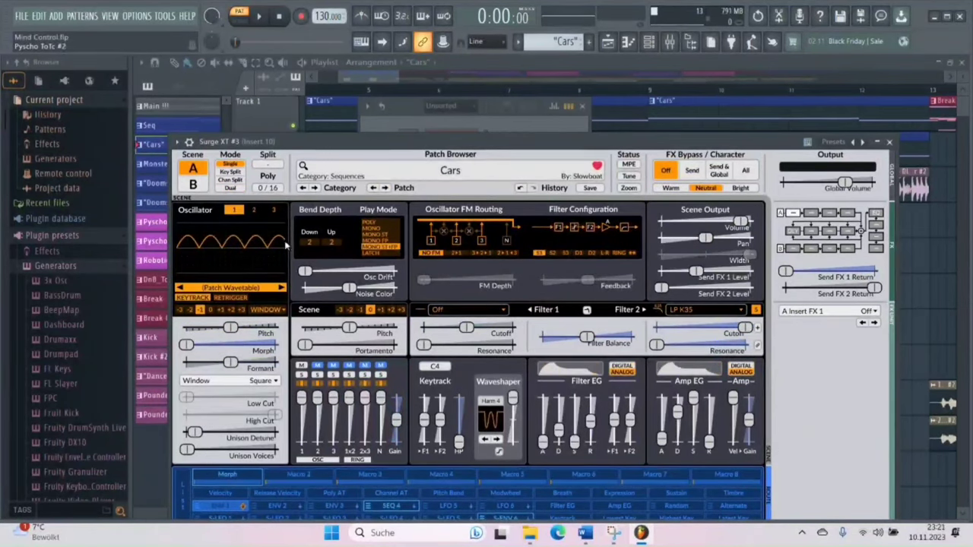
Close the Surge XT #3 synthesizer and view the "Cars" pattern's notes in the channel's piano roll.
click(890, 142)
click(461, 306)
click(890, 142)
right_click(487, 304)
click(505, 304)
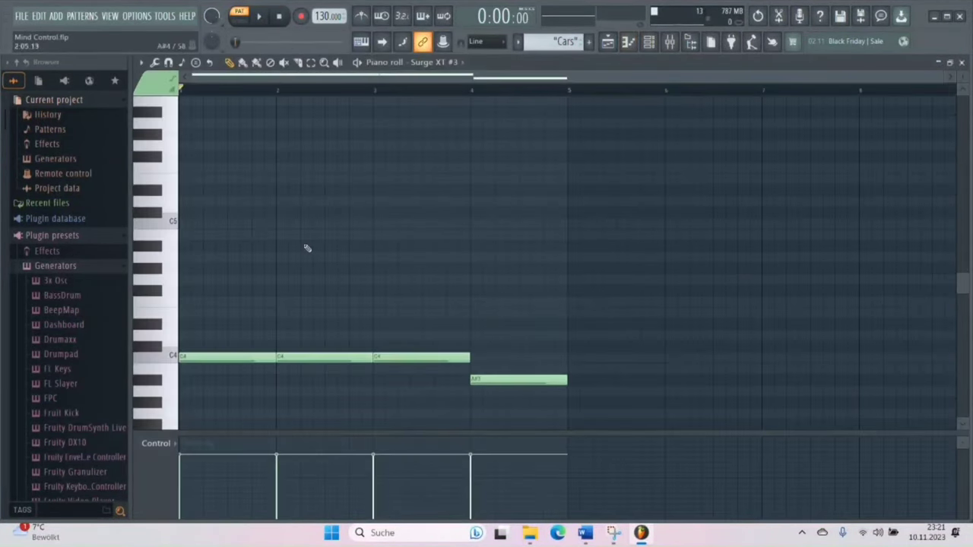
scroll(320, 247, down, 5)
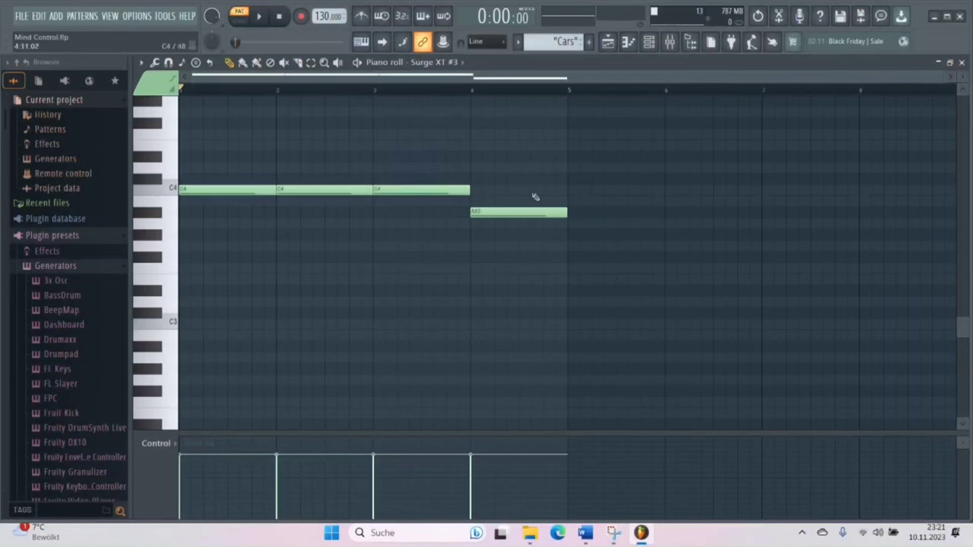
Play the "Cars" pattern, stop it during the third bar and close the piano roll.
click(262, 19)
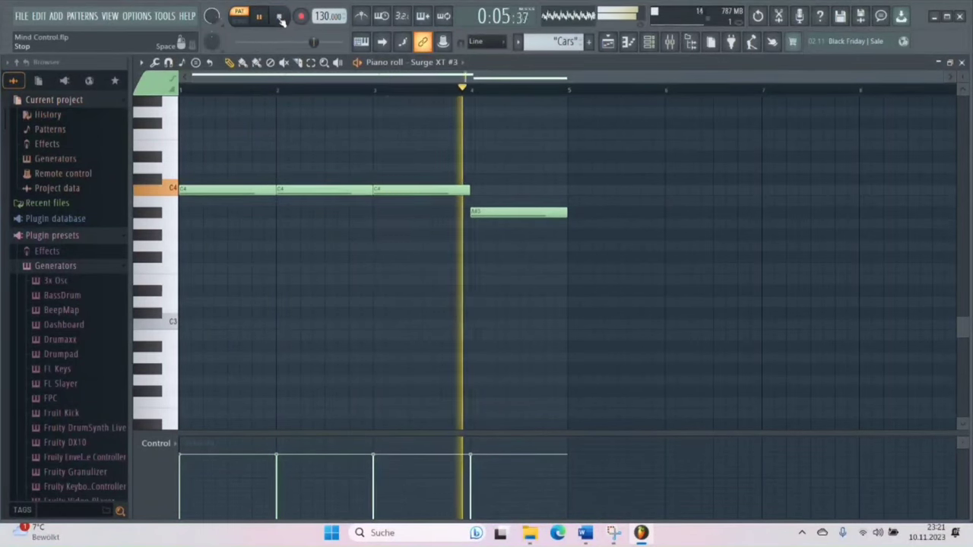
click(279, 19)
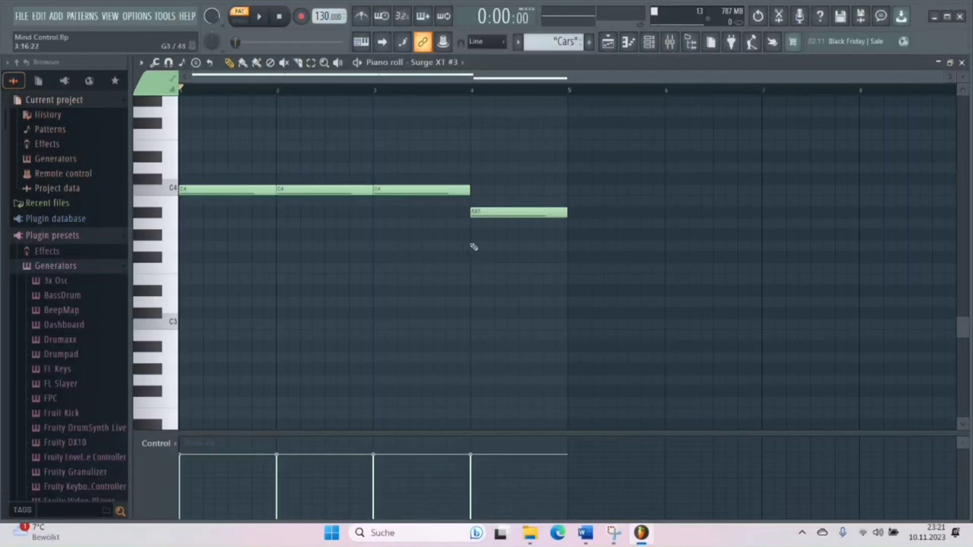
click(962, 62)
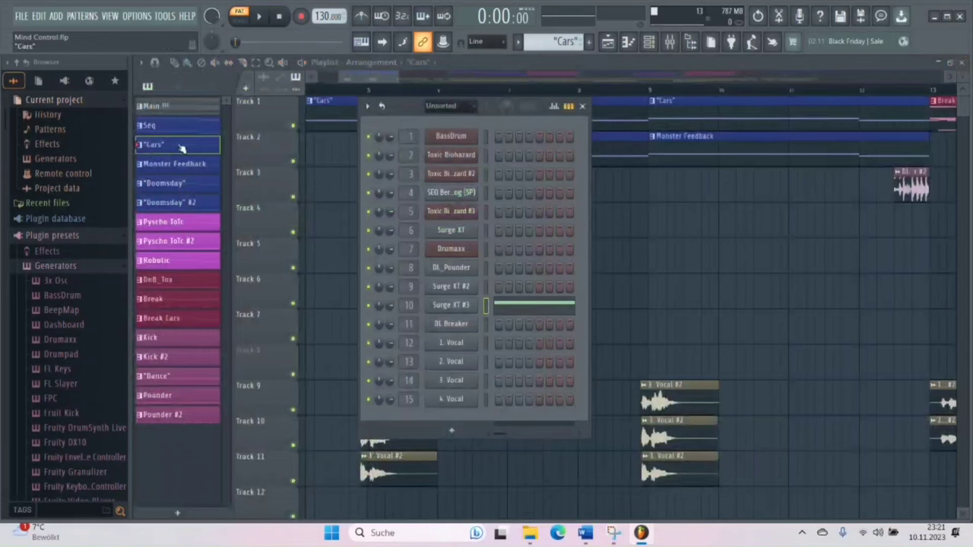
Draw three one-bar C4 notes and a one-bar A#3 note in the SEQ Berlin Moog (SP) piano roll of the "Cars" pattern.
right_click(471, 194)
click(514, 194)
scroll(178, 226, up, 5)
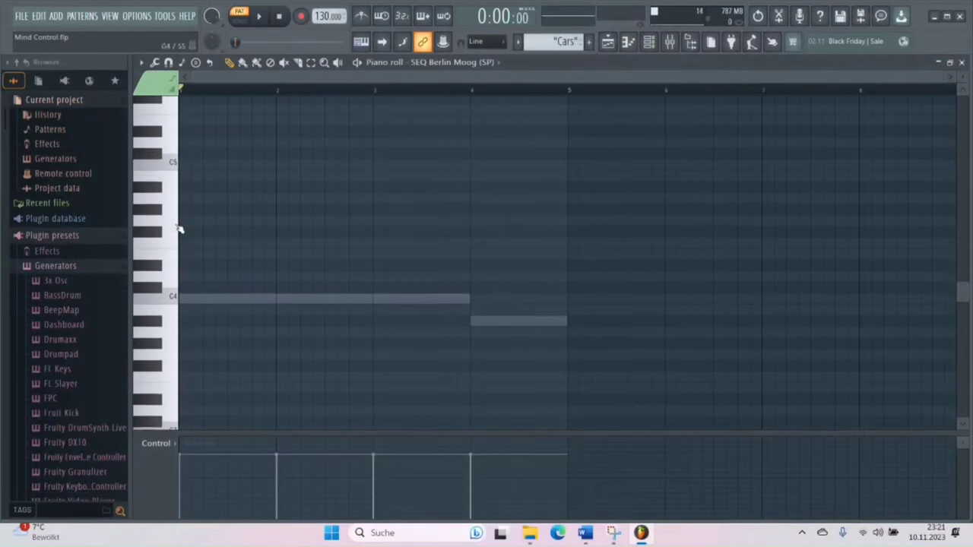
drag(183, 323, 277, 324)
click(283, 324)
click(384, 325)
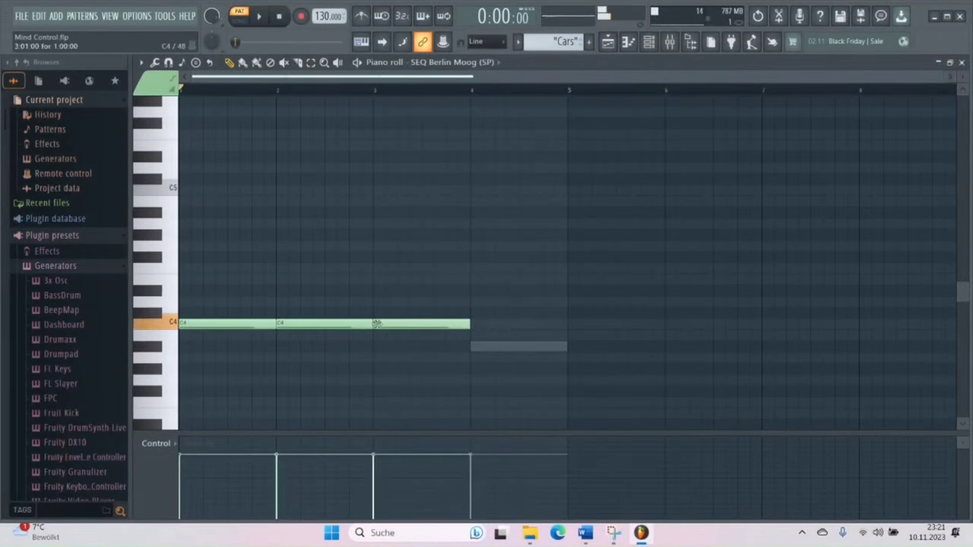
click(477, 348)
Add a lower layer of three one-bar C3 notes and a B2 note in bar 4, and play the pattern briefly.
scroll(346, 260, down, 2)
scroll(346, 260, down, 4)
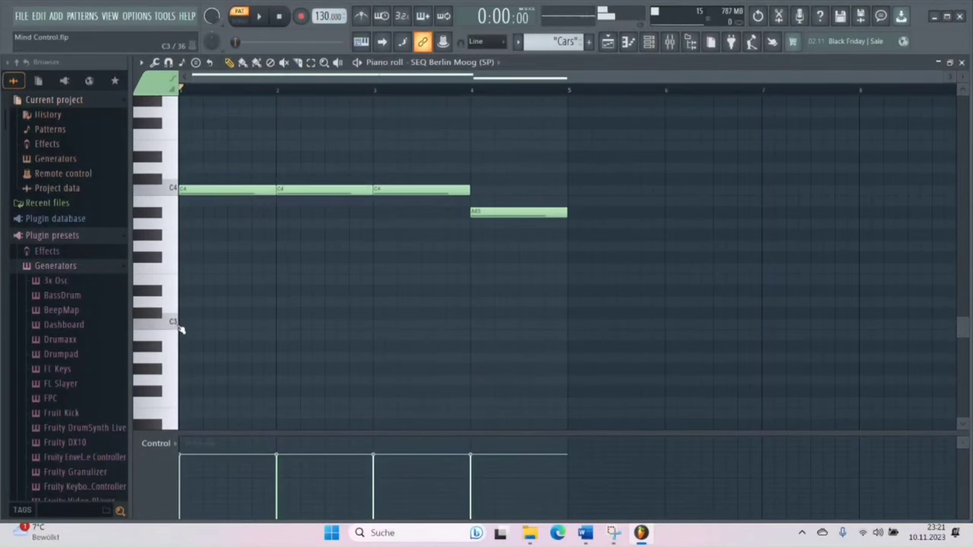
mouse_move(180, 325)
mouse_down()
mouse_move(278, 341)
mouse_move(478, 342)
mouse_up()
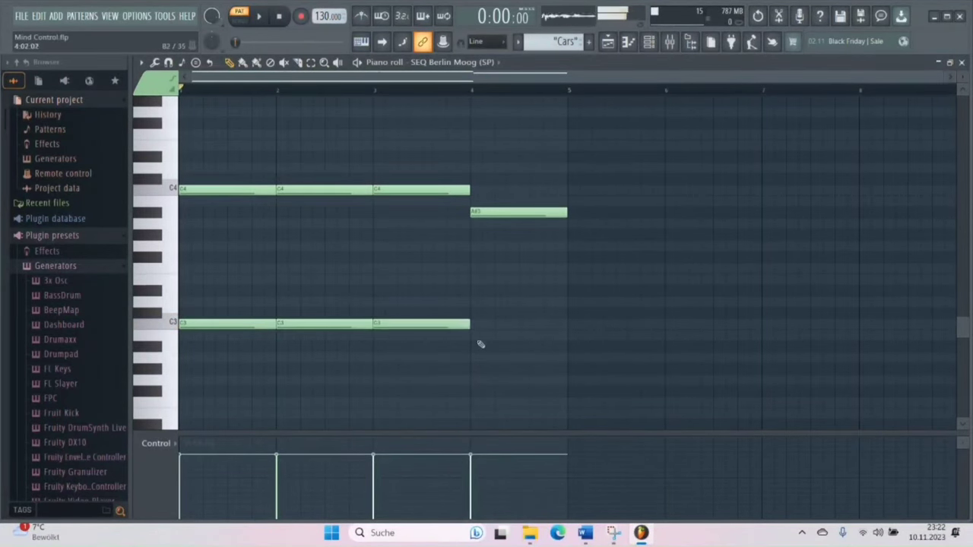
click(479, 336)
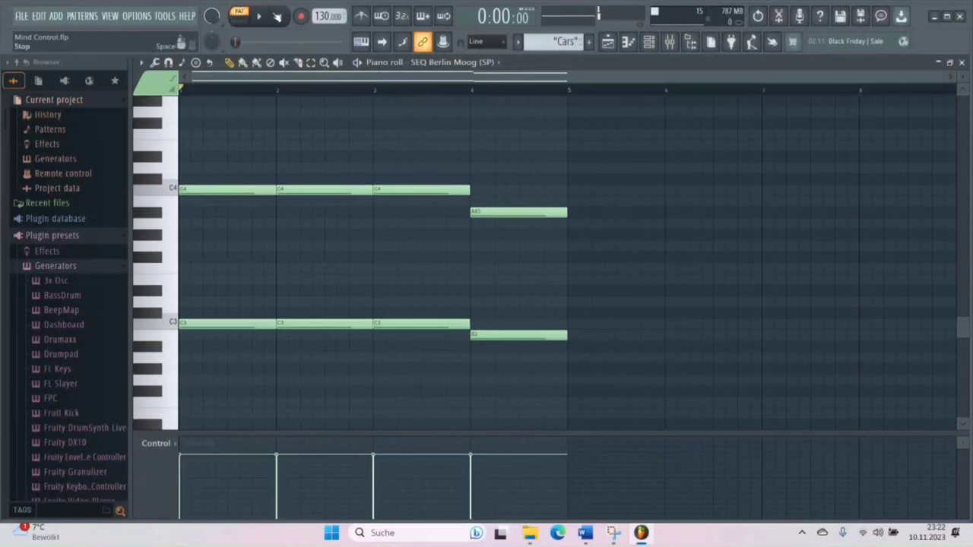
key(space)
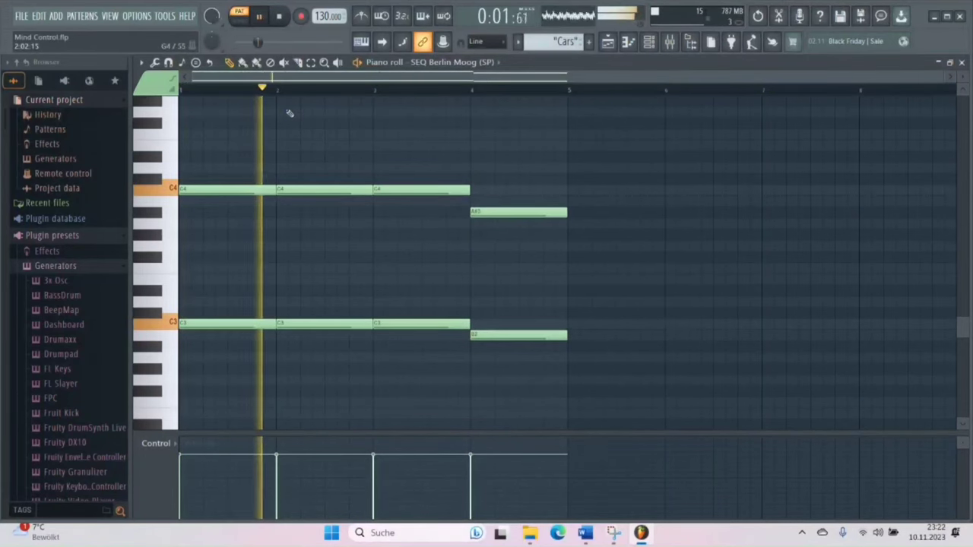
click(282, 16)
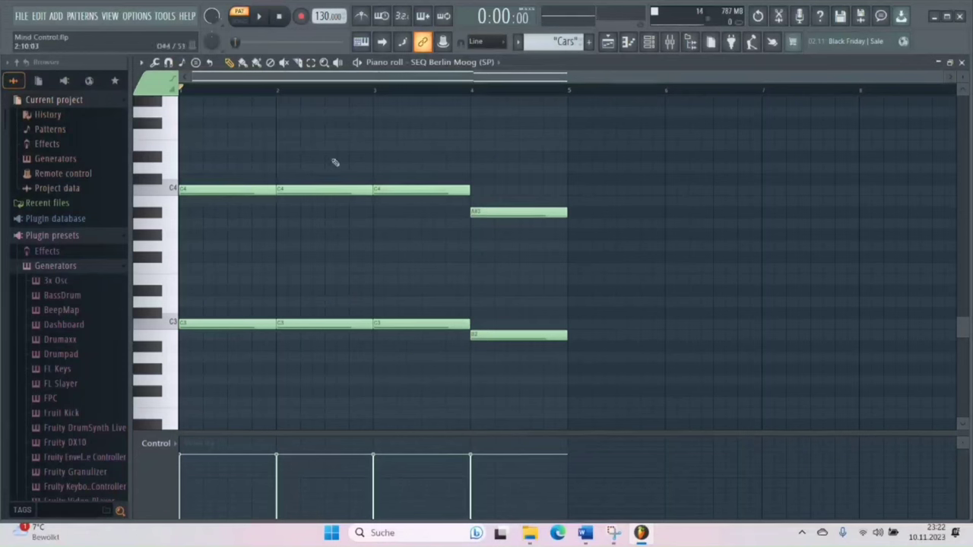
Delete all SEQ Berlin Moog (SP) notes from the "Cars" pattern and close the piano roll.
key(ctrl+a)
key(Delete)
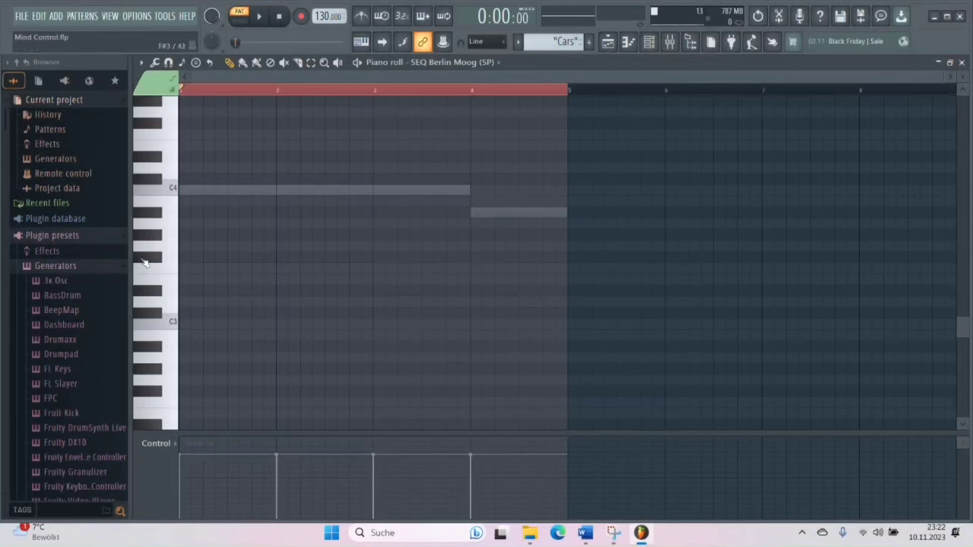
click(962, 62)
Select the Seq pattern, play it briefly in the SEQ Berlin Moog (SP) piano roll and close the piano roll.
click(155, 126)
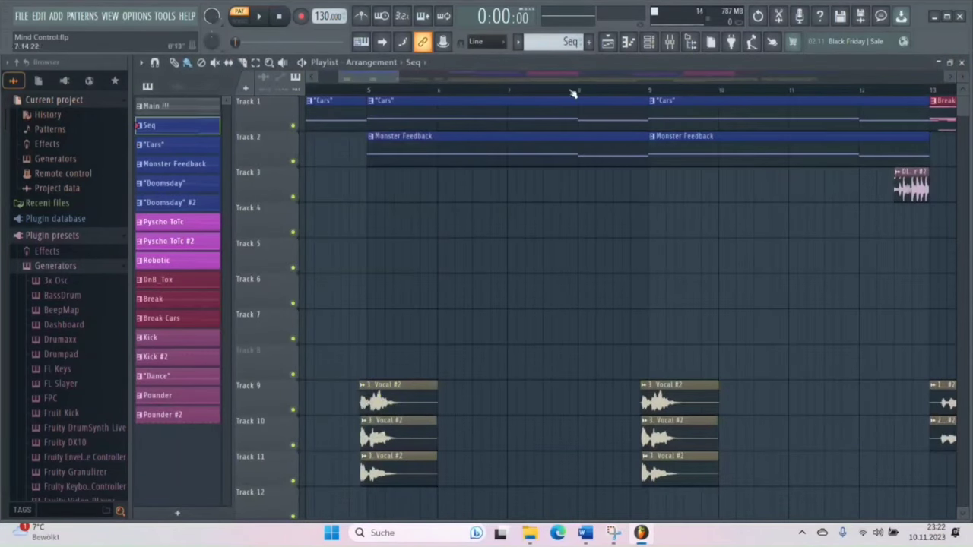
click(628, 42)
right_click(471, 192)
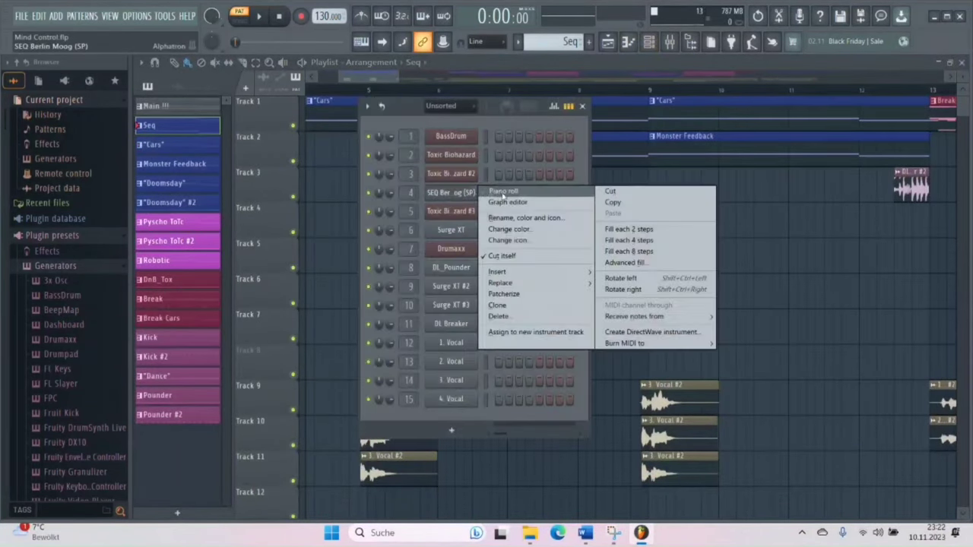
click(503, 193)
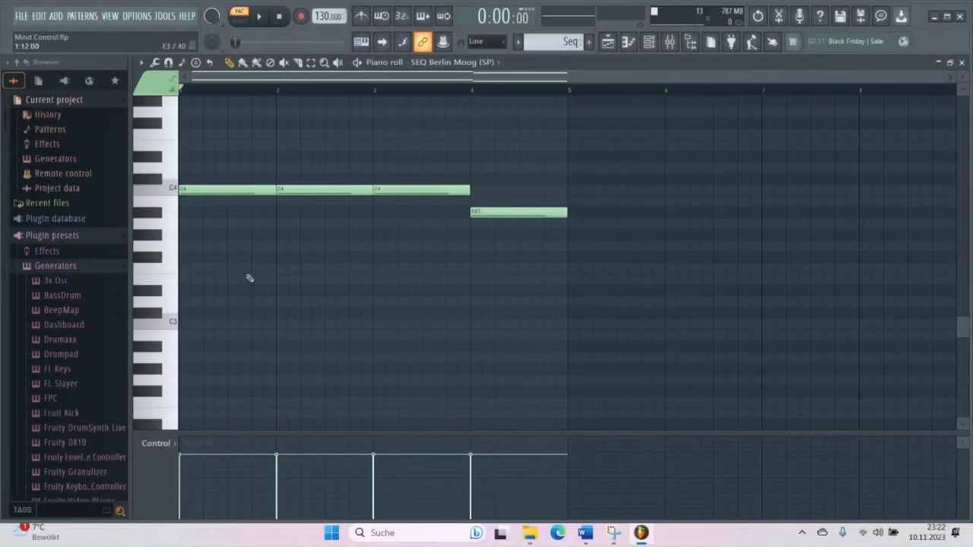
scroll(300, 284, down, 3)
scroll(300, 285, up, 6)
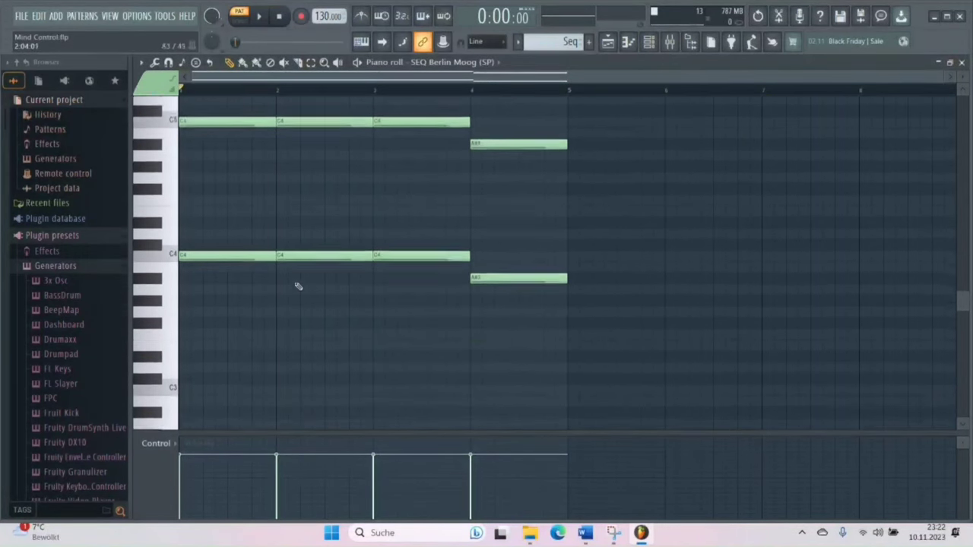
click(258, 16)
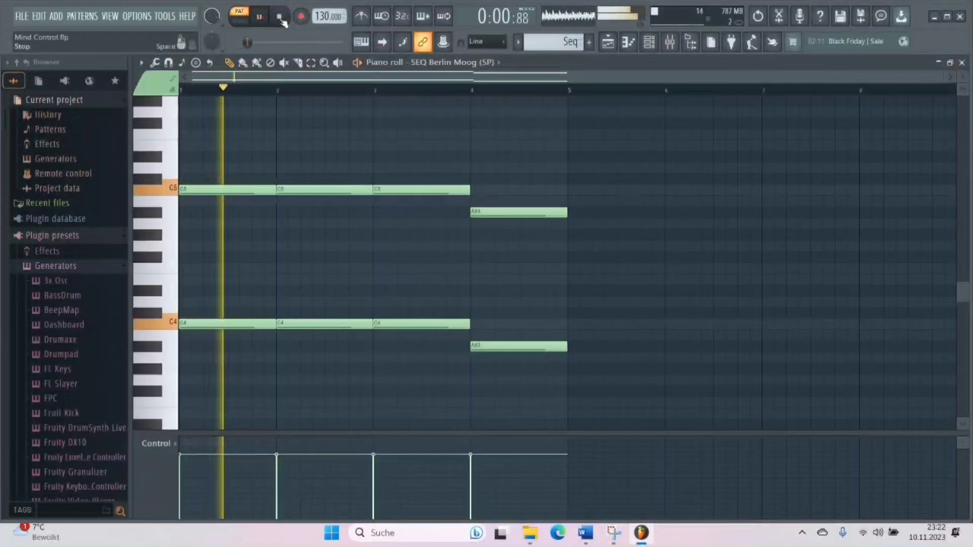
click(280, 17)
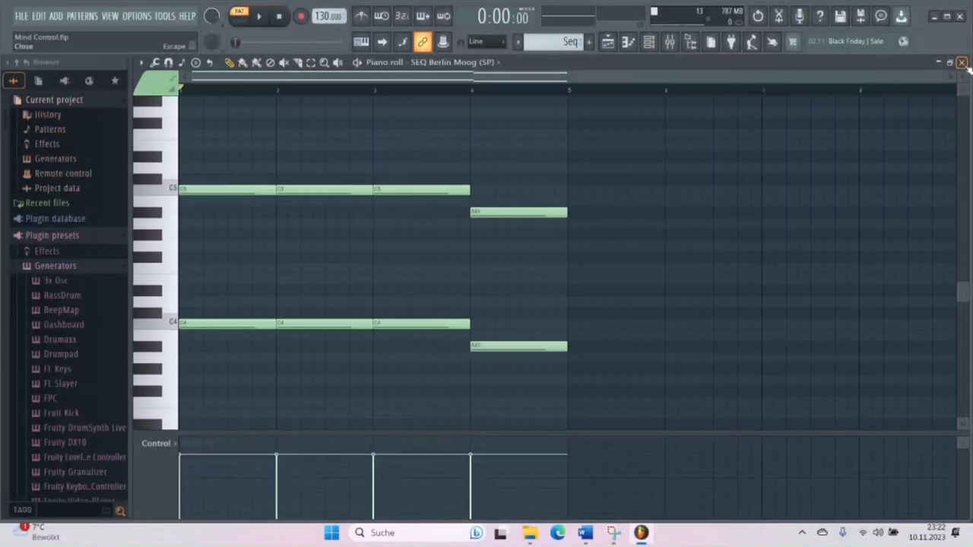
key(F7)
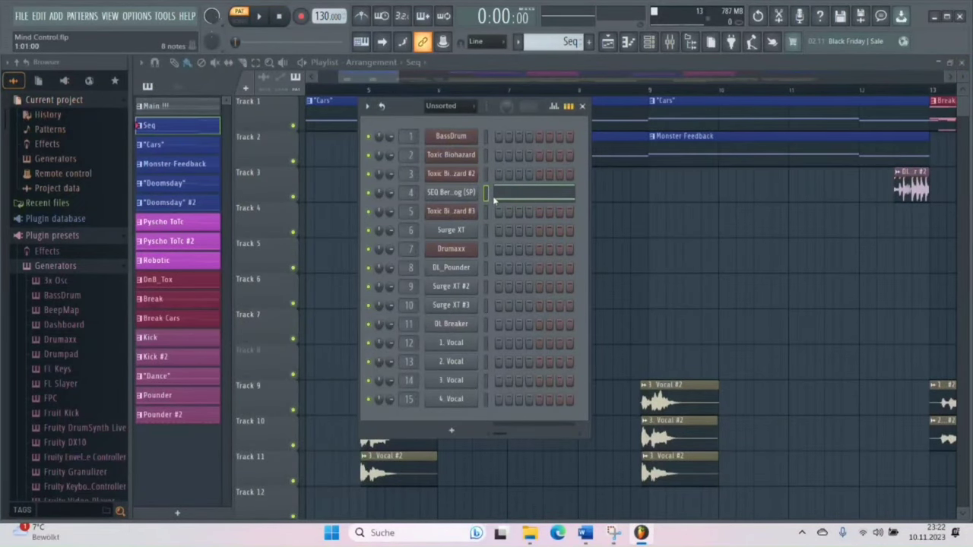
Select the "Cars" pattern, play it in the Surge XT #3 piano roll and close the piano roll.
click(164, 147)
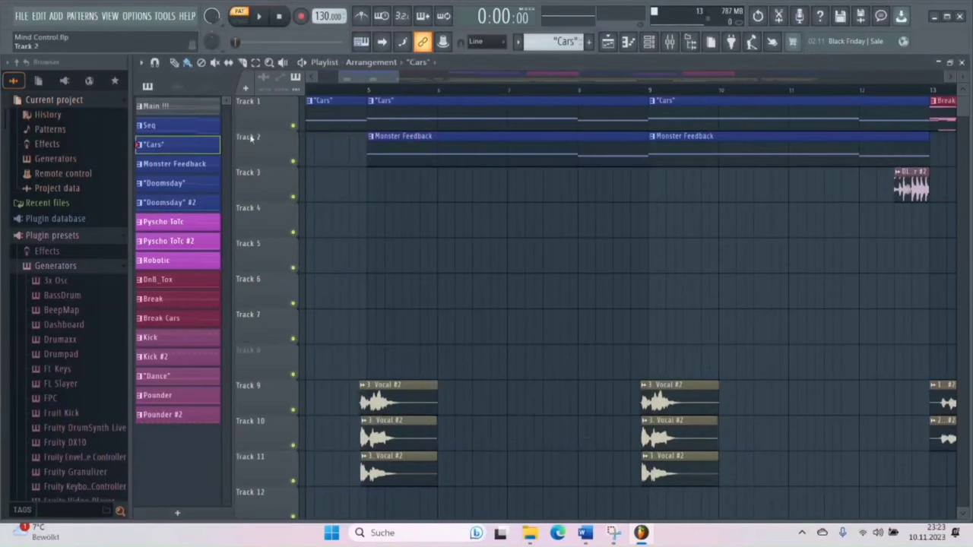
click(628, 41)
right_click(466, 312)
click(498, 305)
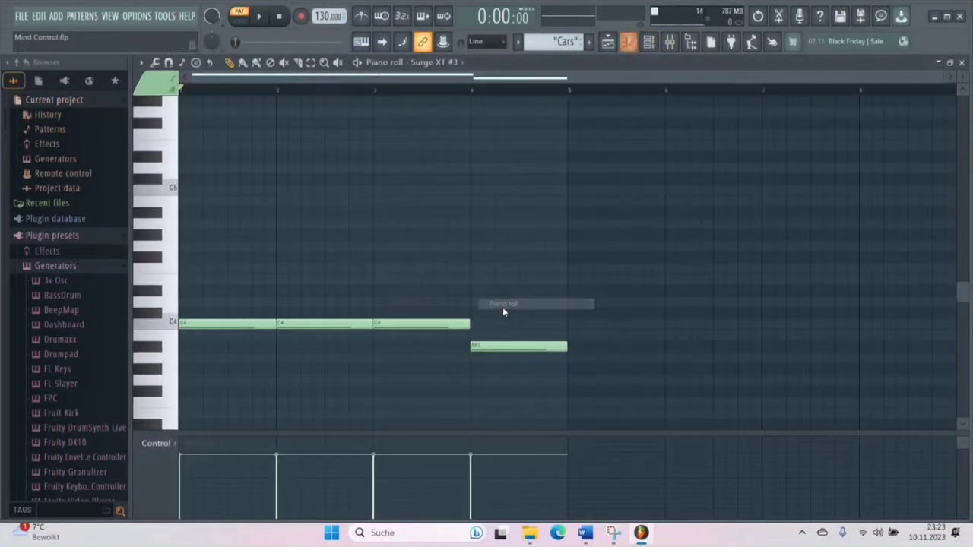
click(259, 19)
key(space)
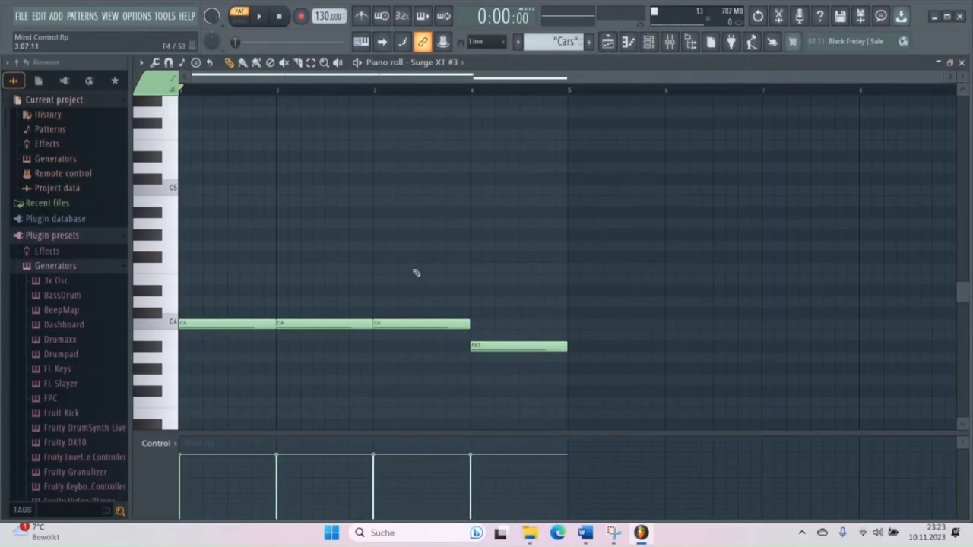
click(962, 62)
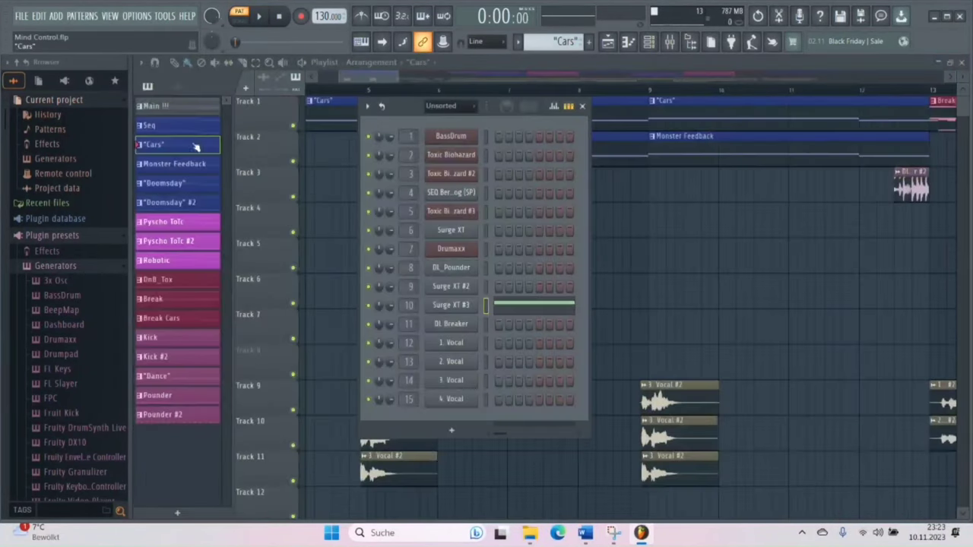
Select the Monster Feedback pattern and show its channels in the channel rack.
key(F6)
click(175, 163)
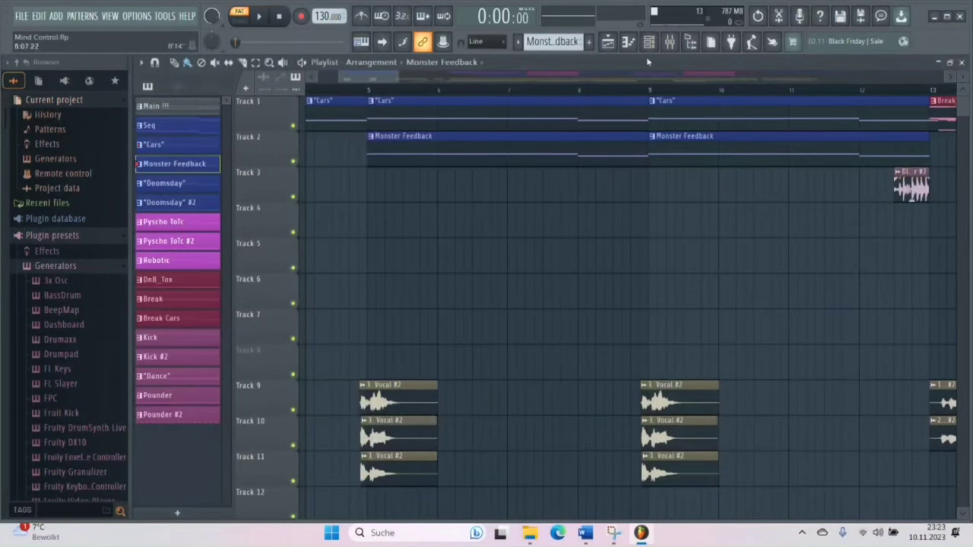
click(648, 44)
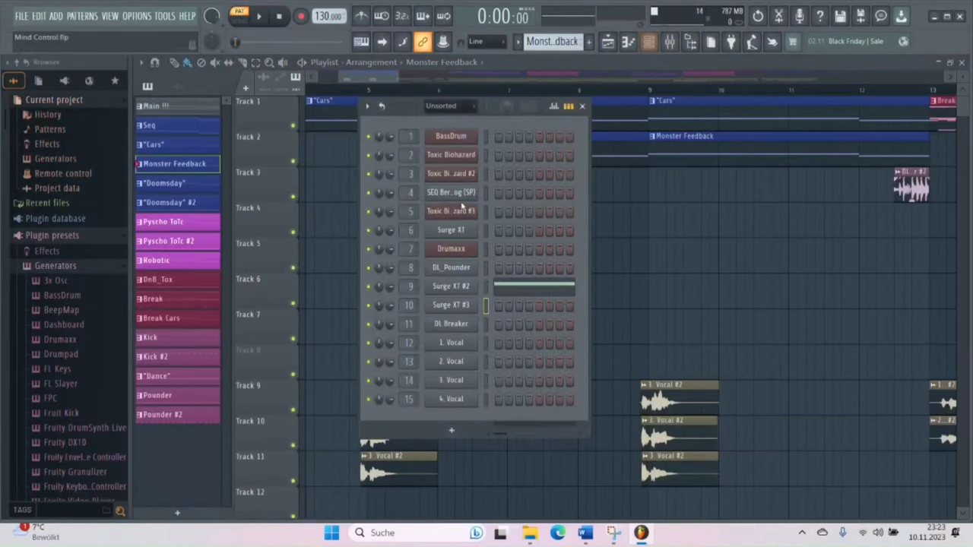
View the Monster Feedback patch in the Surge XT #2 plugin, then close the plugin and the channel rack.
right_click(470, 287)
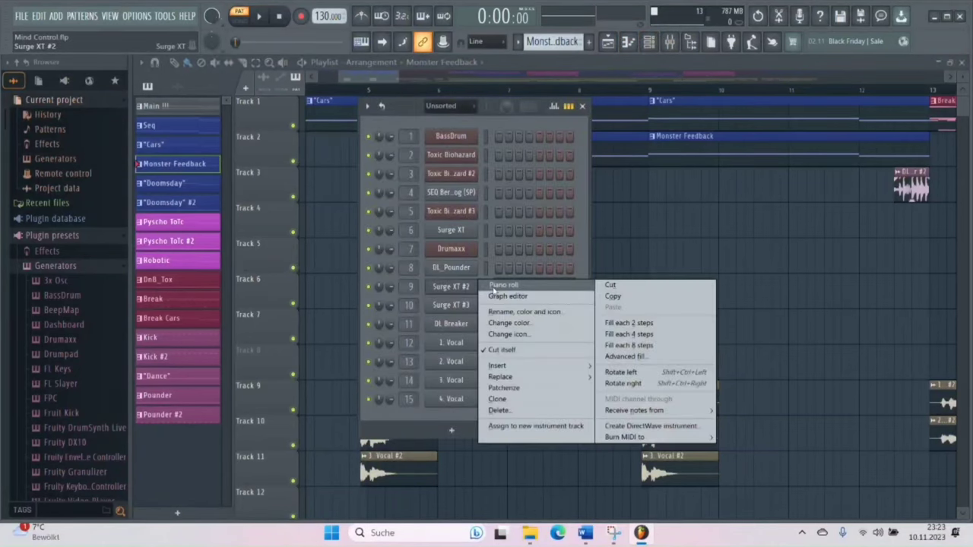
click(456, 287)
click(453, 286)
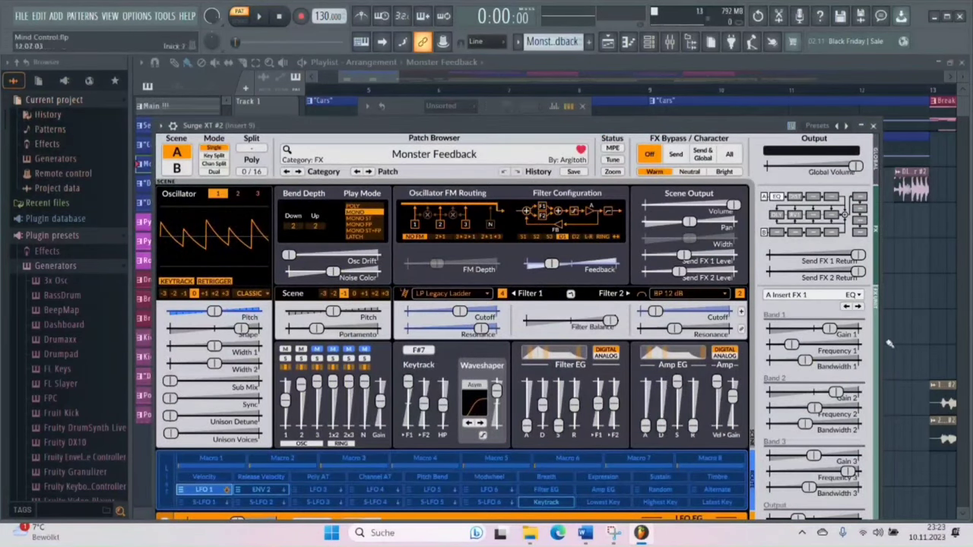
mouse_move(342, 335)
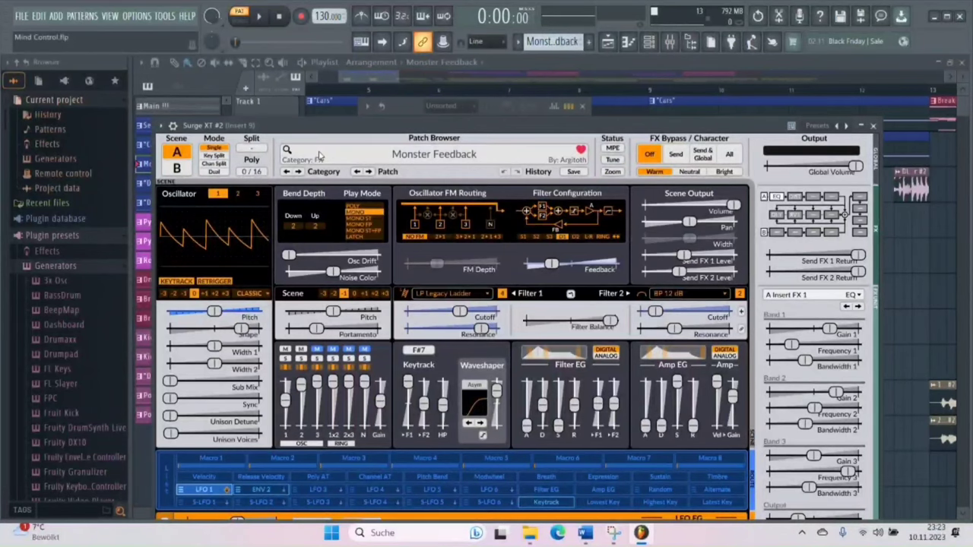
click(873, 125)
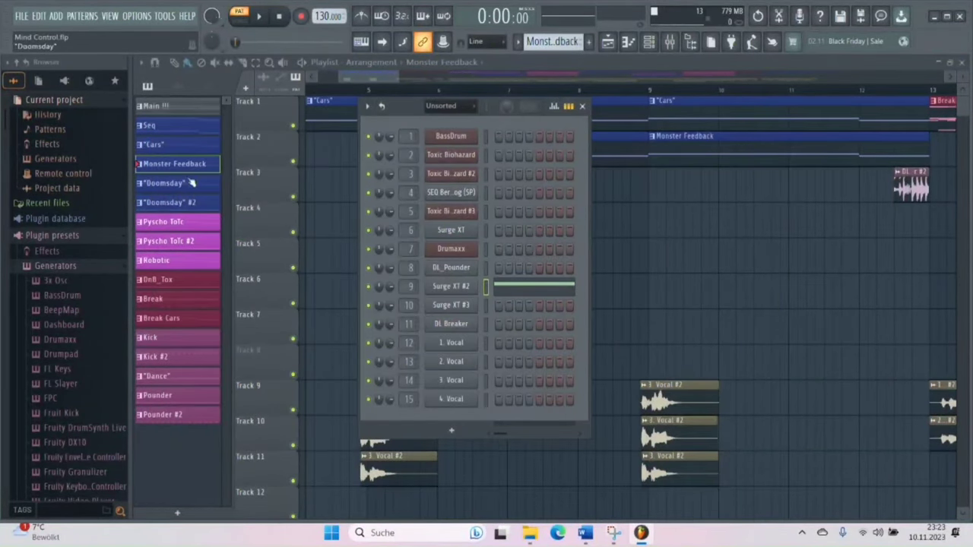
click(583, 106)
Compare the channels of the Monster Feedback and "Cars" patterns in the channel rack, ending on "Cars".
click(315, 102)
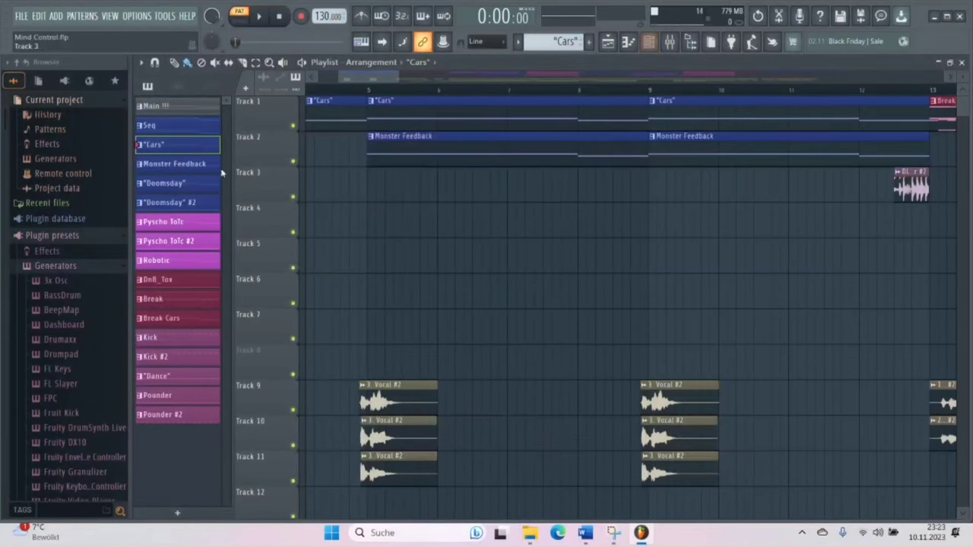
key(KP_Add)
click(653, 44)
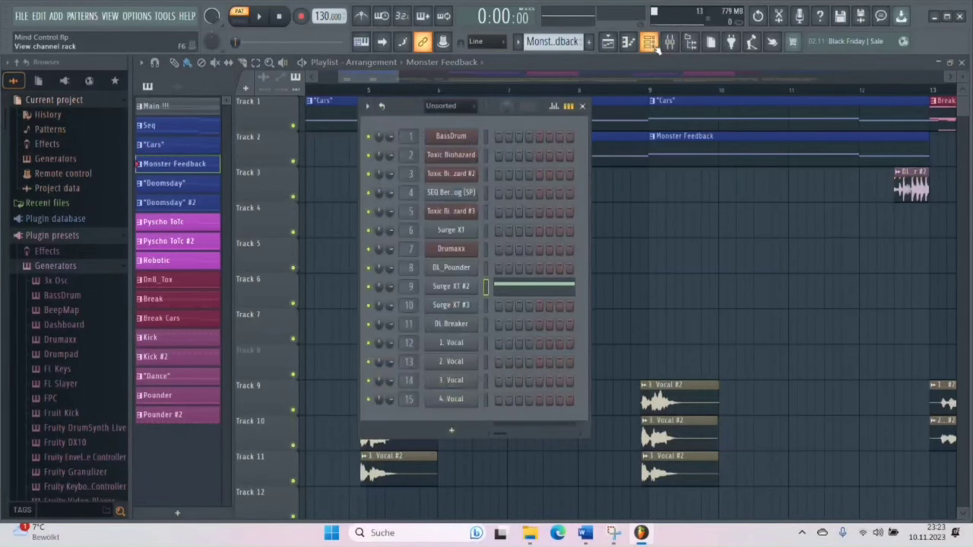
click(652, 44)
click(175, 144)
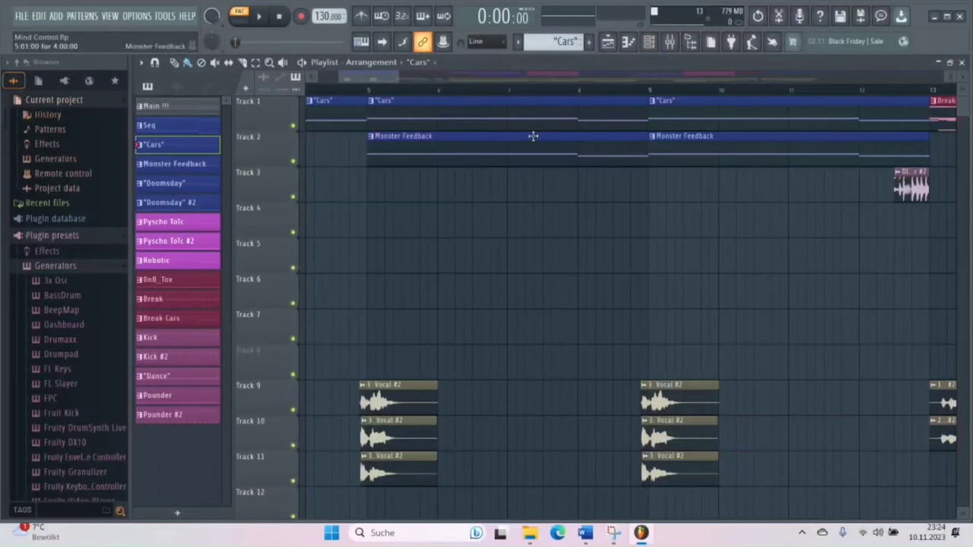
click(650, 44)
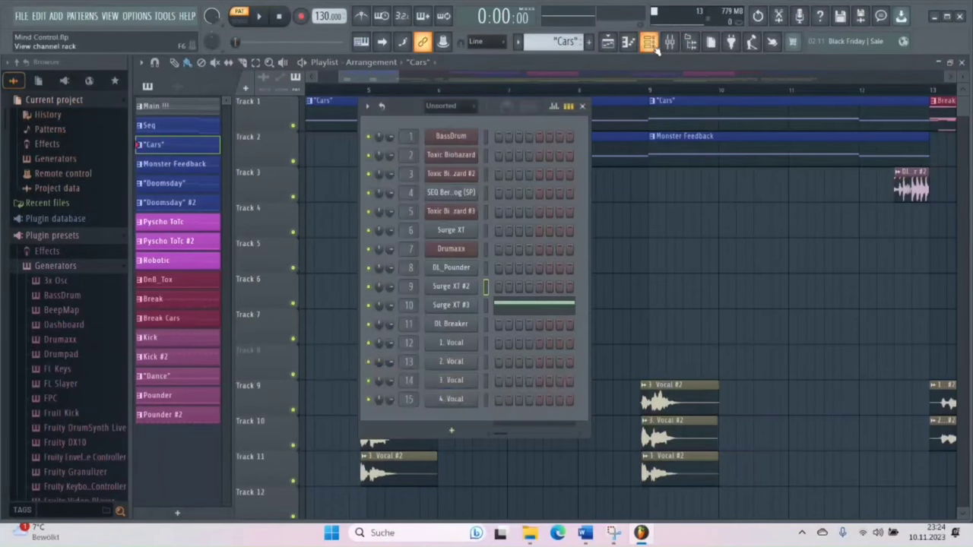
Add one-bar C4 notes in bars 1 to 3 and an A#3 note in bar 4 for Surge XT #2, and close the piano roll.
right_click(476, 287)
click(492, 286)
click(231, 324)
click(283, 327)
click(376, 326)
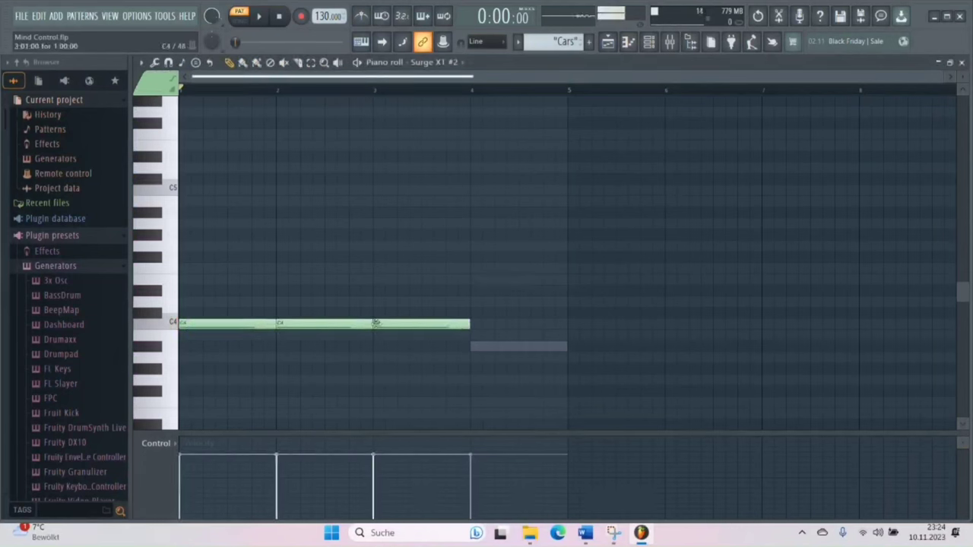
click(476, 348)
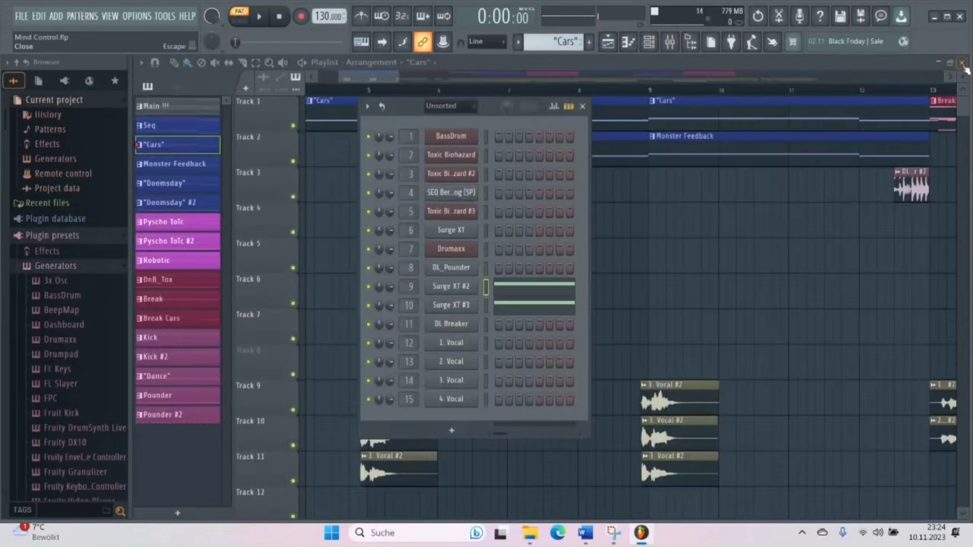
click(962, 63)
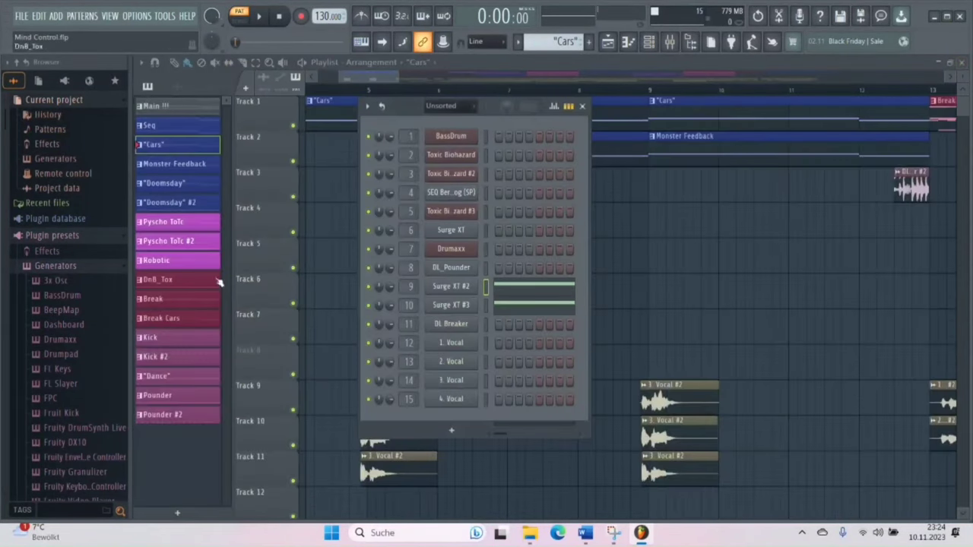
Play the "Cars" pattern, stop it and review the Surge XT #2 notes in the piano roll.
click(260, 17)
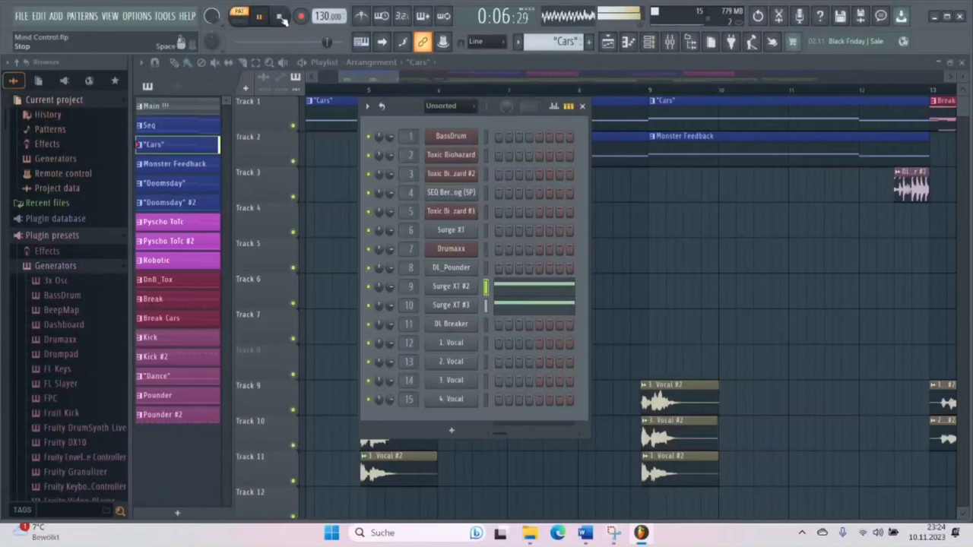
click(280, 18)
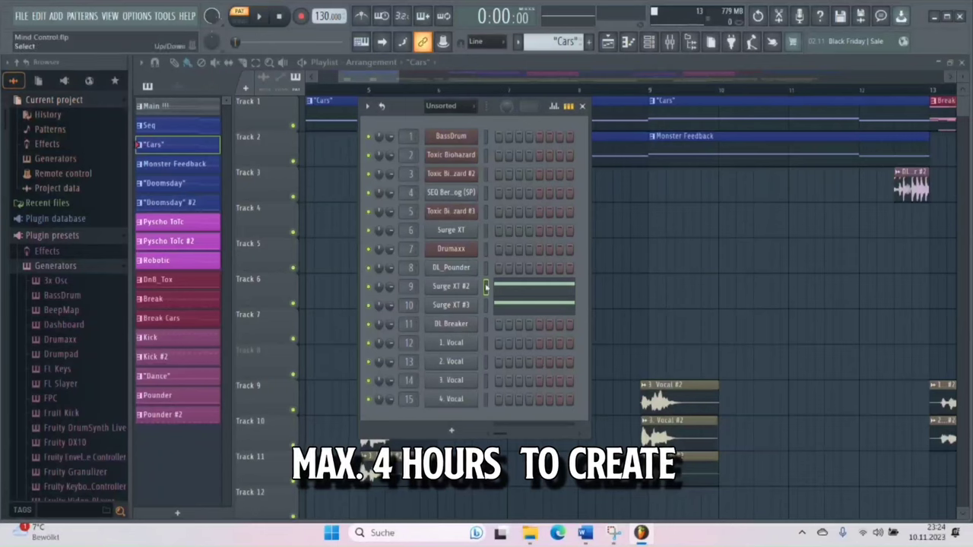
right_click(478, 285)
click(504, 286)
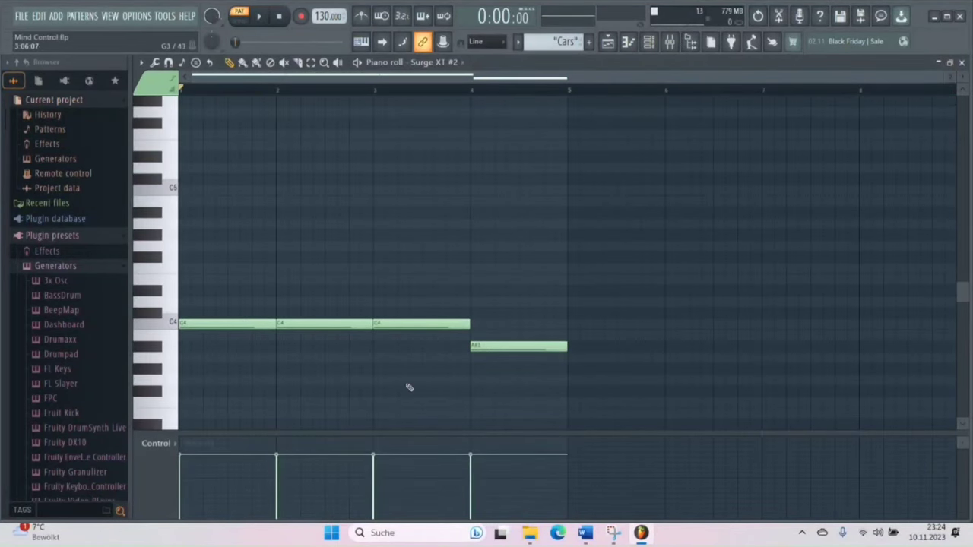
click(961, 62)
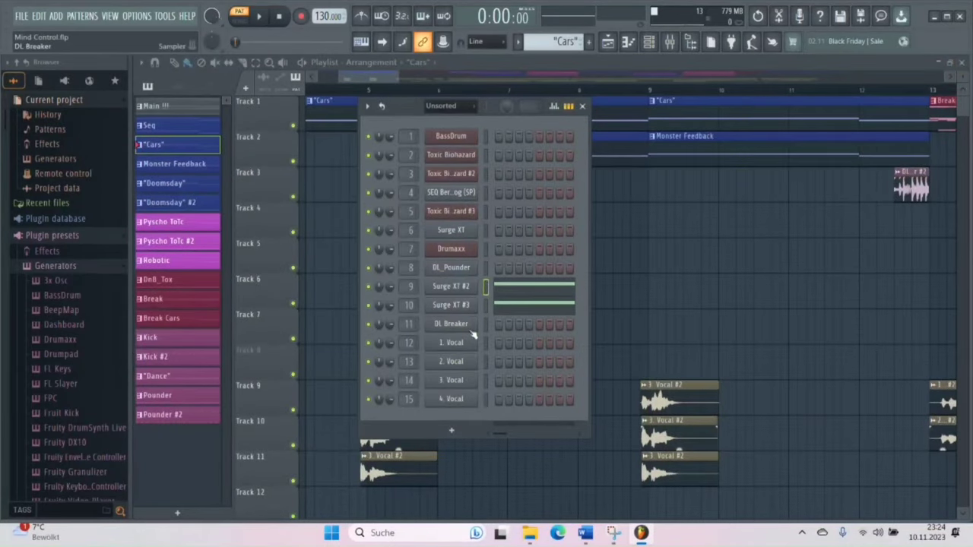
Add C4 notes in bars 1 to 3 and an A#3 note in bar 4 for SEQ Berlin Moog (SP), and play the pattern.
right_click(479, 190)
click(496, 193)
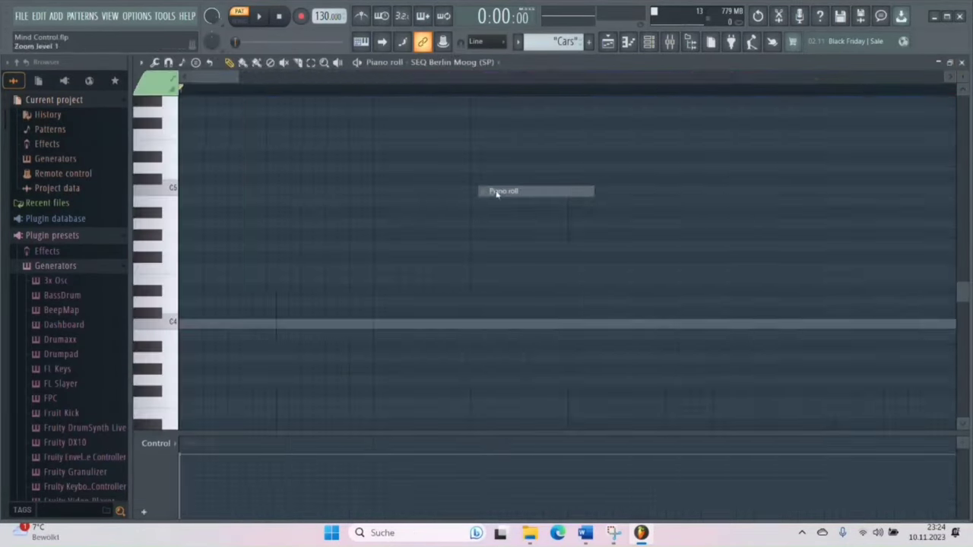
click(285, 325)
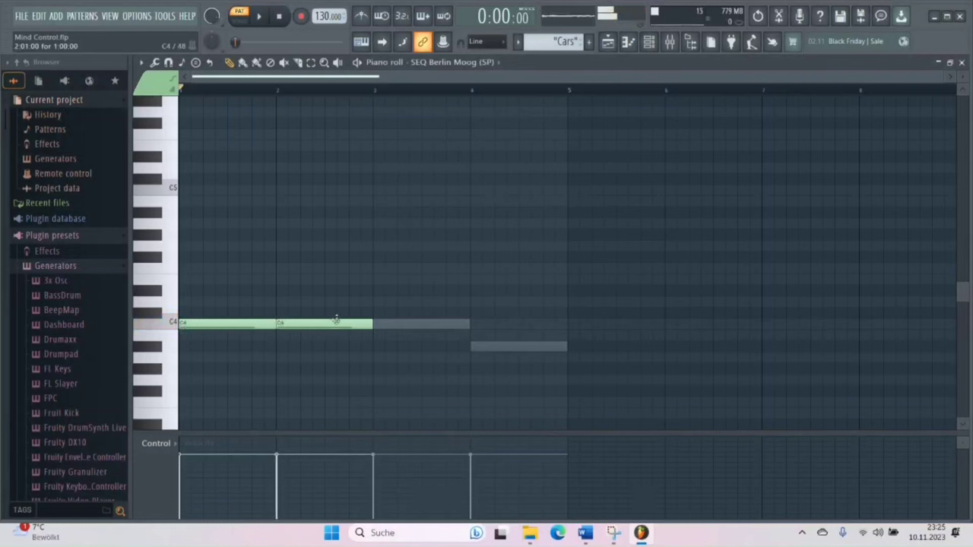
click(379, 329)
click(498, 350)
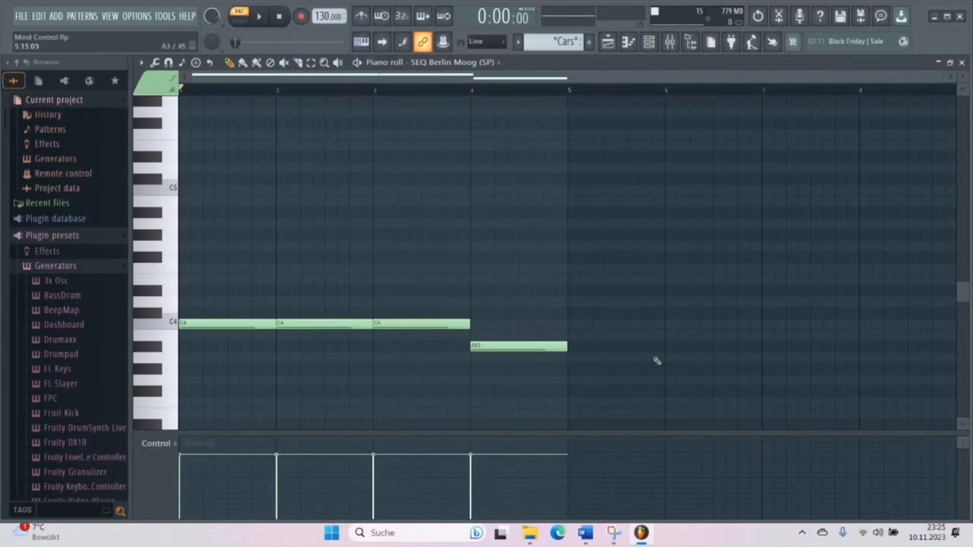
click(962, 63)
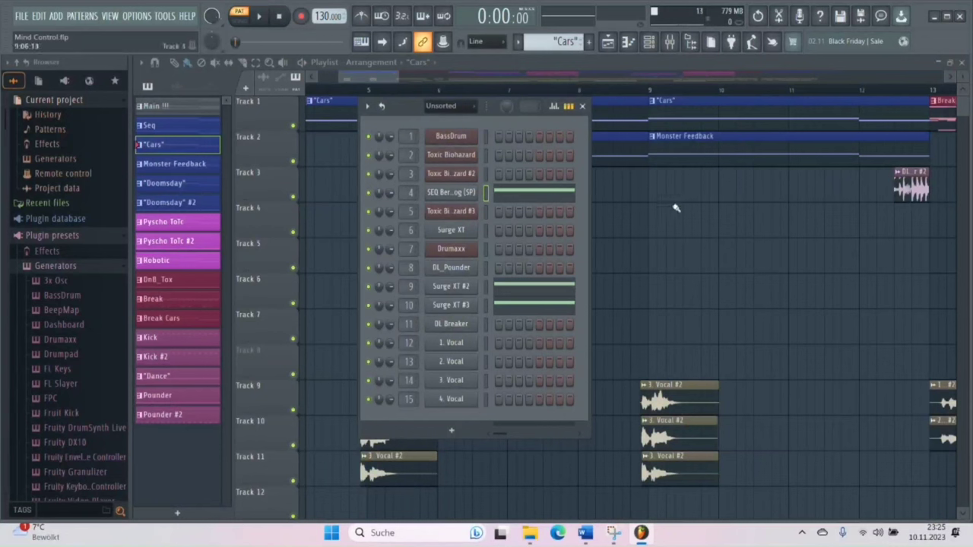
click(259, 18)
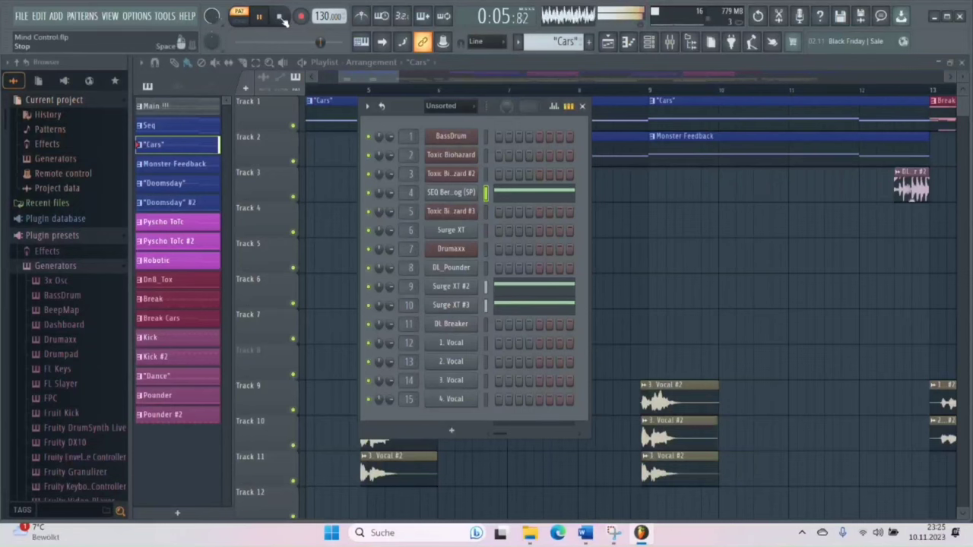
click(281, 18)
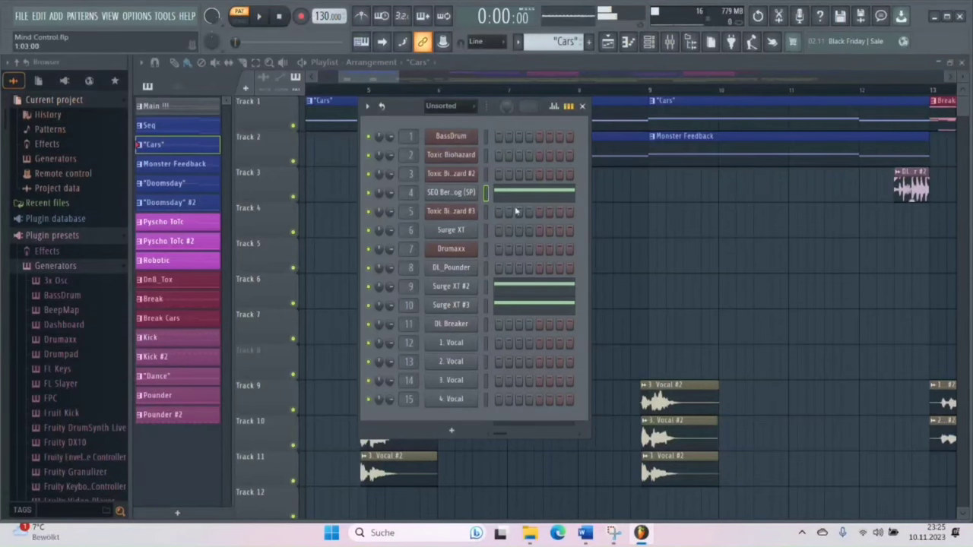
Delete all Surge XT #3 and SEQ Berlin Moog (SP) notes from the "Cars" pattern and close the piano roll.
right_click(476, 303)
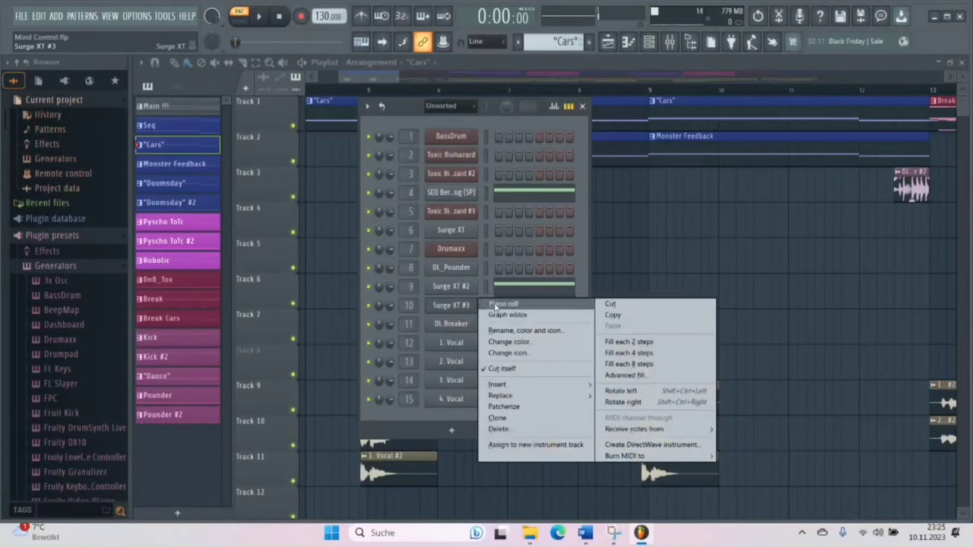
click(502, 305)
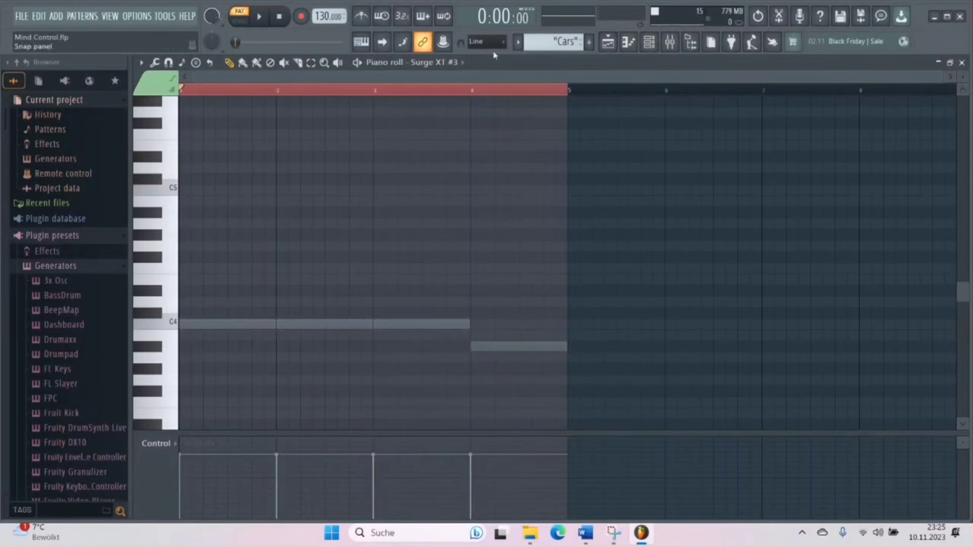
click(962, 64)
right_click(458, 200)
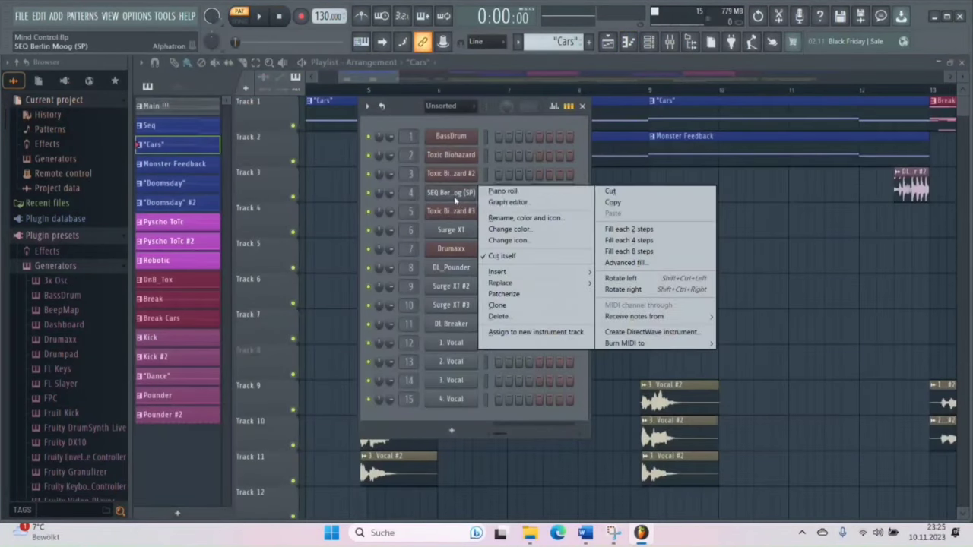
click(490, 196)
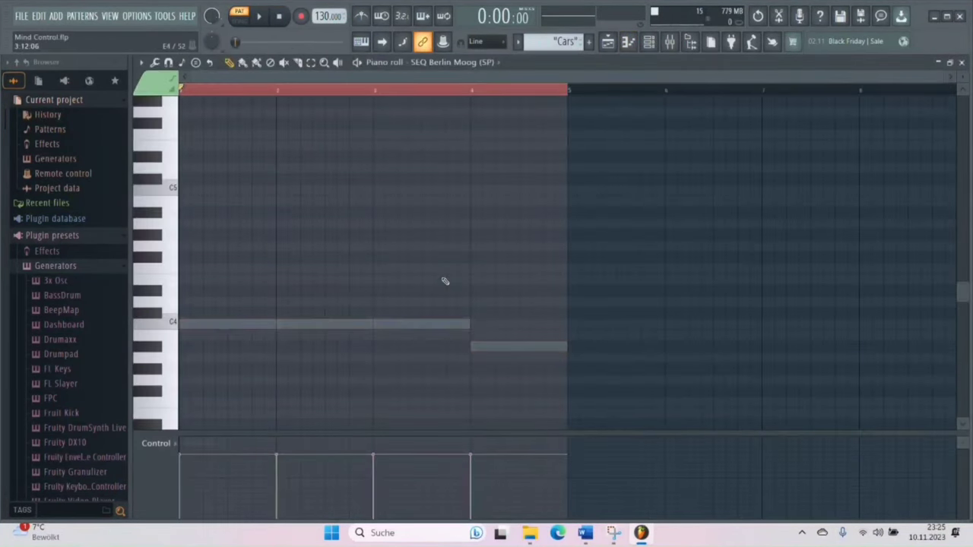
click(962, 63)
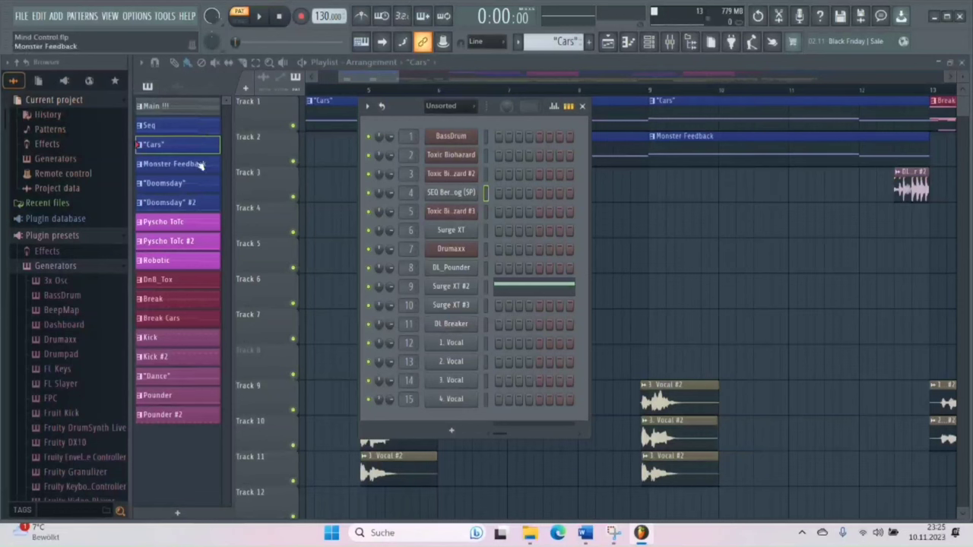
Select the "Doomsday" pattern, view its Surge XT notes in the piano roll and close the piano roll.
click(162, 183)
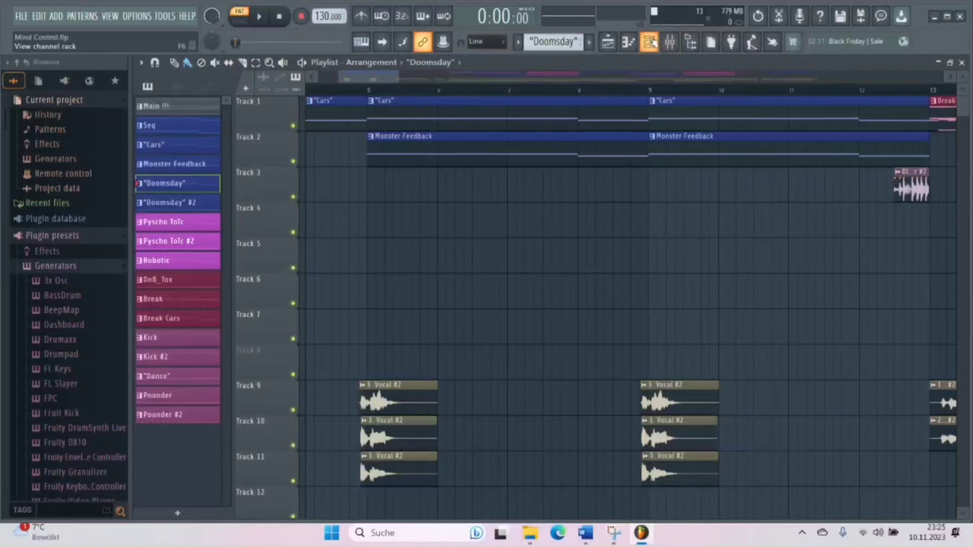
click(650, 42)
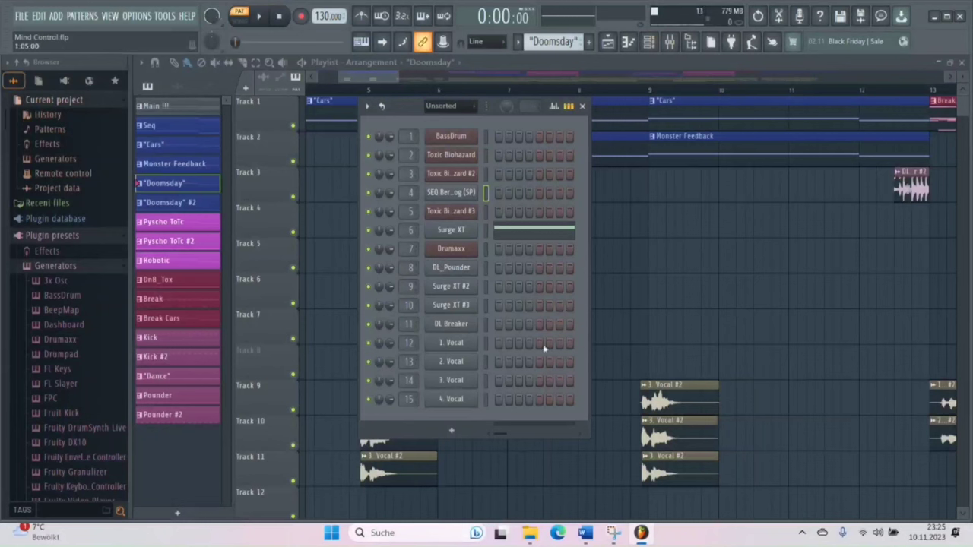
right_click(472, 234)
click(483, 230)
key(Escape)
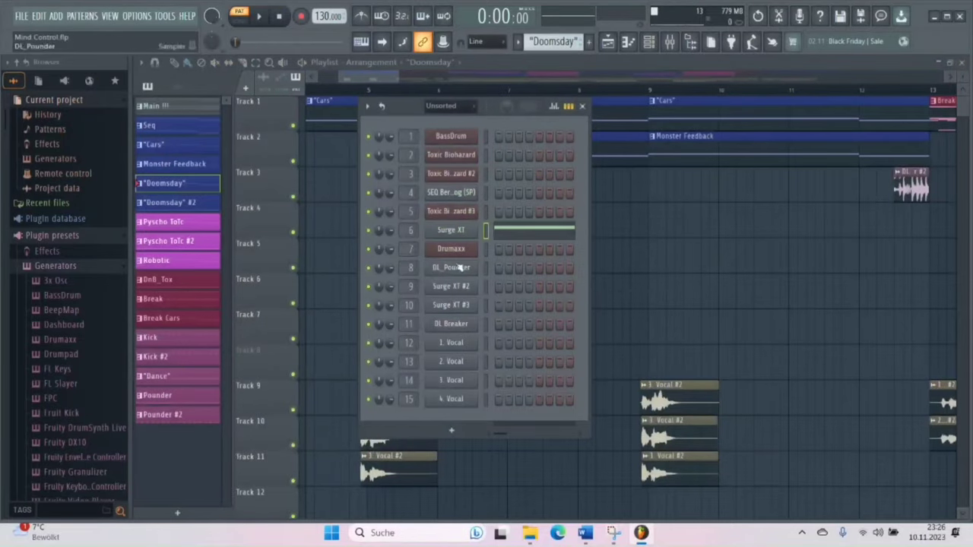
Show the Doomsday patch in the Surge XT plugin, play the "Doomsday" pattern twice and close the plugin.
click(455, 230)
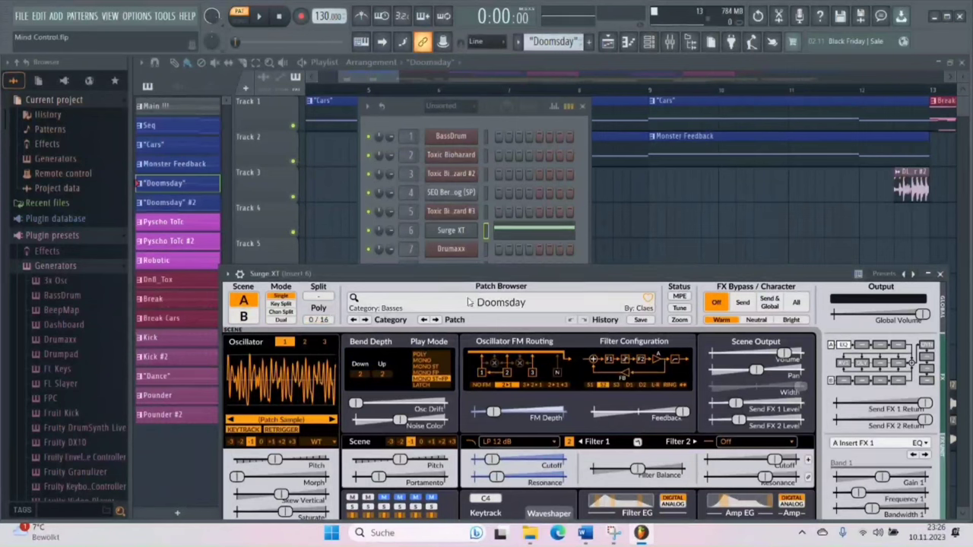
click(271, 19)
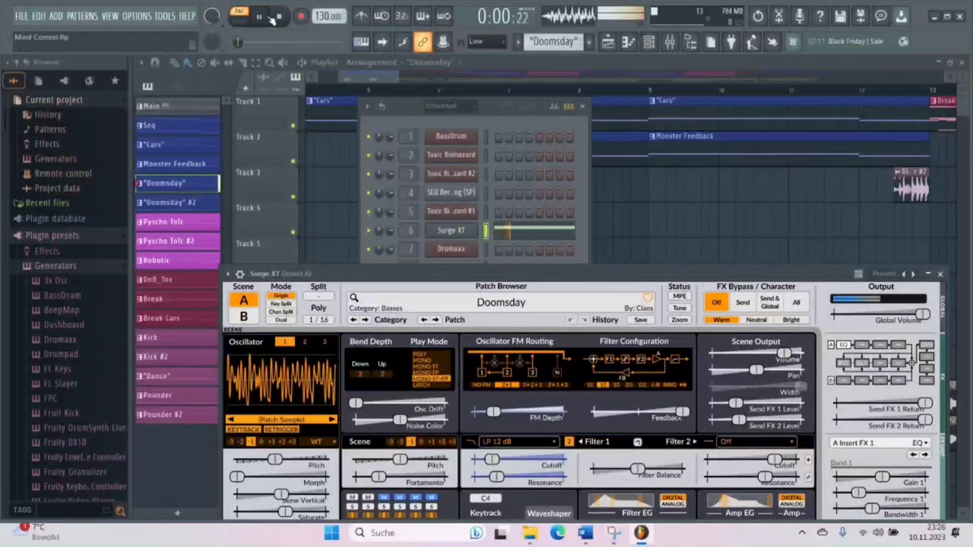
key(space)
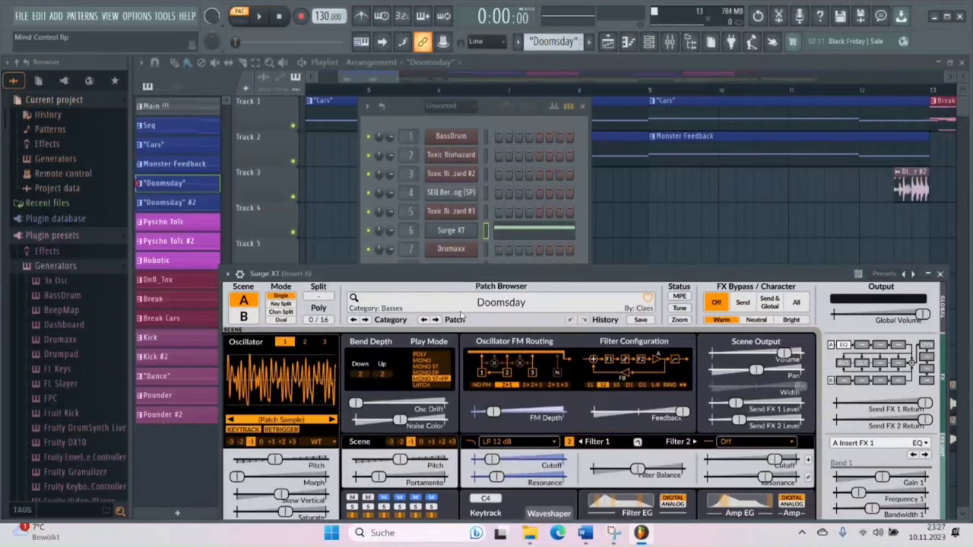
click(266, 17)
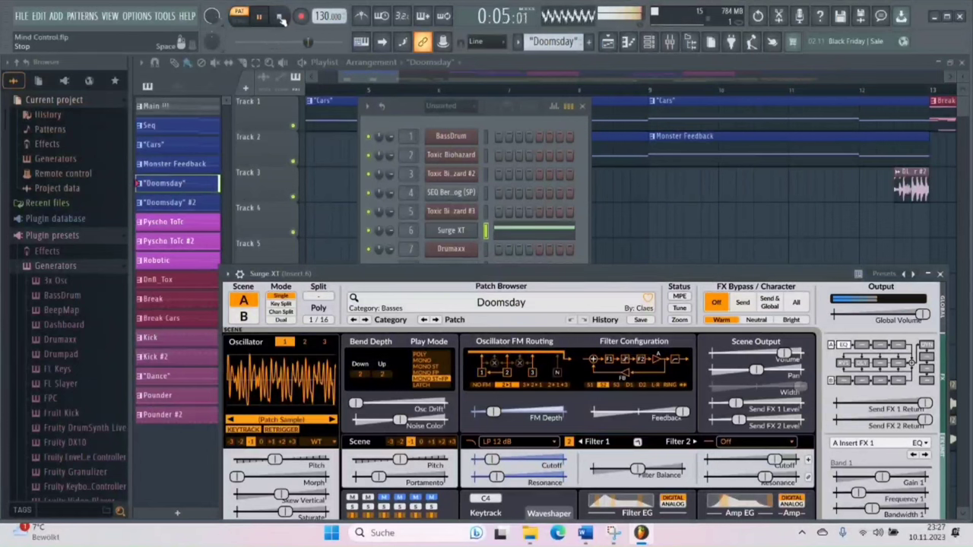
click(280, 16)
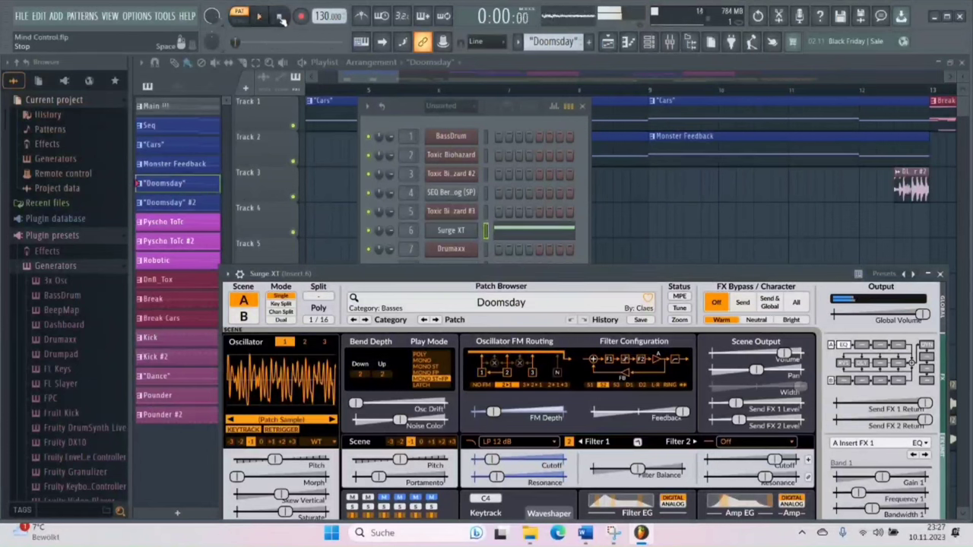
click(940, 274)
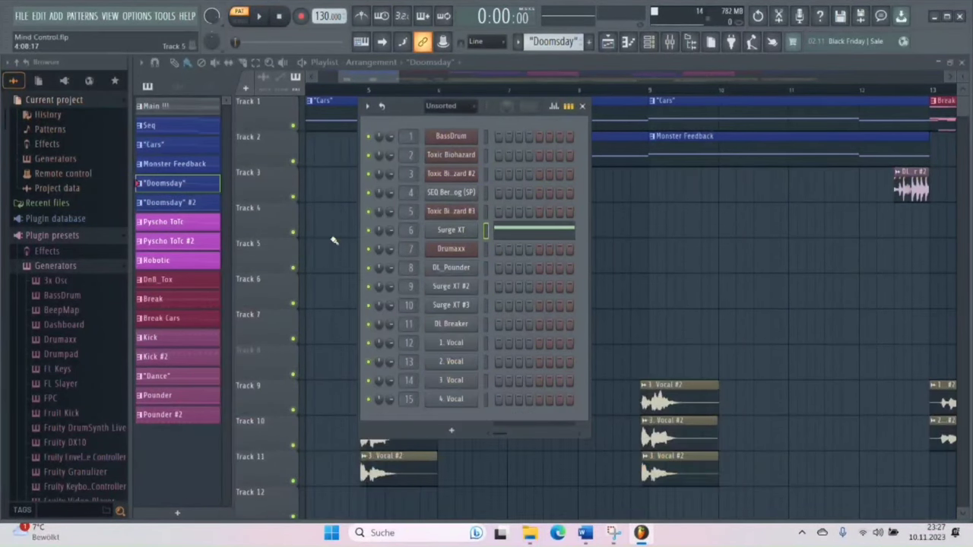
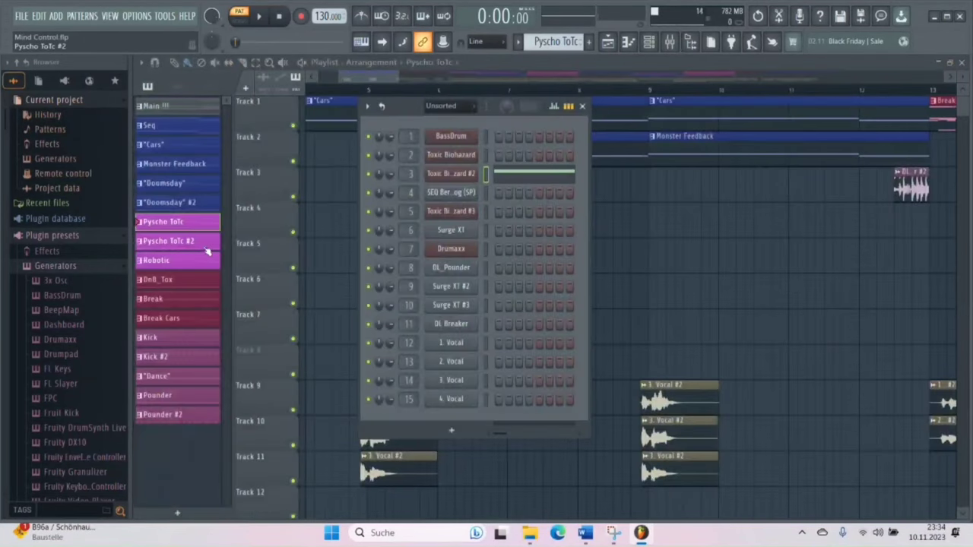
Select the "Pyscho ToTc #2" pattern, view its Toxic Biohazard #2 notes in the piano roll and close the piano roll.
click(207, 243)
click(670, 41)
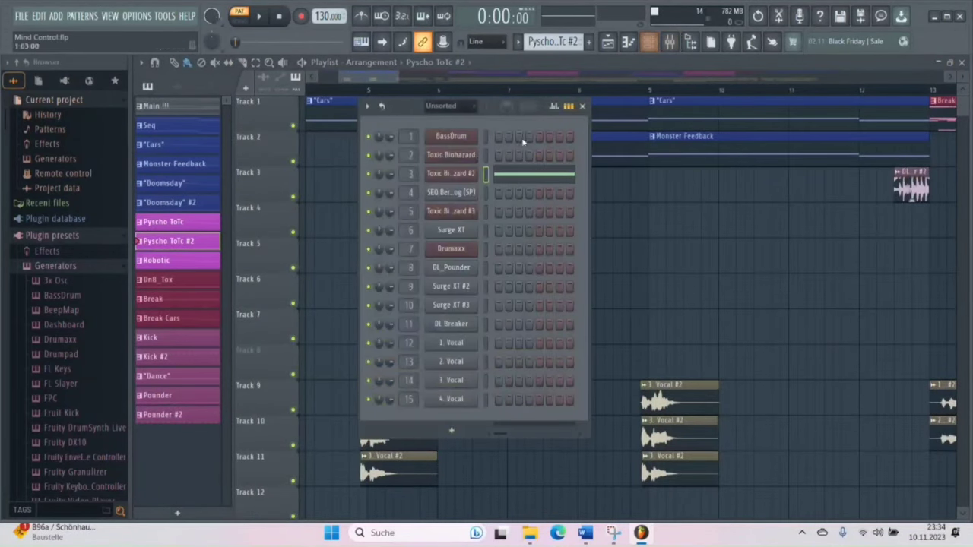
right_click(473, 174)
click(503, 173)
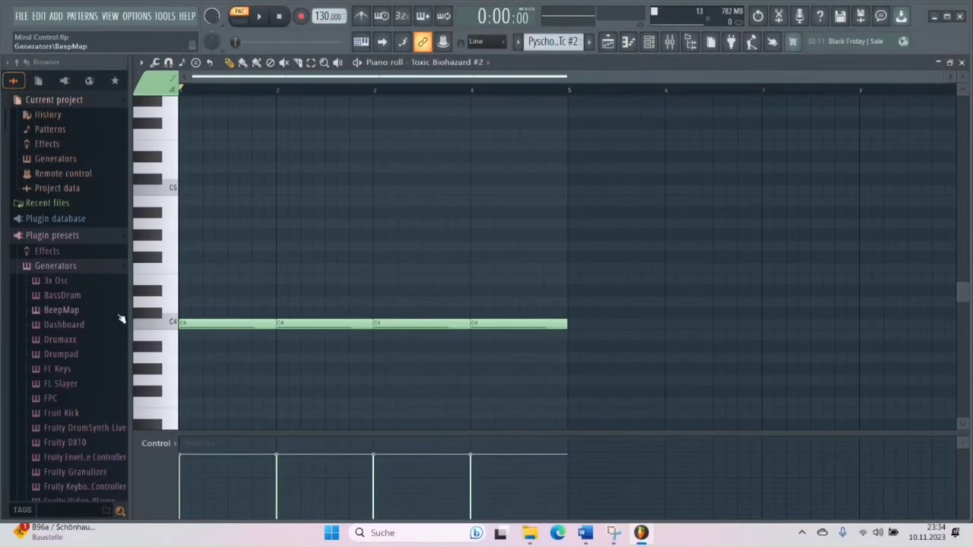
click(961, 62)
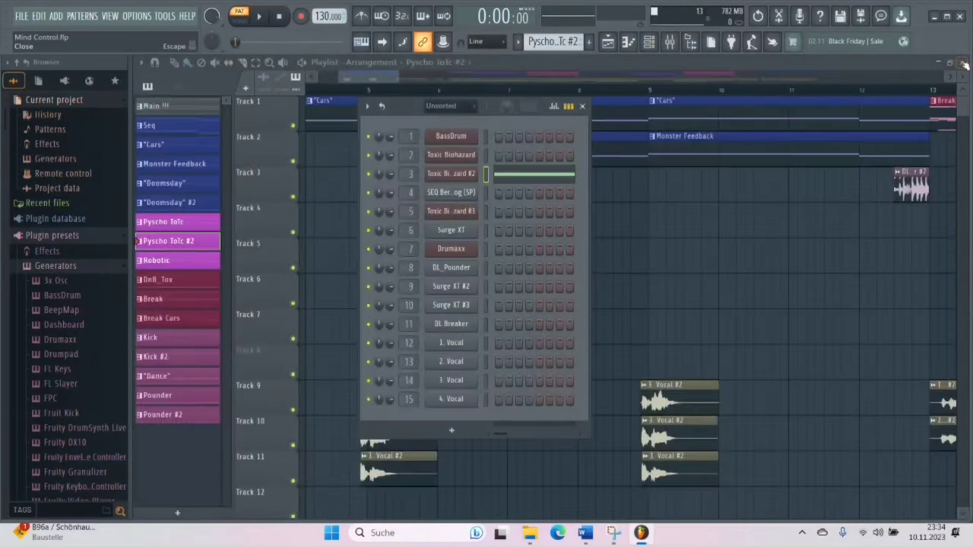
Reopen the Toxic Biohazard #2 piano roll, play the "Pyscho ToTc #2" pattern and stop playback.
right_click(475, 169)
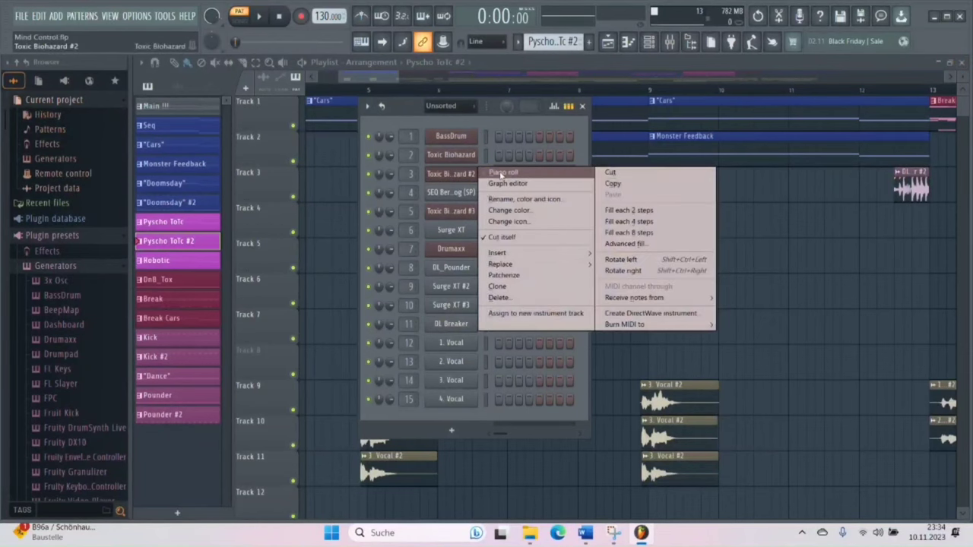
click(503, 175)
click(266, 20)
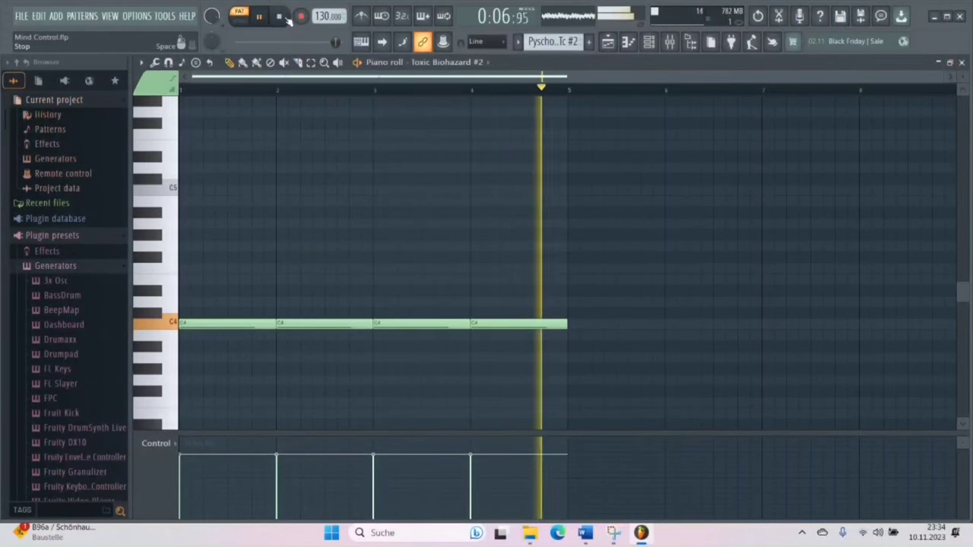
click(288, 20)
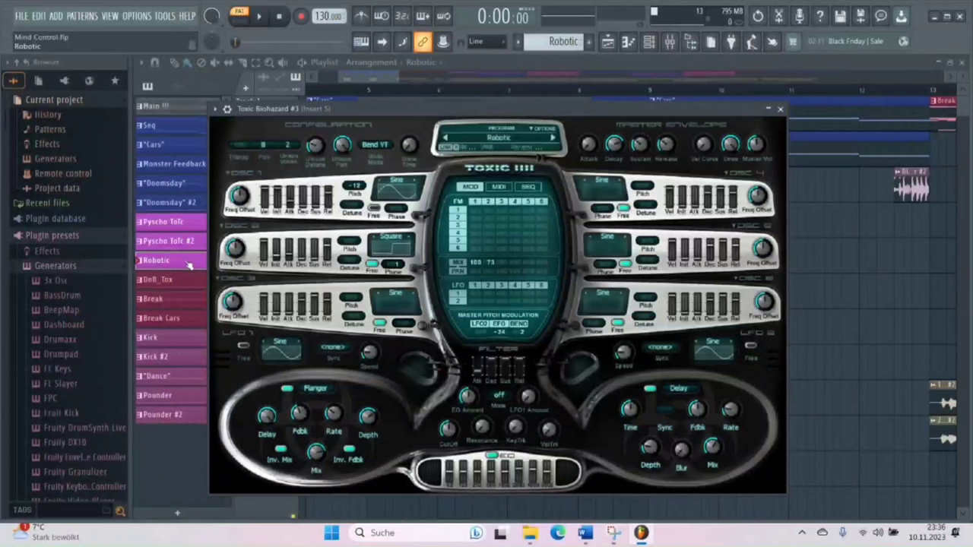
Play the "Robotic" pattern with the Toxic Biohazard #3 plugin showing, and stop playback.
click(258, 16)
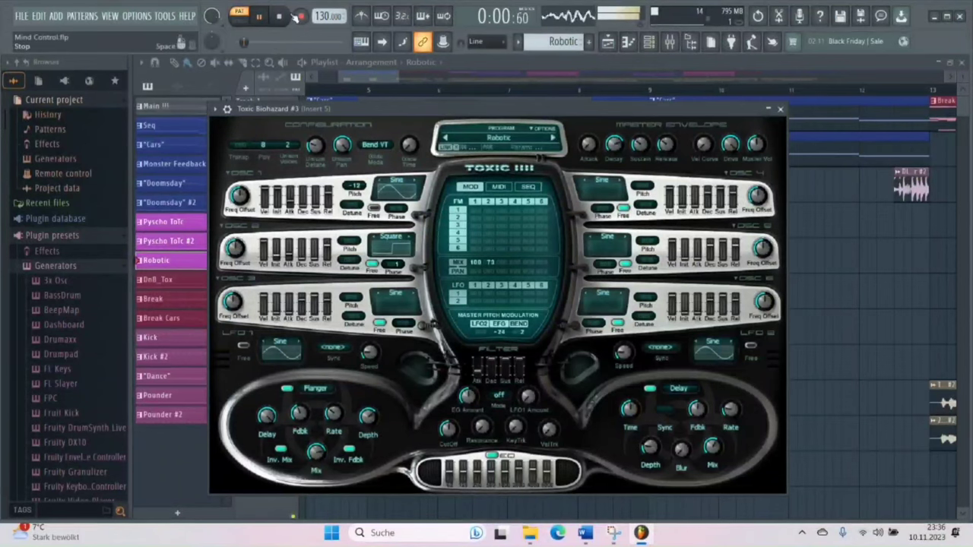
click(279, 16)
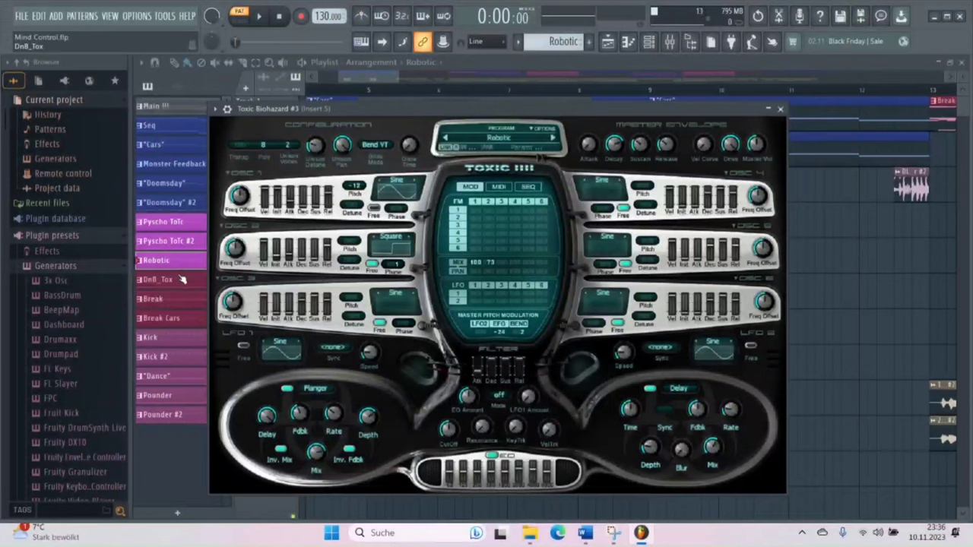
click(180, 261)
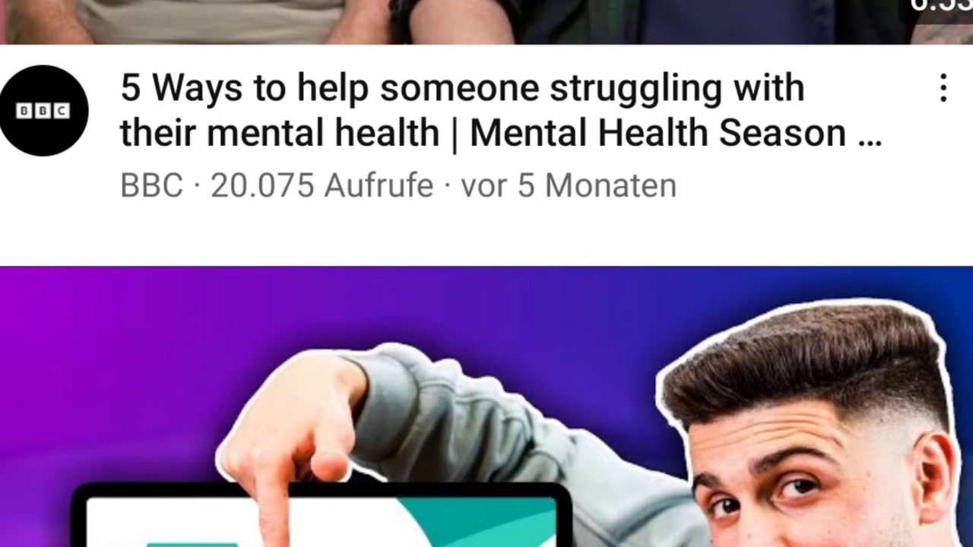
Switch to YouTube and browse the videos and Shorts about mental health and depression.
scroll(486, 274, down, 10)
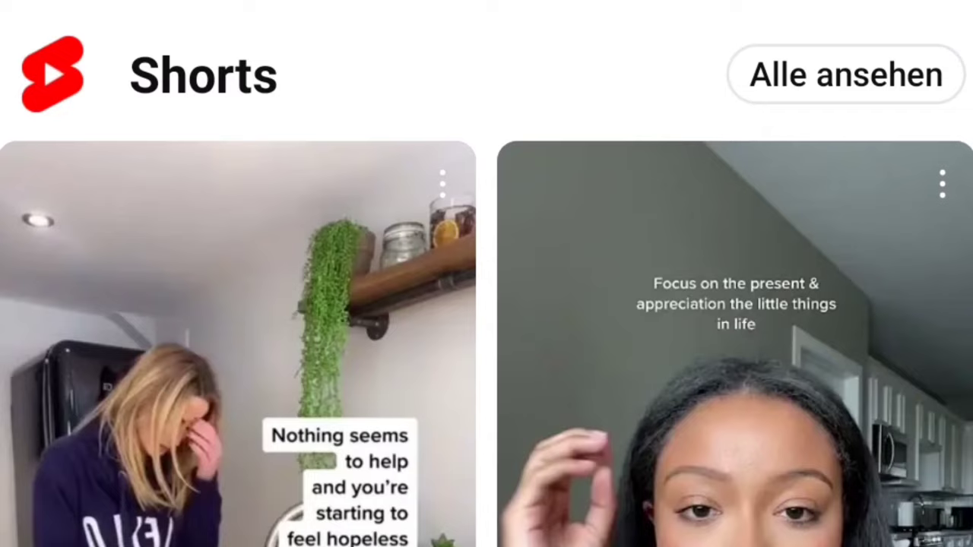
scroll(487, 274, down, 10)
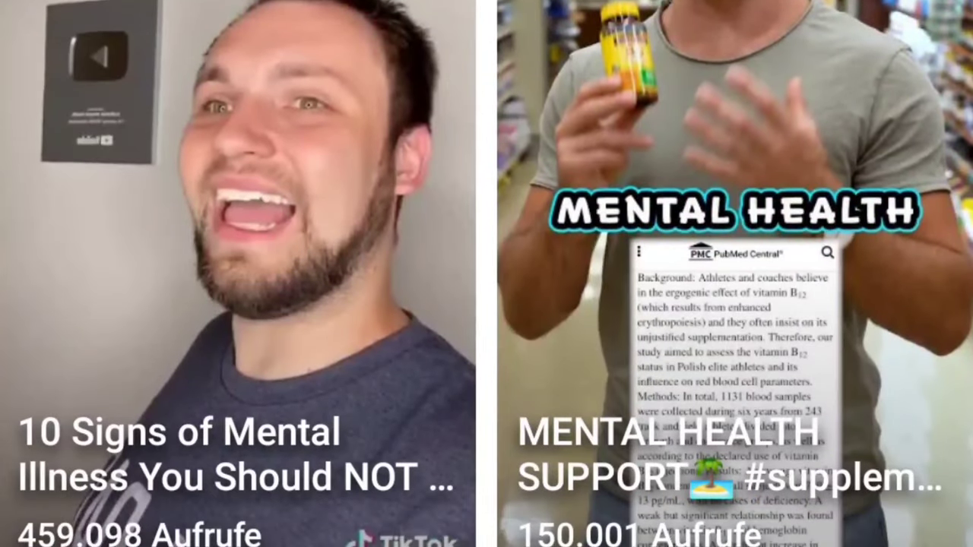
scroll(487, 274, down, 3)
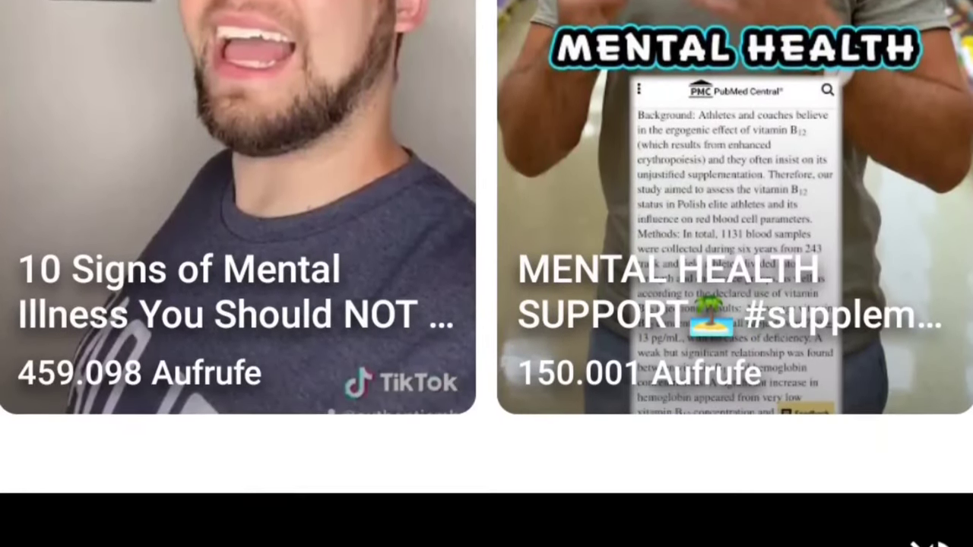
scroll(487, 273, down, 10)
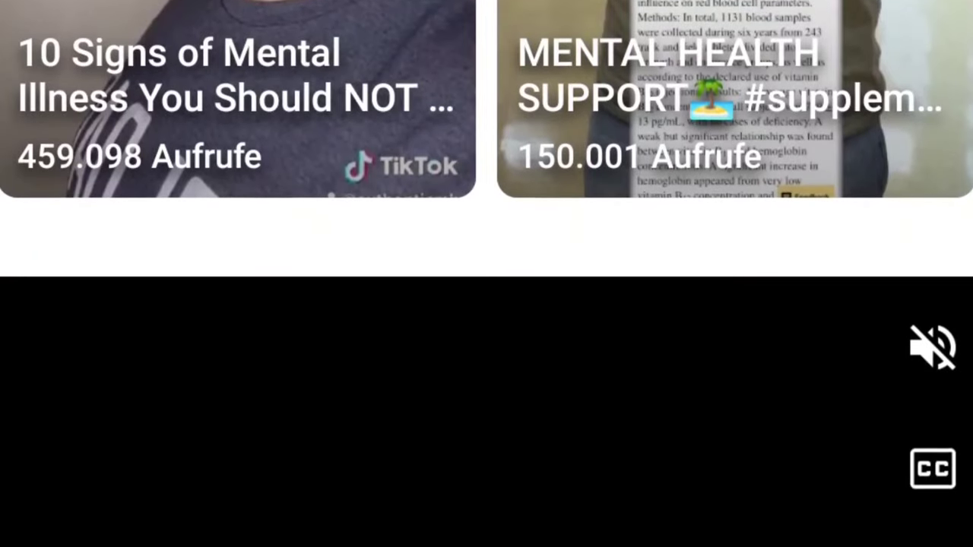
scroll(486, 273, down, 1)
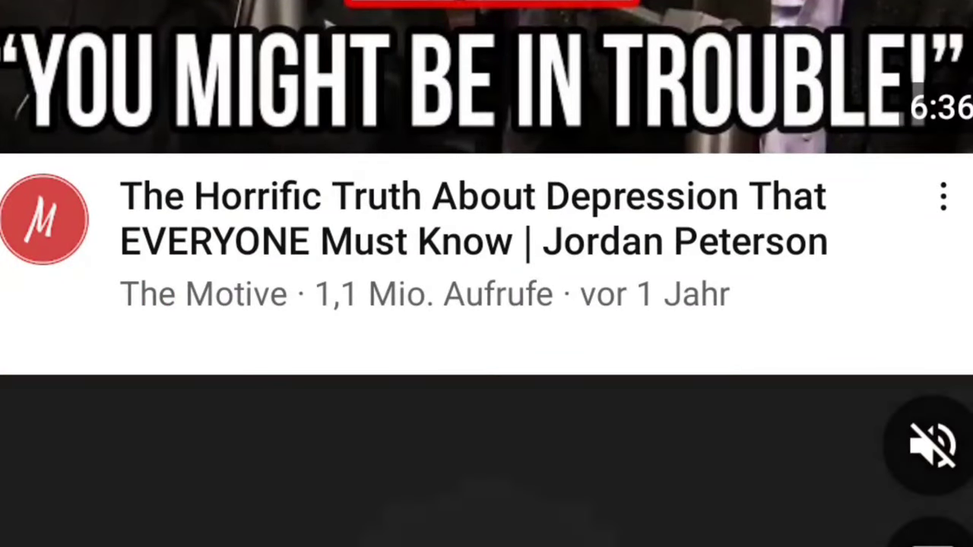
scroll(486, 273, down, 7)
scroll(486, 273, down, 9)
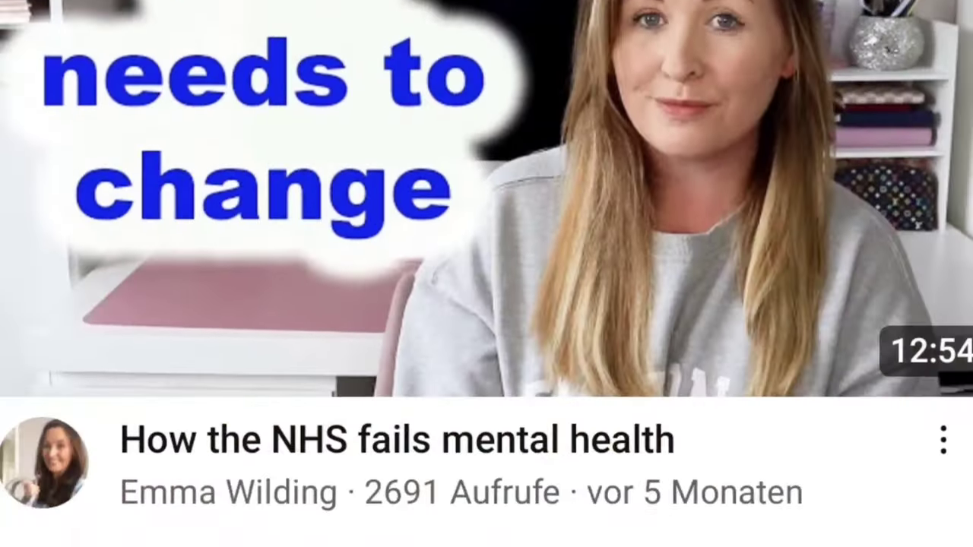
scroll(486, 274, up, 3)
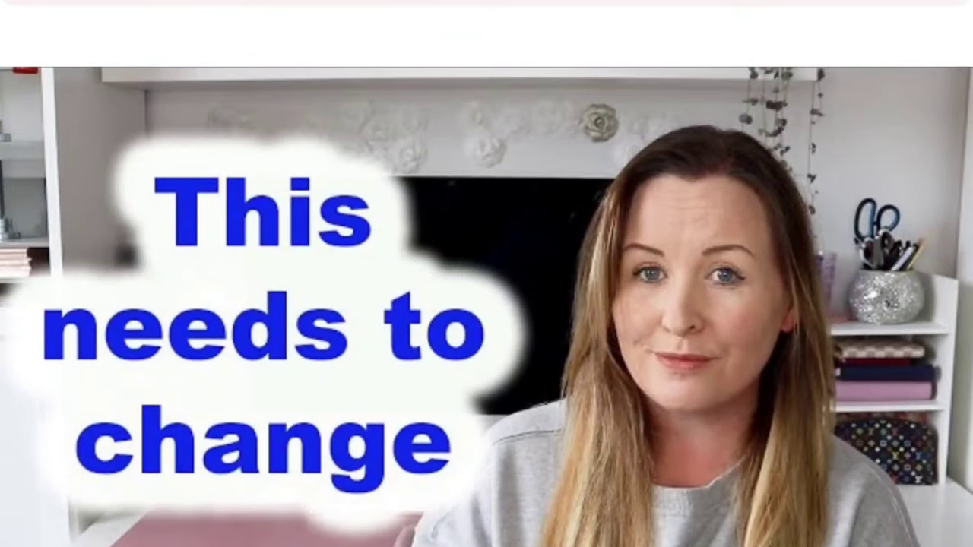
scroll(486, 274, down, 10)
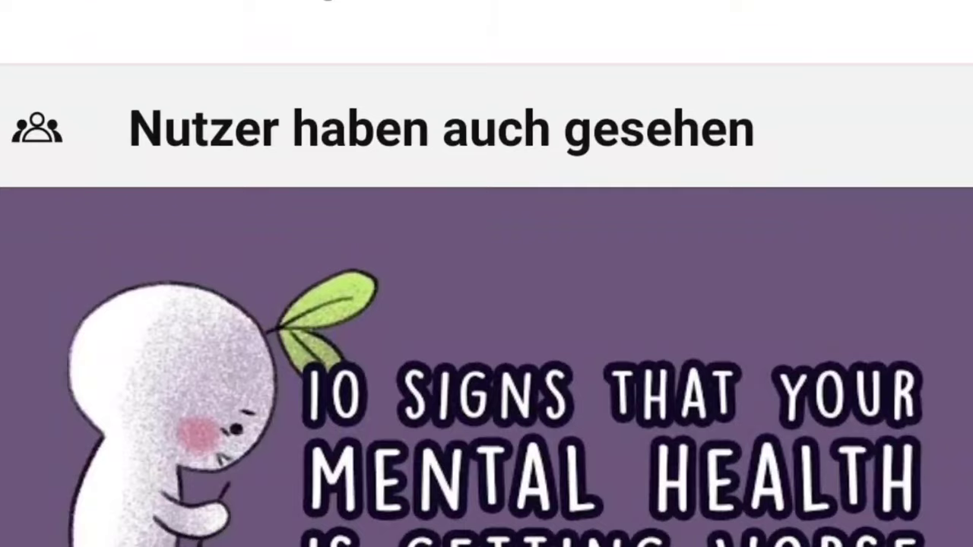
scroll(487, 274, down, 15)
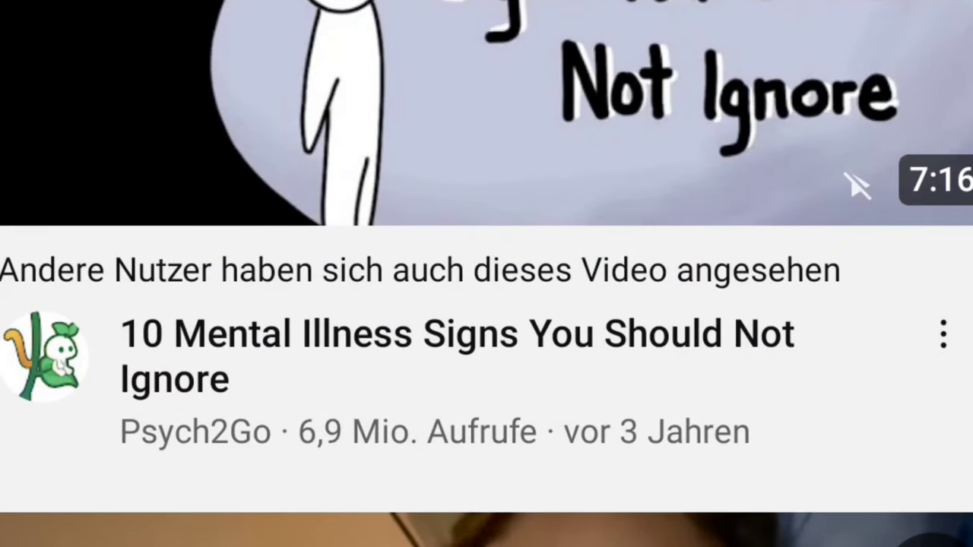
scroll(487, 274, down, 20)
scroll(487, 273, down, 4)
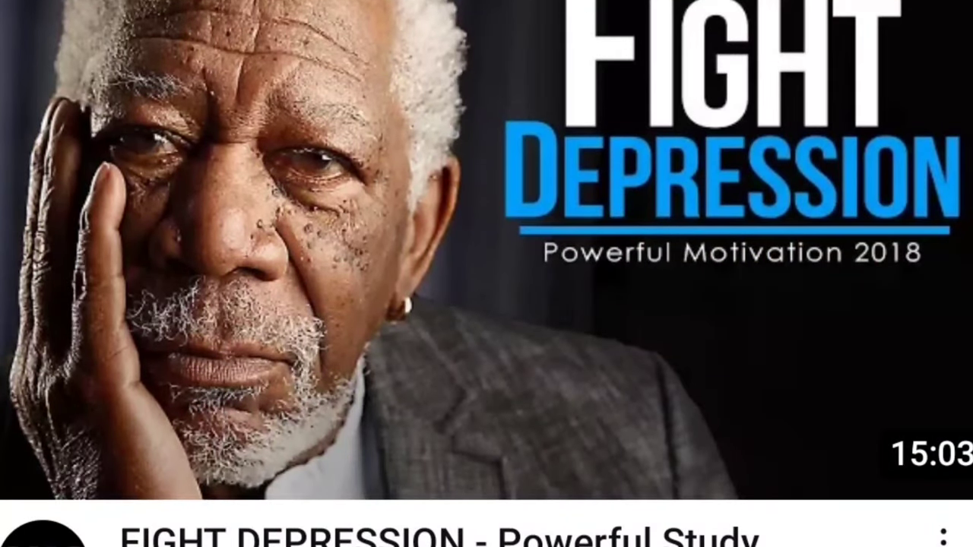
scroll(487, 274, down, 15)
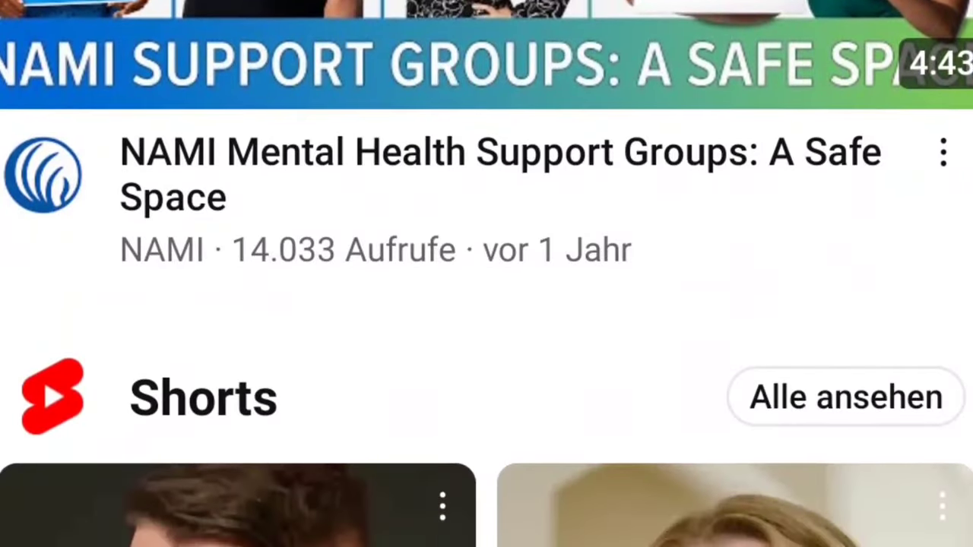
scroll(487, 274, down, 15)
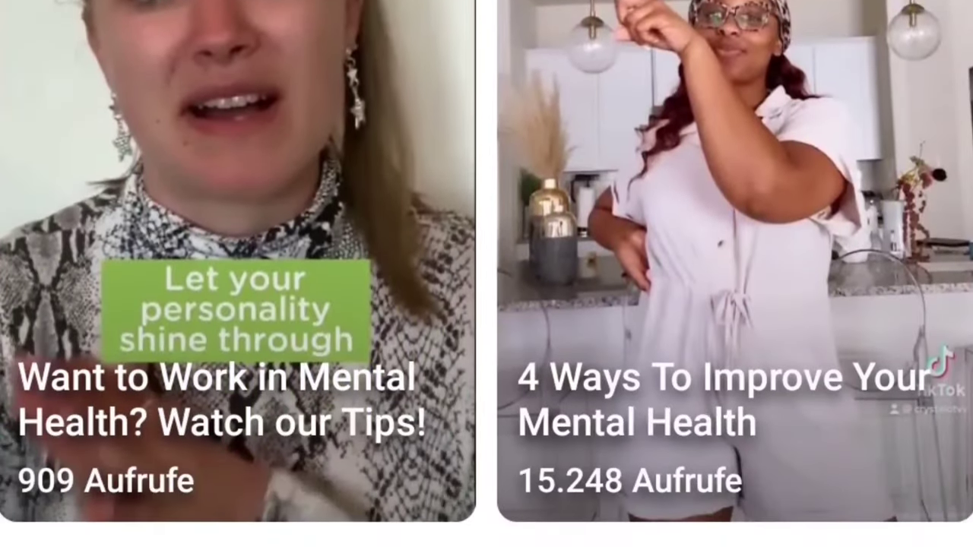
scroll(486, 274, down, 15)
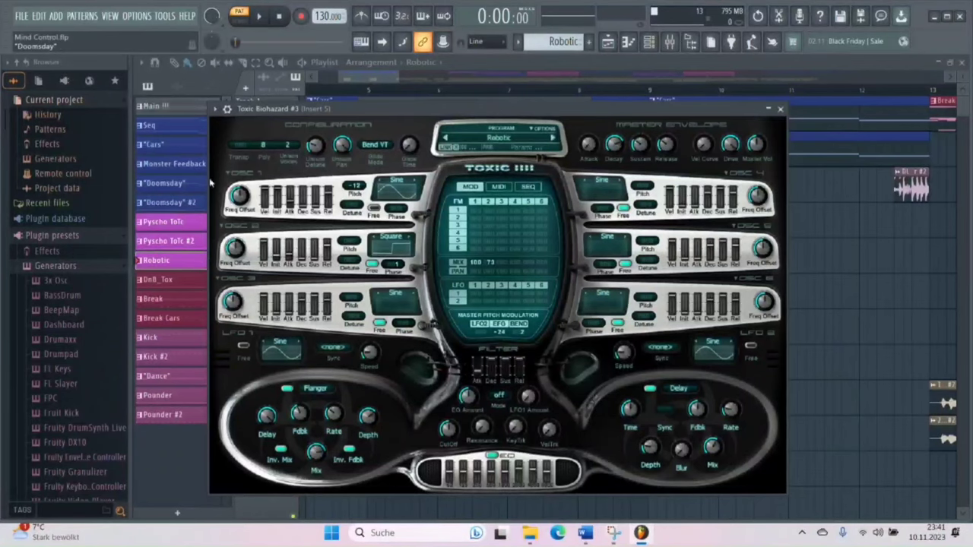
Move the Toxic Biohazard #3 window clear of the pattern list, select the "DnB_Tox" pattern and close its Toxic Biohazard plugin.
drag(240, 109, 268, 104)
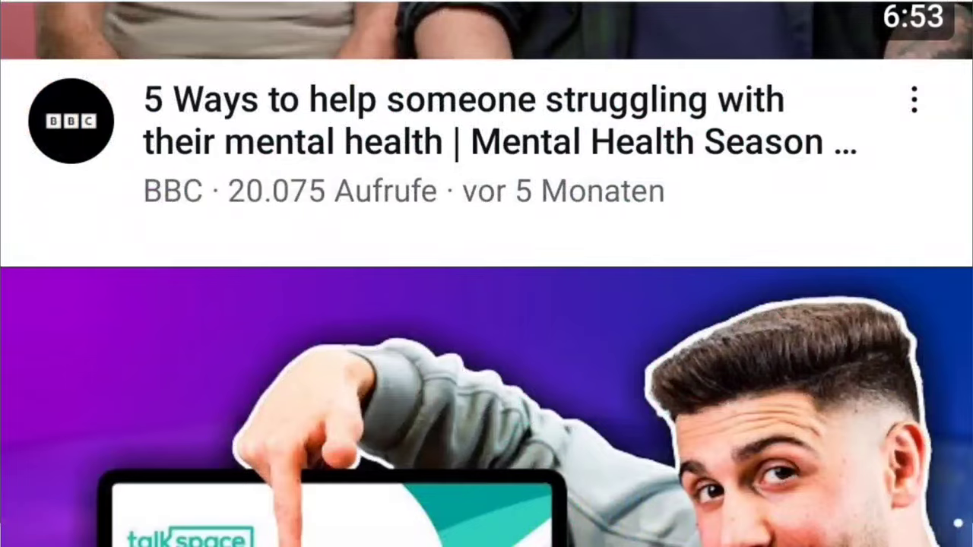
scroll(486, 305, down, 10)
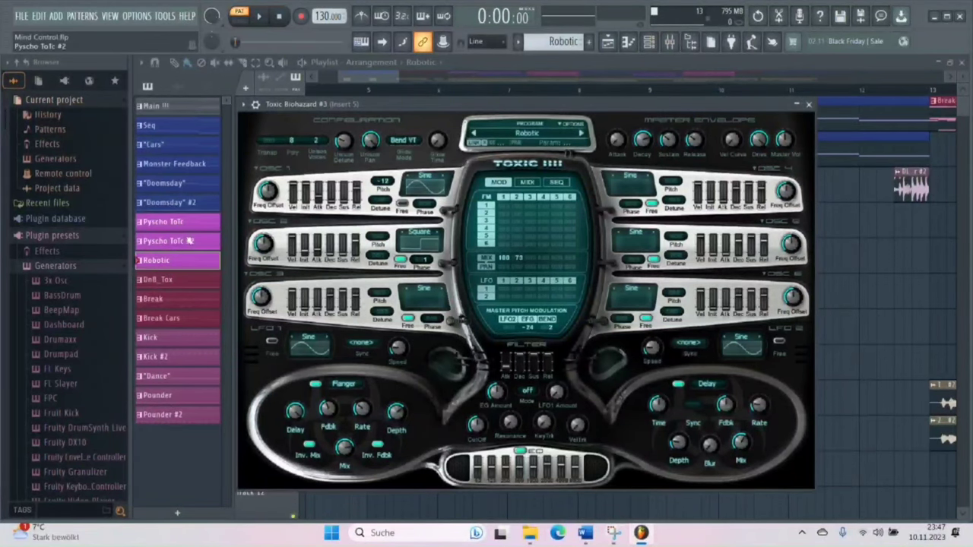
click(169, 280)
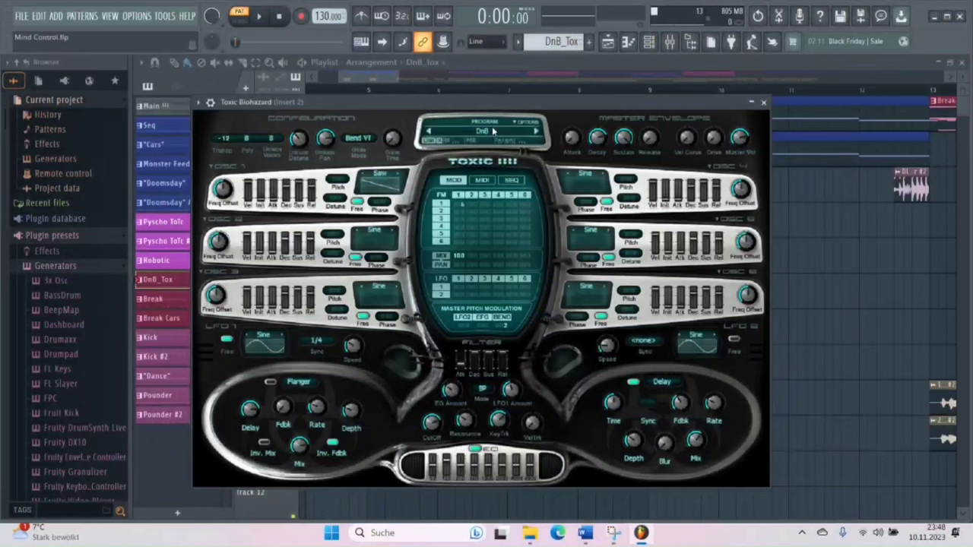
click(763, 102)
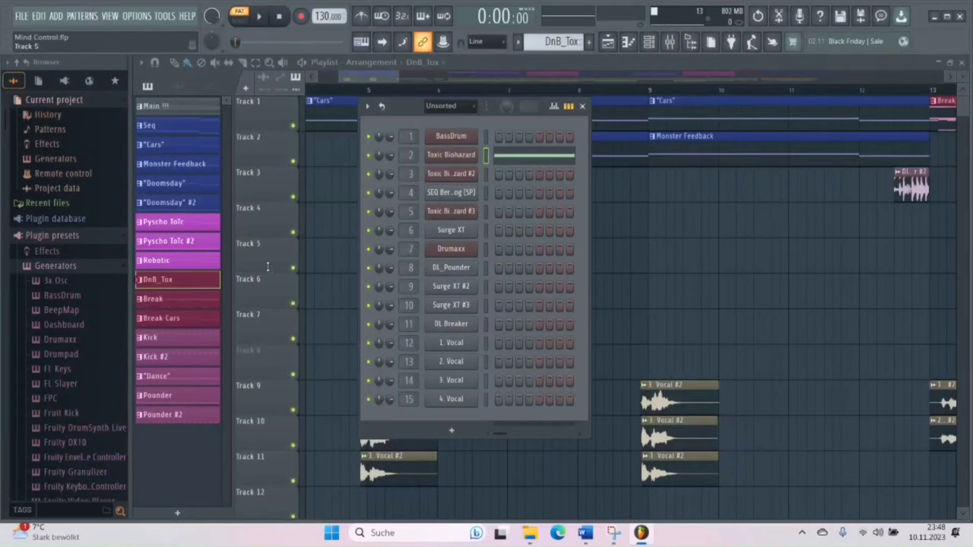
Select the "Kick" pattern, play it with its BassDrum notes showing in the channel rack, stop playback and close the rack.
click(150, 337)
click(649, 41)
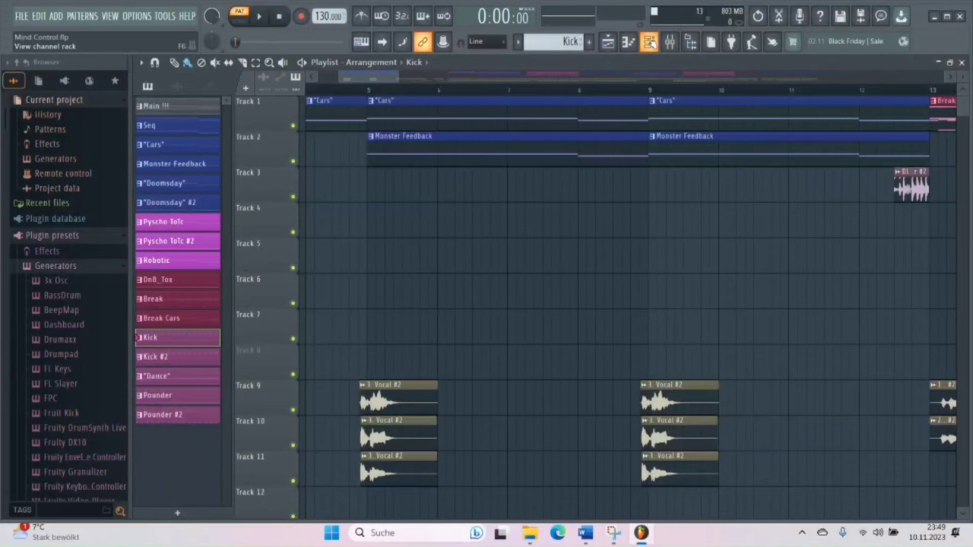
click(649, 41)
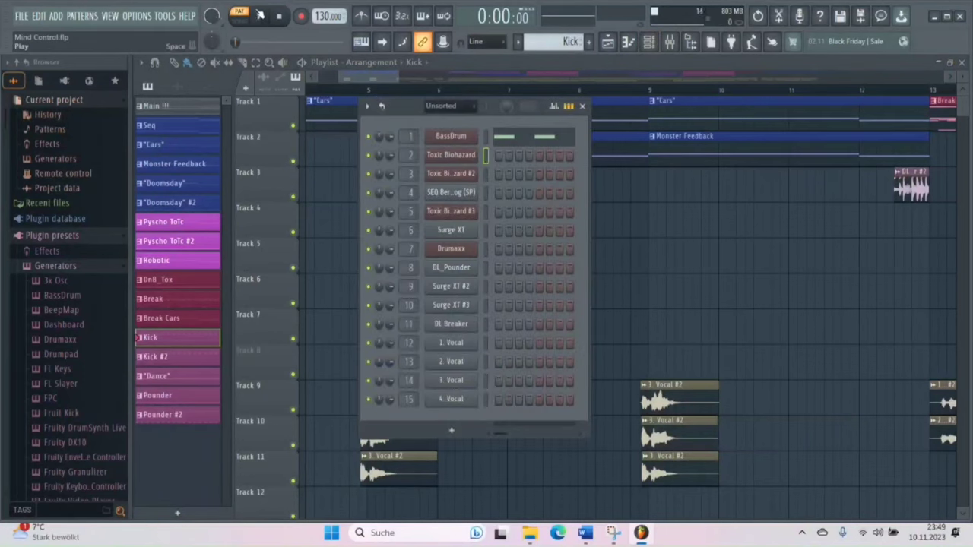
click(261, 17)
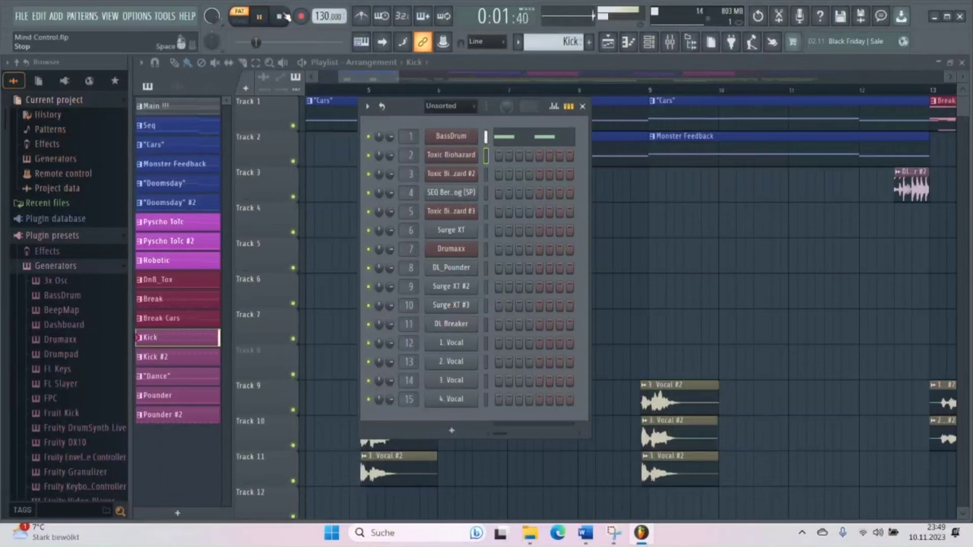
click(282, 16)
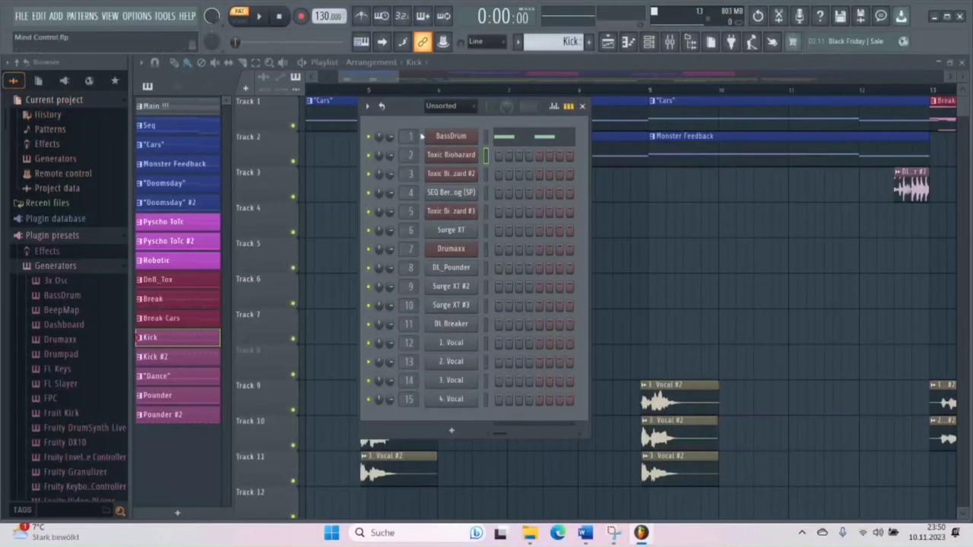
click(582, 105)
Select the "Pounder" pattern, play it with the DL_Pounder sampler showing, then close the sampler and channel rack and stop playback.
click(177, 395)
click(649, 41)
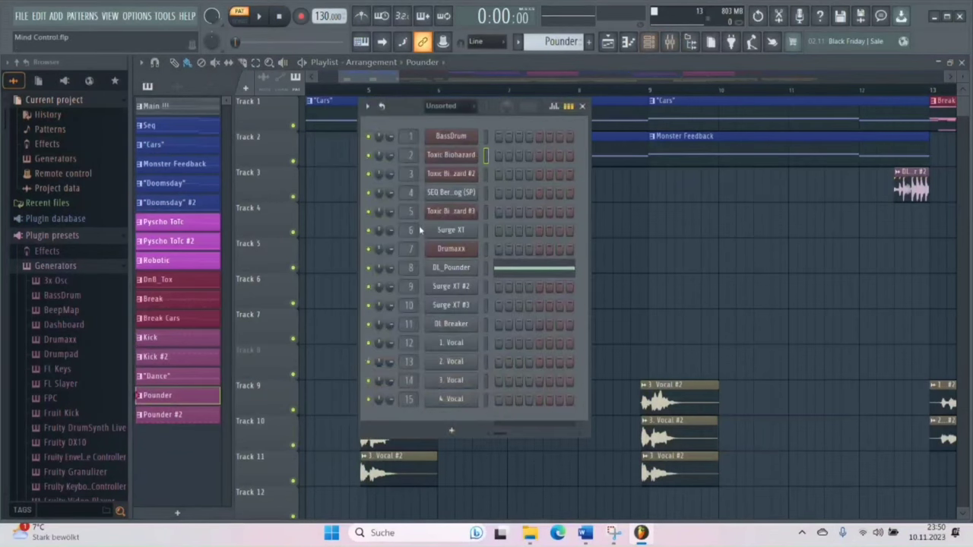
click(454, 271)
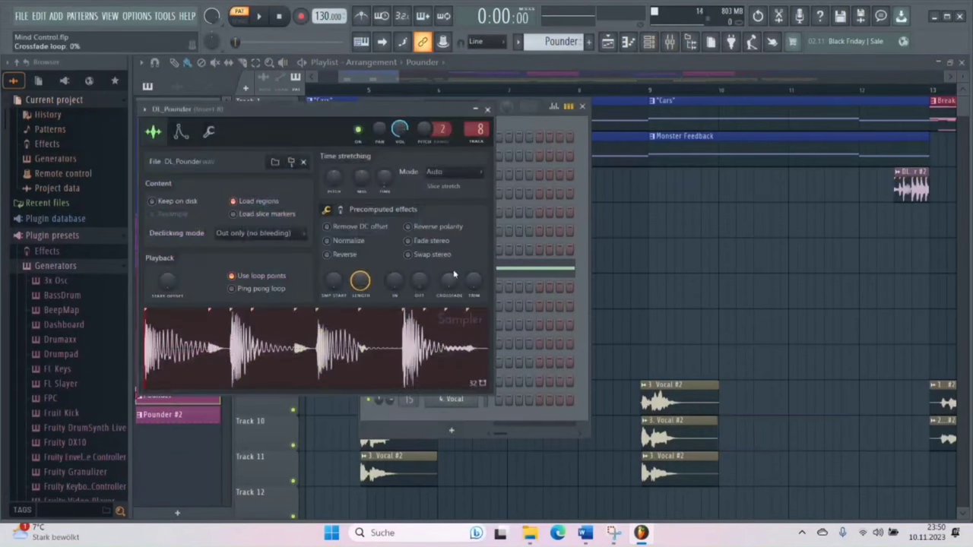
click(261, 17)
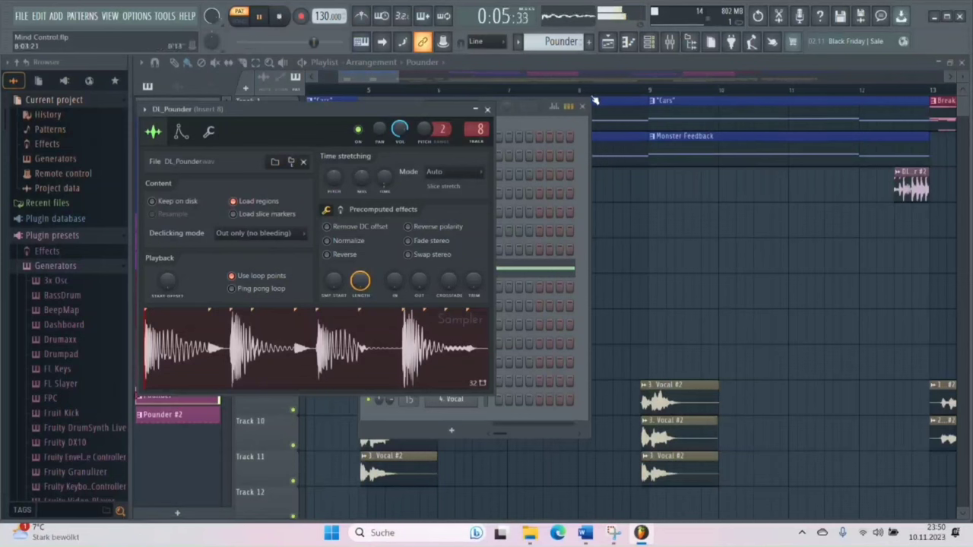
click(488, 109)
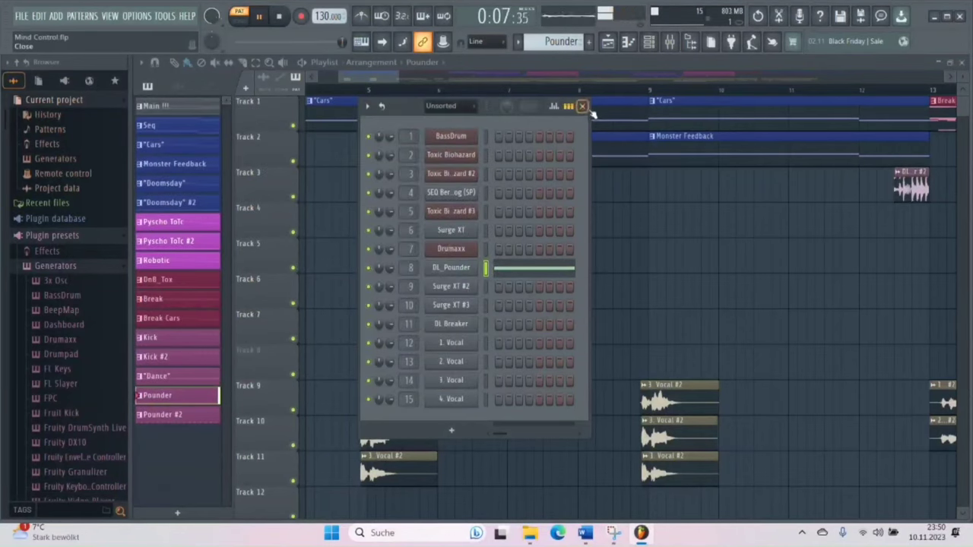
click(582, 106)
key(space)
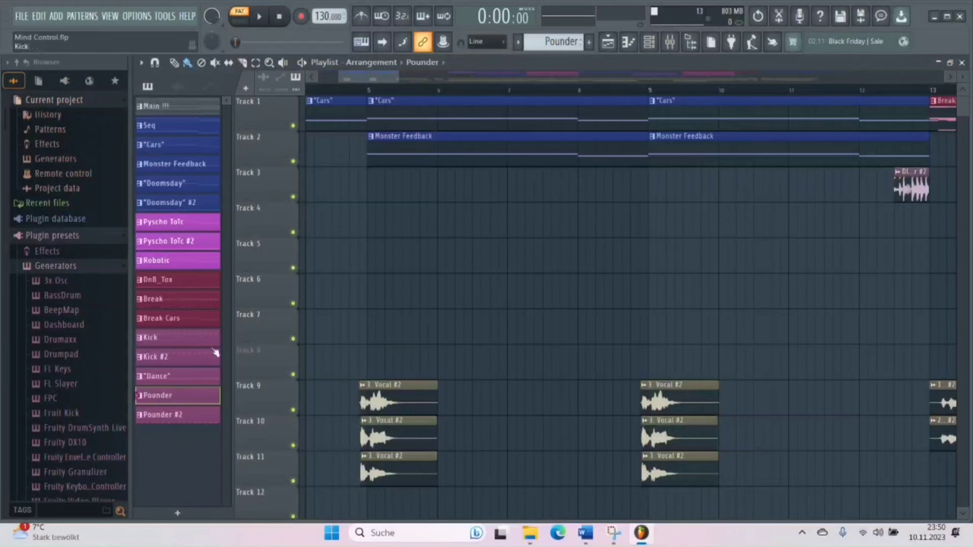
Play the "Dance" pattern on its own and stop the playback.
click(178, 376)
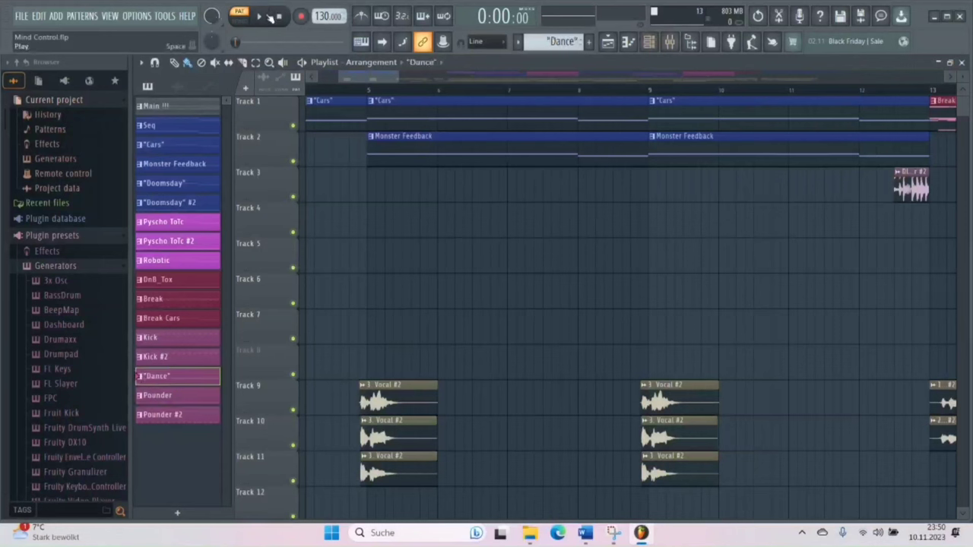
key(space)
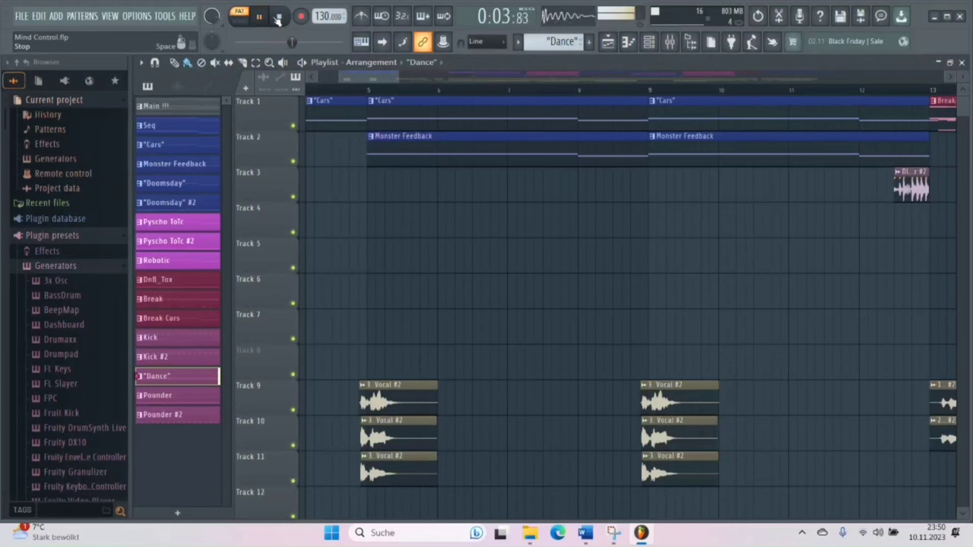
click(278, 18)
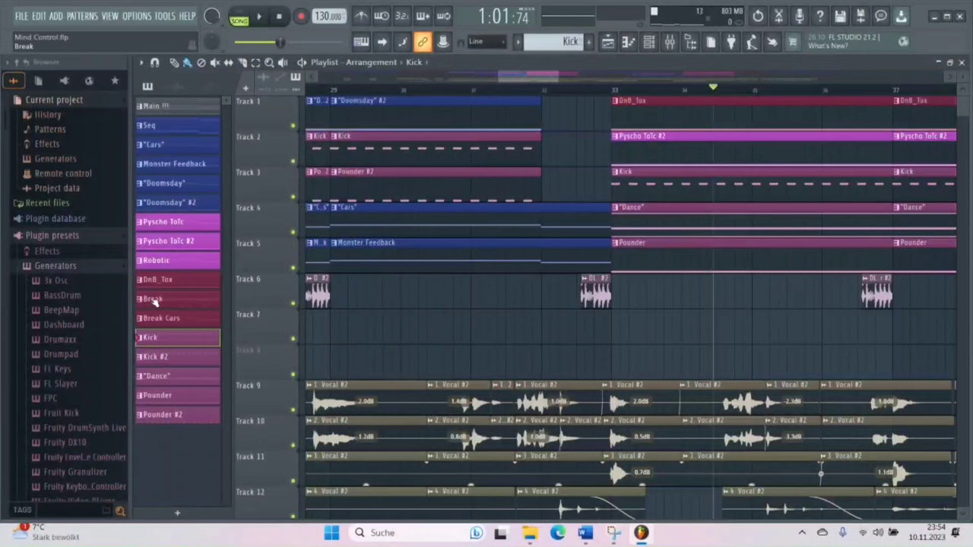
Select the DnB_Tox pattern and bring up the mixer.
click(153, 279)
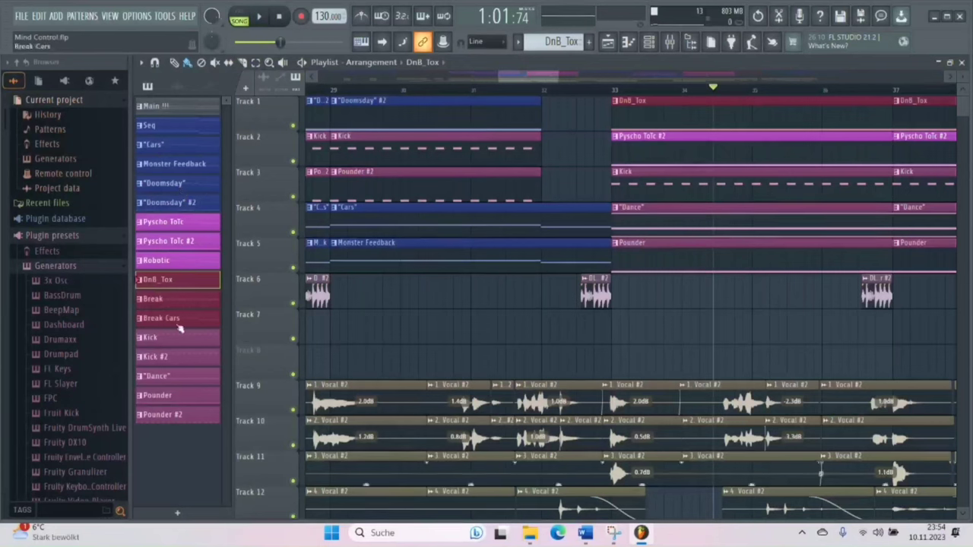
click(669, 43)
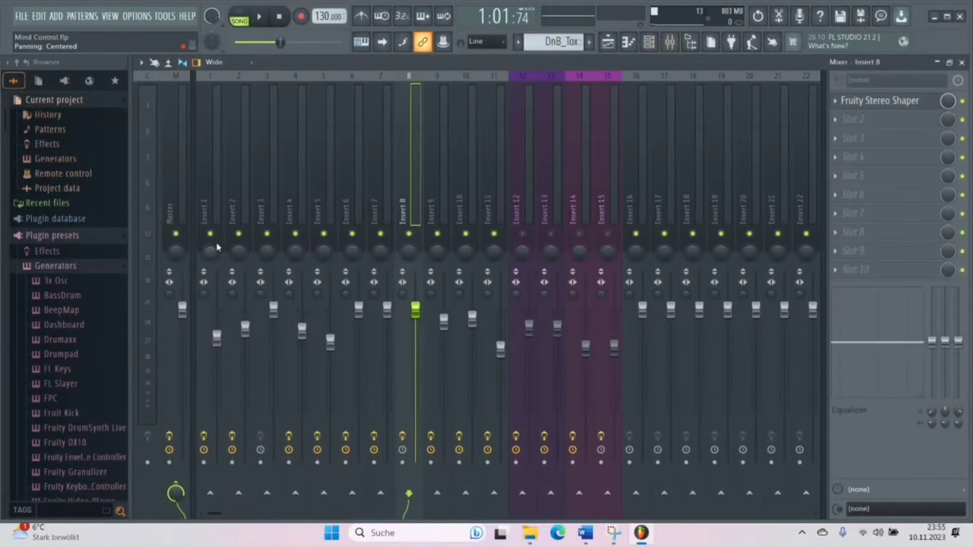
Play the song from its start, follow the arrangement in the playlist, and stop just before bar 41.
click(280, 17)
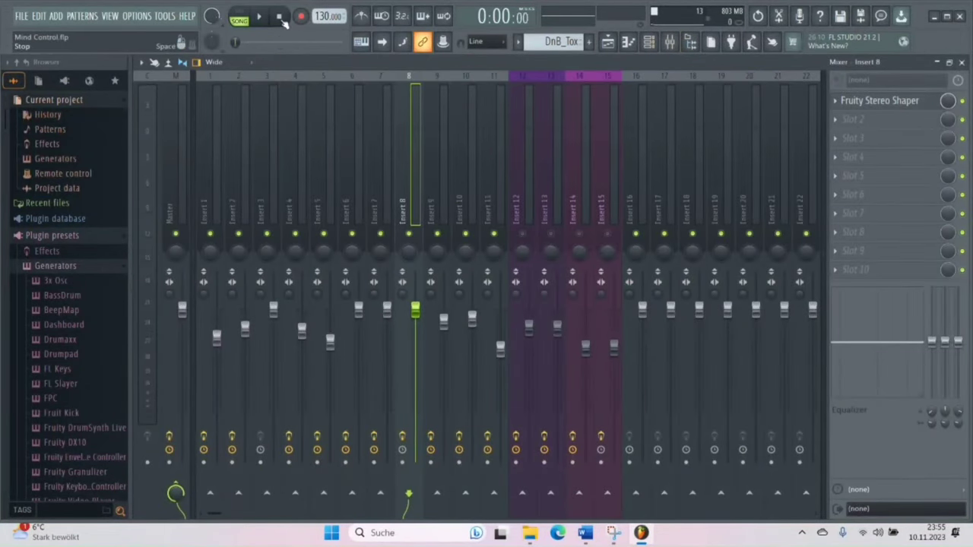
click(260, 16)
key(F9)
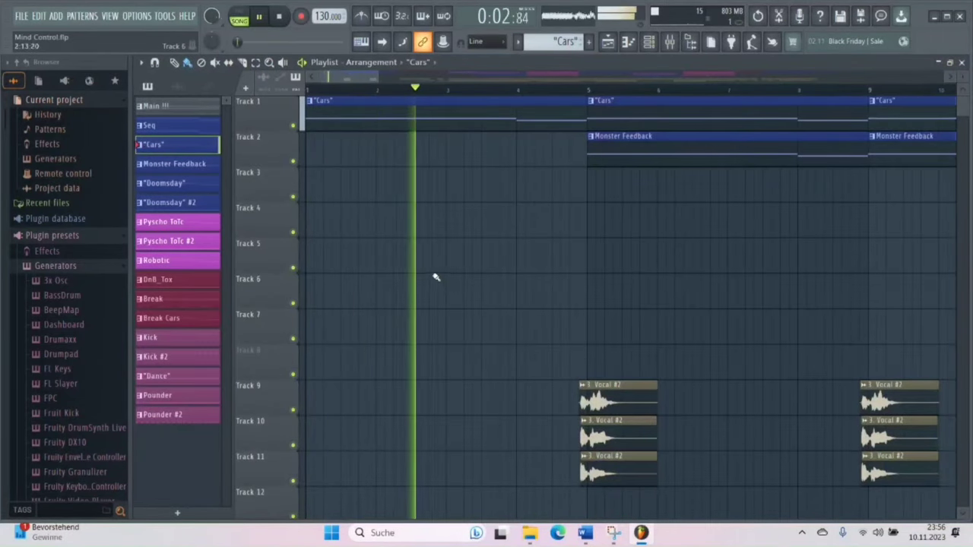
scroll(426, 270, up, 2)
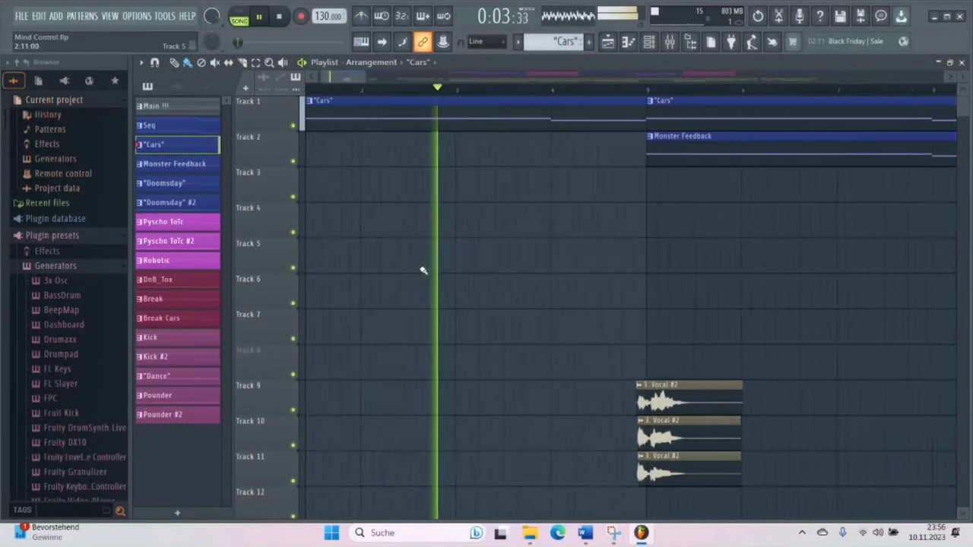
click(949, 77)
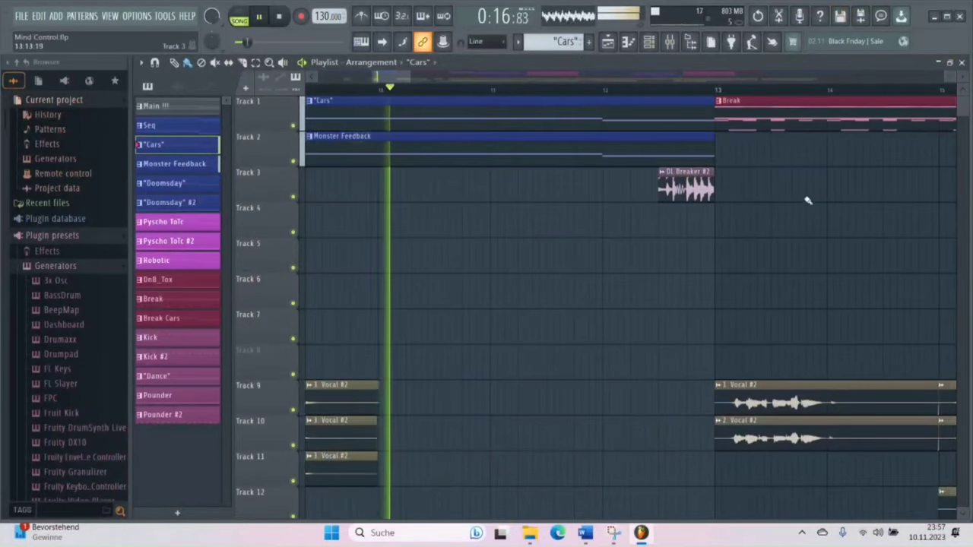
ctrl+scroll(808, 200, down, 3)
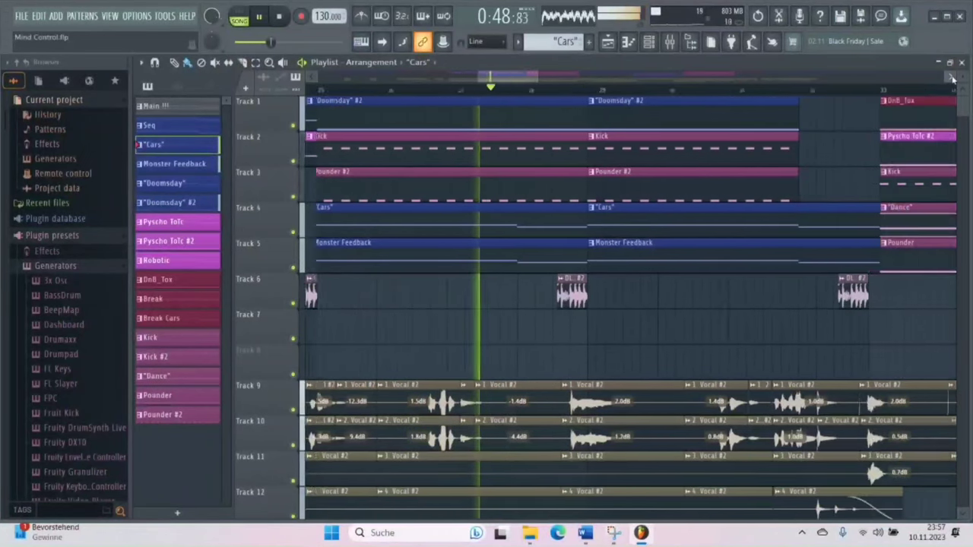
click(952, 78)
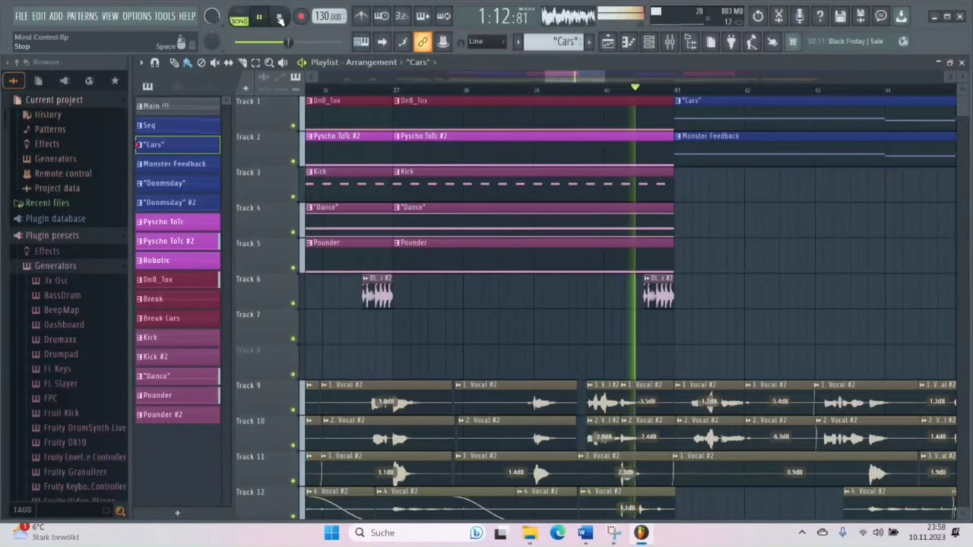
click(279, 18)
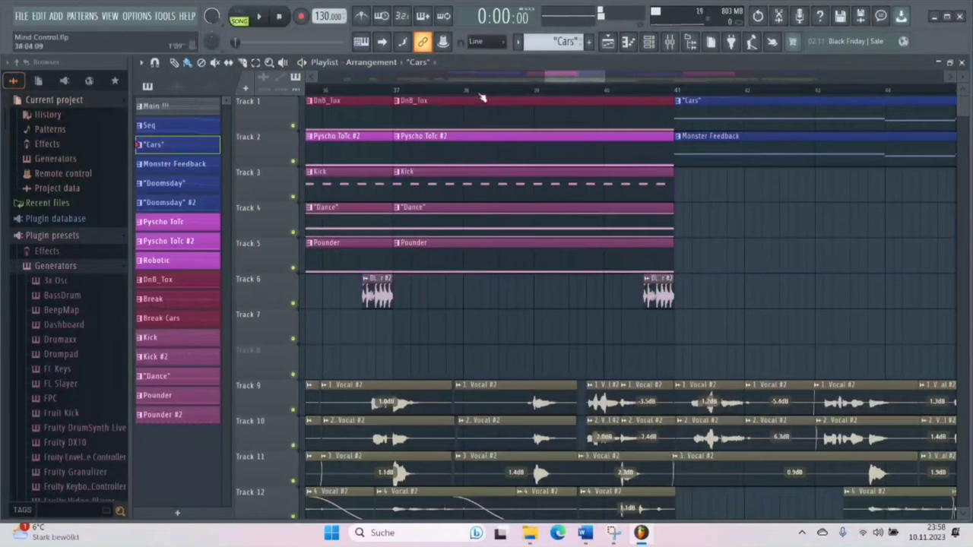
Examine how the pattern clips and the vocal clips on tracks 9 to 12 are laid out across the arrangement.
drag(563, 81, 492, 92)
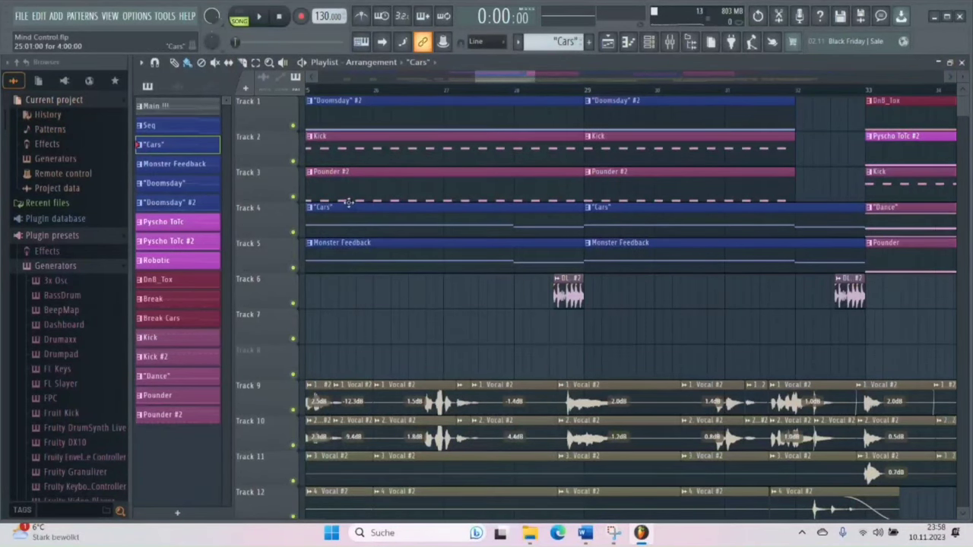
drag(515, 78, 495, 117)
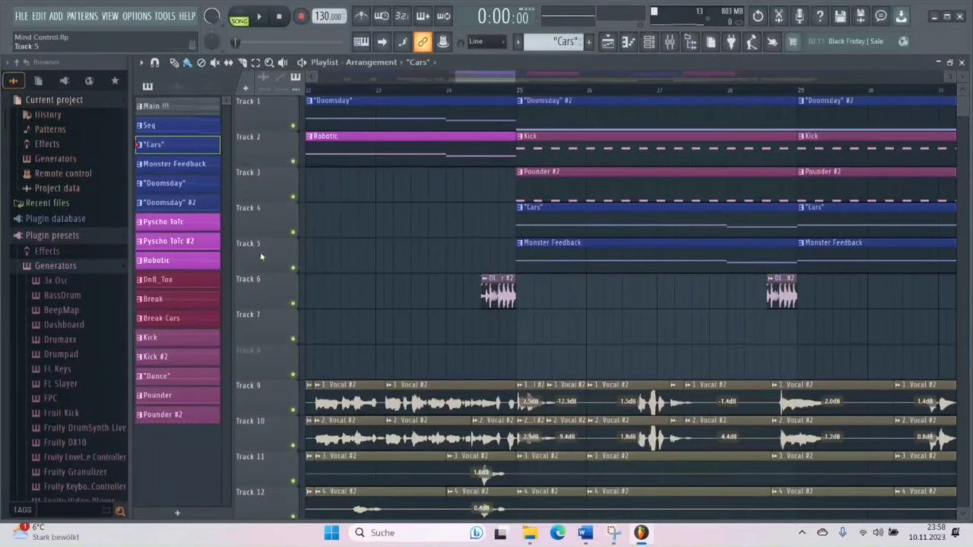
drag(467, 78, 507, 79)
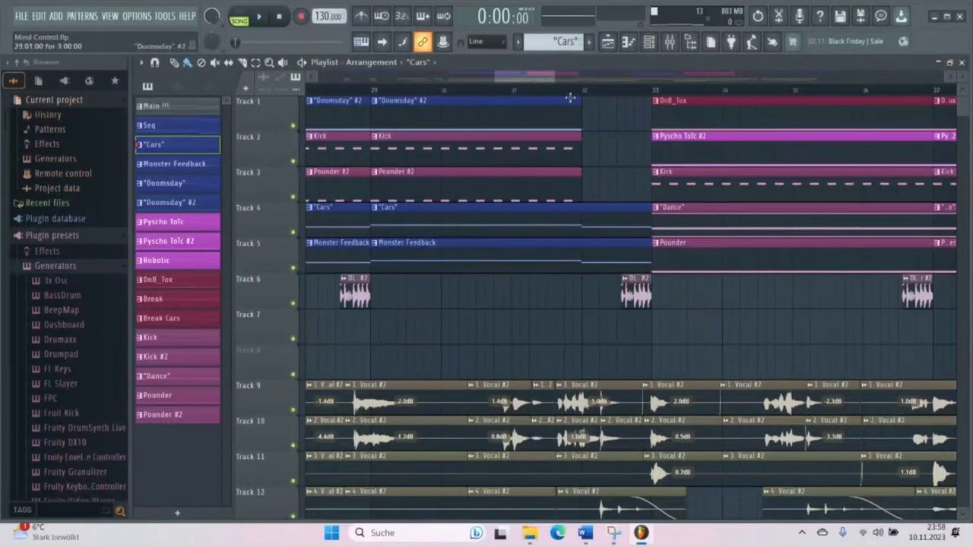
drag(538, 80, 732, 85)
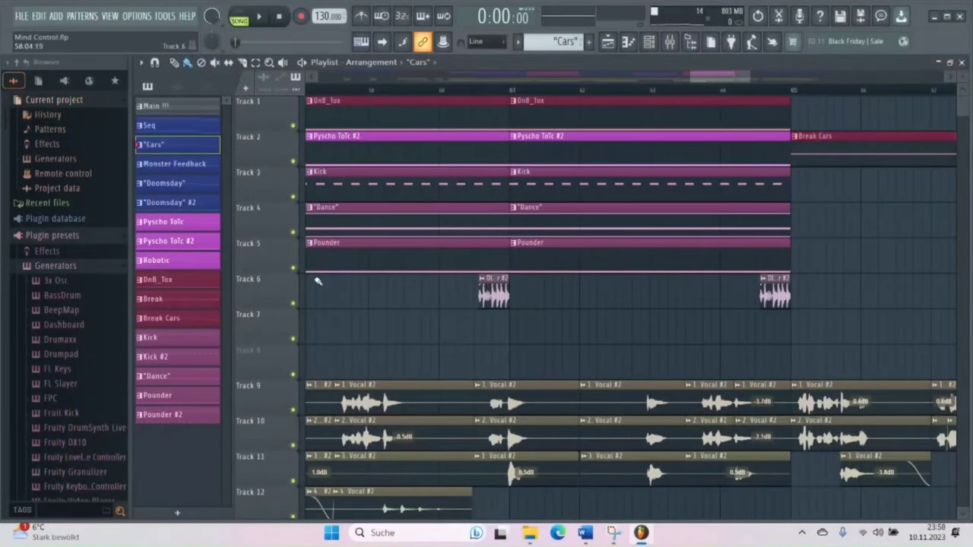
scroll(401, 278, down, 8)
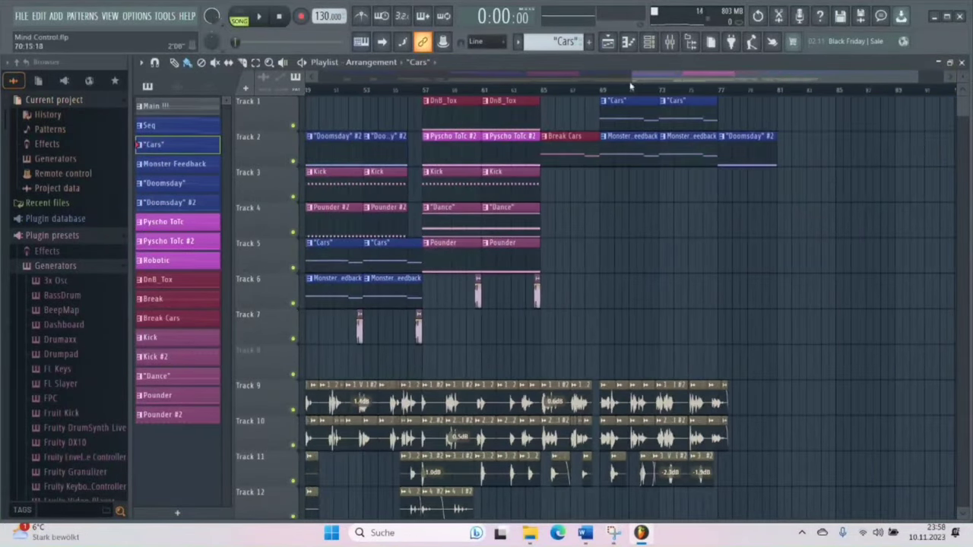
drag(684, 82, 429, 85)
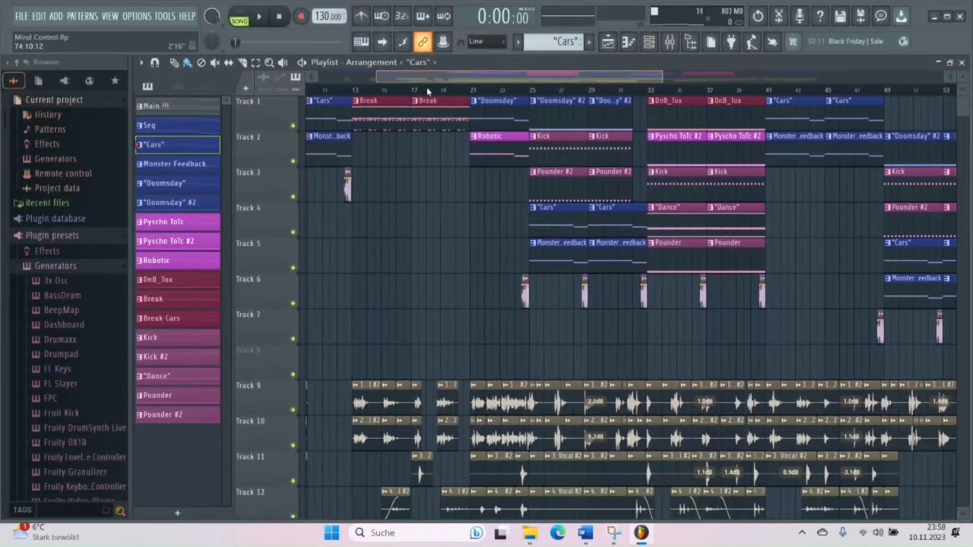
scroll(387, 332, down, 4)
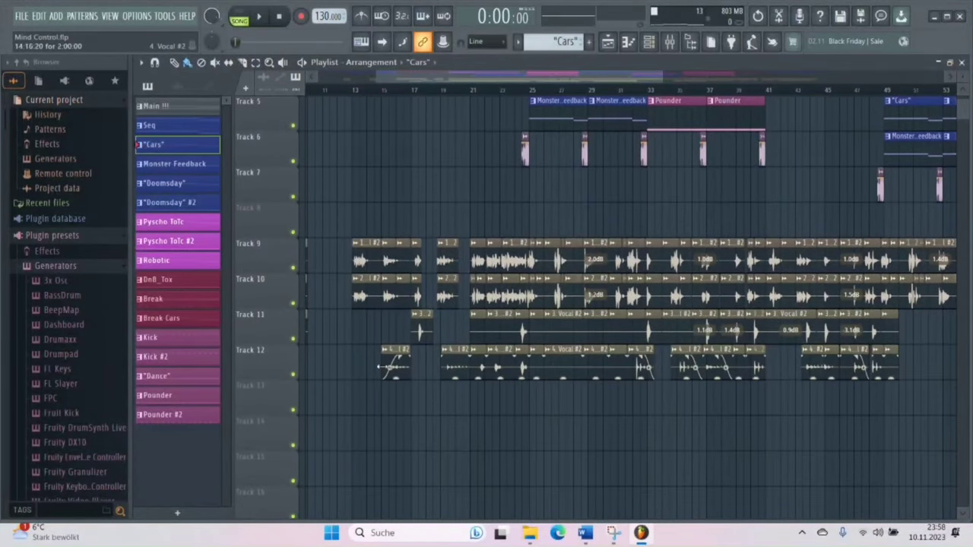
scroll(346, 99, left, 5)
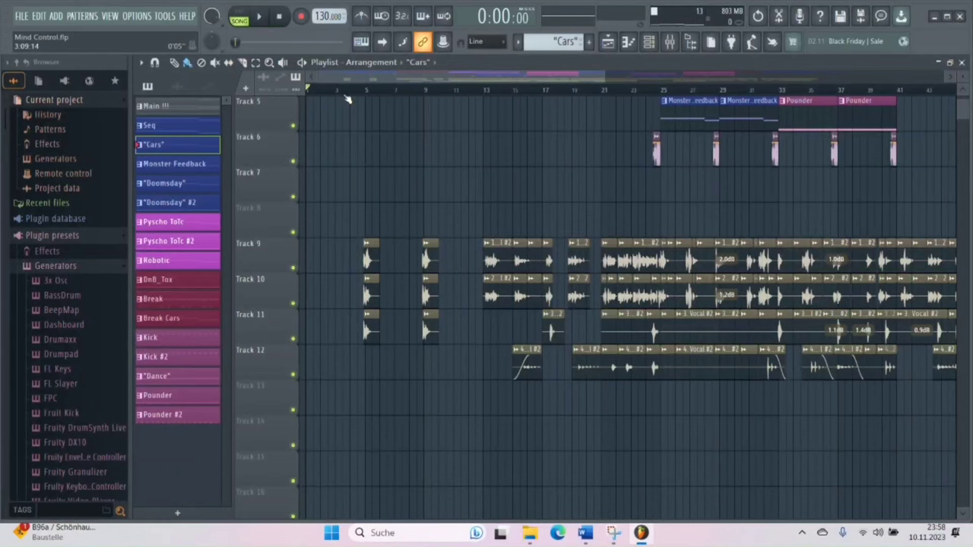
Mute mixer inserts 1–11 and 13–15 and audition Insert 12 alone from bar 13.
click(346, 97)
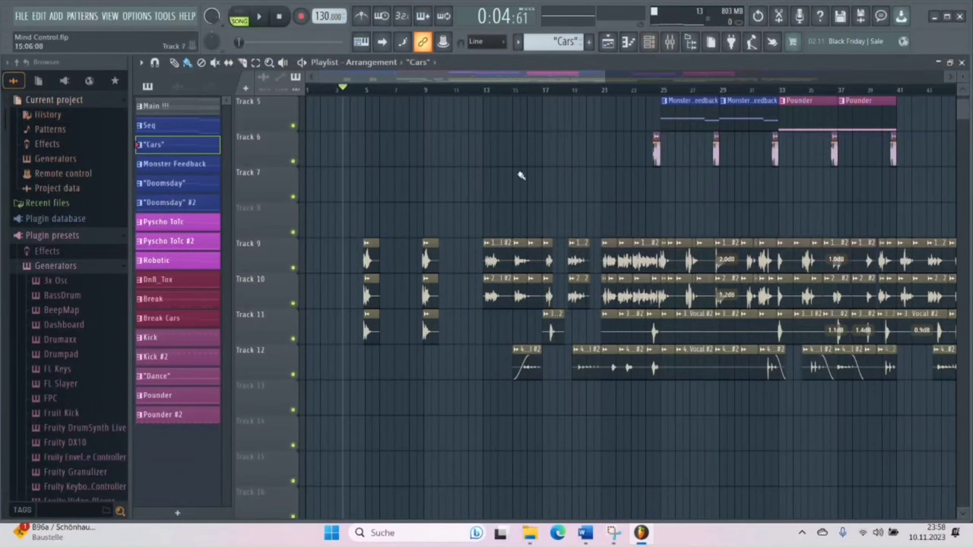
click(483, 92)
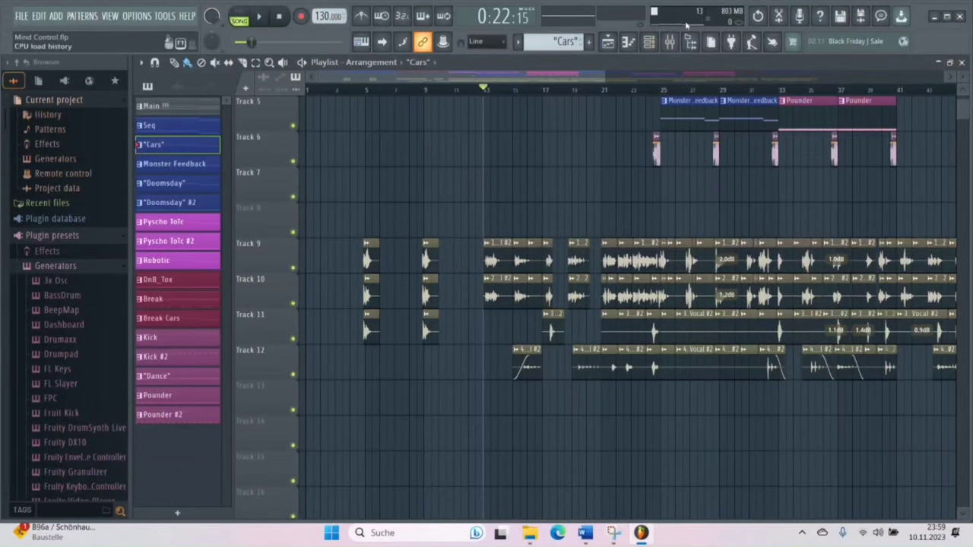
click(669, 42)
click(522, 235)
click(408, 235)
click(324, 235)
click(295, 235)
click(238, 235)
click(210, 235)
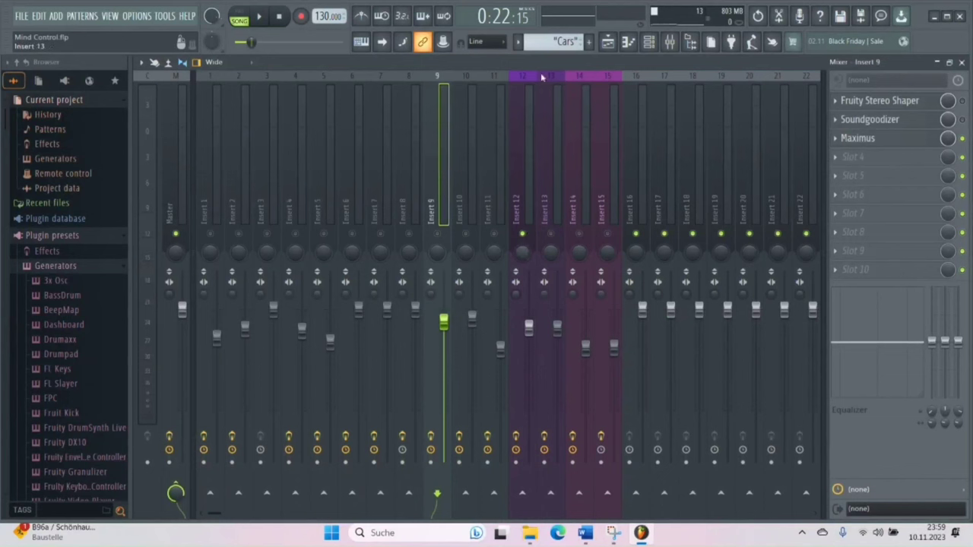
click(261, 17)
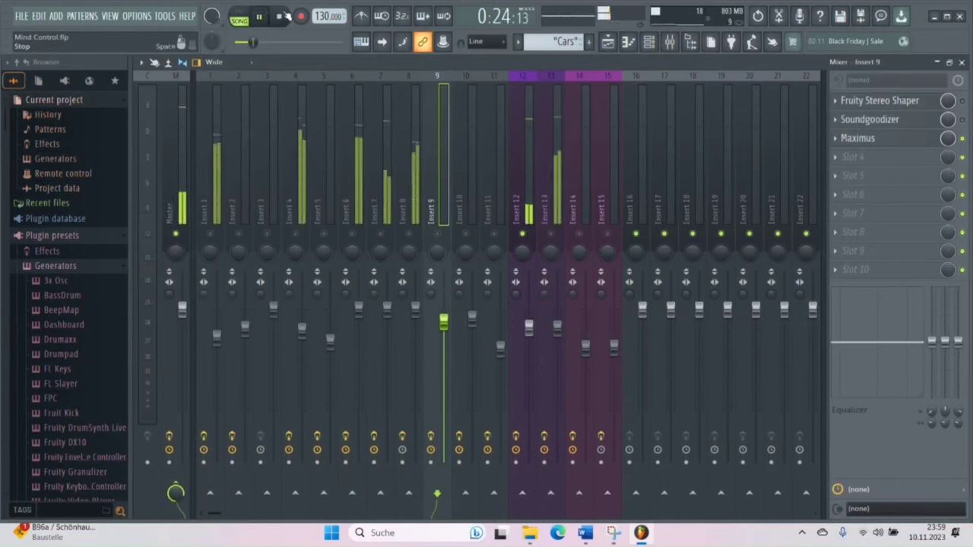
click(285, 15)
Examine the Simple EQ - Vocal Patcher in effect slot 6 of Insert 12, and close it.
click(524, 178)
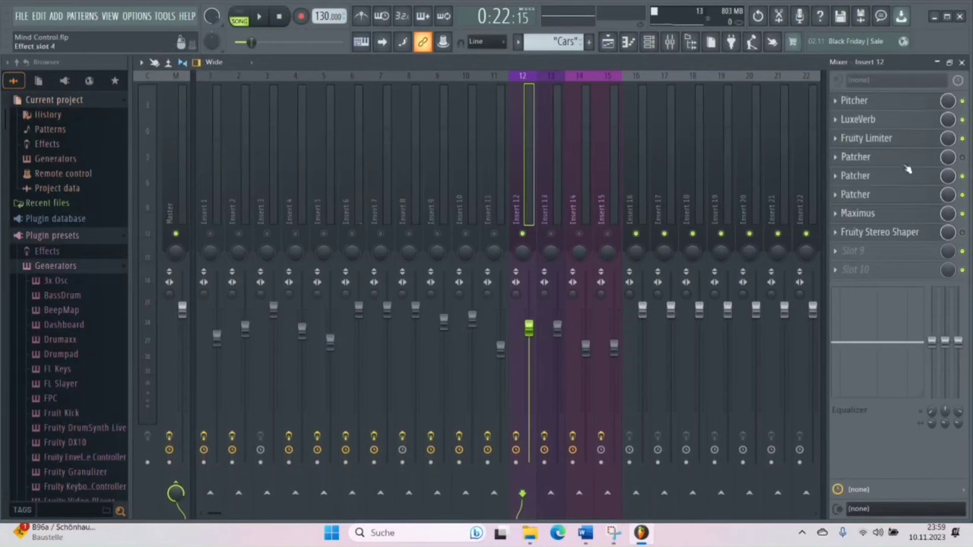
click(856, 194)
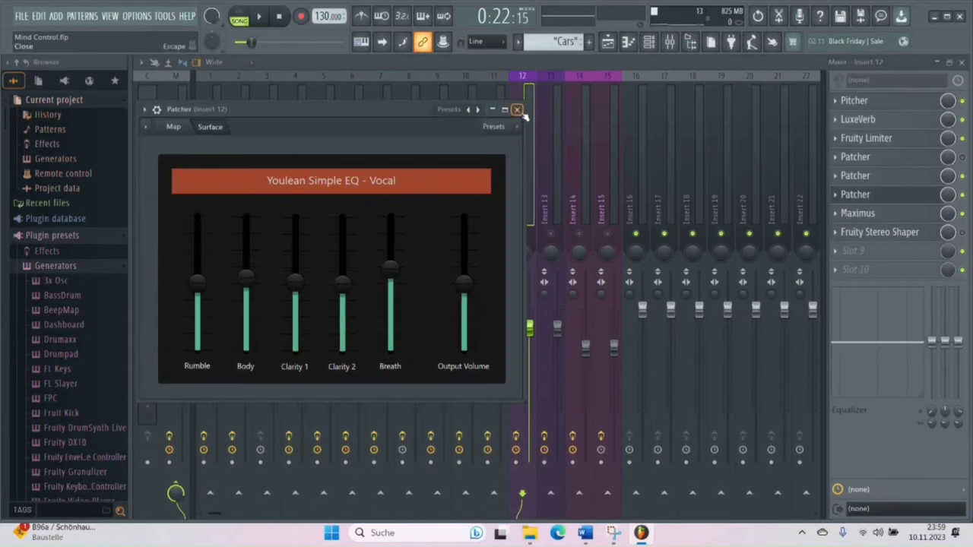
click(518, 110)
Examine the enlarged Maximus with its preset list and the Fruity Limiter settings on Insert 12, closing each plugin.
click(858, 214)
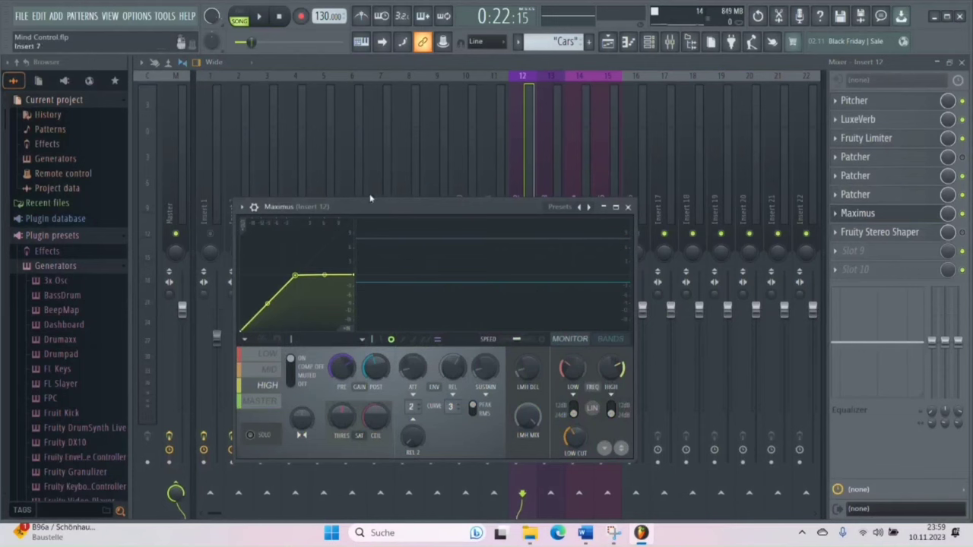
drag(502, 217, 525, 192)
click(639, 182)
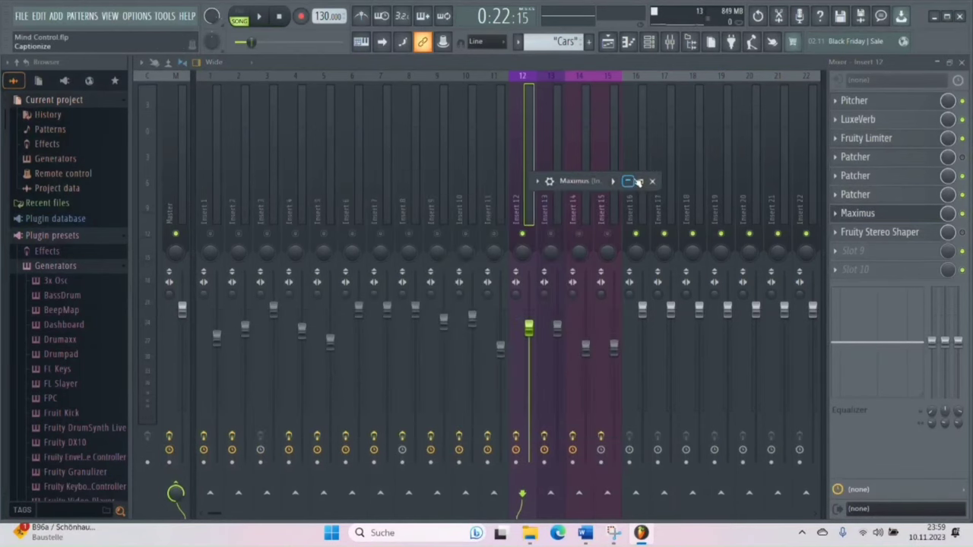
click(639, 181)
click(643, 183)
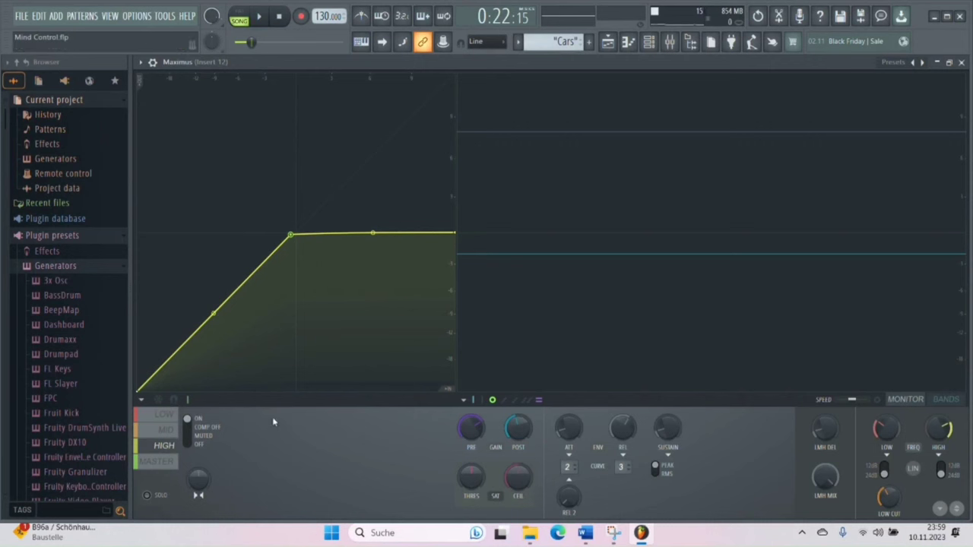
click(896, 69)
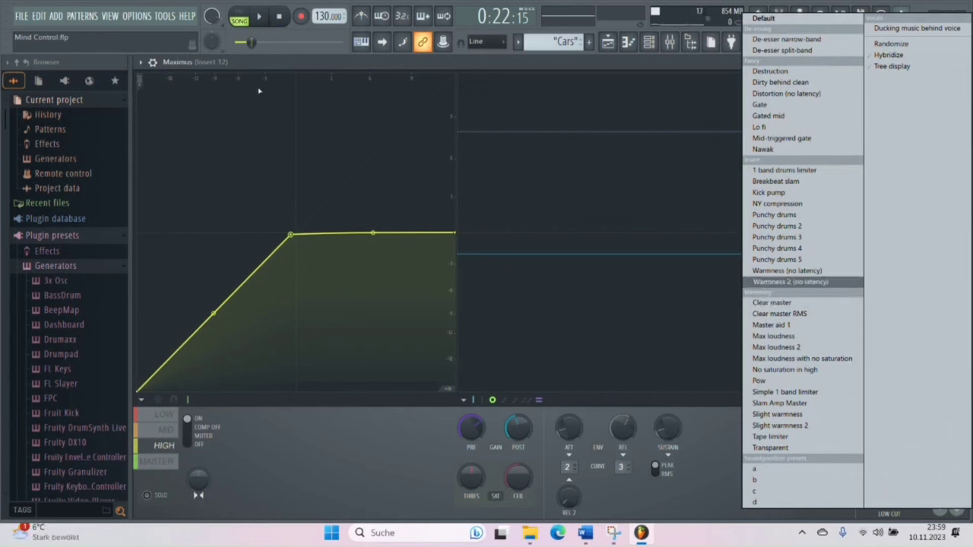
click(280, 55)
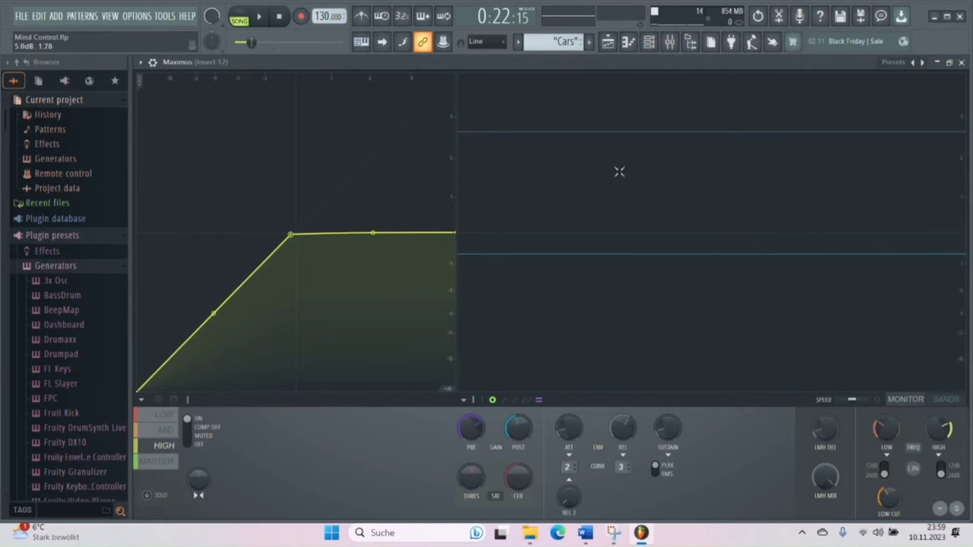
click(962, 63)
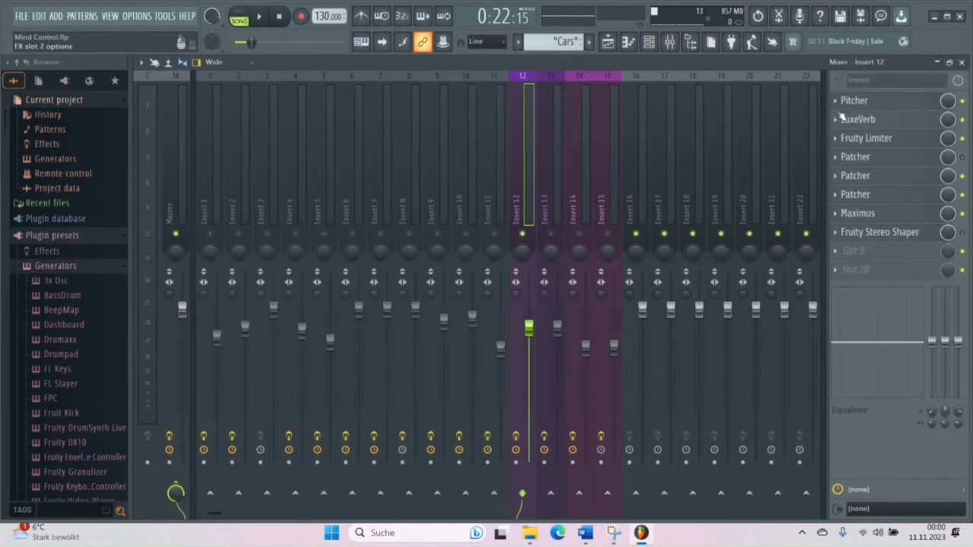
click(881, 138)
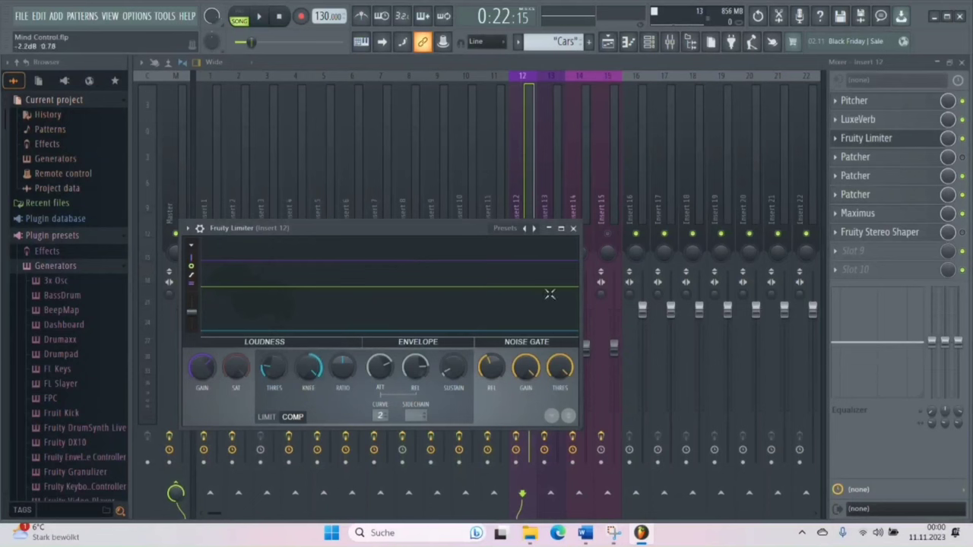
click(573, 228)
Add a Patcher with the 3 Band Splitter preset in effect slot 9 of Insert 12, and close its window.
click(841, 252)
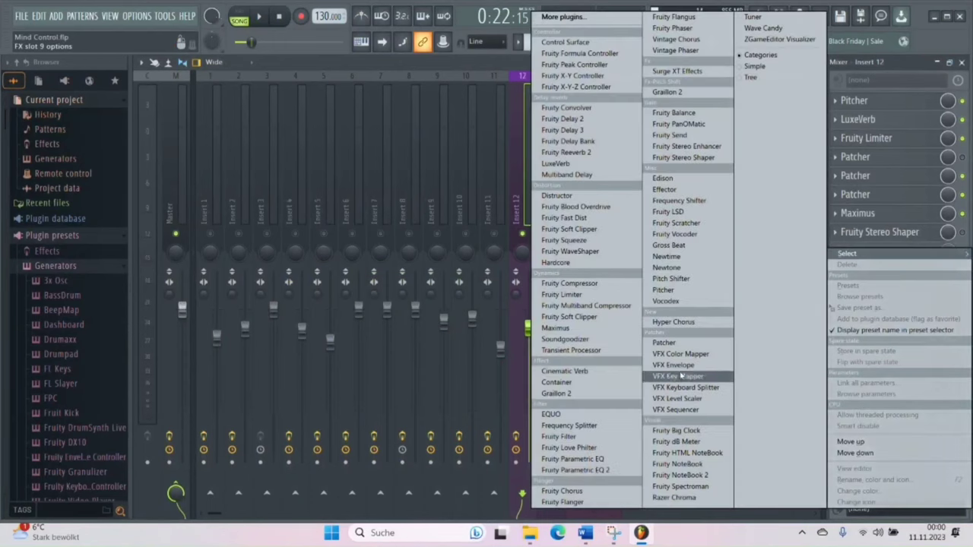
click(688, 343)
click(476, 150)
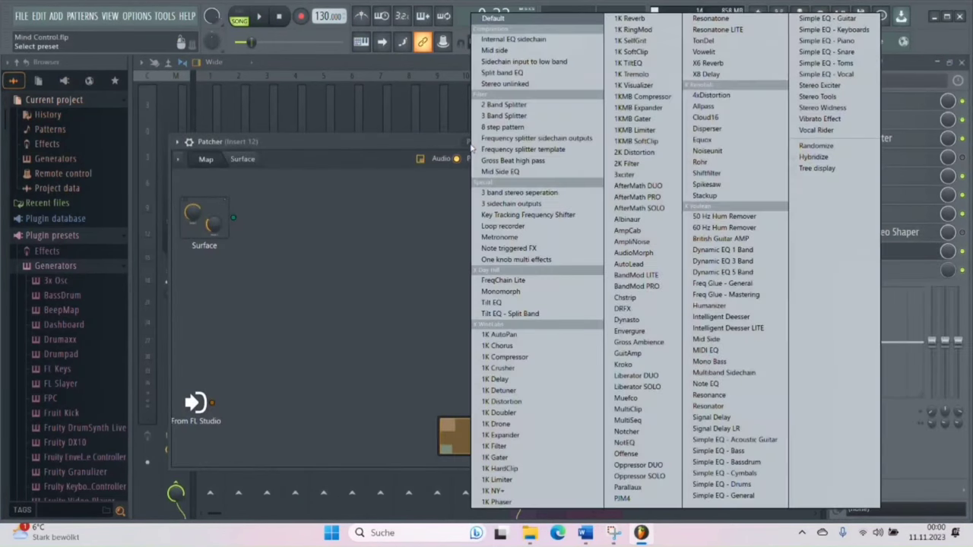
click(537, 118)
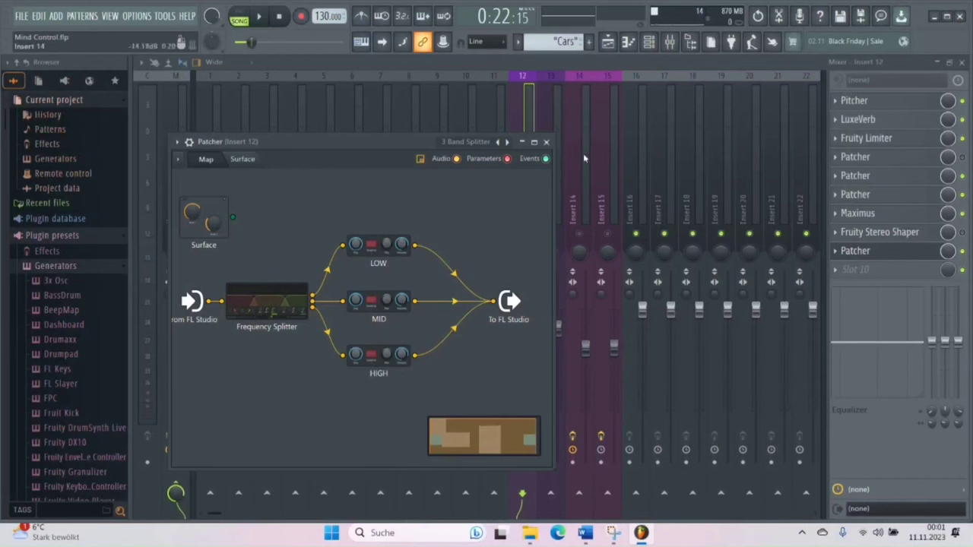
click(546, 141)
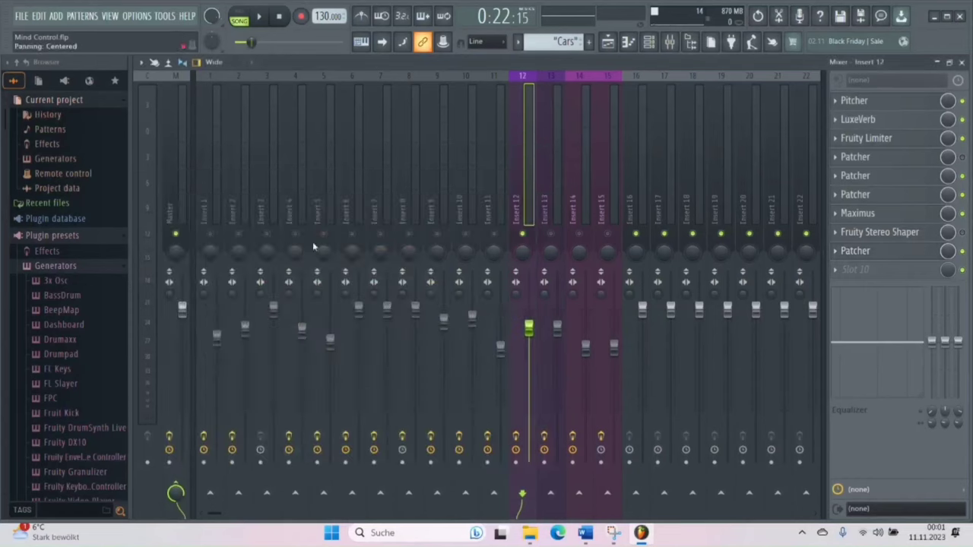
Examine the Fruity Limiter and the Simple EQ - Vocal Patcher settings on Insert 12 again, closing each plugin.
click(890, 141)
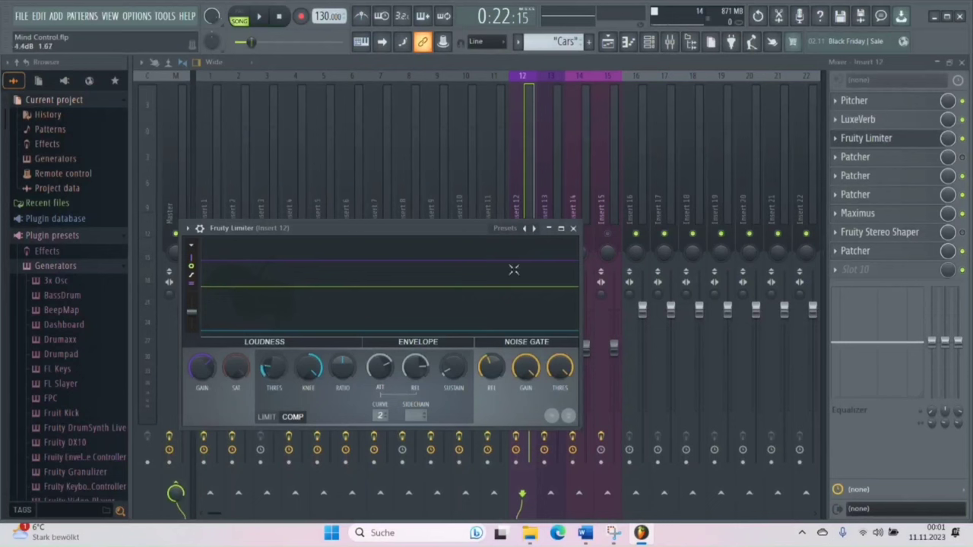
click(573, 228)
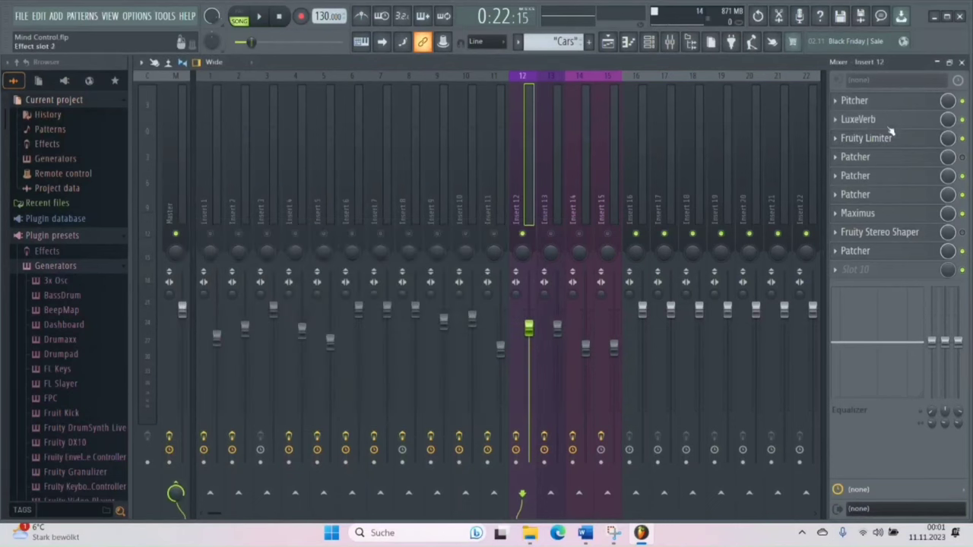
click(882, 176)
click(882, 175)
click(884, 196)
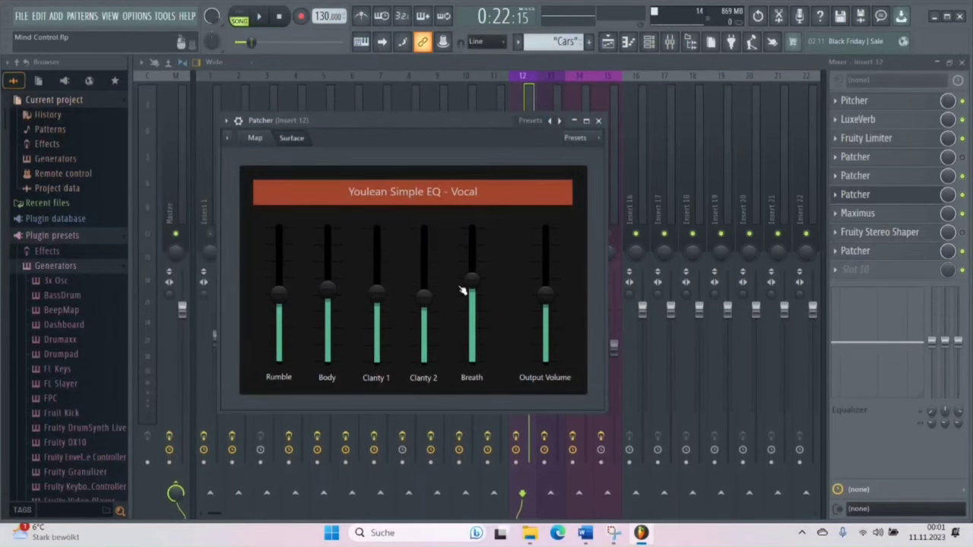
click(598, 120)
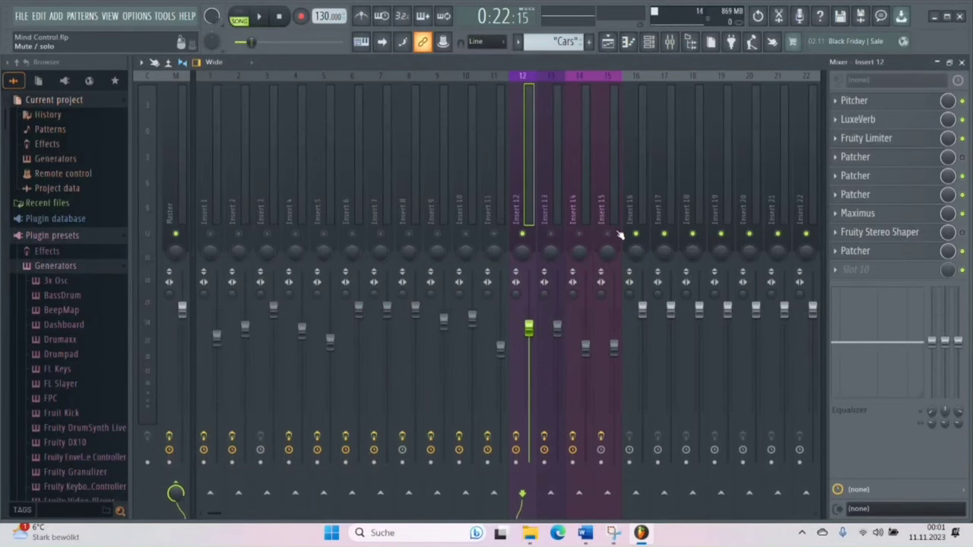
Unmute Insert 13, mute Insert 12, and audition Insert 13 alone from bar 13.
click(552, 235)
click(523, 234)
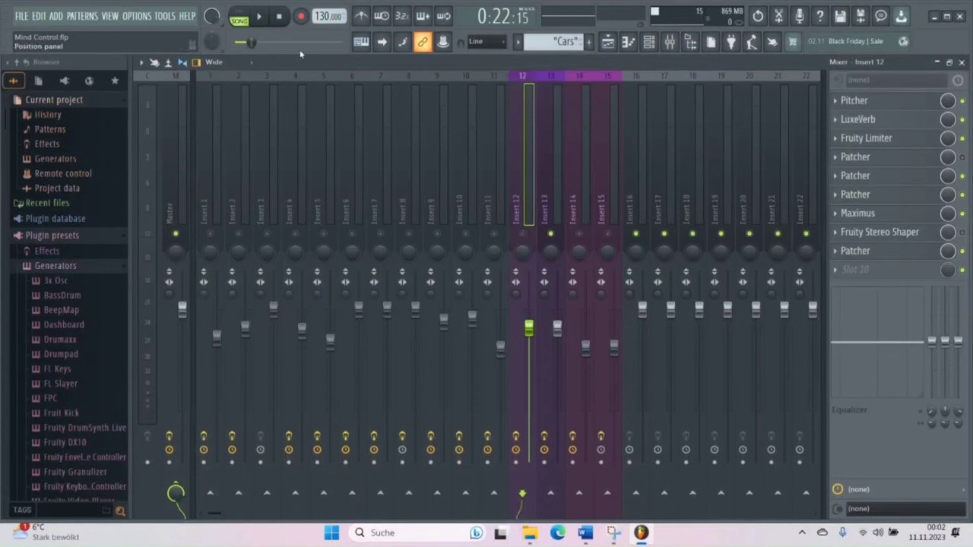
click(259, 19)
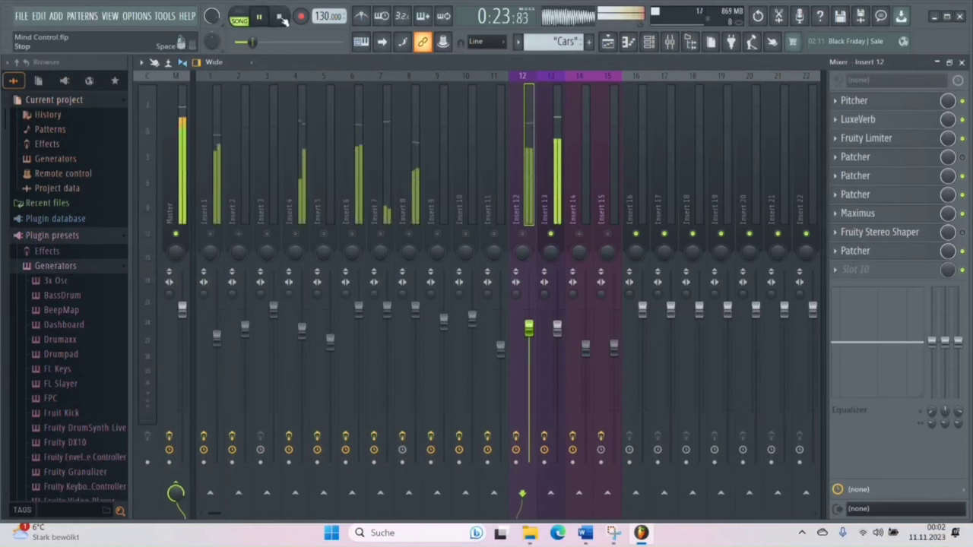
click(281, 18)
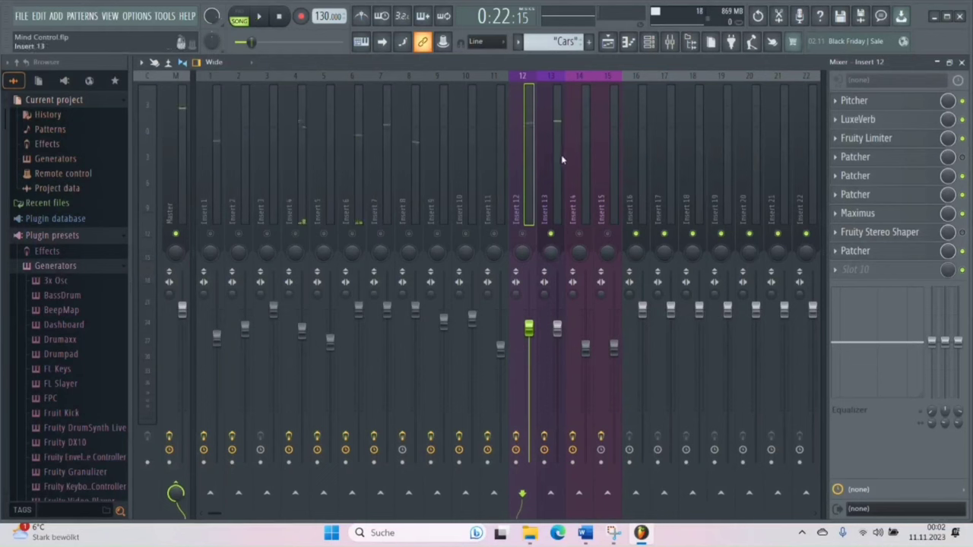
Try the Stereo delay model in Fruity Delay 3 on Insert 13 during playback, restore Mono, and close the plugin.
click(562, 160)
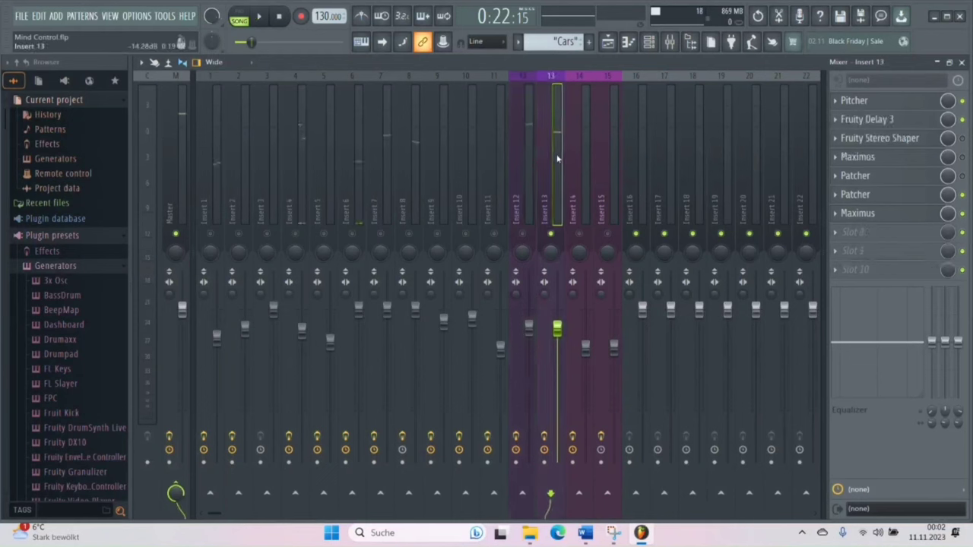
click(913, 120)
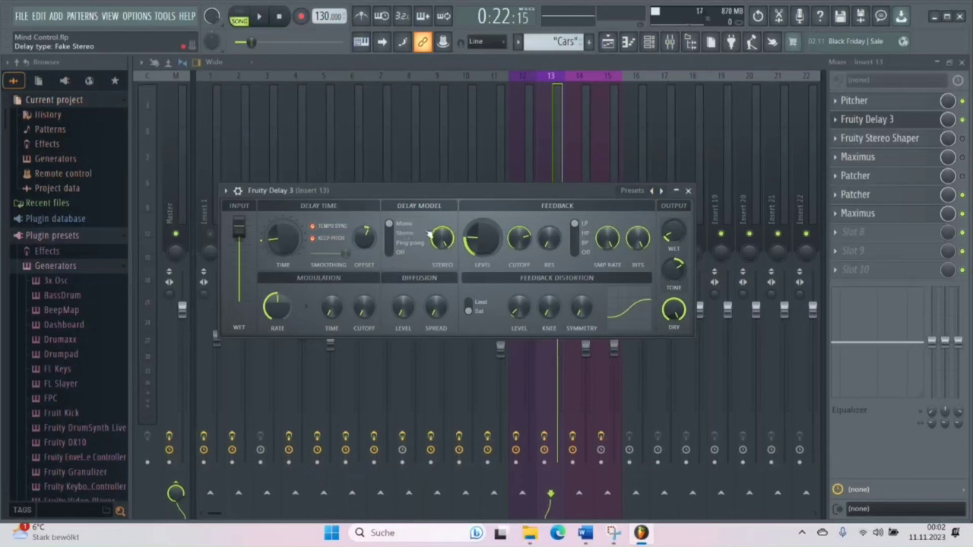
click(406, 236)
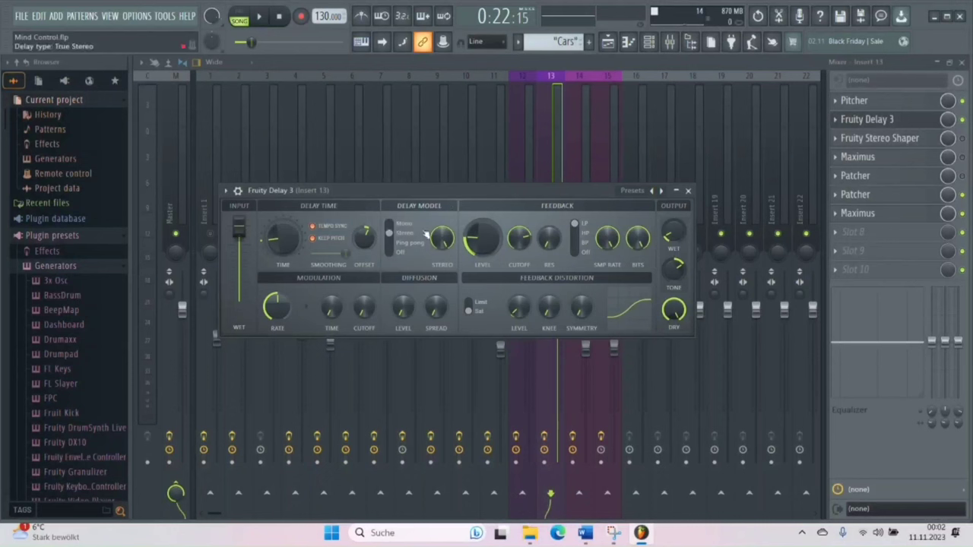
click(260, 16)
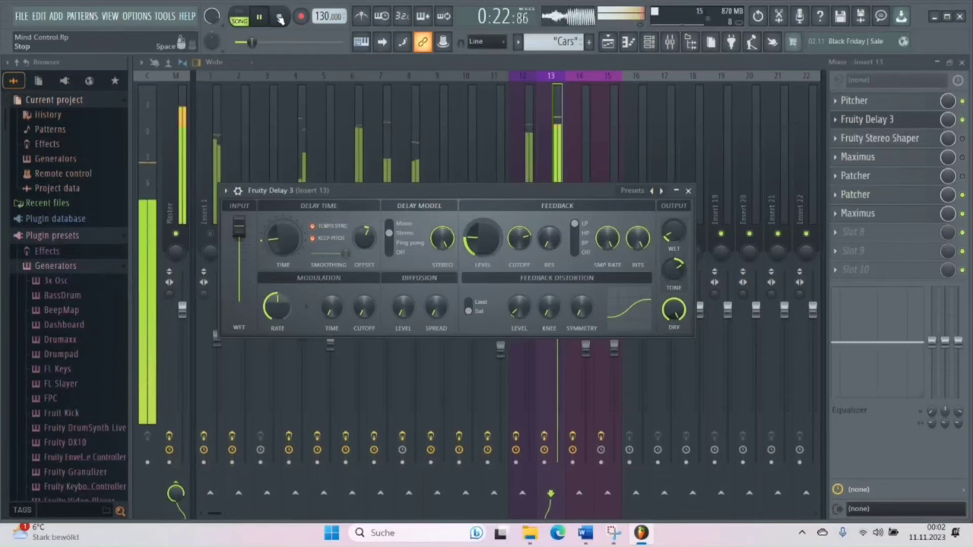
click(280, 17)
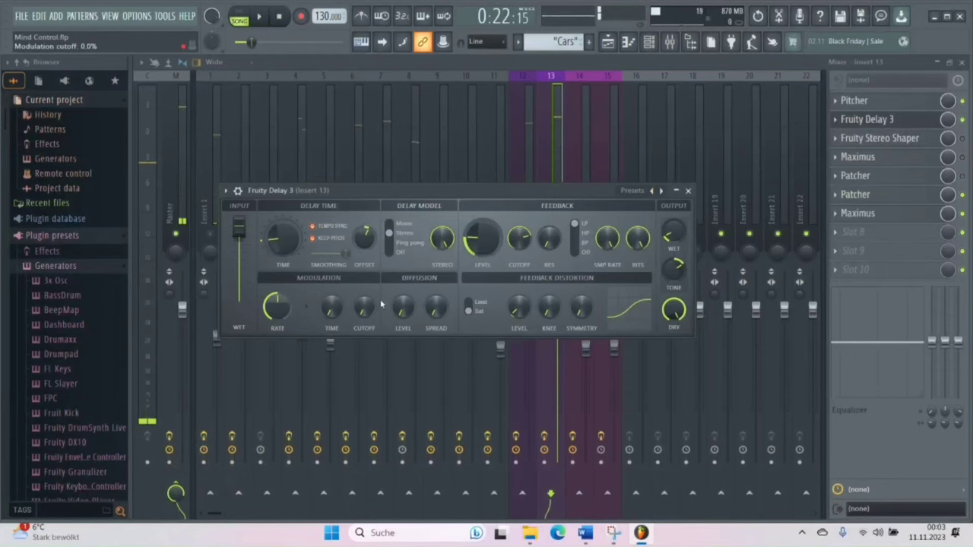
click(409, 226)
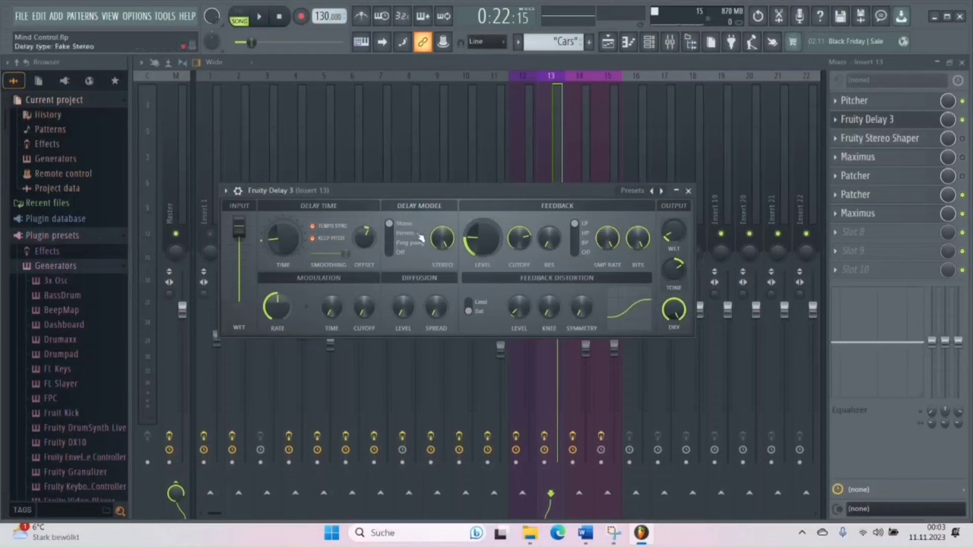
click(688, 190)
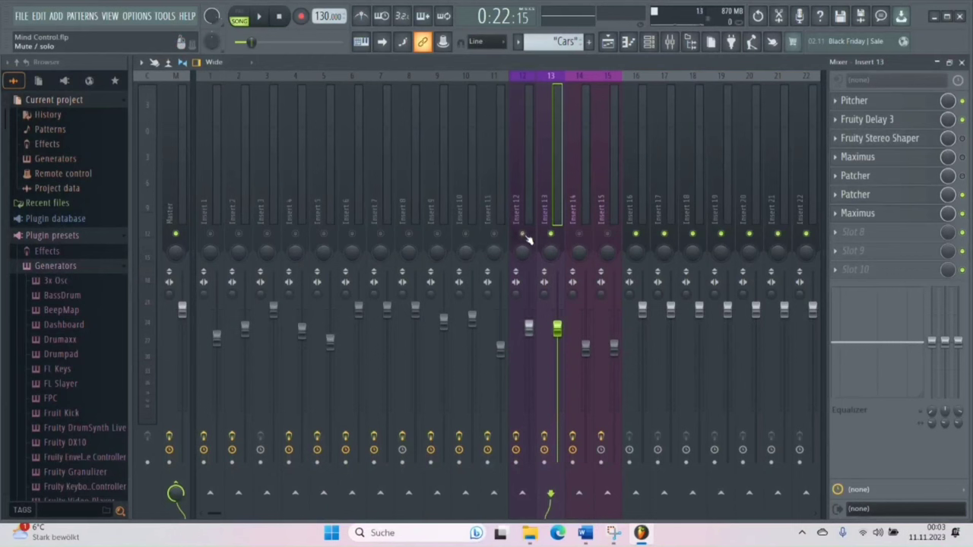
Unmute Insert 12, audition it together with Insert 13, and recheck Fruity Delay 3 on Insert 13.
click(259, 16)
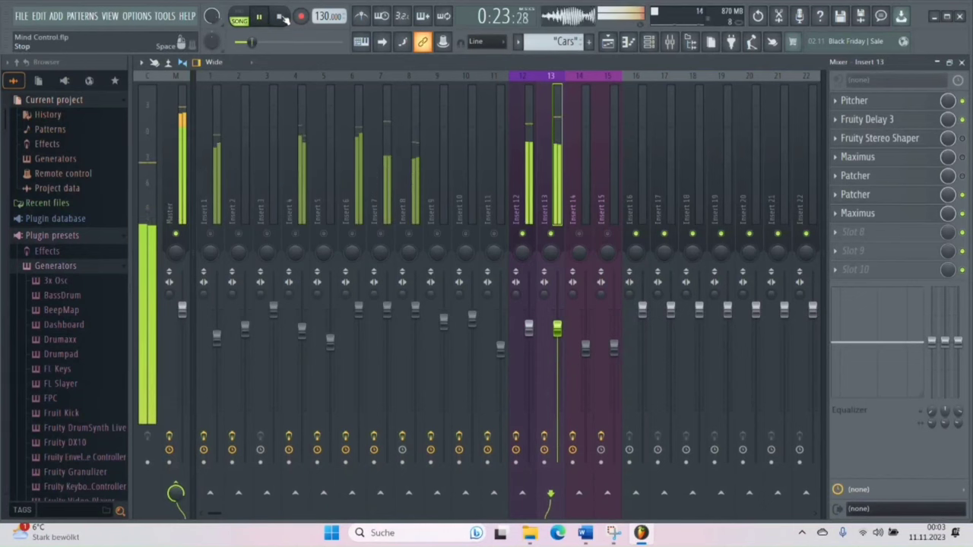
click(282, 17)
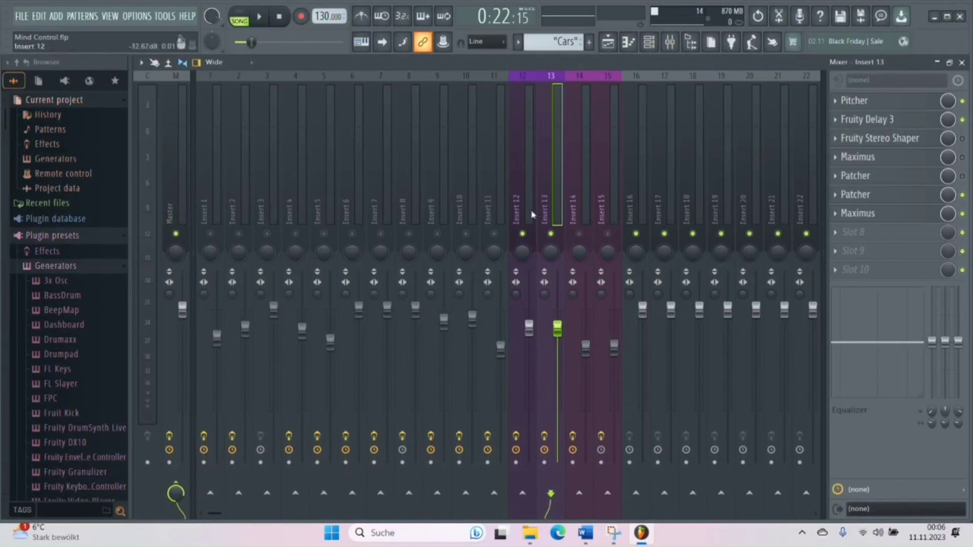
click(876, 120)
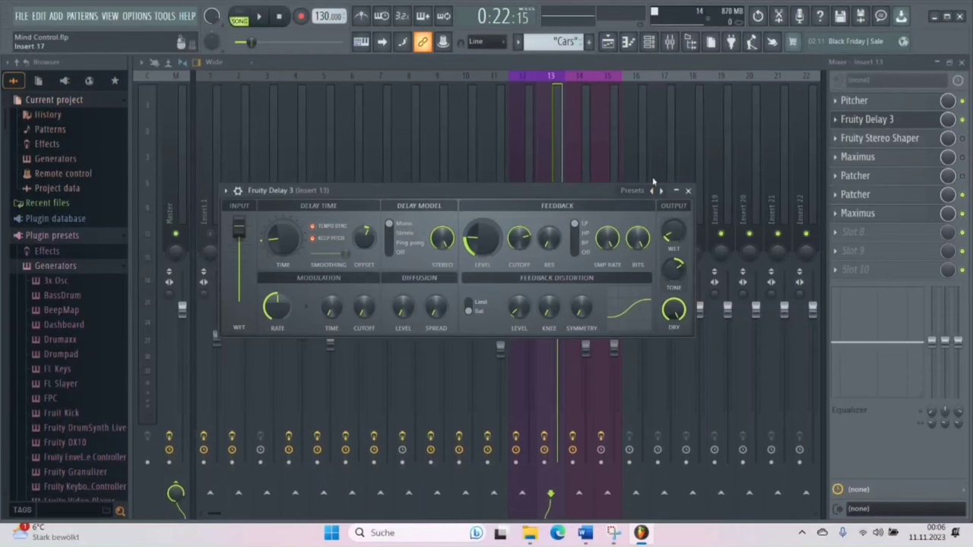
click(688, 191)
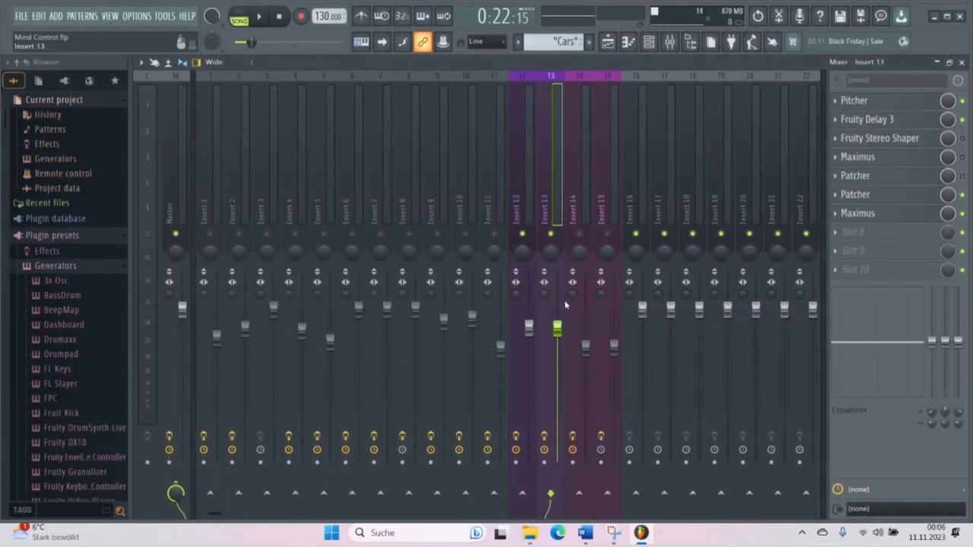
Compare the waveforms and timing of the 1. Vocal #2 and 2. Vocal #2 clips at bar 13 in the playlist.
click(937, 61)
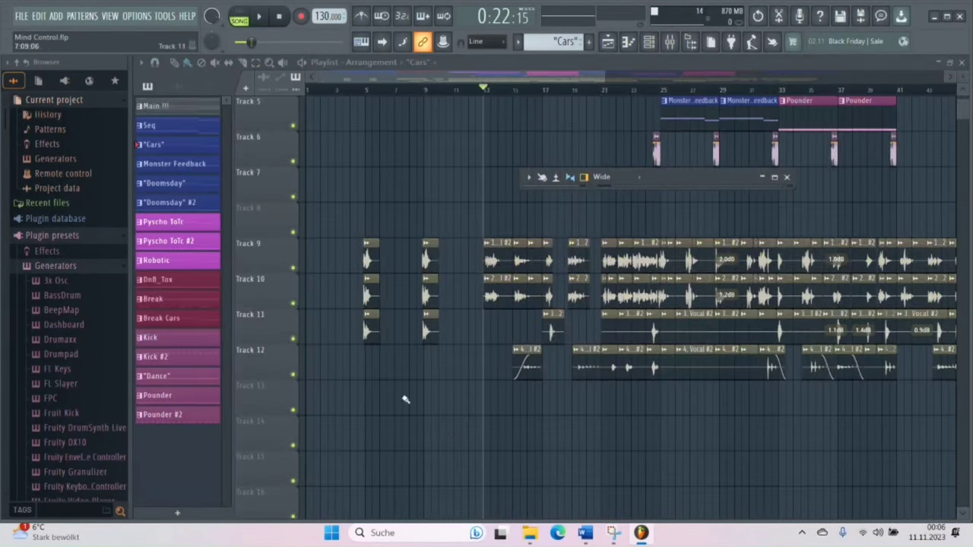
scroll(515, 323, up, 3)
scroll(515, 319, up, 3)
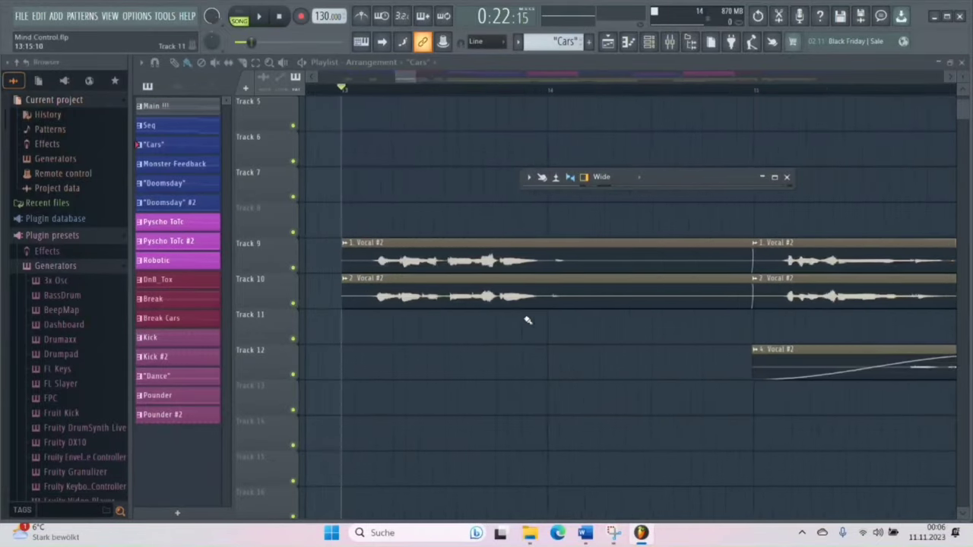
click(502, 298)
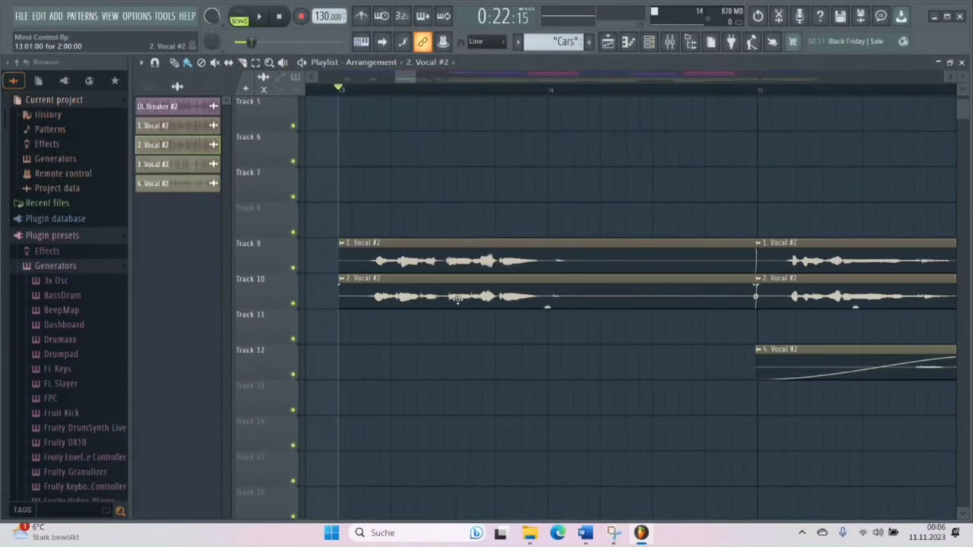
scroll(481, 295, up, 2)
scroll(480, 295, up, 3)
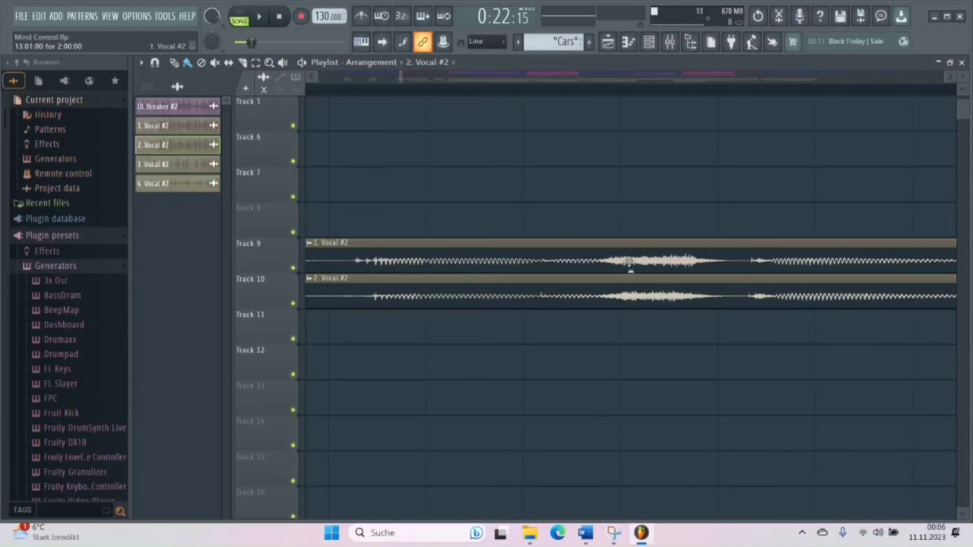
scroll(439, 283, down, 2)
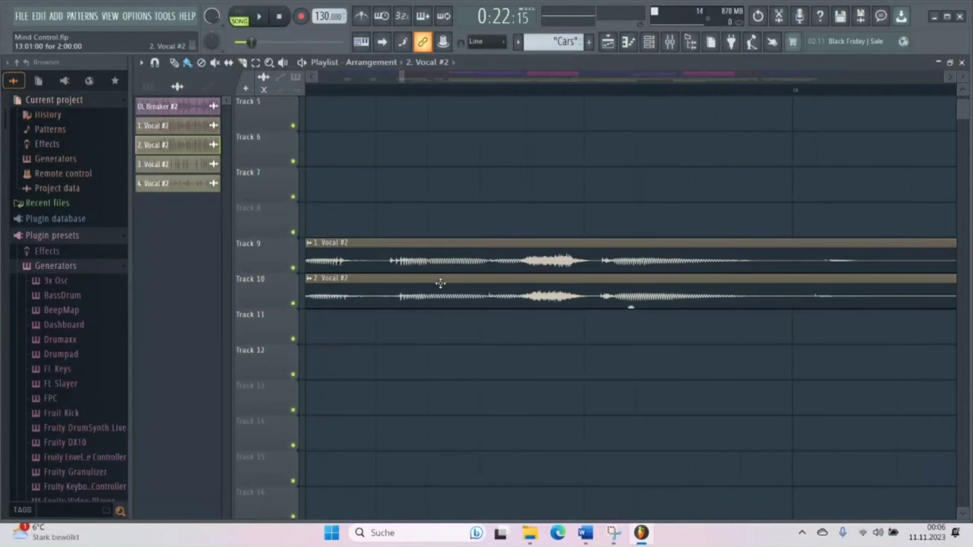
scroll(436, 272, down, 2)
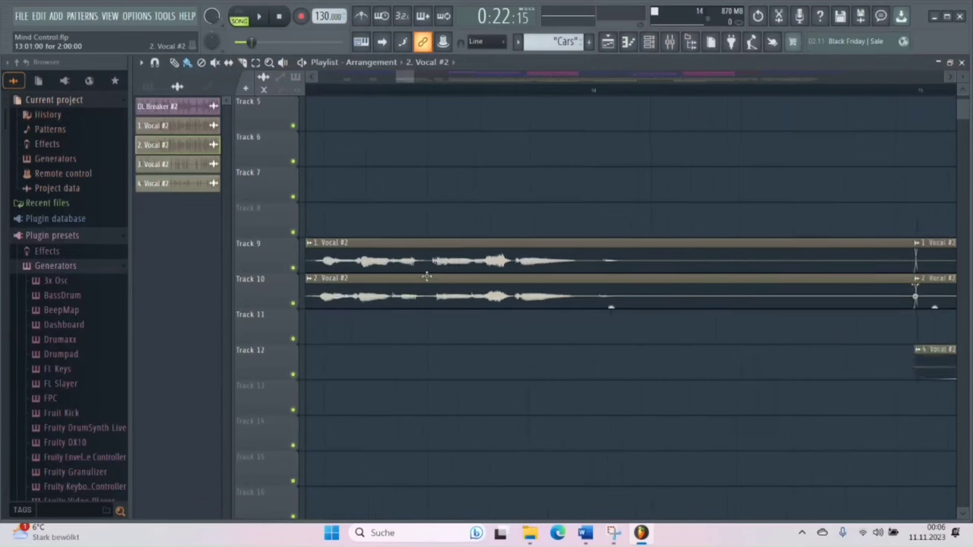
scroll(436, 271, down, 3)
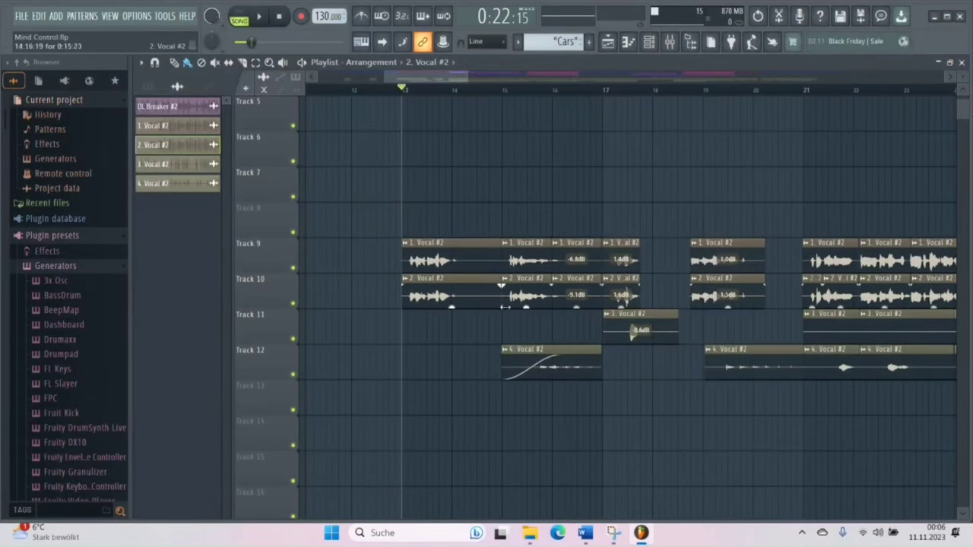
Return to the maximized mixer and audition Inserts 12 and 13 together from bar 13.
click(670, 43)
click(778, 181)
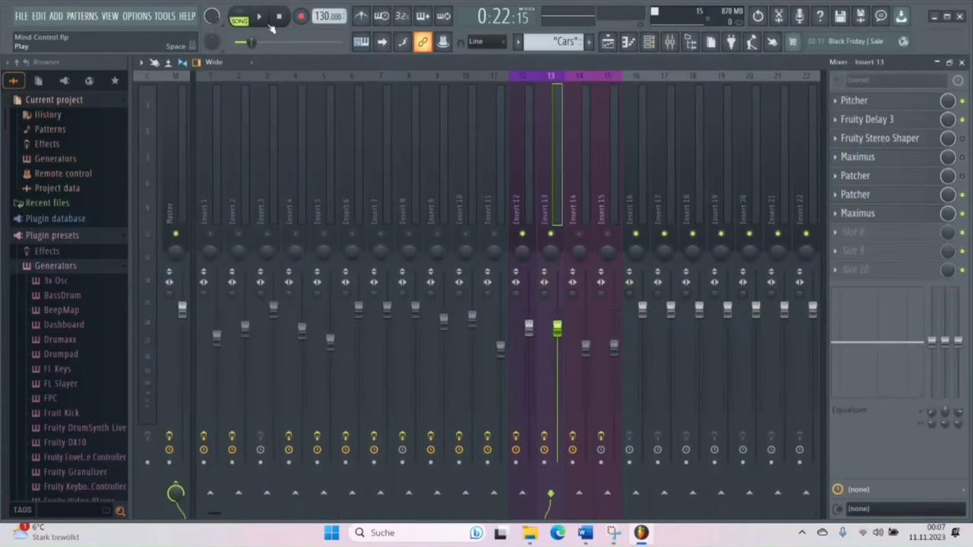
click(270, 23)
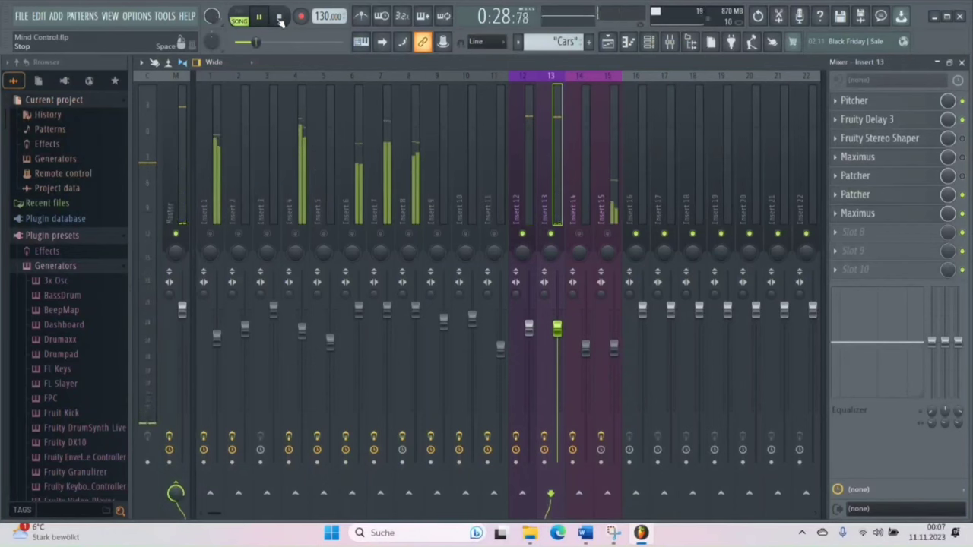
click(280, 17)
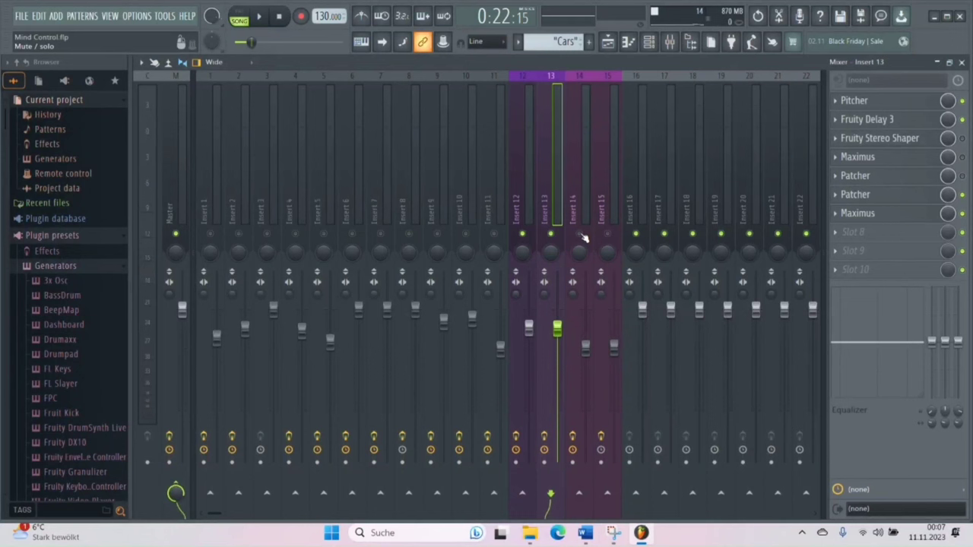
Unmute Insert 14 and audition it together with Inserts 12 and 13 from bar 13.
click(581, 236)
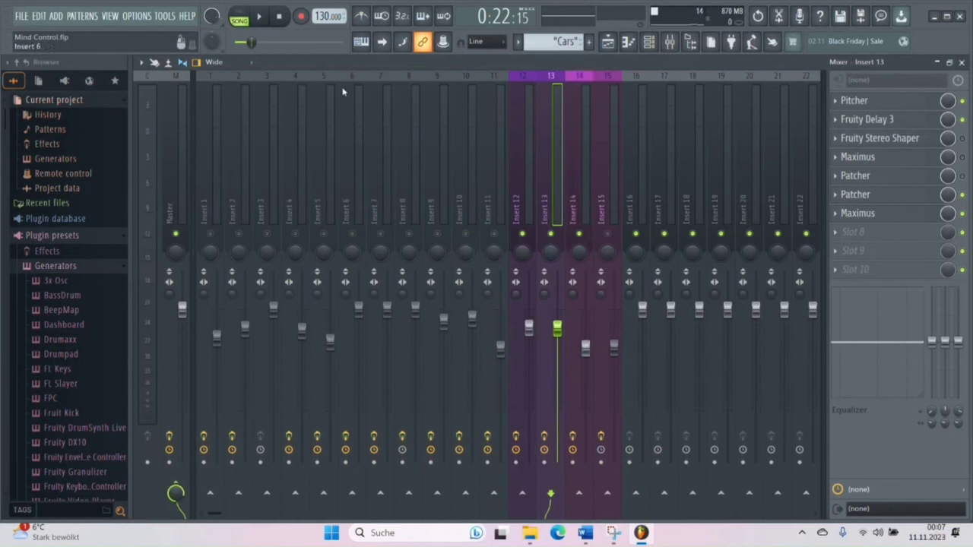
click(260, 19)
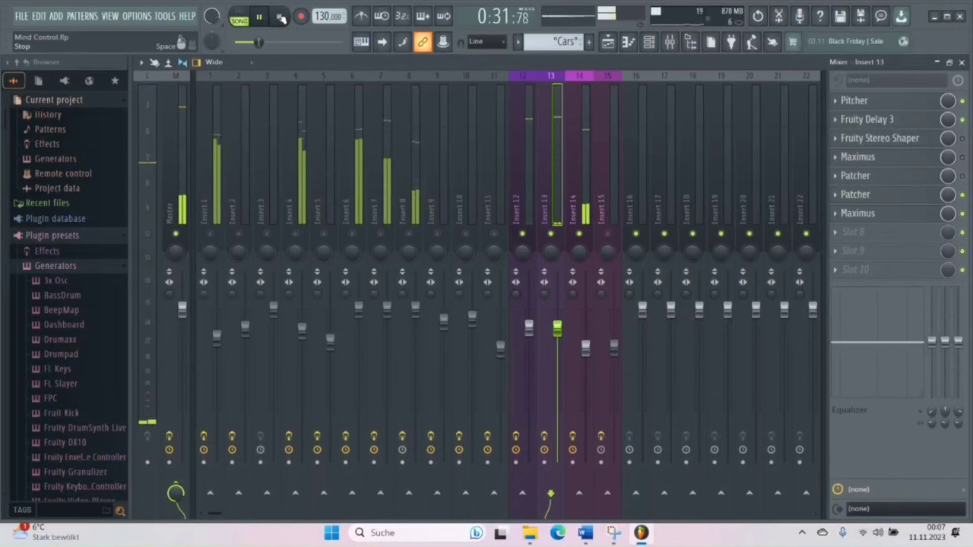
click(280, 17)
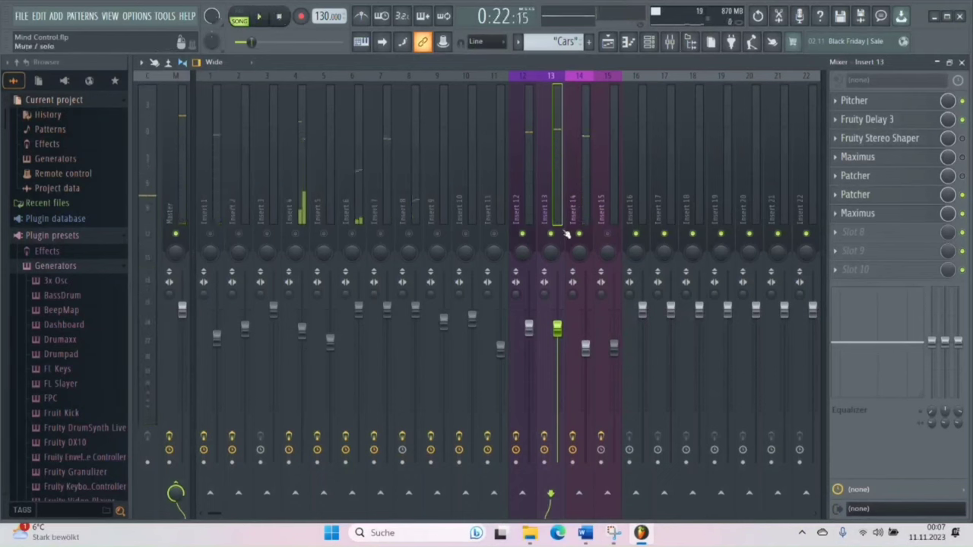
Select Insert 14 to show its effect chain and audition Inserts 12 to 15 together.
click(584, 139)
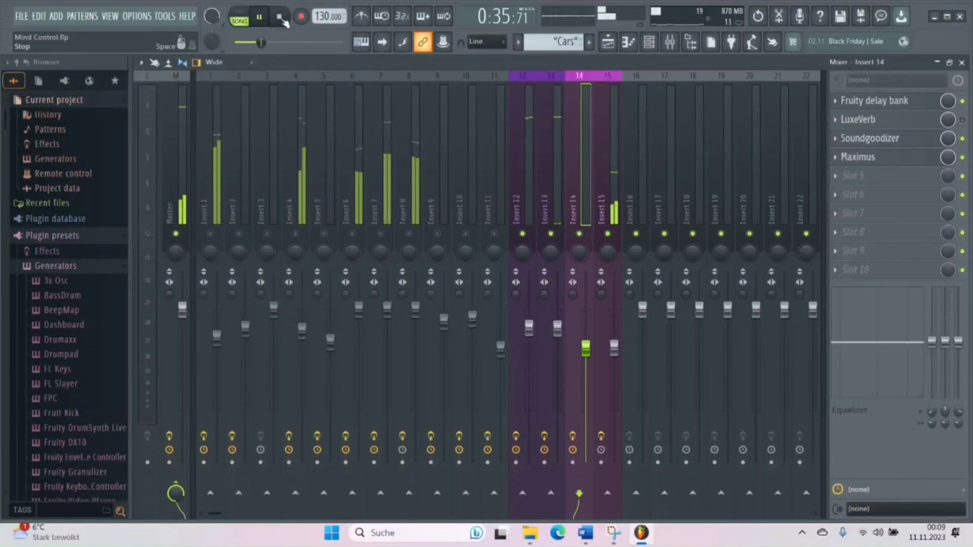
click(280, 18)
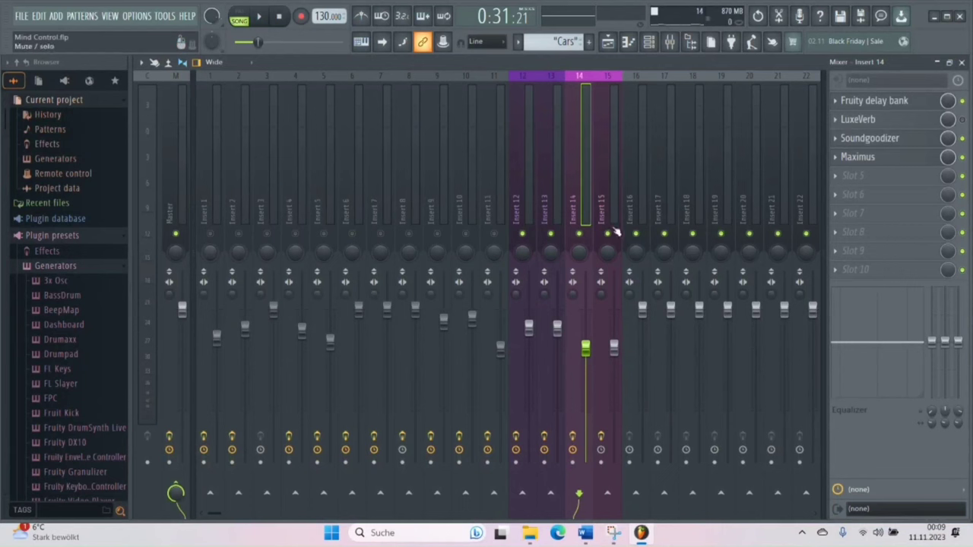
Select Insert 10 and inspect the Maximus settings in its effect chain.
click(472, 221)
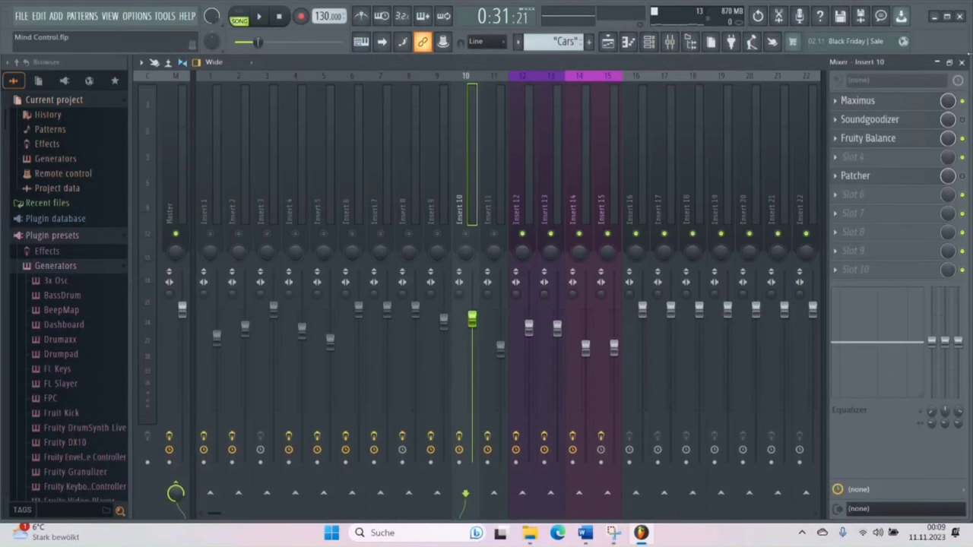
click(882, 106)
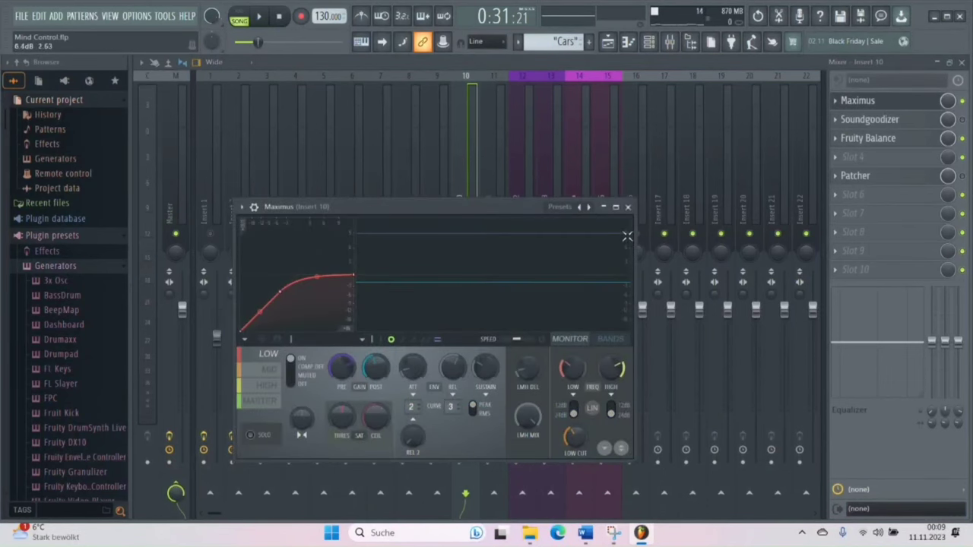
click(628, 208)
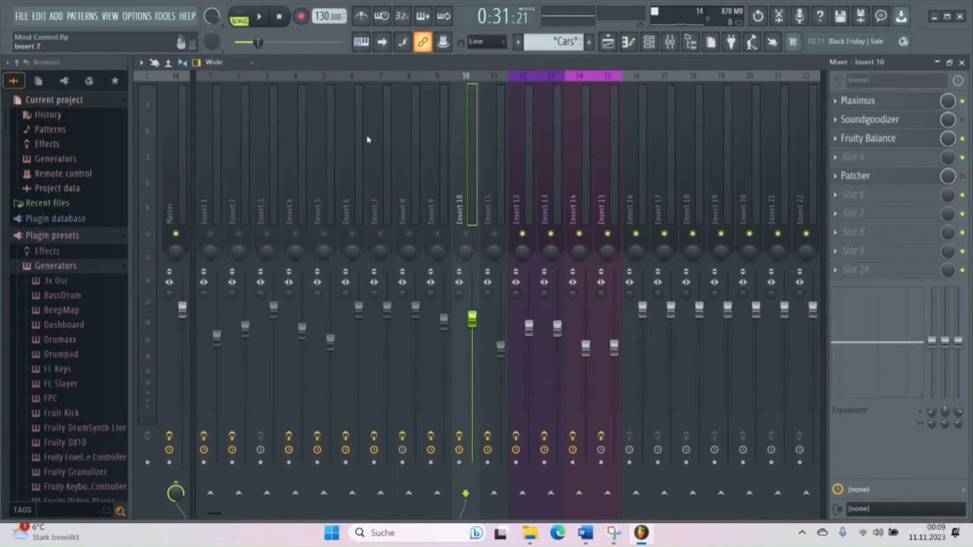
Play the song and bring in Inserts 5, 6, 8, 9, 1, 10, 7, 3 and 2 by unmuting them during playback.
click(266, 16)
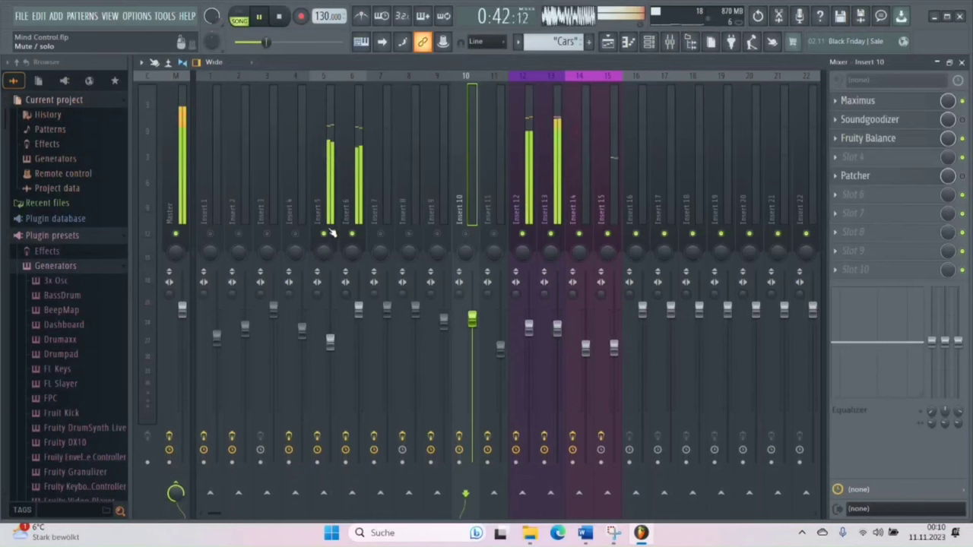
click(439, 235)
click(415, 236)
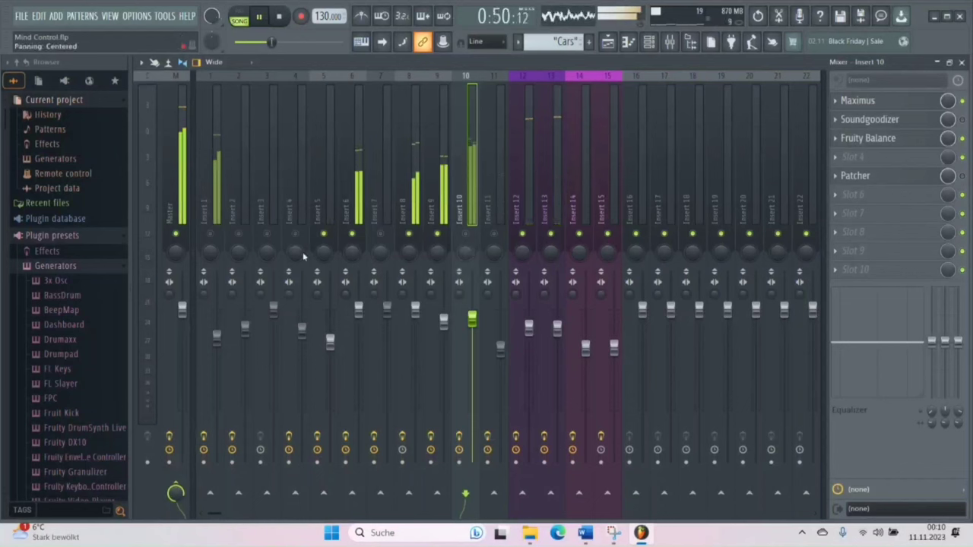
click(217, 236)
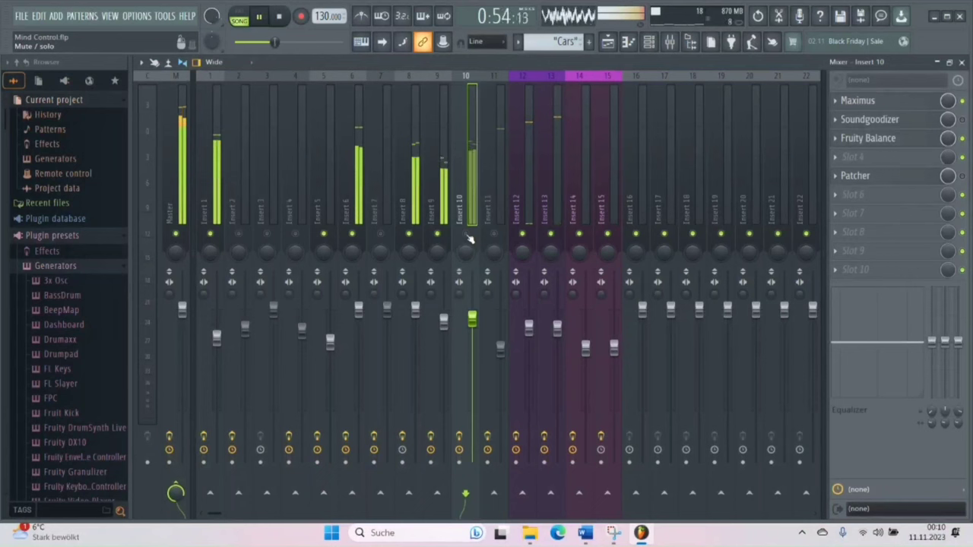
click(466, 235)
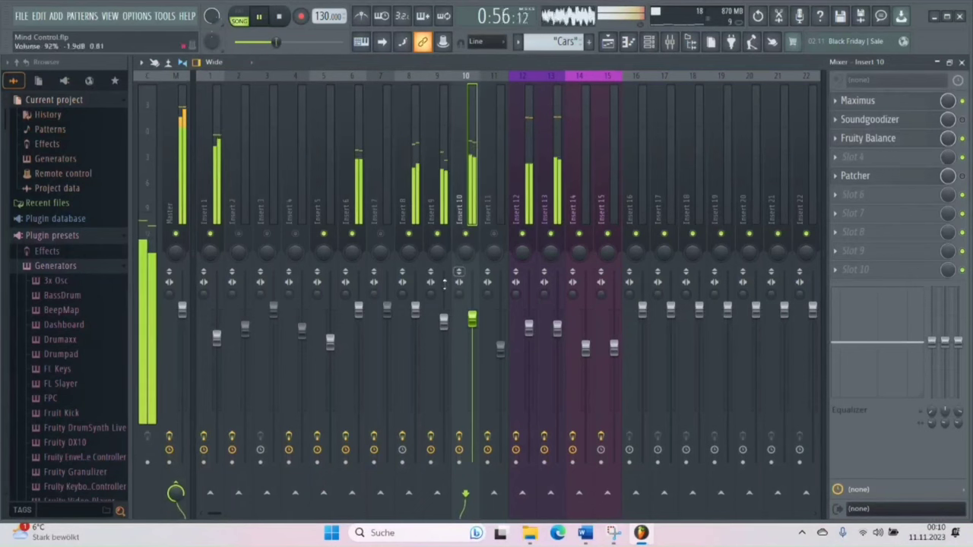
click(381, 234)
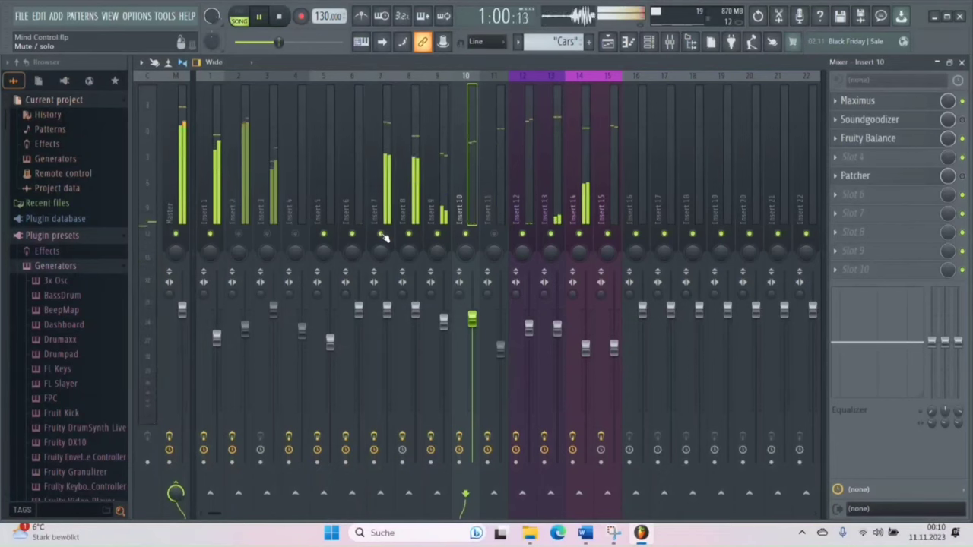
click(267, 234)
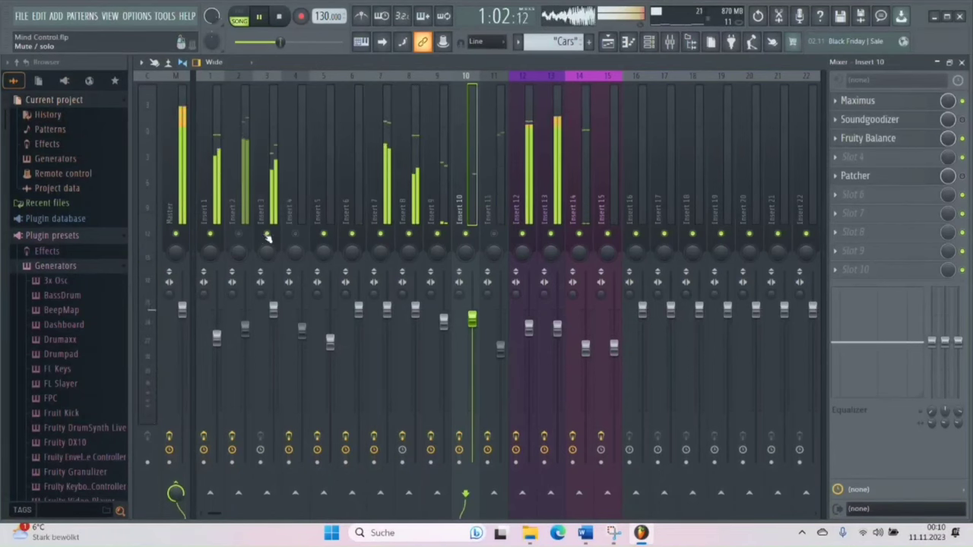
click(238, 234)
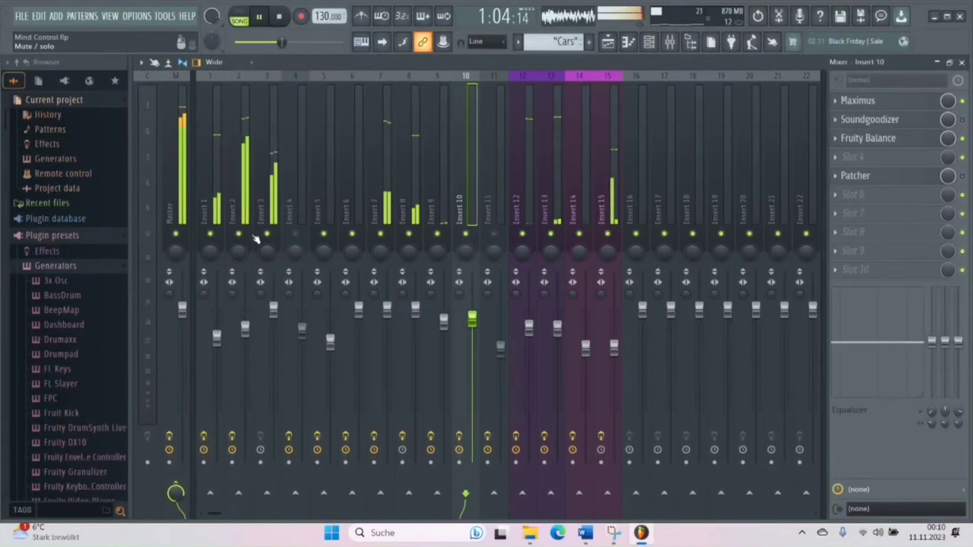
Mute Inserts 5 to 9 while the song keeps playing.
click(324, 234)
click(352, 235)
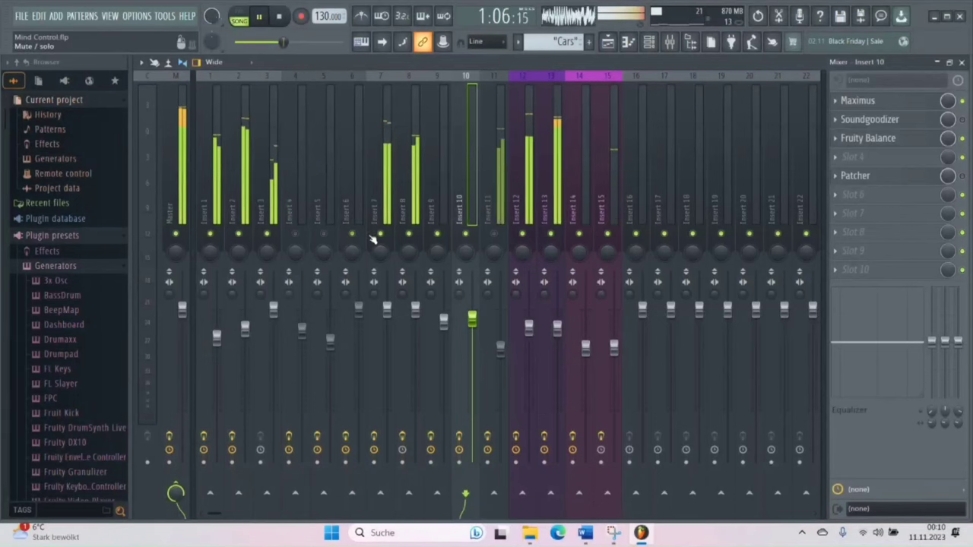
click(381, 234)
click(409, 234)
click(437, 234)
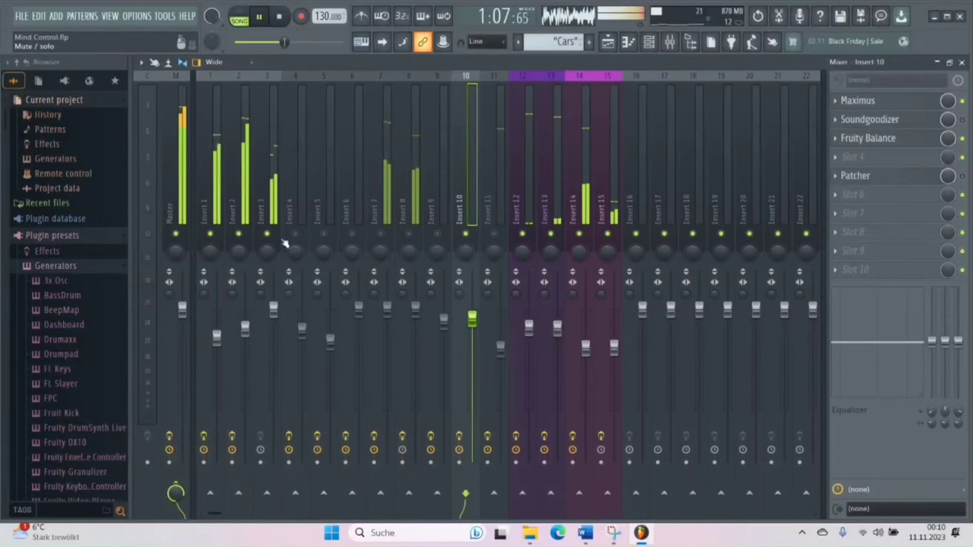
Mute Inserts 1 and 3, unmute Insert 9, and switch Insert 10 off and on again during playback.
click(211, 235)
click(266, 235)
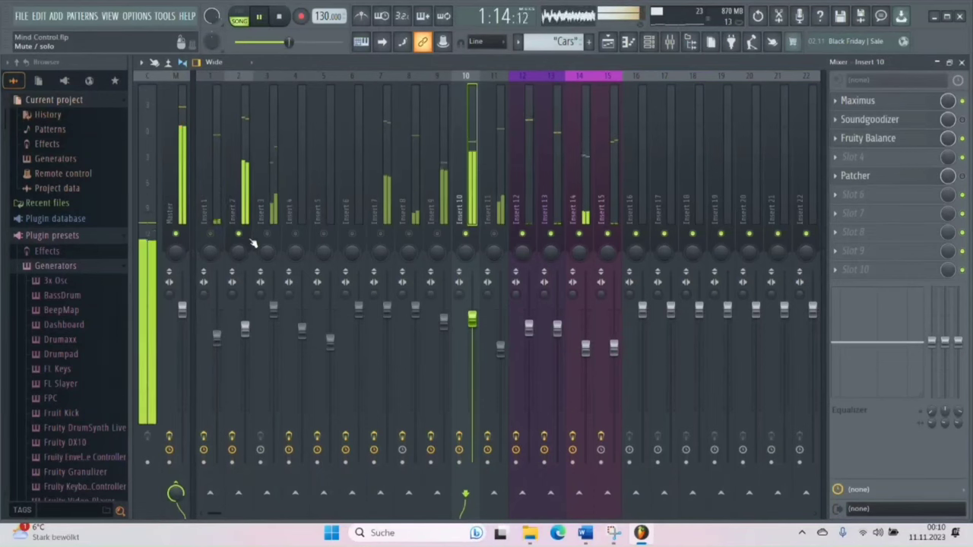
click(465, 235)
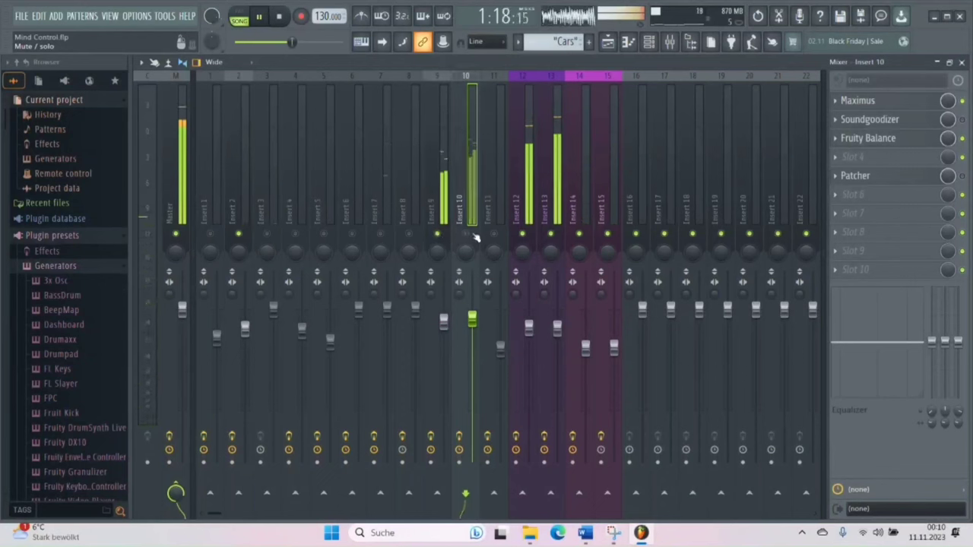
click(466, 234)
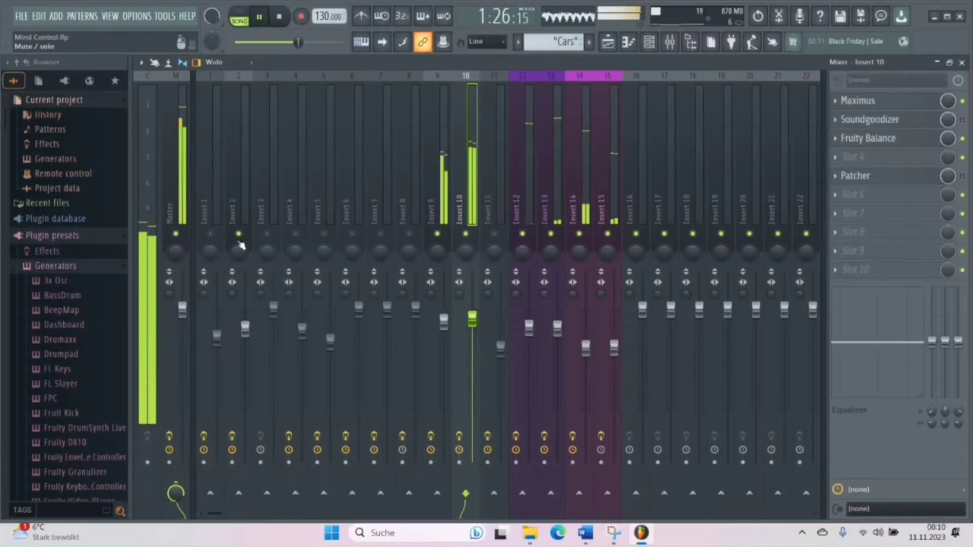
Unmute Inserts 1, 3, 6 and 8 and mute Inserts 9 and 10 during playback.
click(213, 236)
click(268, 236)
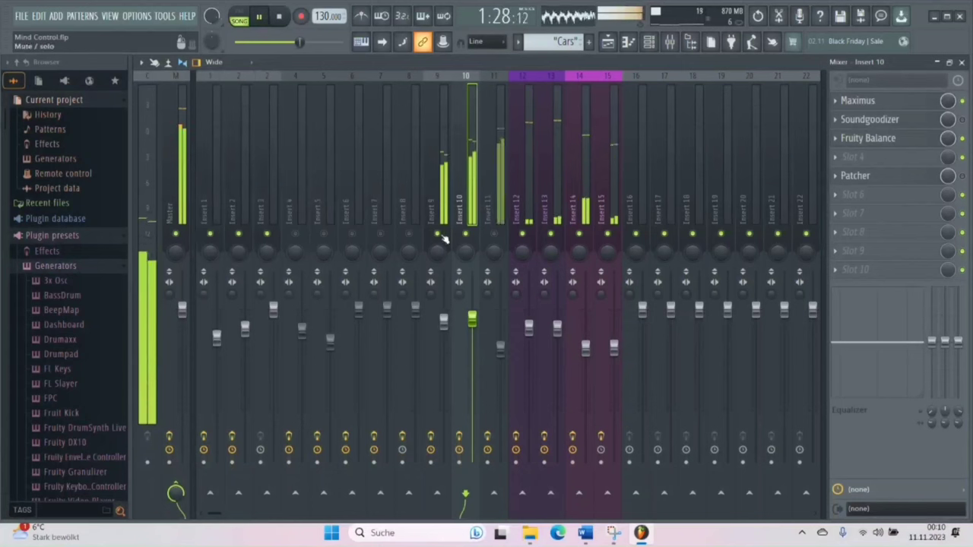
click(352, 236)
click(440, 236)
click(410, 236)
click(438, 235)
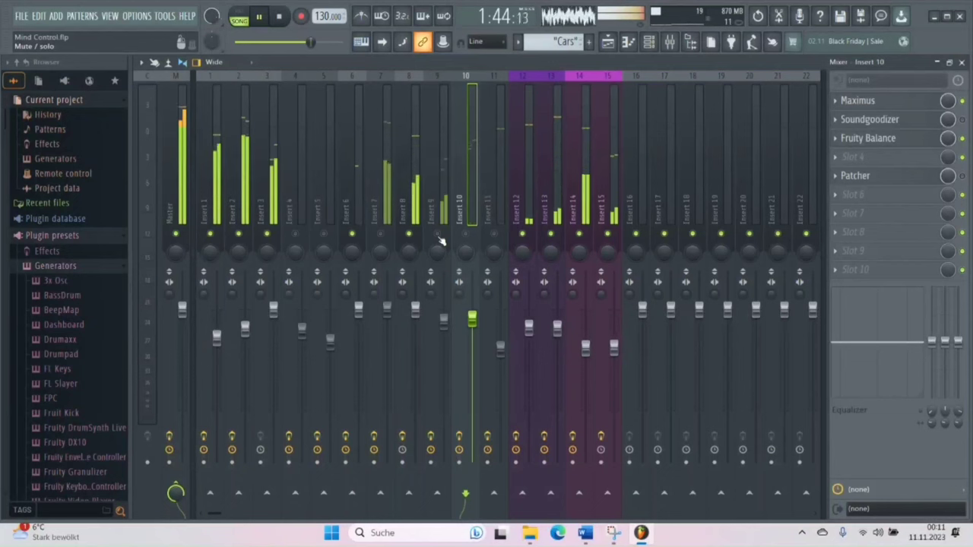
Unmute Inserts 7 and 9, stop playback, and unmute the remaining Inserts 4, 5, 10 and 11.
click(380, 234)
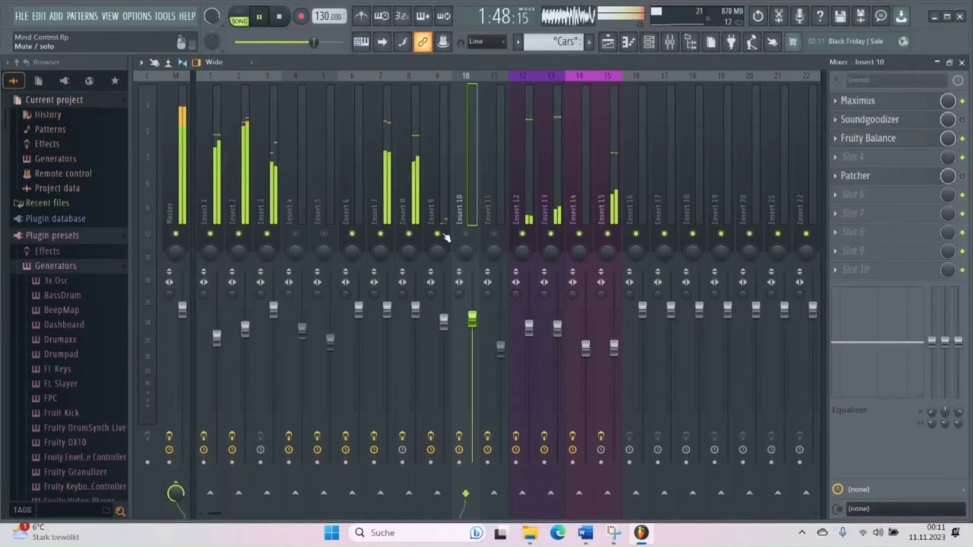
click(280, 18)
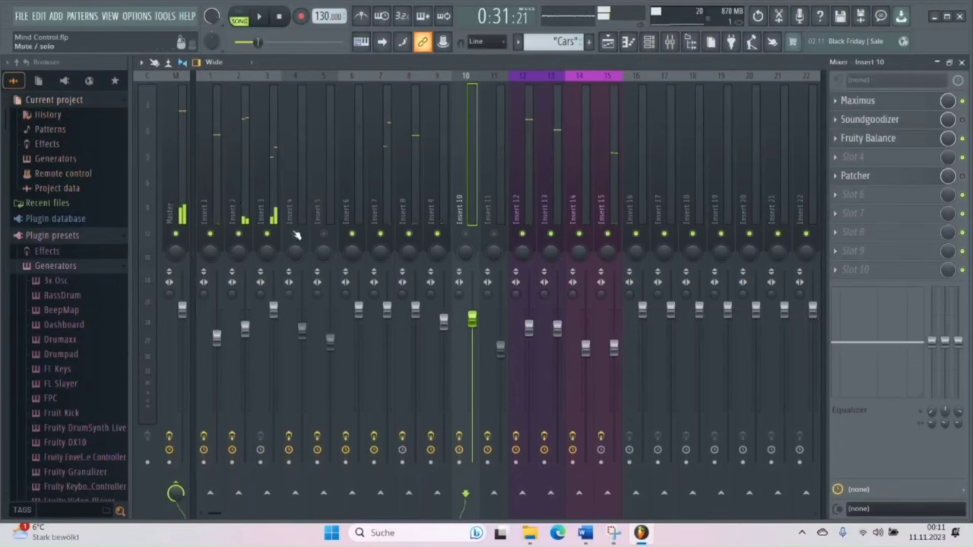
click(465, 235)
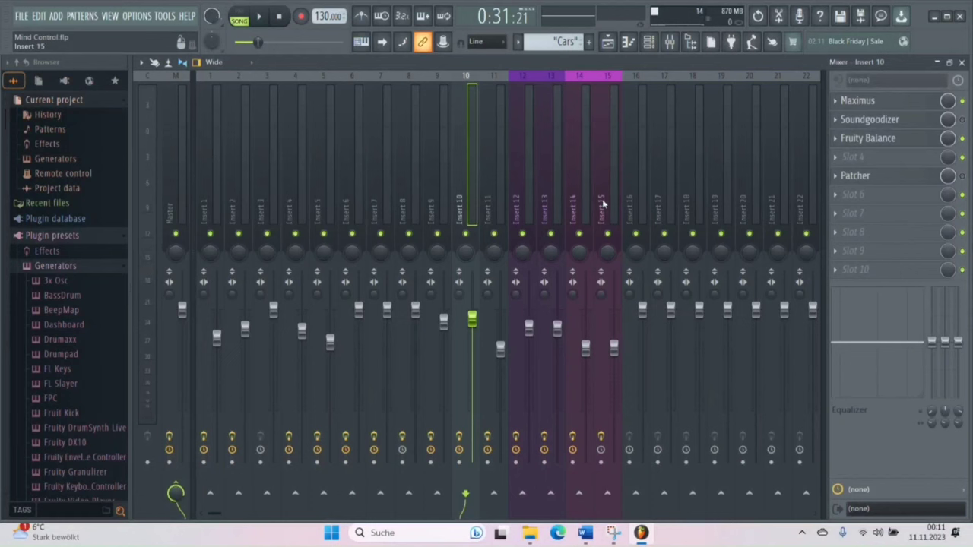
Select the Master track, look over the plugins available for slot 3, and open the Master's Maximus maximized.
click(182, 202)
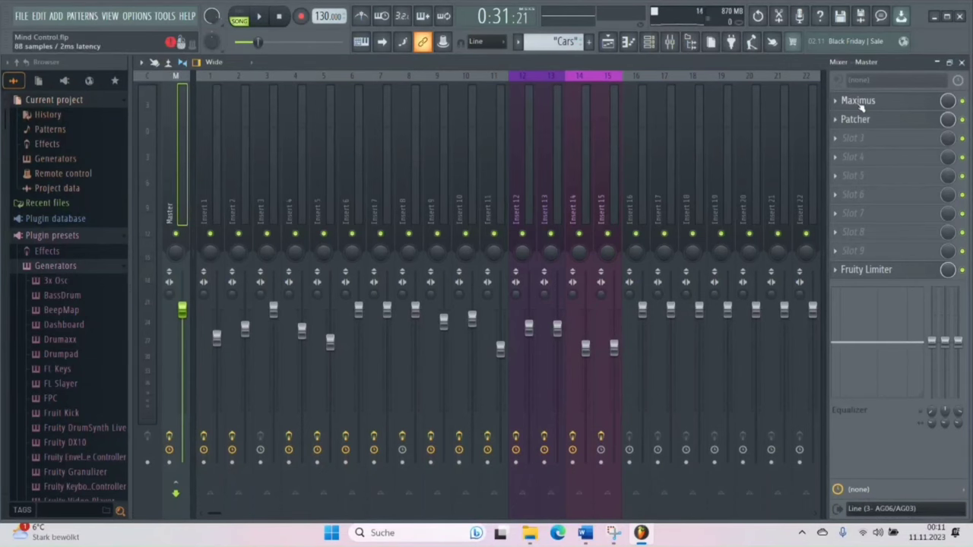
click(851, 138)
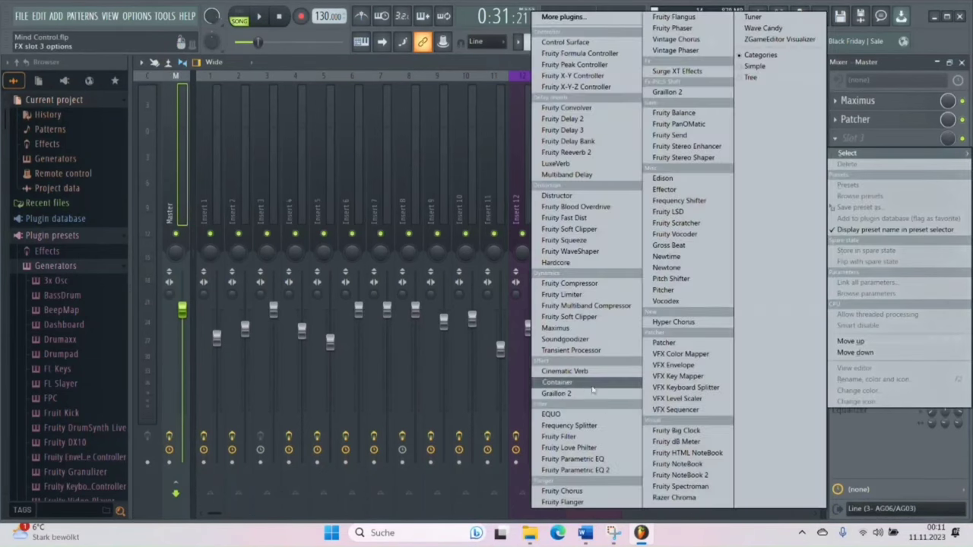
click(881, 101)
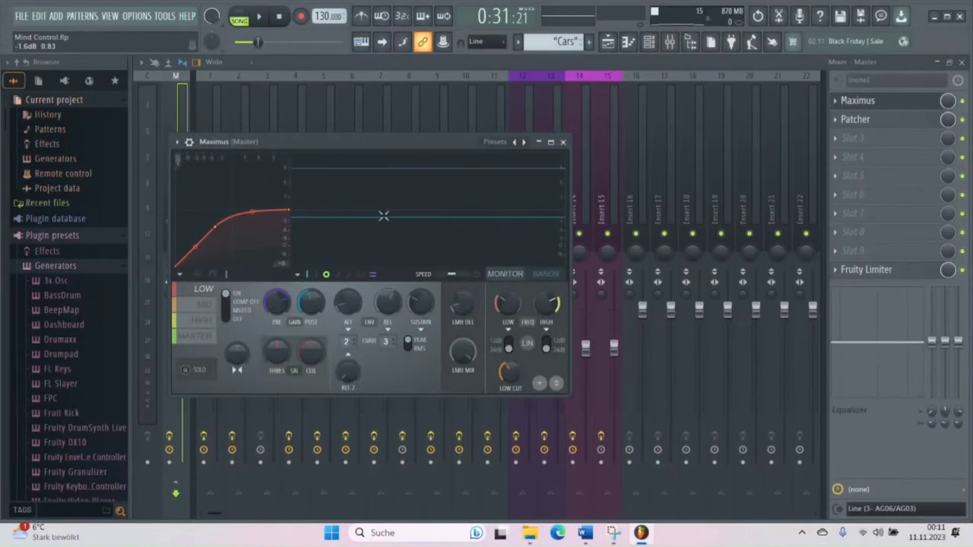
click(550, 143)
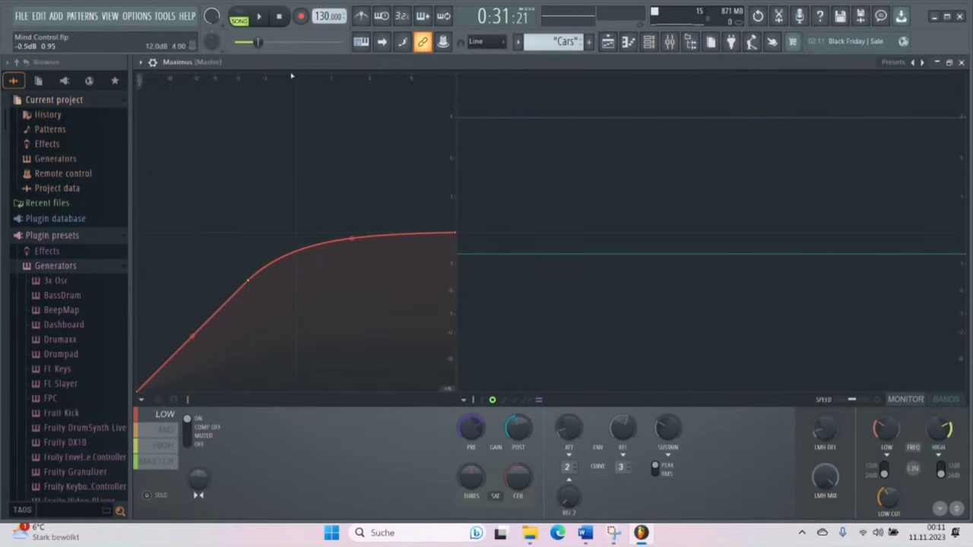
Try the Punchy drums preset in the Master's Maximus and replace it with the Clear master preset.
click(893, 64)
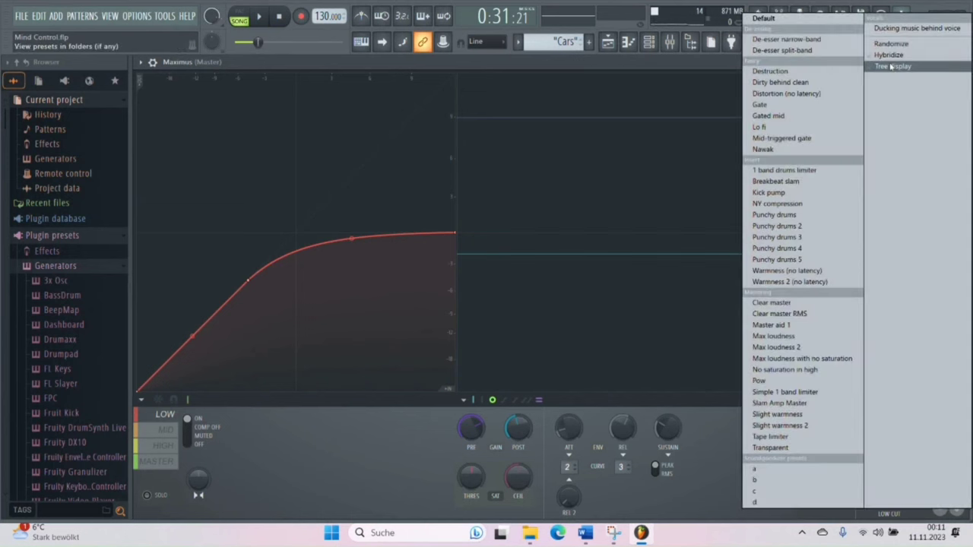
click(803, 216)
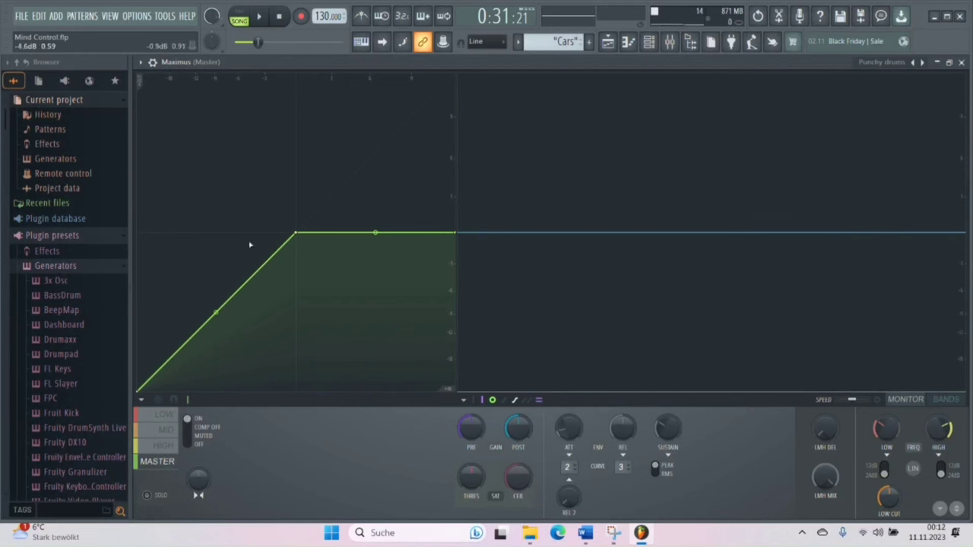
click(903, 60)
click(798, 314)
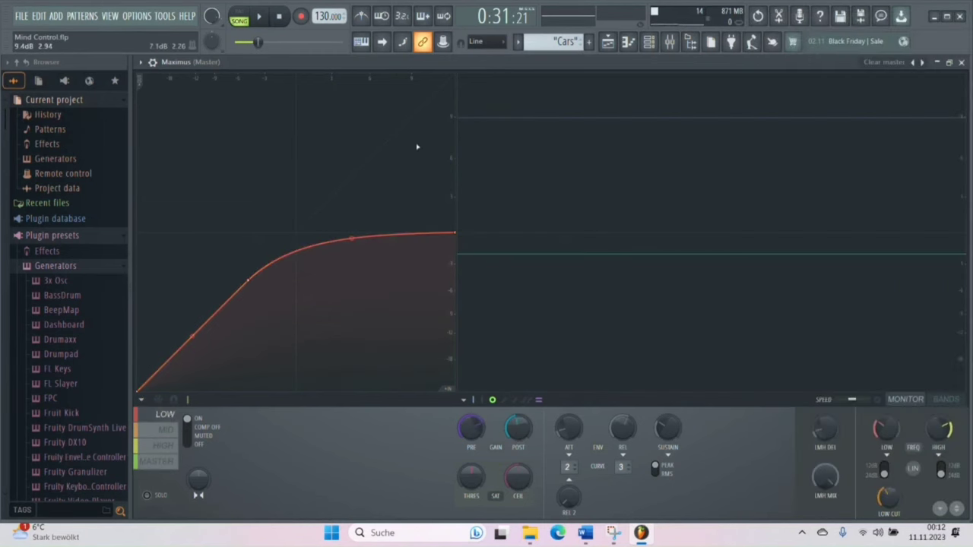
Return the Master's Maximus to a floating window, look through its preset list, and close the plugin.
click(958, 65)
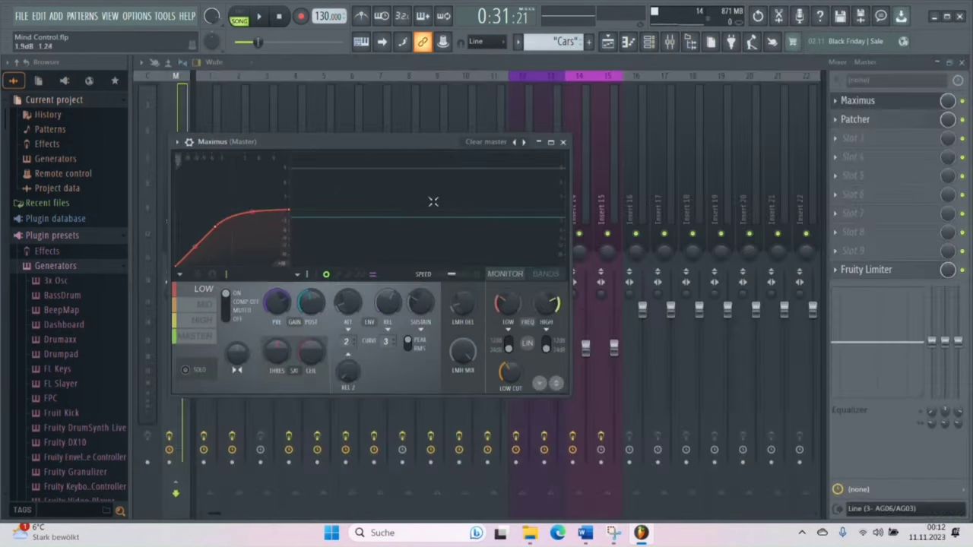
drag(427, 150, 478, 171)
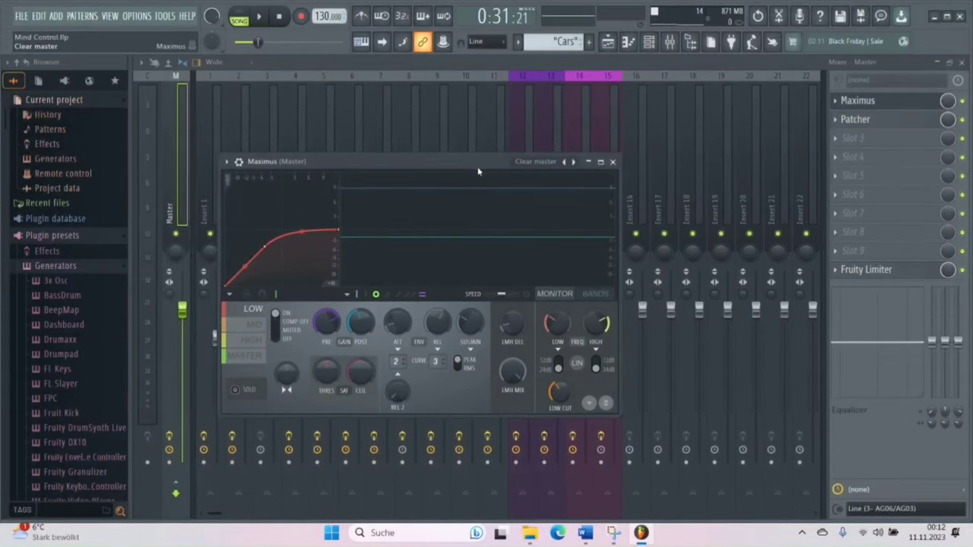
click(549, 162)
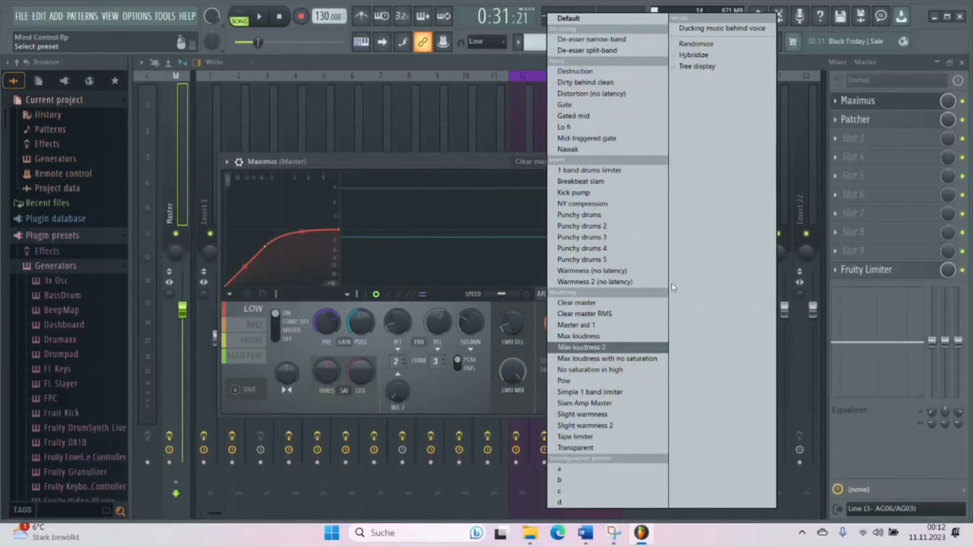
click(467, 158)
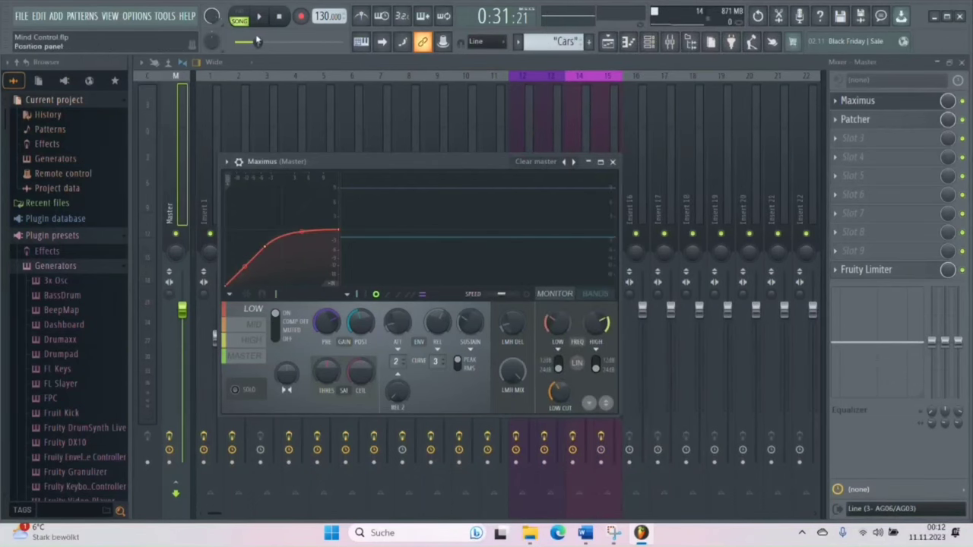
drag(364, 162, 357, 323)
Mute Inserts 1 to 6 and 8 to 11, keep Insert 7 active, and start song playback.
click(495, 236)
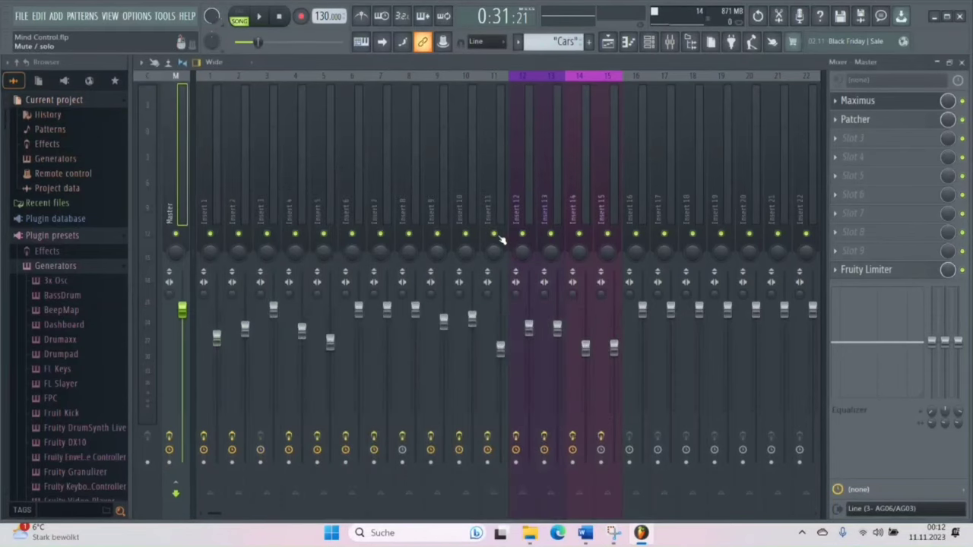
click(437, 235)
click(408, 235)
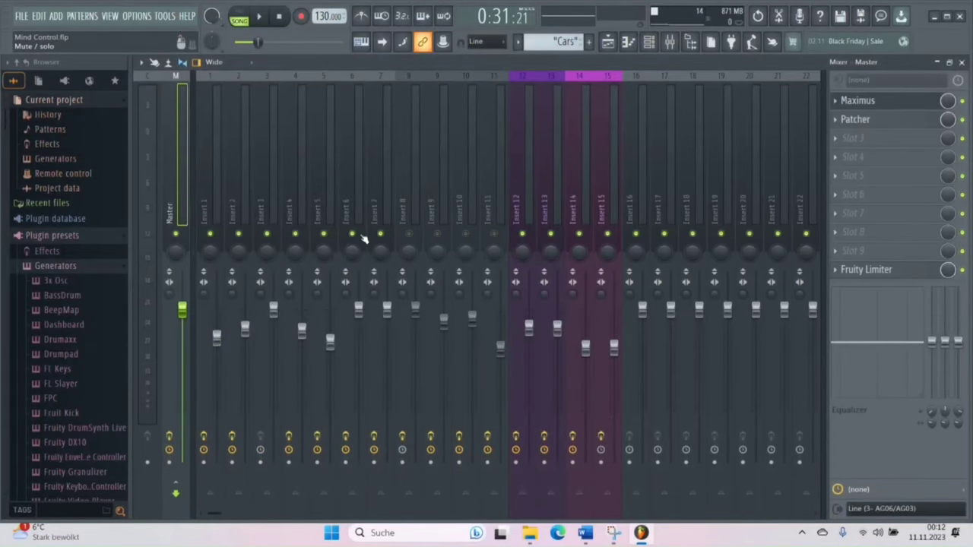
click(352, 234)
click(323, 234)
click(295, 235)
click(267, 234)
click(238, 234)
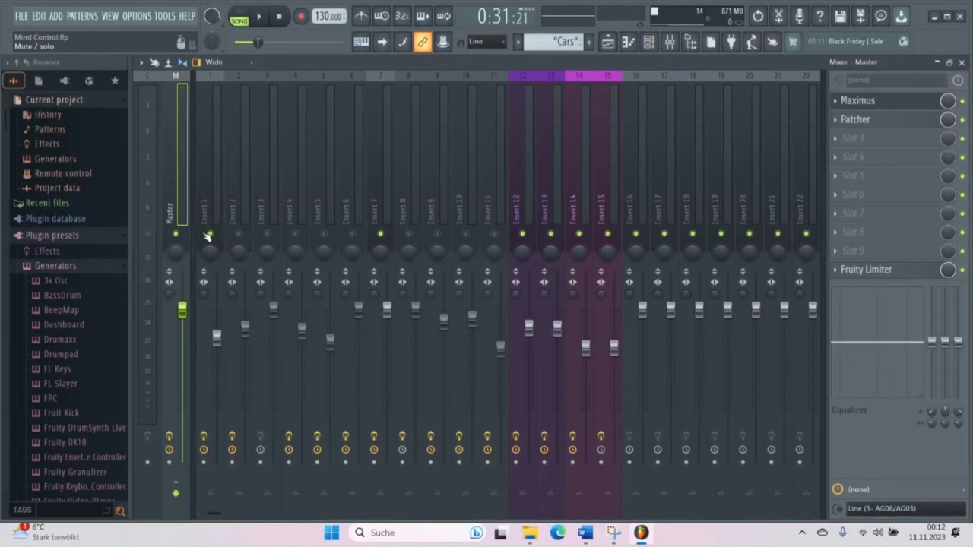
click(209, 234)
click(260, 21)
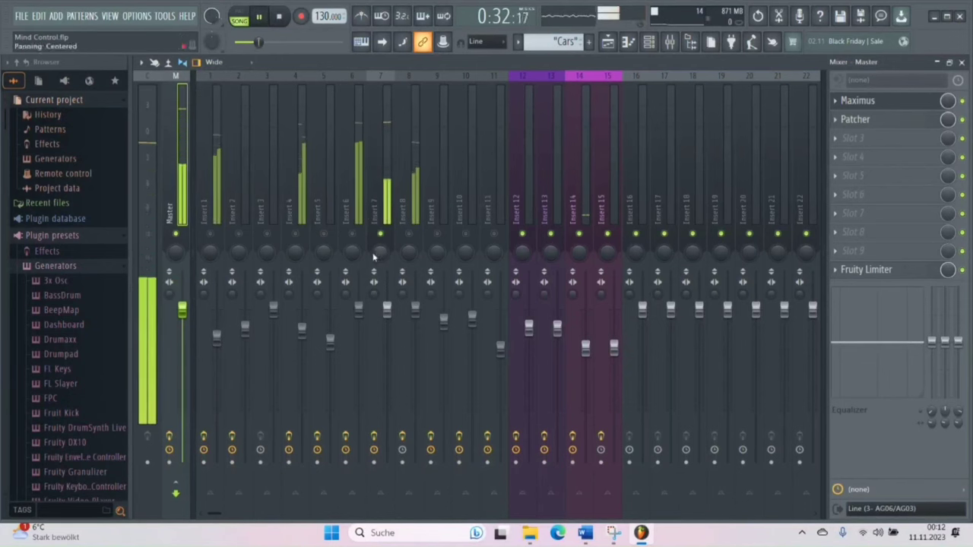
Unmute Insert 6 in place of Insert 7, and mute Inserts 12 to 15.
click(352, 234)
click(380, 234)
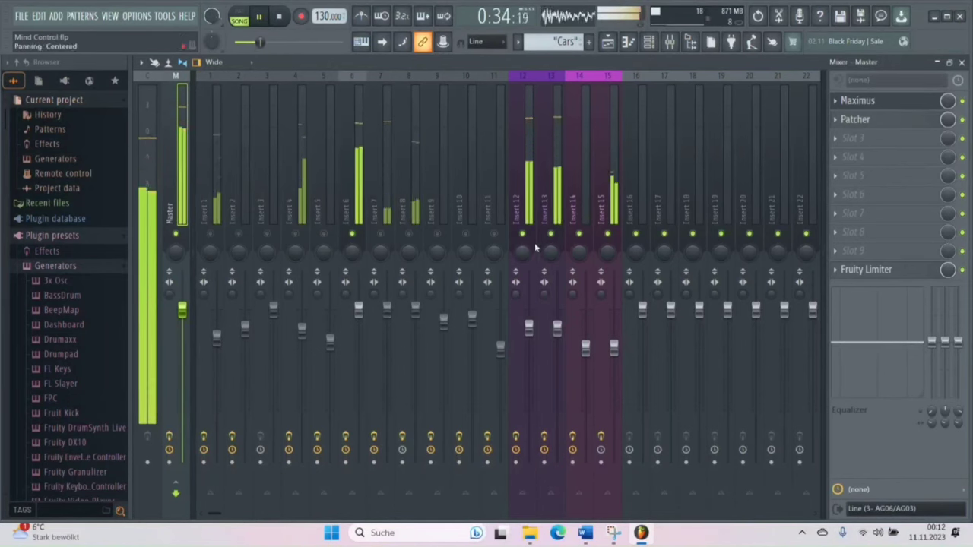
click(522, 234)
click(550, 234)
click(578, 234)
click(607, 234)
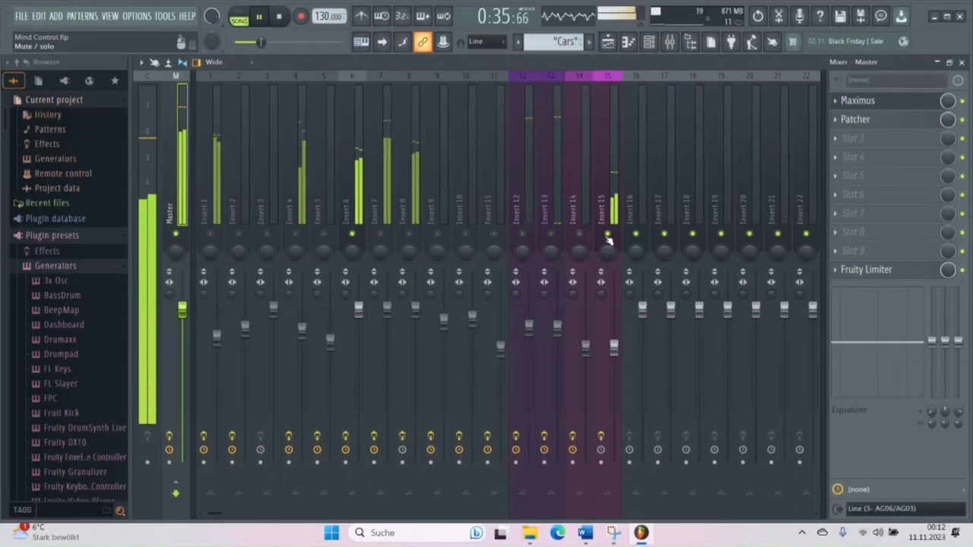
Audition Insert 4 in place of Insert 6, switch to Insert 5 alone, and restart playback.
click(296, 234)
click(352, 235)
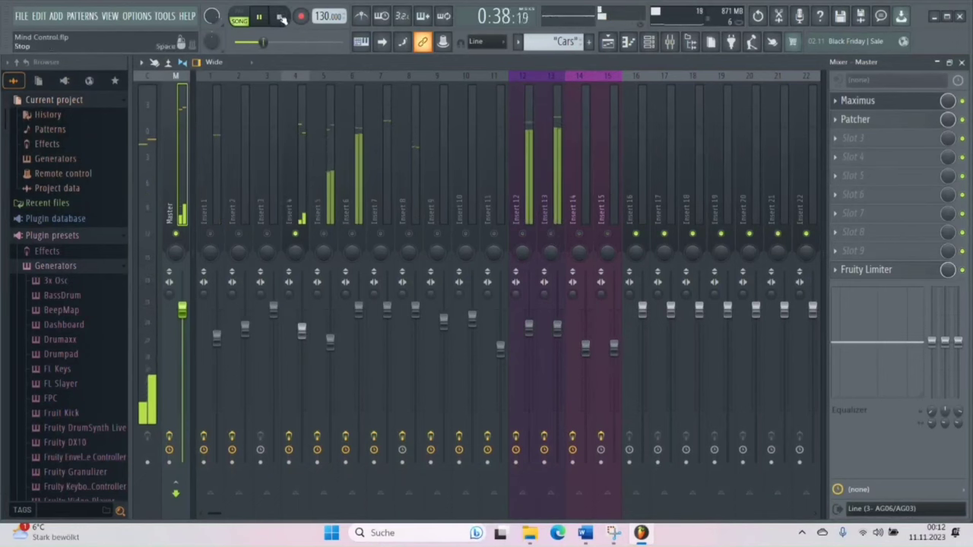
key(space)
click(324, 235)
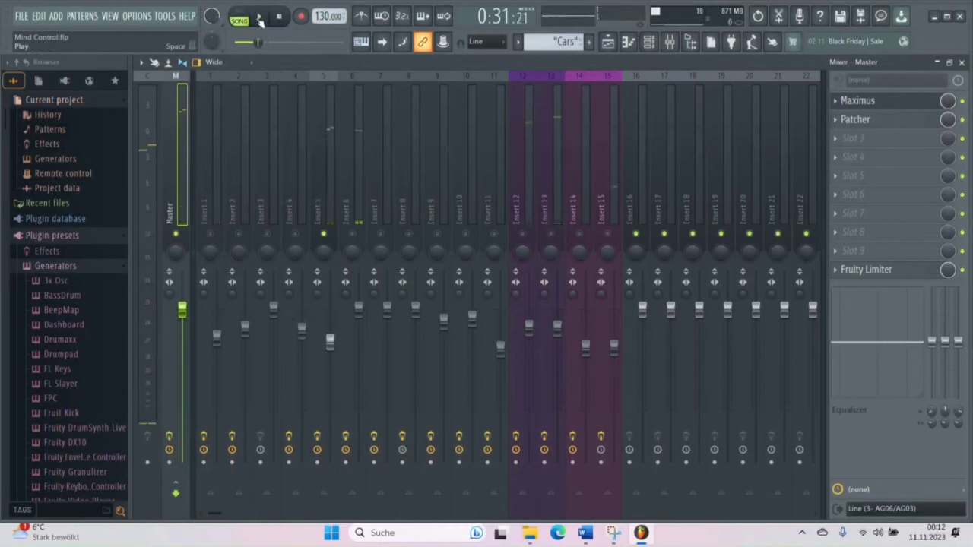
key(space)
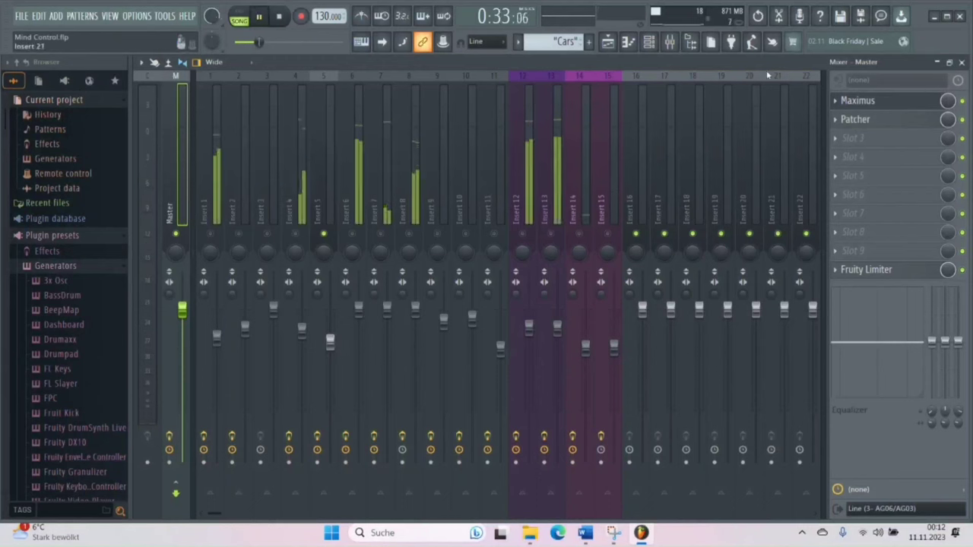
Open the Master's Maximus, move its window lower, and load the Punchy drums 4 preset.
click(871, 106)
drag(483, 321, 502, 255)
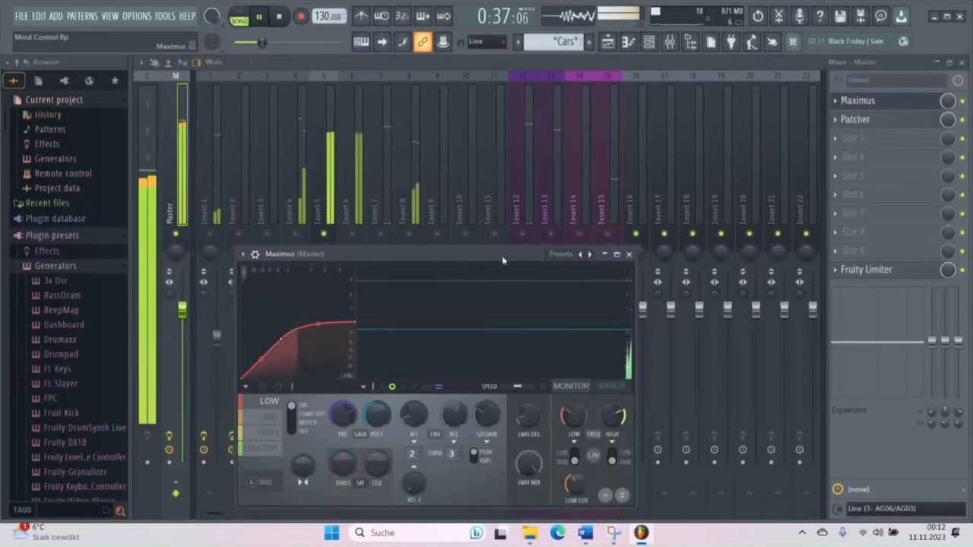
click(562, 252)
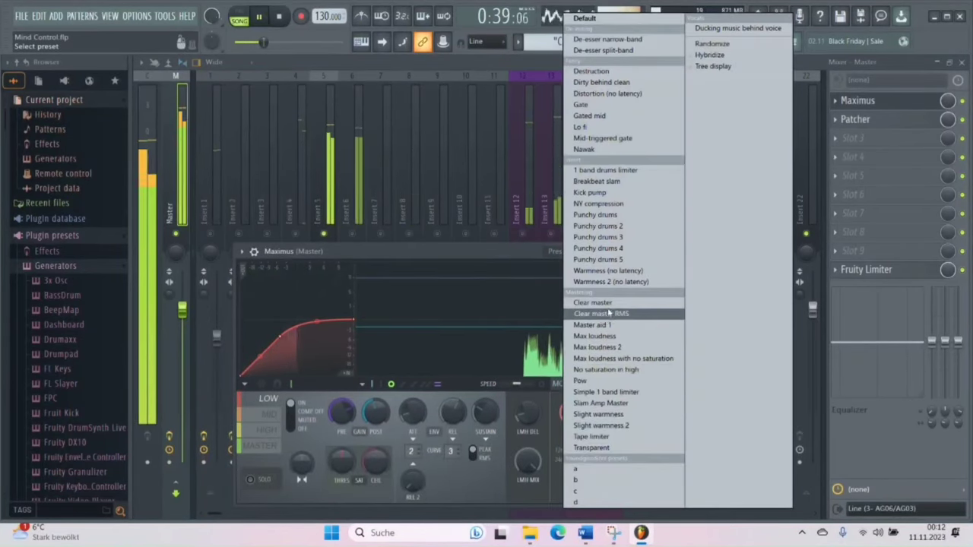
click(622, 248)
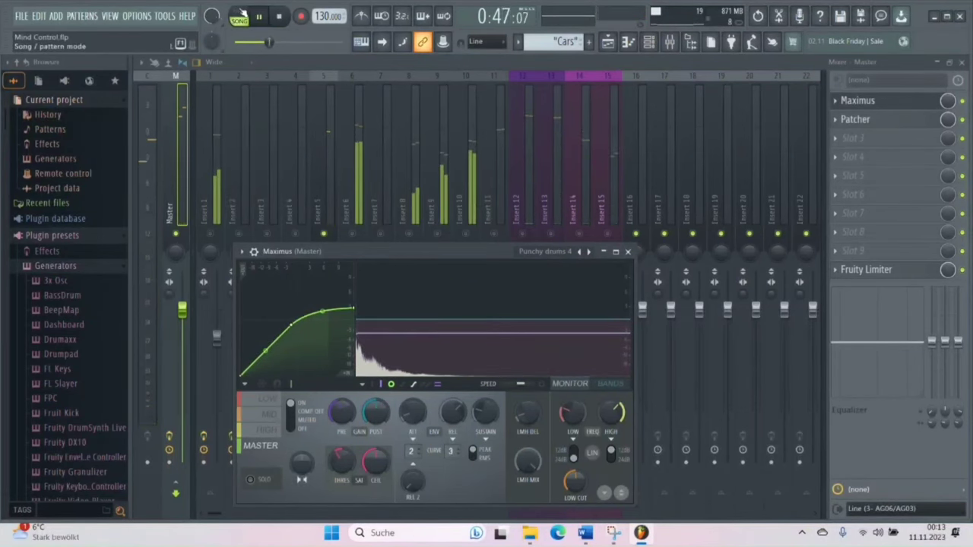
Switch playback to pattern mode and show the pattern list in the Playlist's picker.
key(l)
click(607, 41)
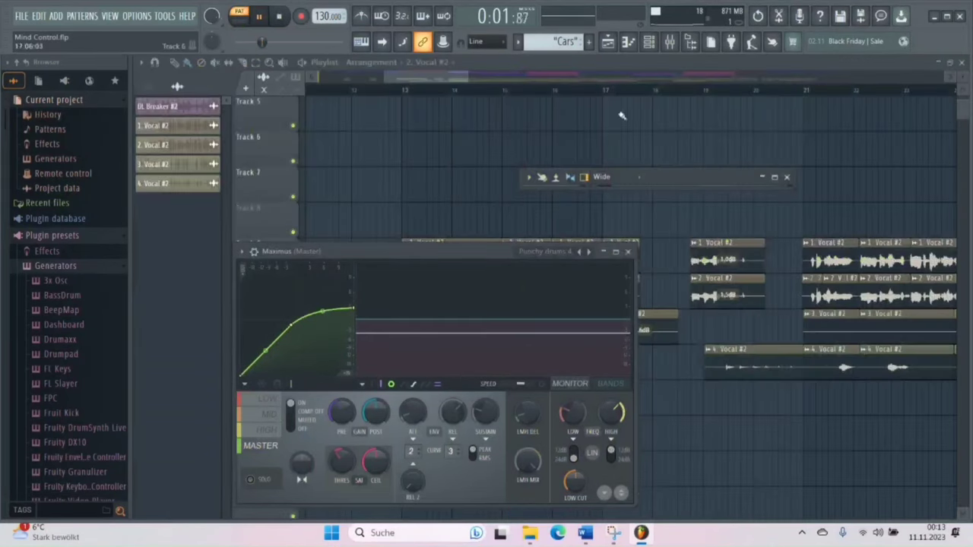
click(150, 90)
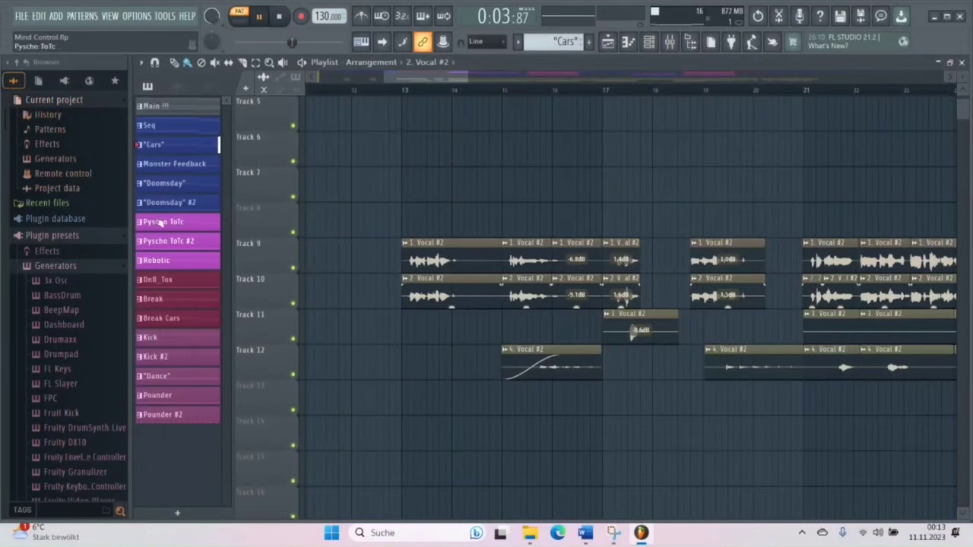
Audition the DnB_Tox, "Cars", Seq and "Dance" patterns, then stop and play the Robotic pattern.
click(180, 281)
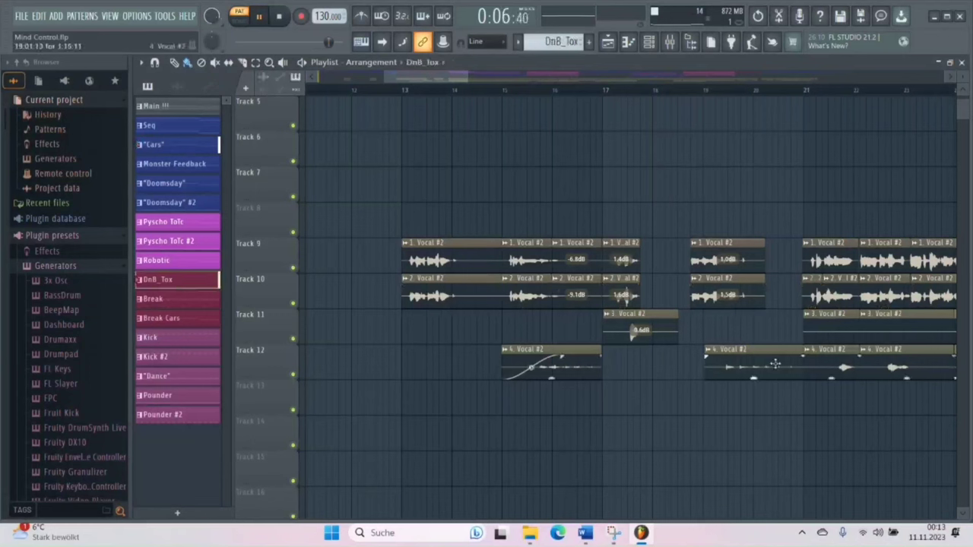
click(174, 144)
click(180, 128)
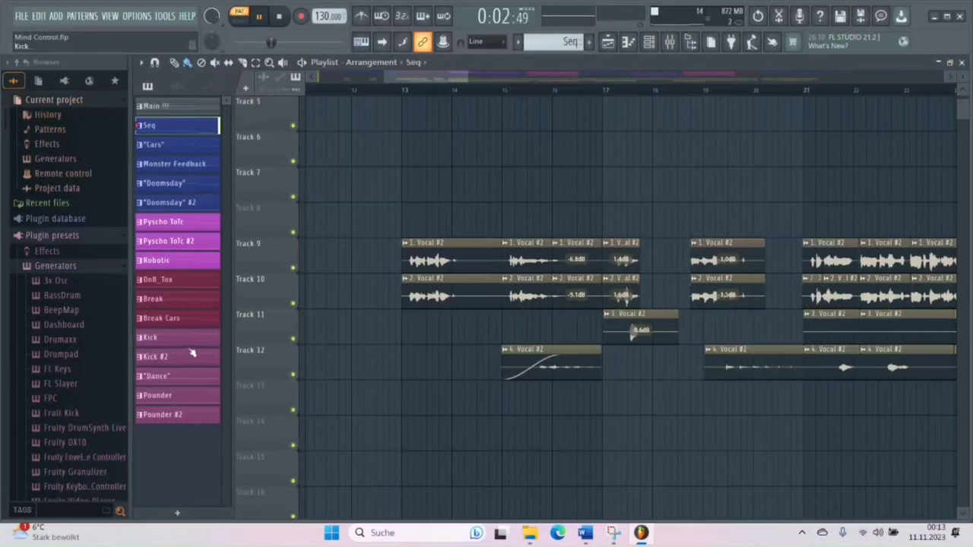
click(180, 380)
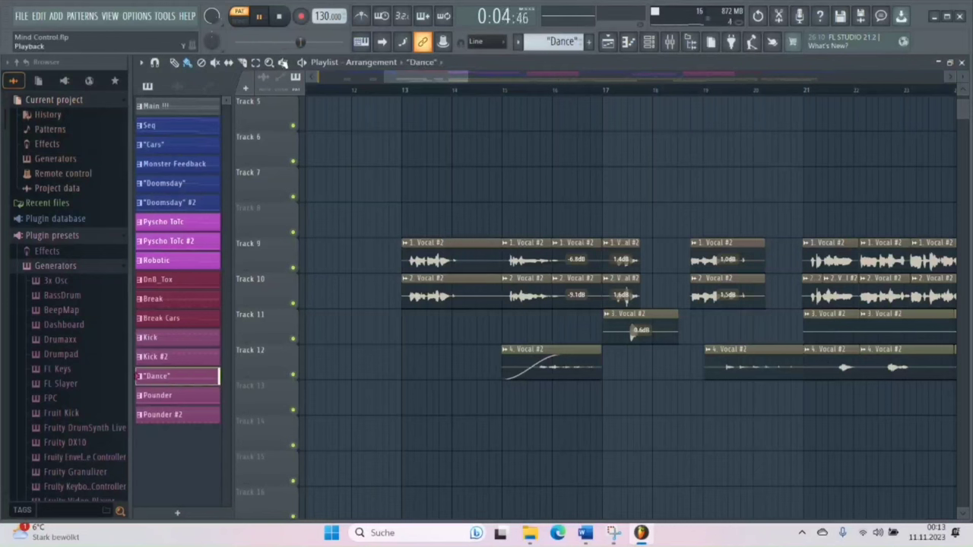
key(space)
click(196, 262)
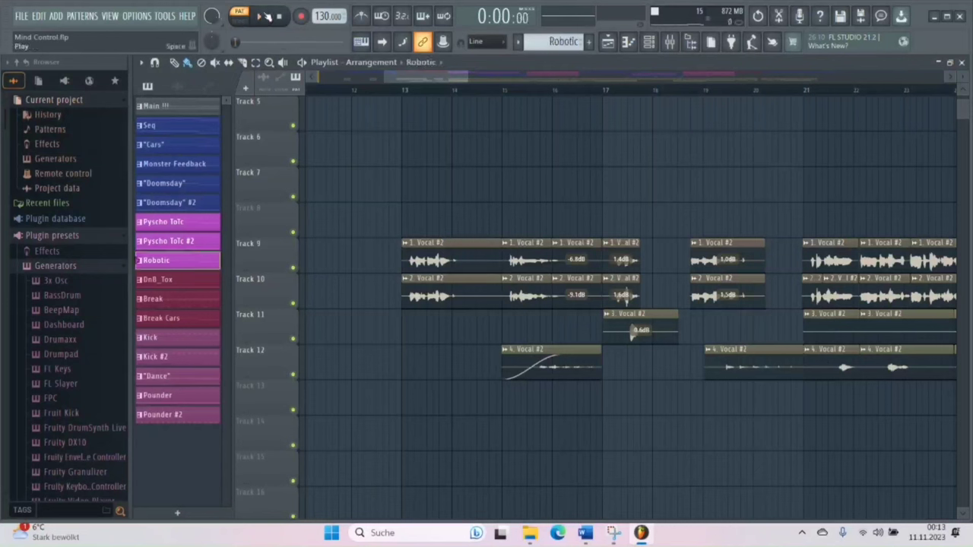
key(space)
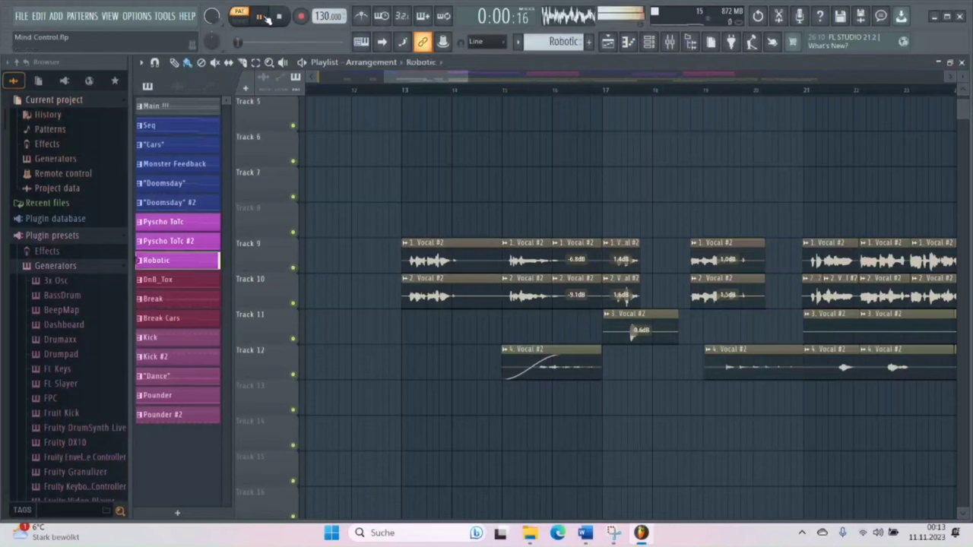
Return to the mixer maximized, select Insert 5, and open its Maximus.
click(679, 45)
click(775, 177)
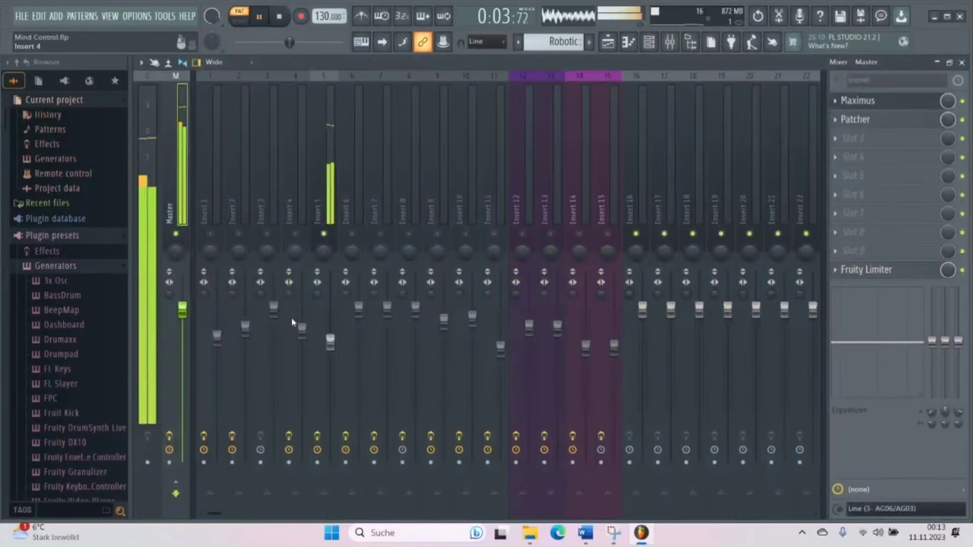
click(320, 312)
click(884, 106)
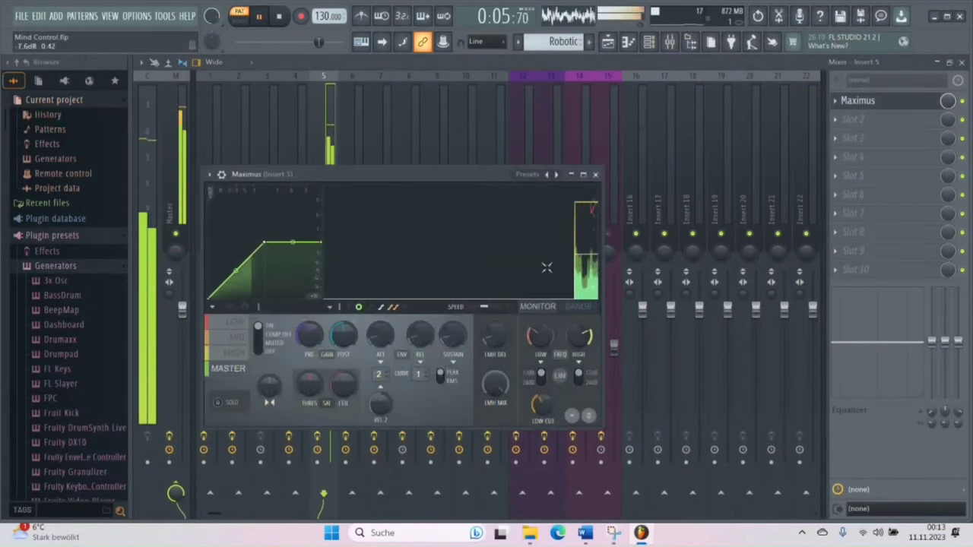
Load the Clear master preset in Insert 5's Maximus, listen to the Robotic pattern, and stop playback.
click(527, 175)
click(566, 303)
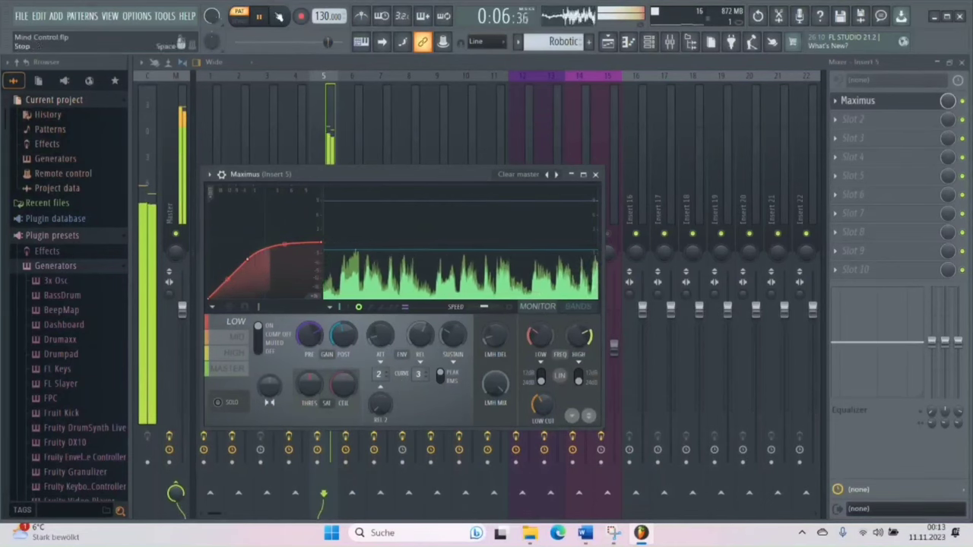
key(space)
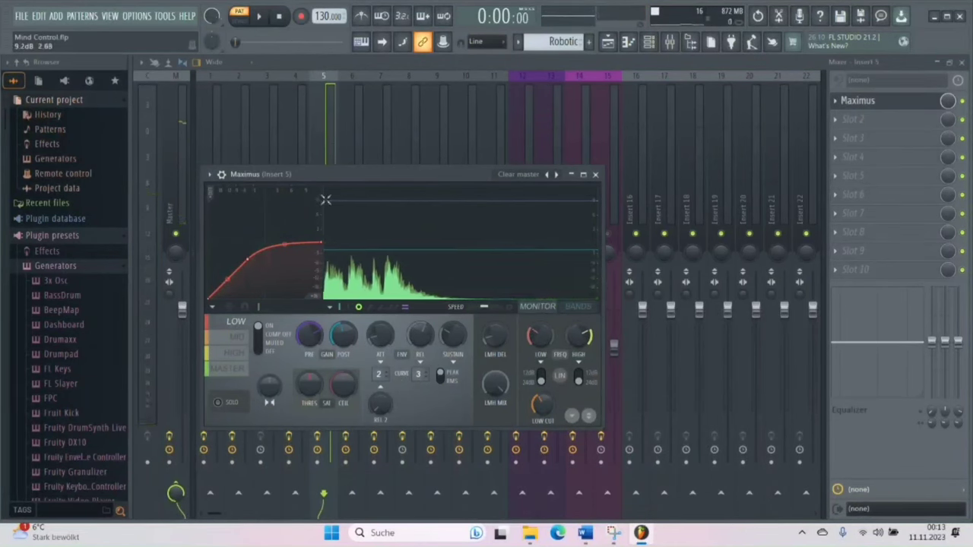
Load the Punchy drums preset in Insert 5's Maximus and play the Robotic pattern briefly.
click(517, 174)
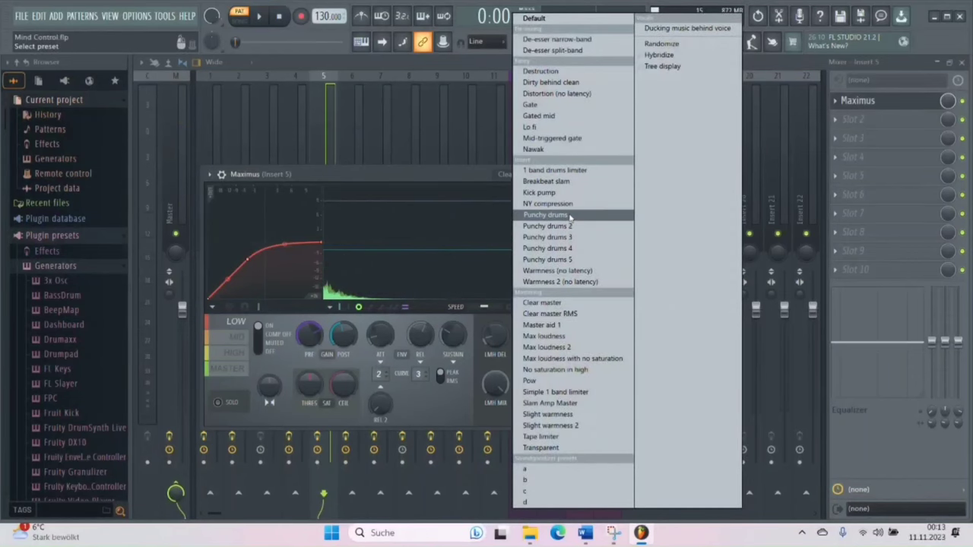
click(547, 215)
key(space)
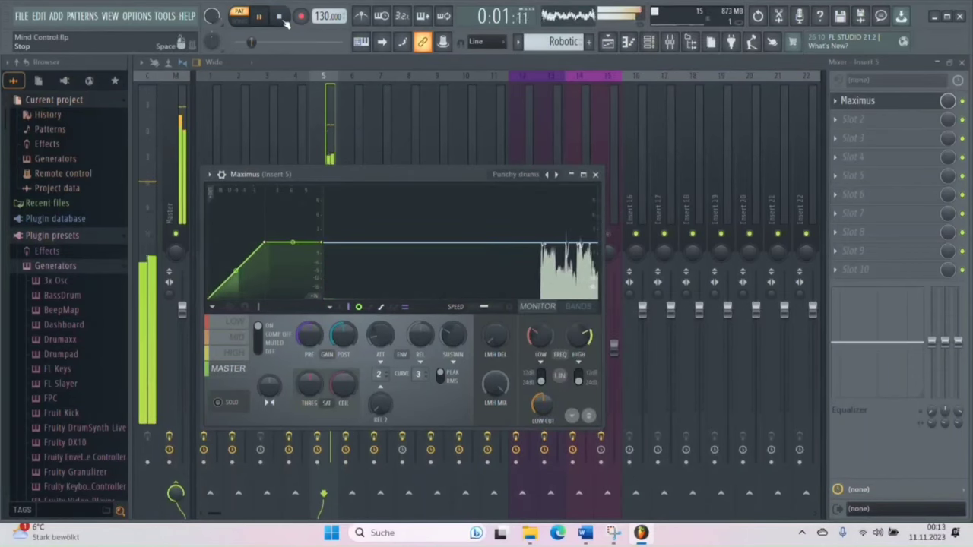
click(282, 18)
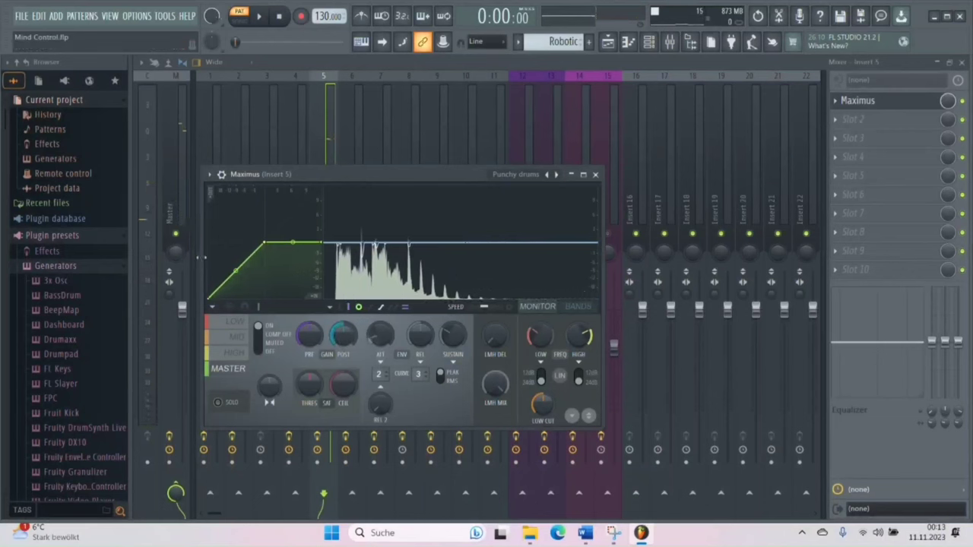
Show the low band of Insert 5's Maximus and switch back to the Clear master preset for comparison.
click(231, 320)
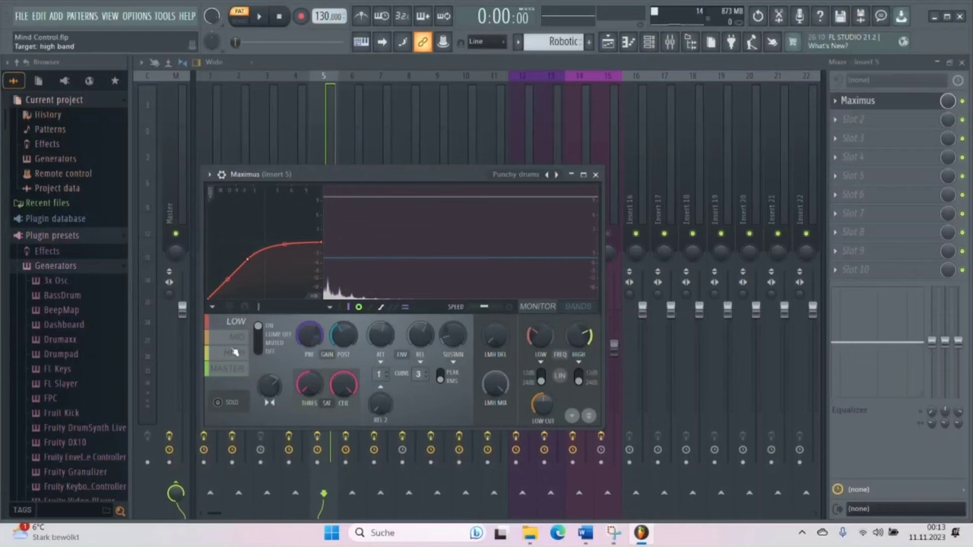
click(528, 176)
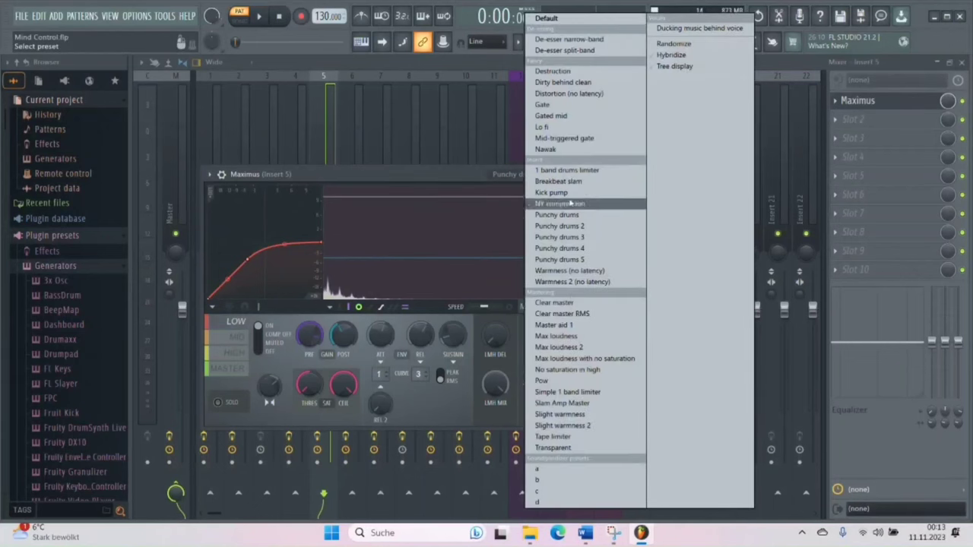
click(566, 304)
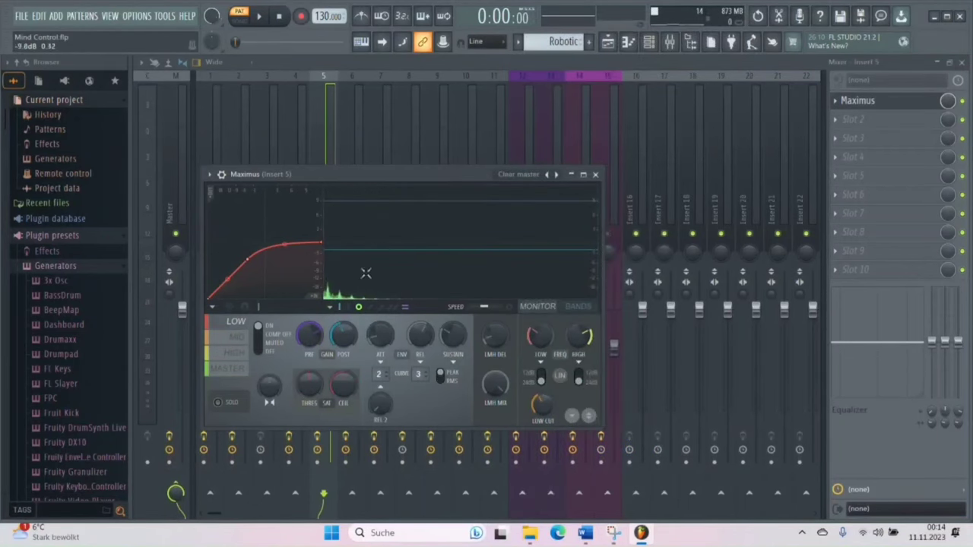
Reload the Punchy drums preset in Insert 5's Maximus and show its low band.
click(533, 175)
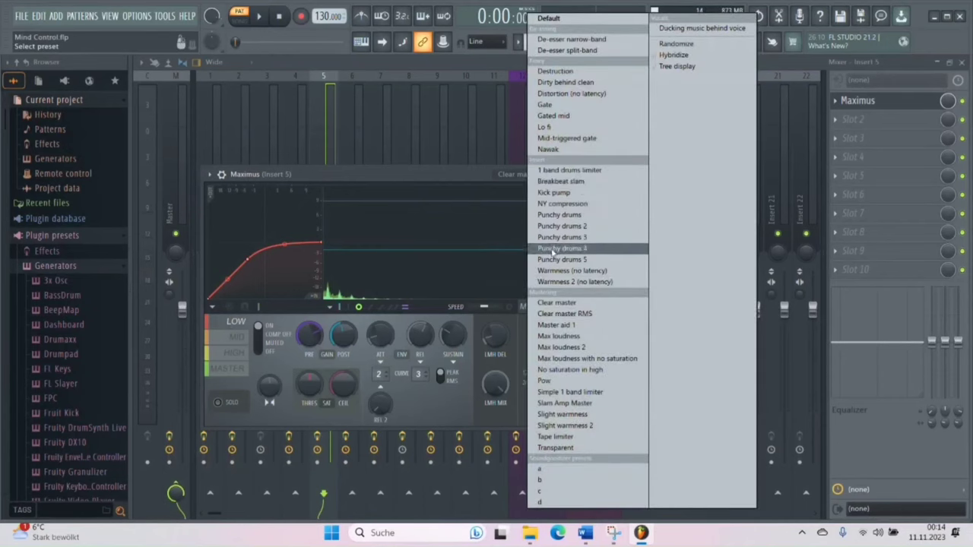
click(580, 213)
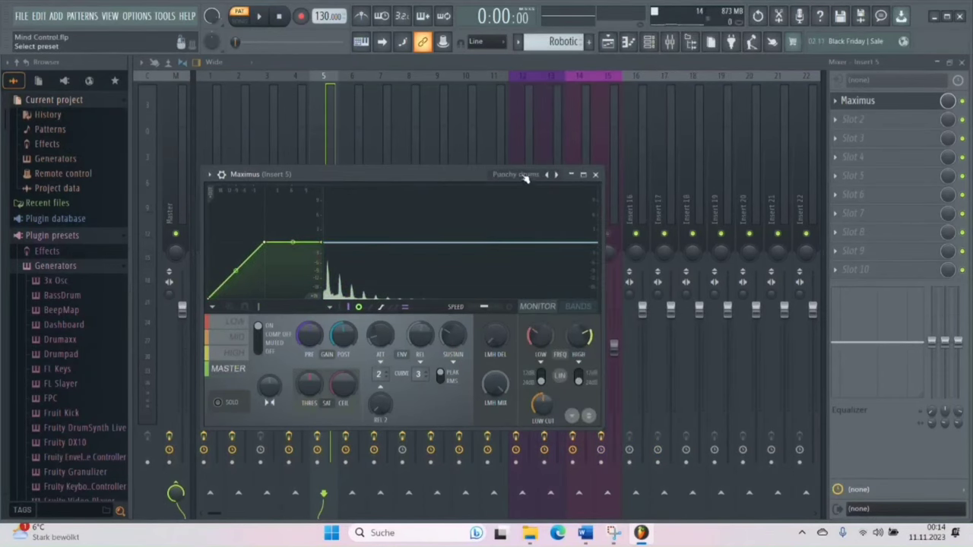
click(236, 323)
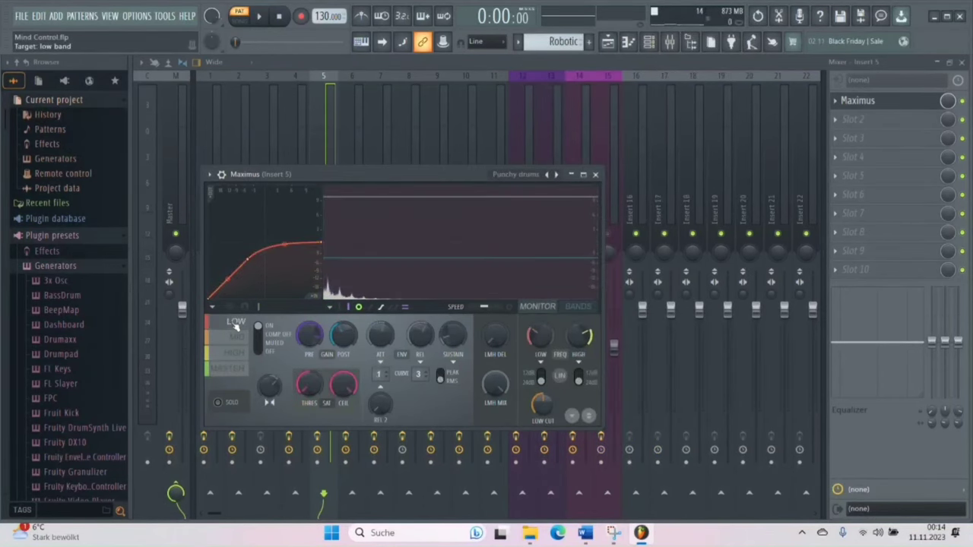
Load the Clear master preset in Insert 5's Maximus and show its mid band.
click(530, 174)
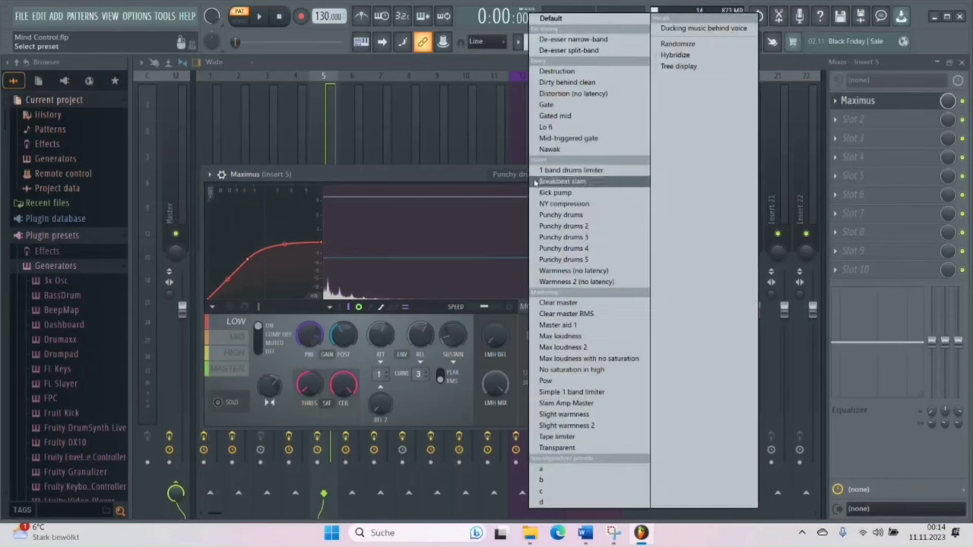
click(585, 366)
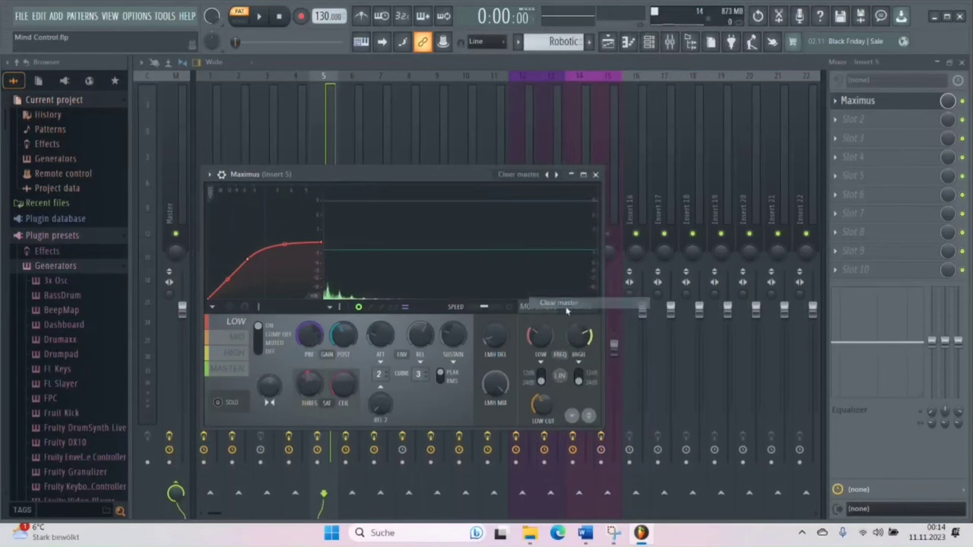
click(238, 338)
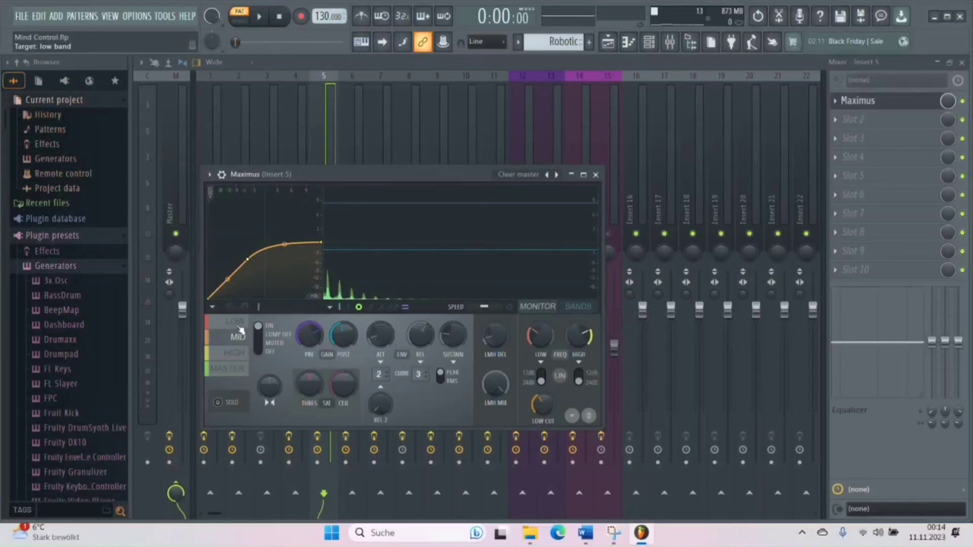
Show the low band of Insert 5's Maximus and play the Robotic pattern briefly.
click(238, 330)
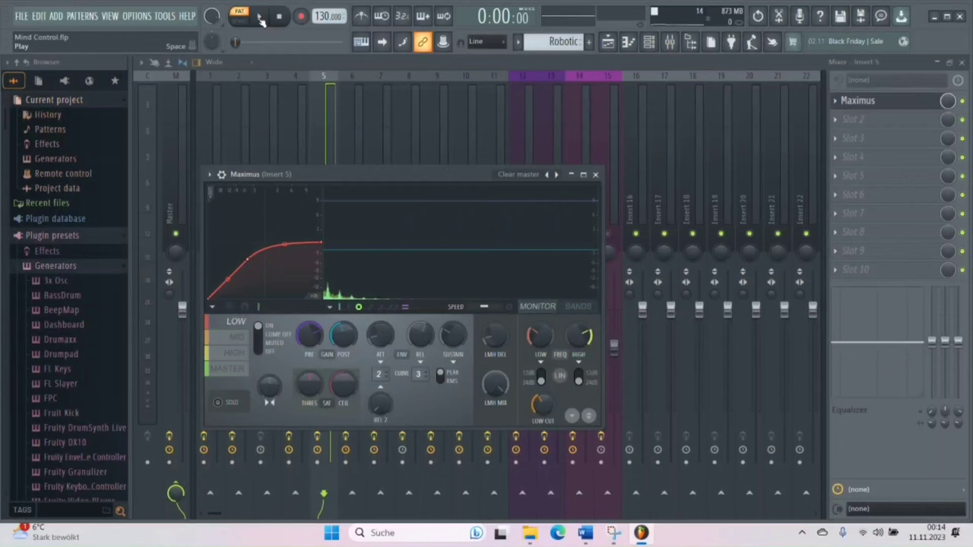
click(261, 17)
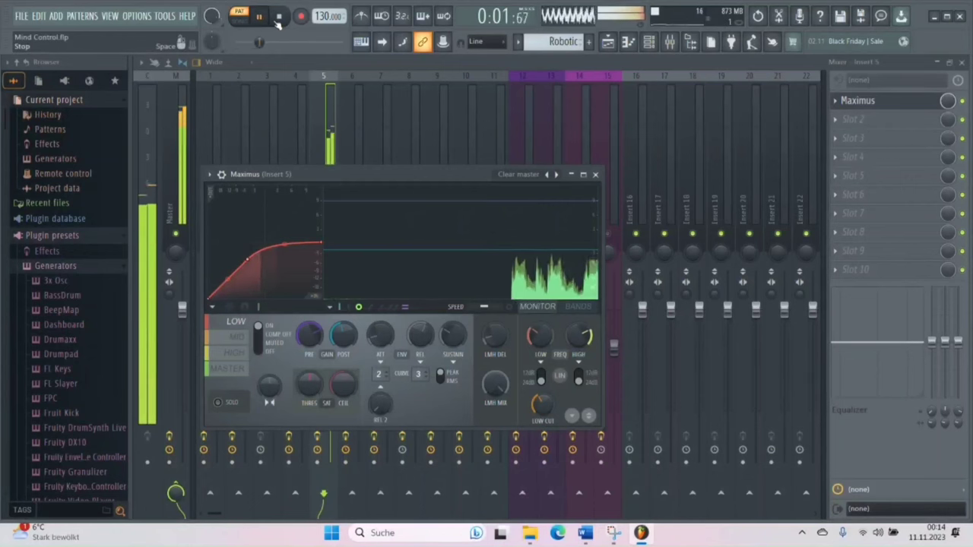
click(278, 17)
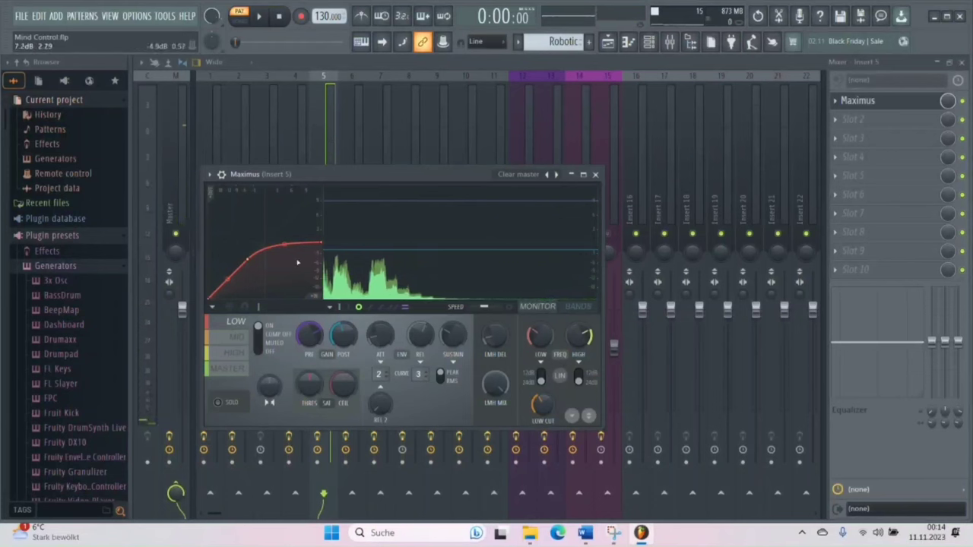
Raise the knee point of the mid band's compression curve in Insert 5's Maximus.
click(237, 337)
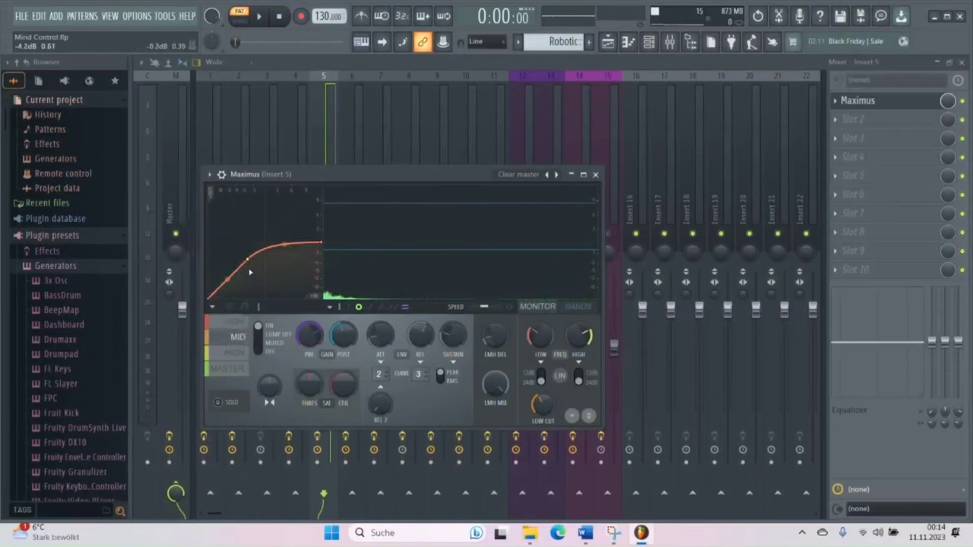
drag(249, 260, 264, 243)
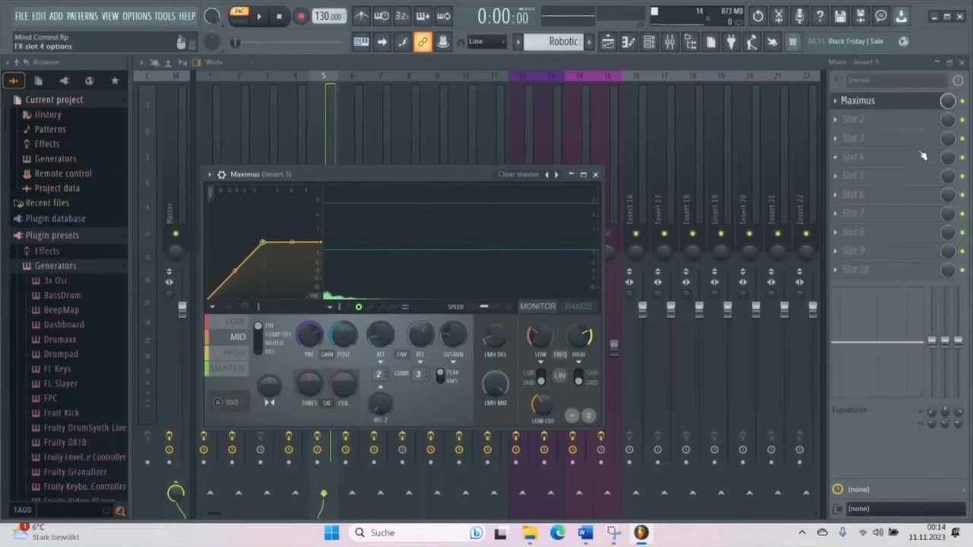
Add Patcher to Insert 5's second effect slot and load its 3 Band Splitter preset.
click(897, 121)
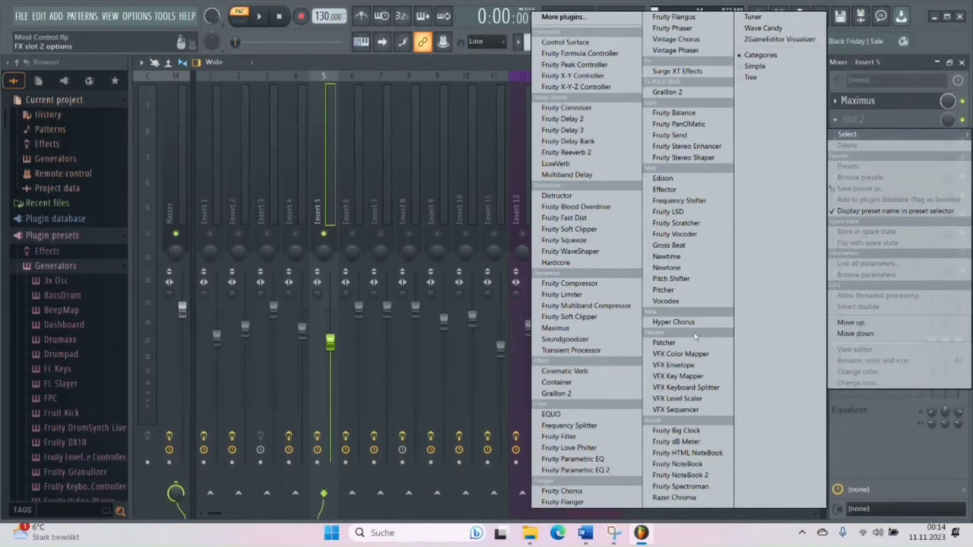
click(667, 342)
click(528, 193)
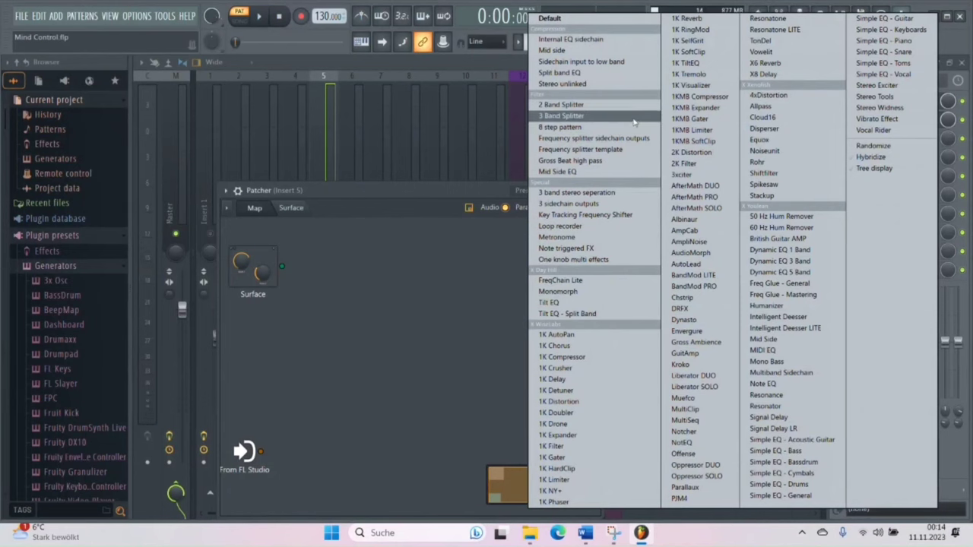
click(632, 123)
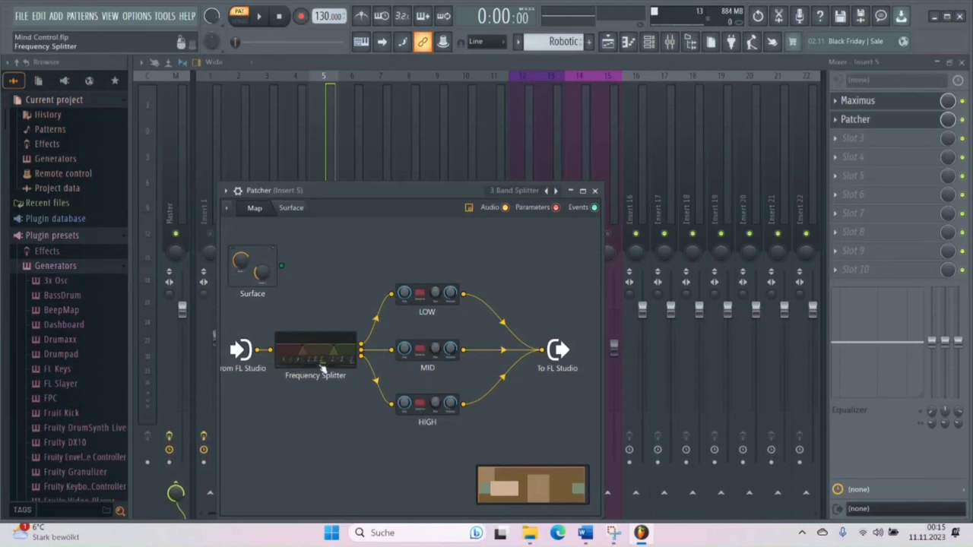
Close Patcher and delete it from Insert 5's second effect slot.
click(596, 191)
right_click(844, 120)
click(845, 134)
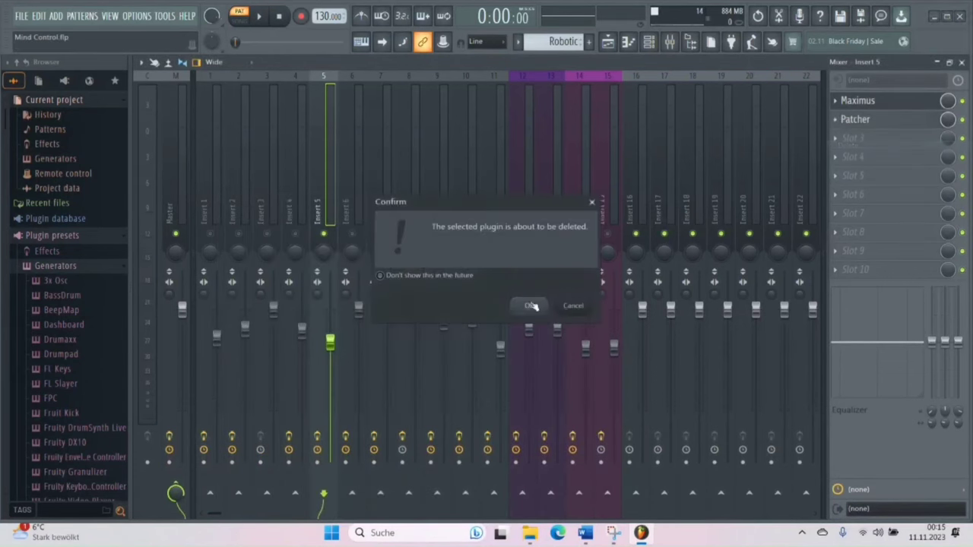
click(530, 306)
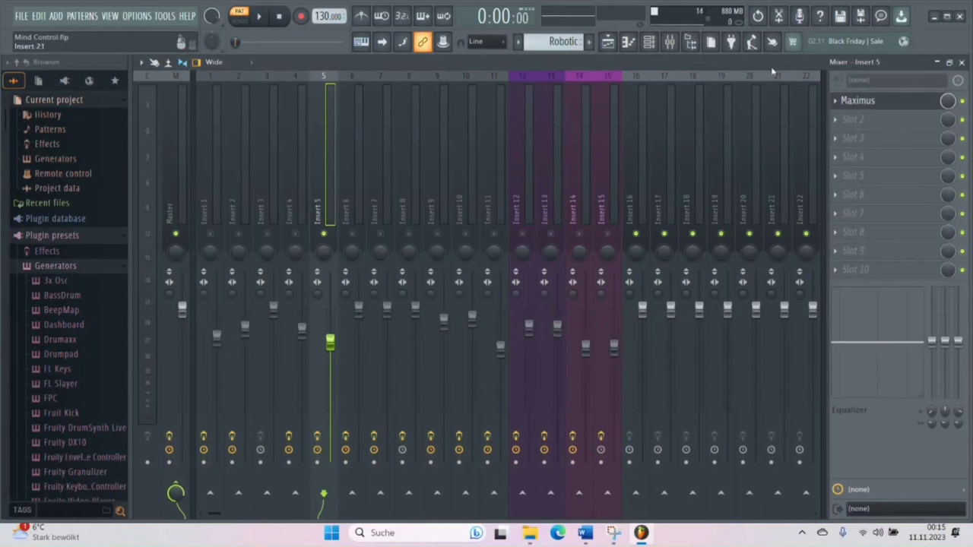
Reopen Insert 5's Maximus and reshape the mid and high band compression curves, bending their lower sections upward.
click(889, 103)
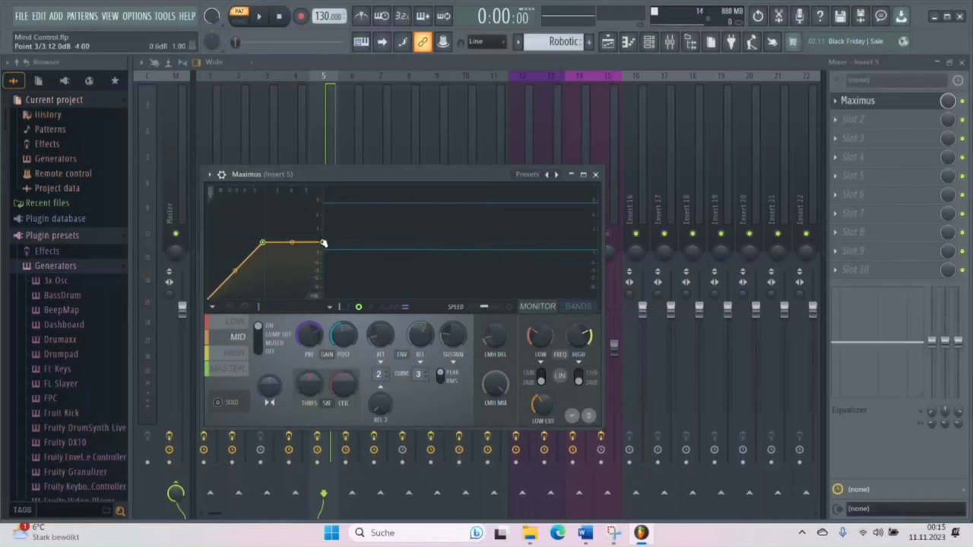
drag(324, 244, 324, 244)
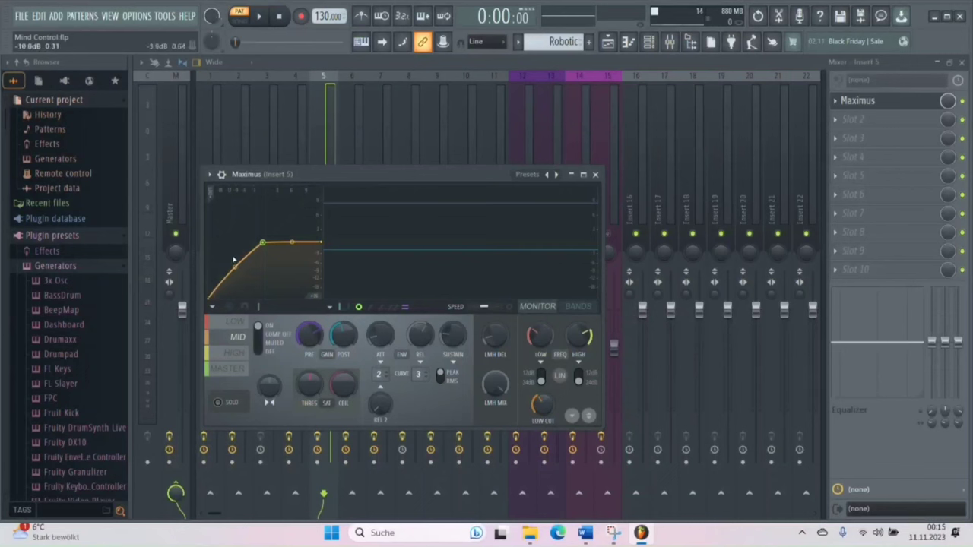
click(236, 353)
mouse_move(248, 262)
mouse_down()
mouse_move(257, 252)
mouse_move(234, 266)
mouse_up()
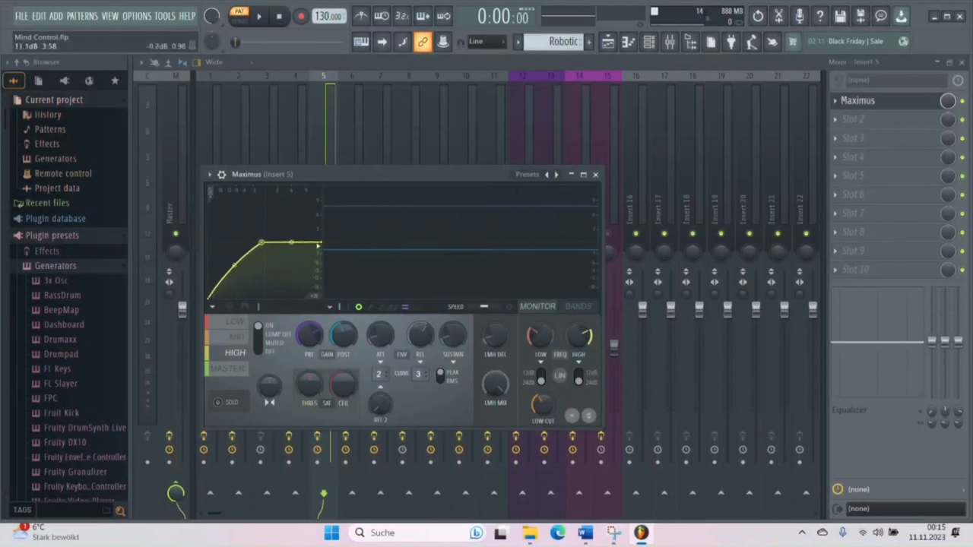
drag(324, 243, 323, 240)
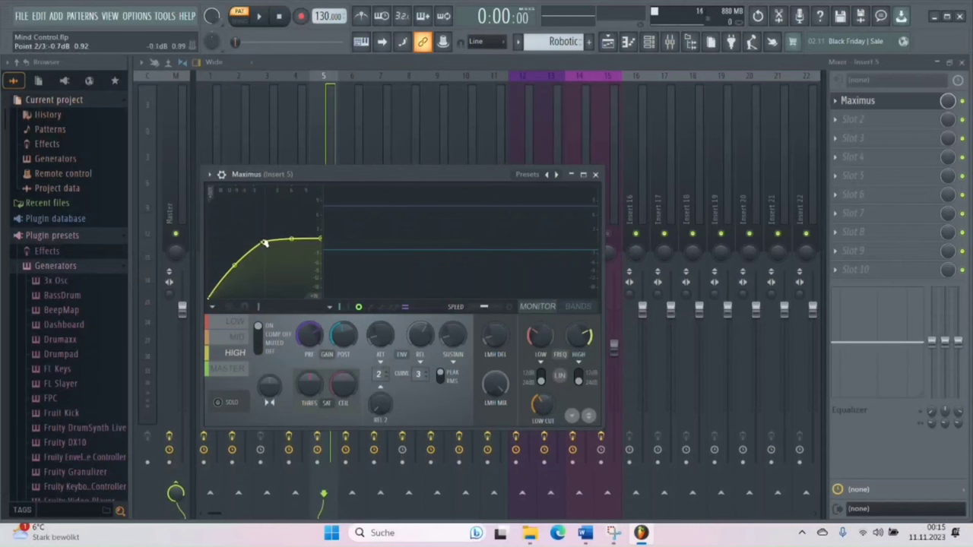
drag(262, 242, 261, 239)
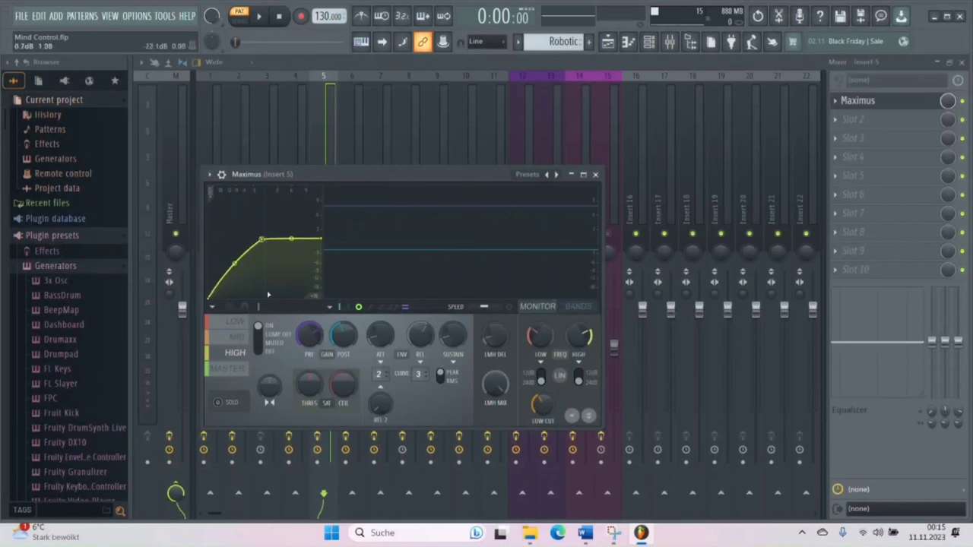
Lower the master band's curve in Insert 5's Maximus to about -0.8 dB and adjust the high band's curve during Robotic playback.
click(227, 369)
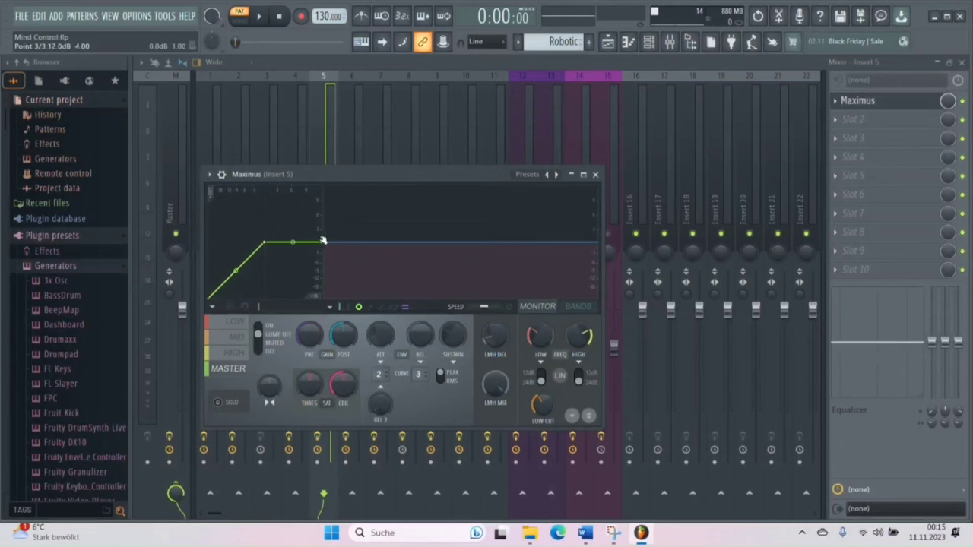
drag(322, 242, 265, 248)
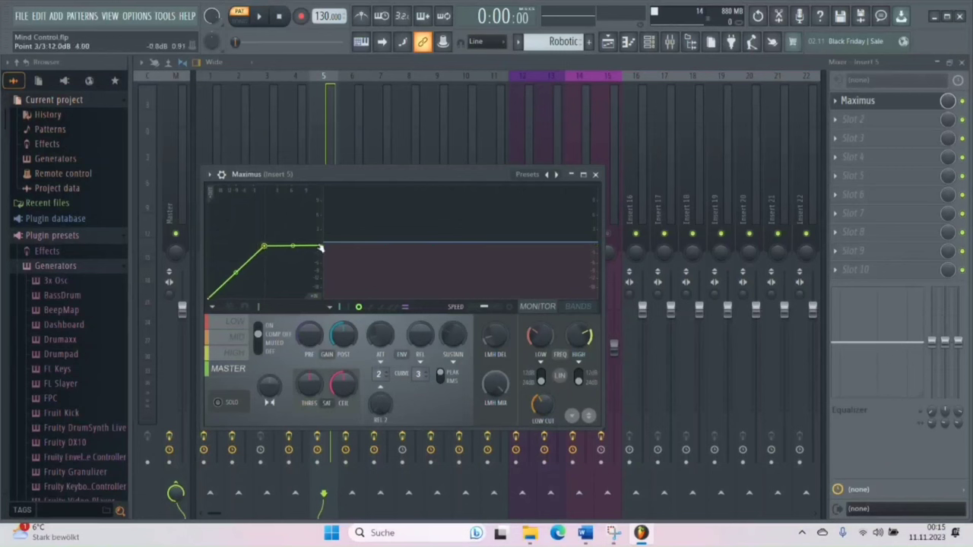
click(262, 16)
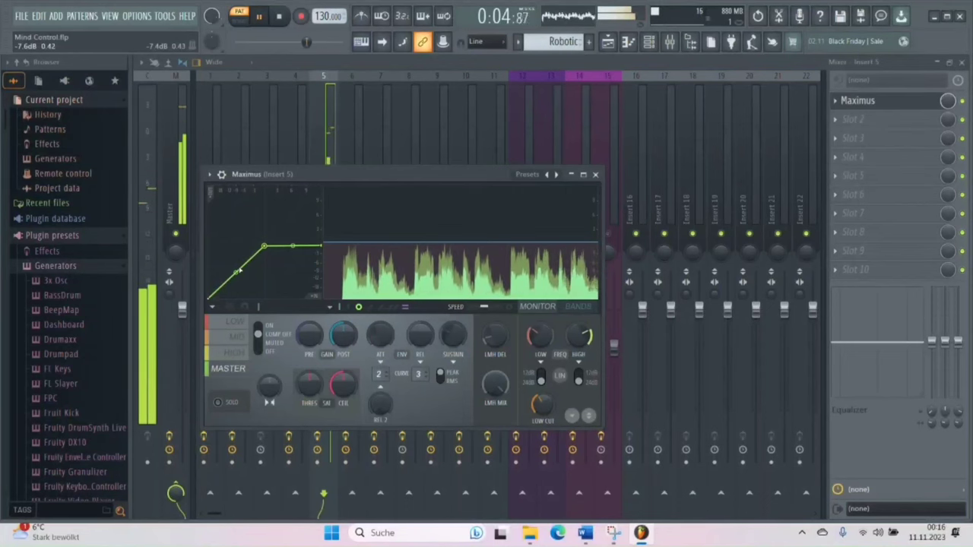
click(235, 353)
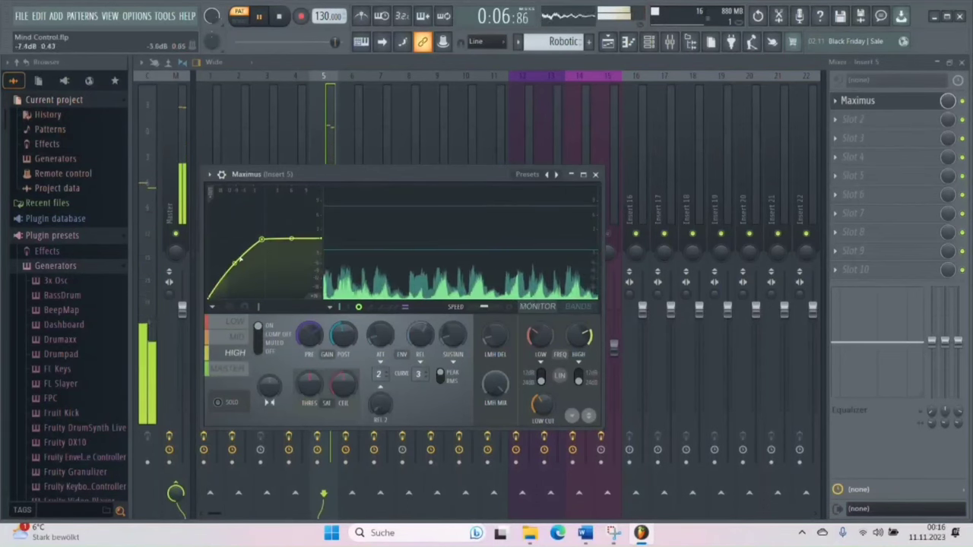
drag(323, 240, 320, 234)
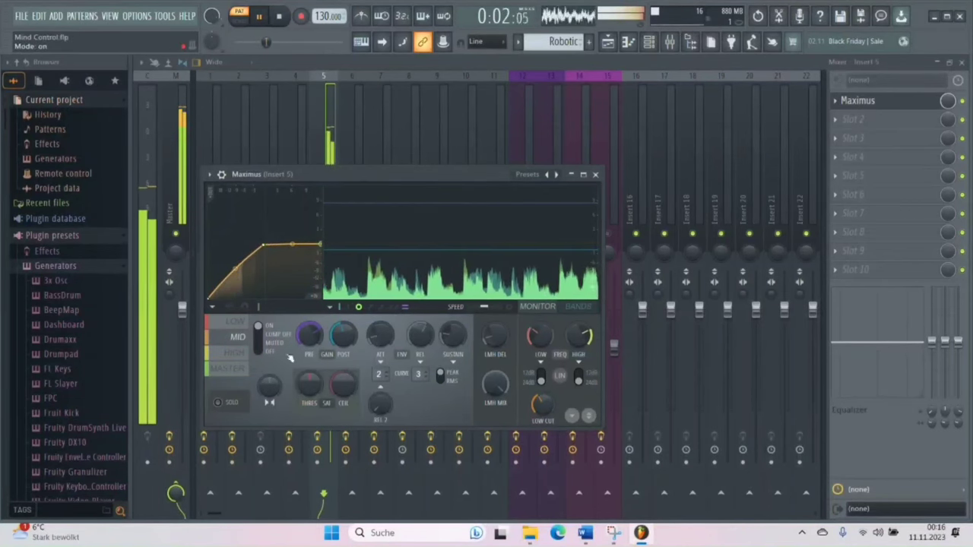
click(280, 18)
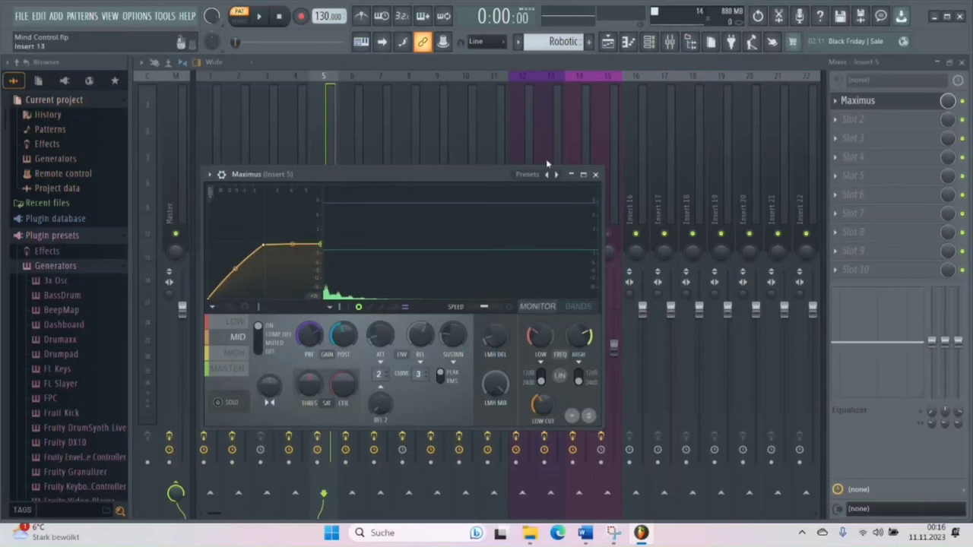
Load the Transparent preset in Insert 5's Maximus.
click(535, 178)
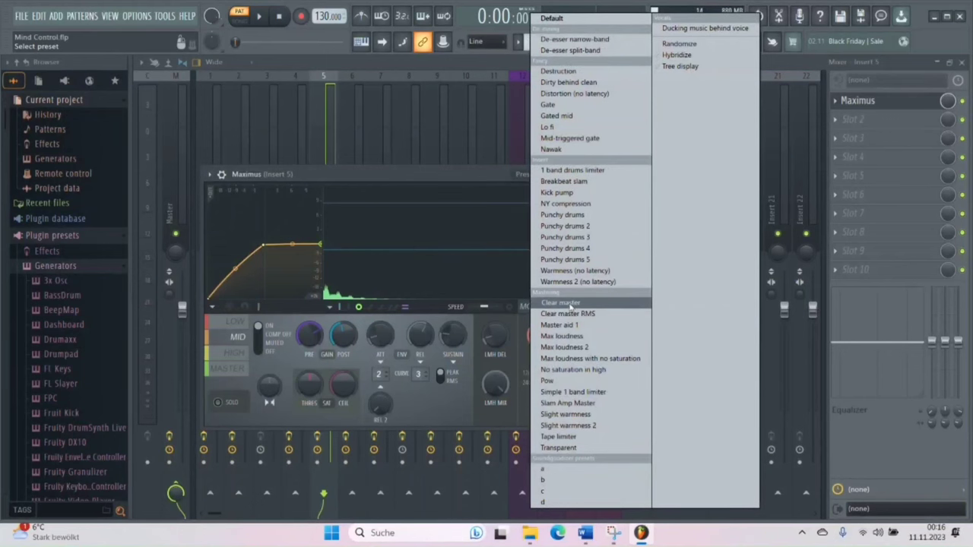
click(558, 447)
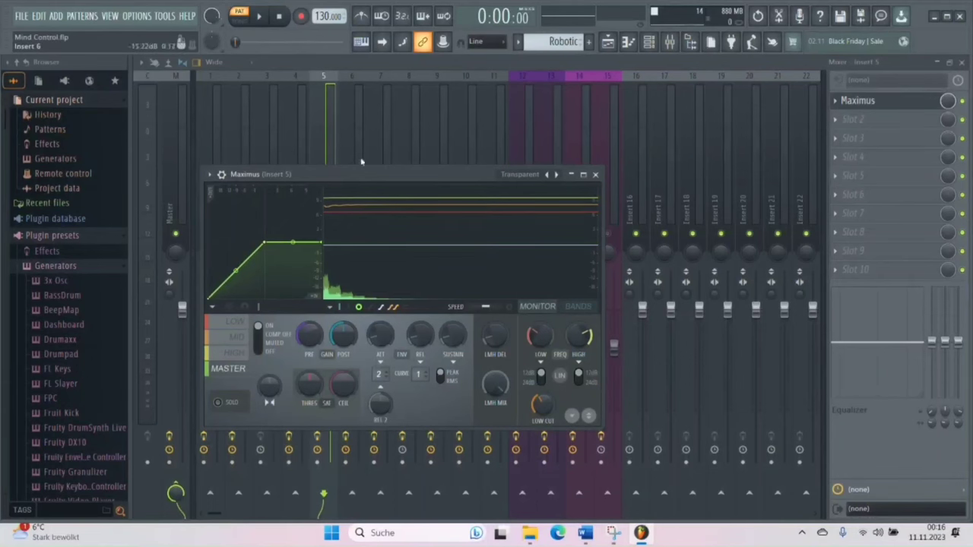
click(521, 176)
key(Escape)
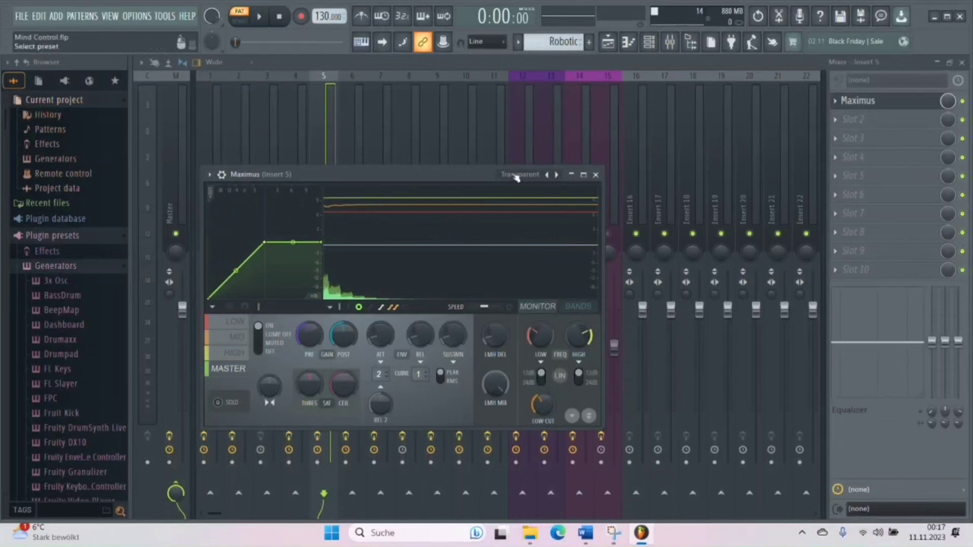
Lower the knee of the low band's curve in Insert 5's Maximus during Robotic playback, and replay the pattern to hear it.
click(261, 16)
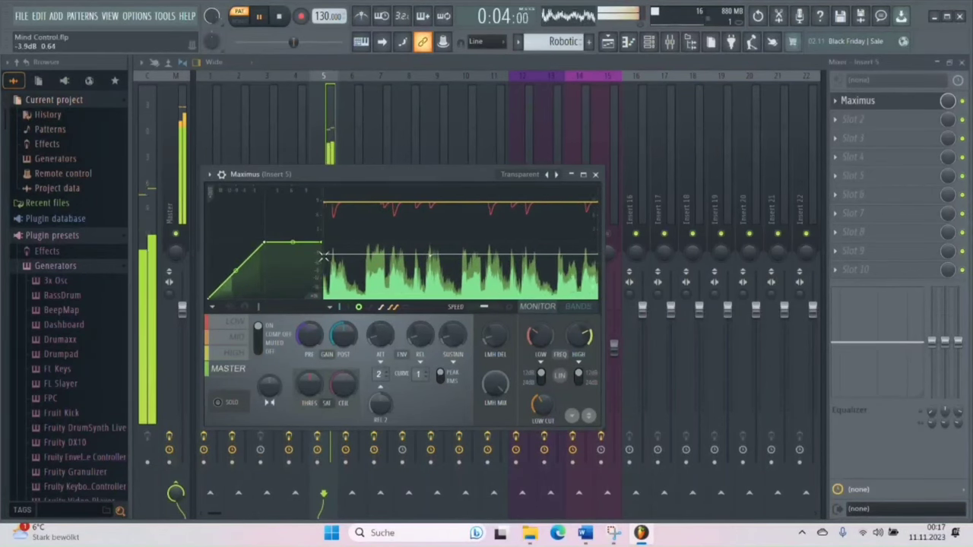
click(234, 321)
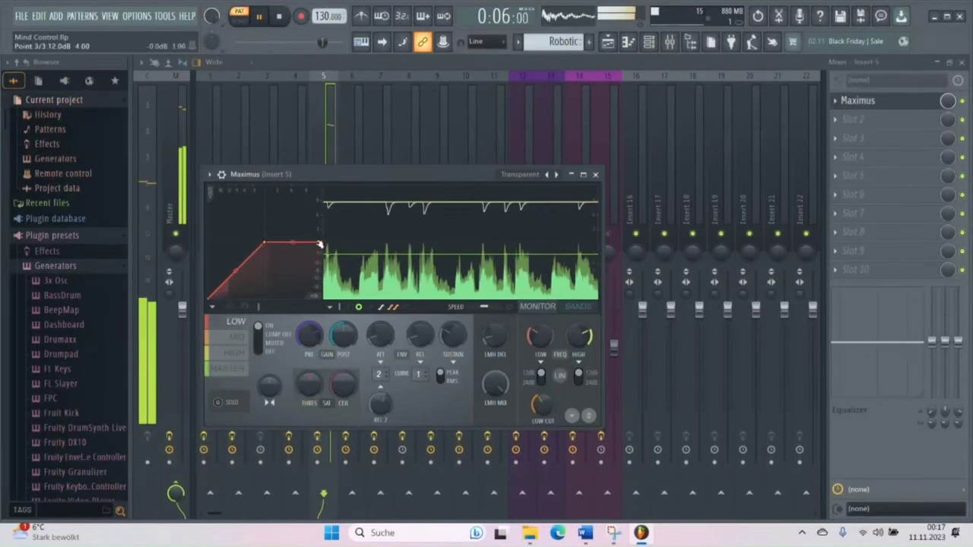
drag(264, 244, 265, 251)
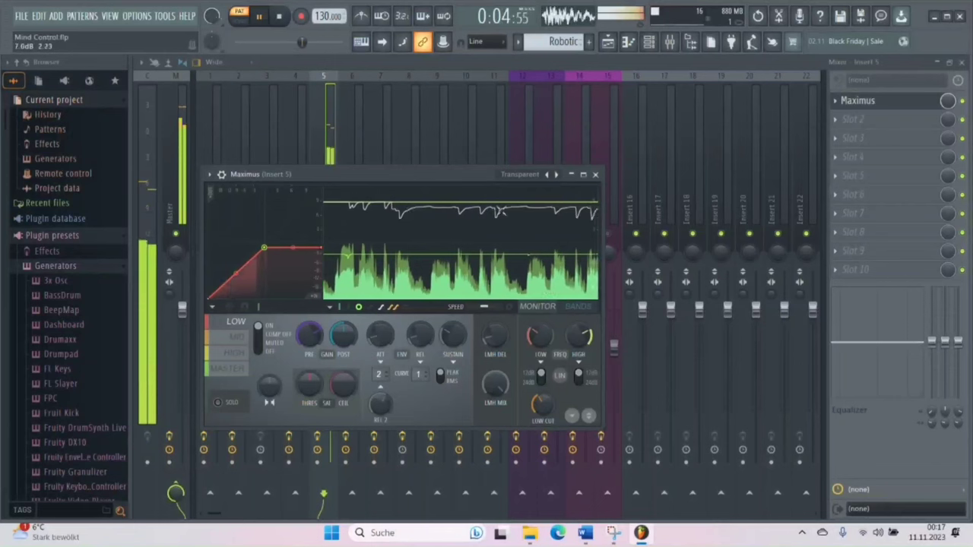
click(280, 20)
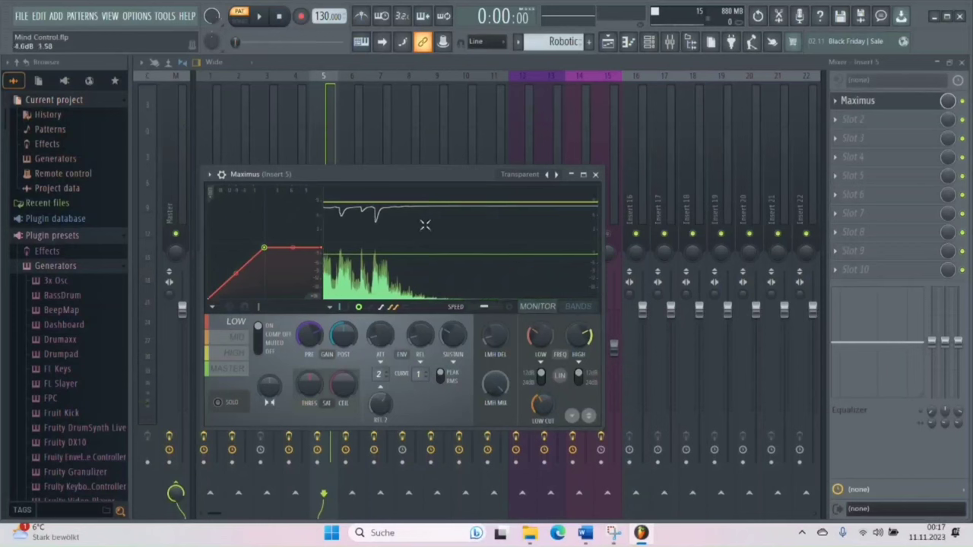
click(262, 17)
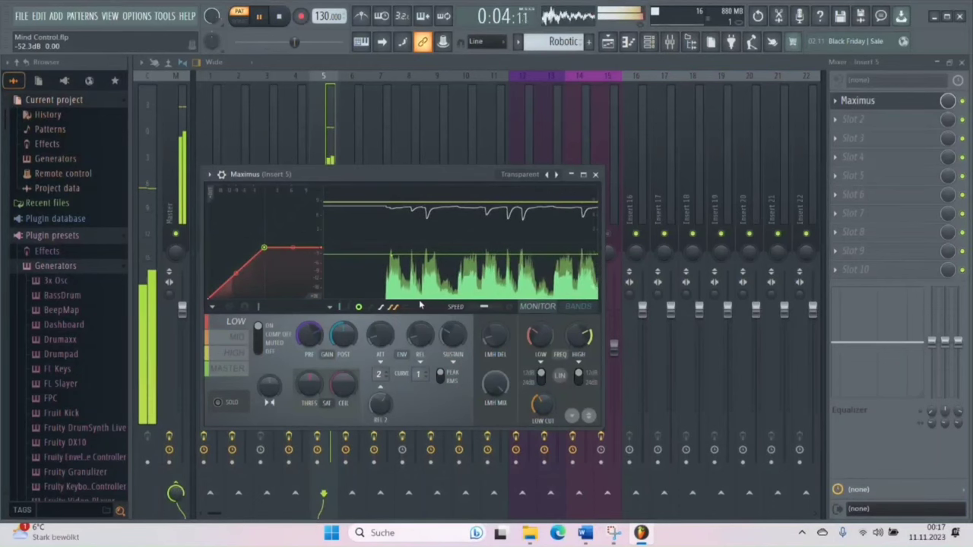
click(279, 16)
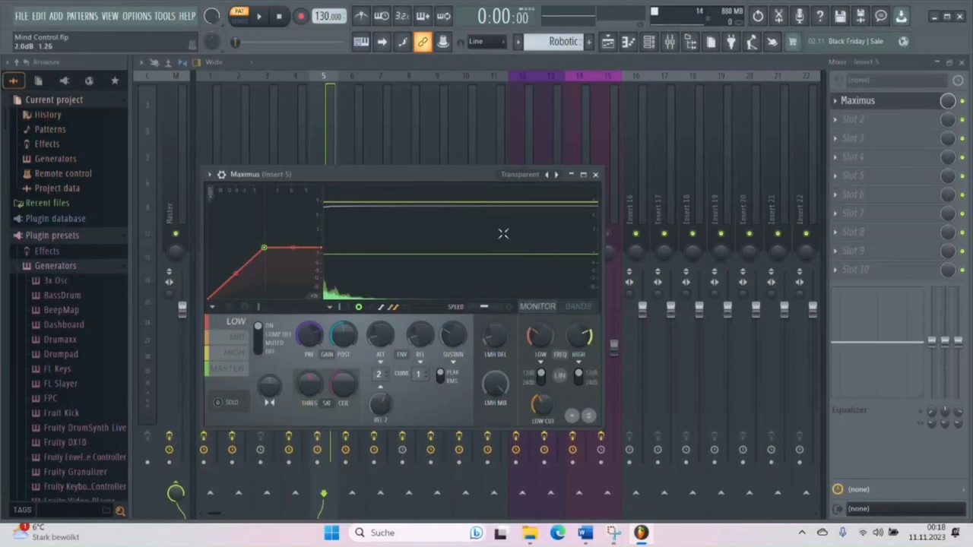
View the available Maximus presets without loading one and close Insert 5's Maximus.
click(523, 175)
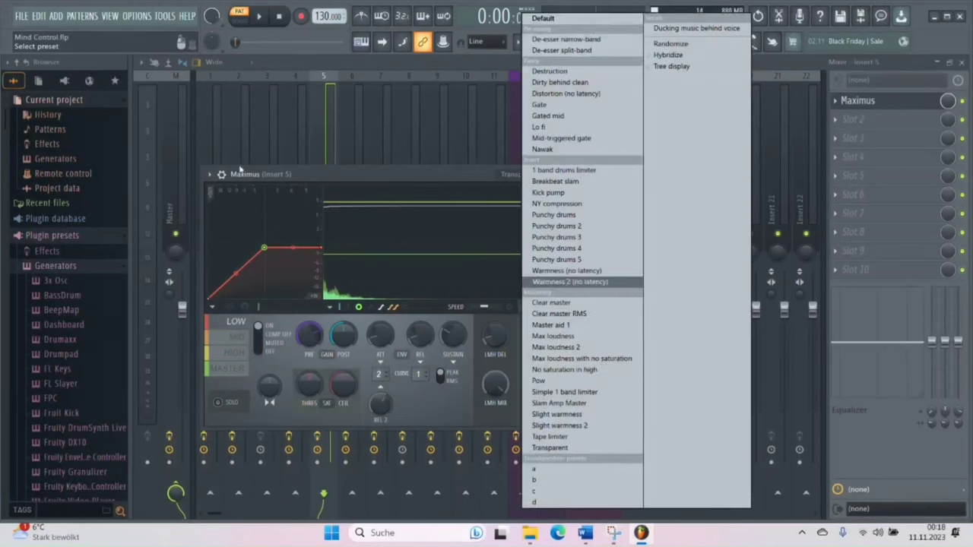
click(375, 172)
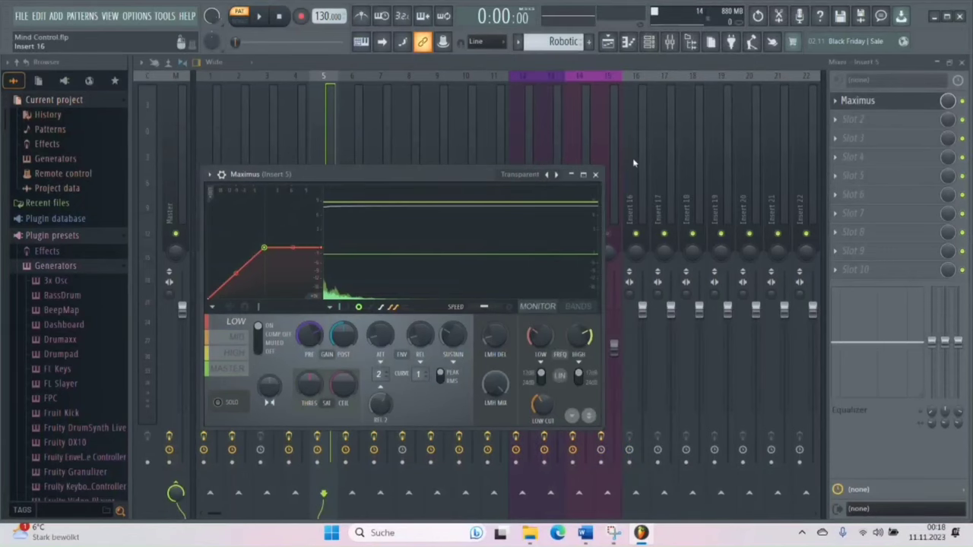
click(595, 174)
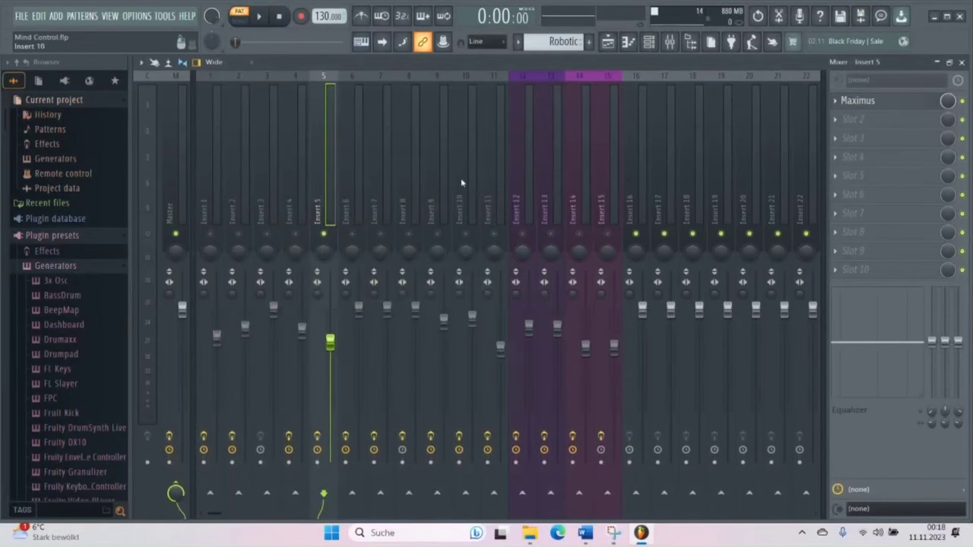
Show the Master track's effect chain, and select and unmute Insert 1.
click(181, 160)
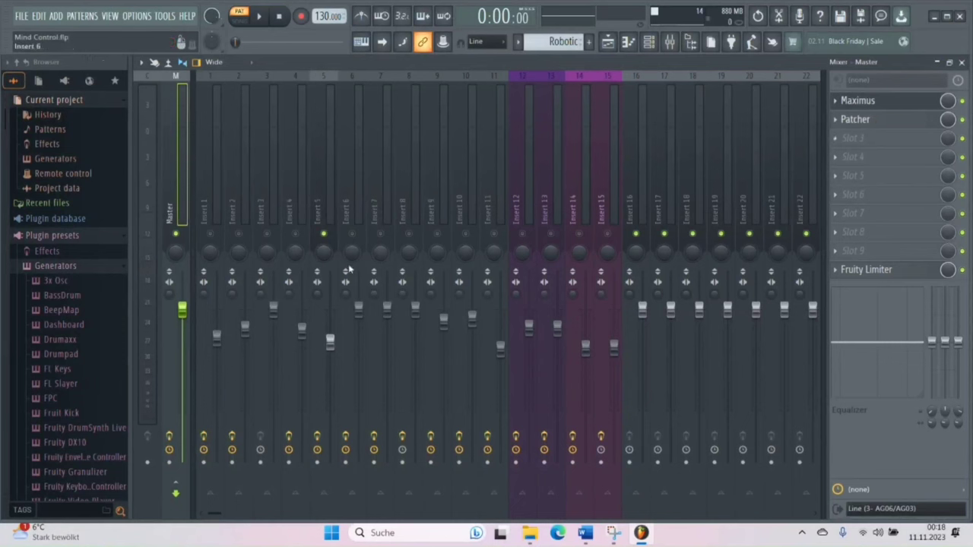
click(217, 207)
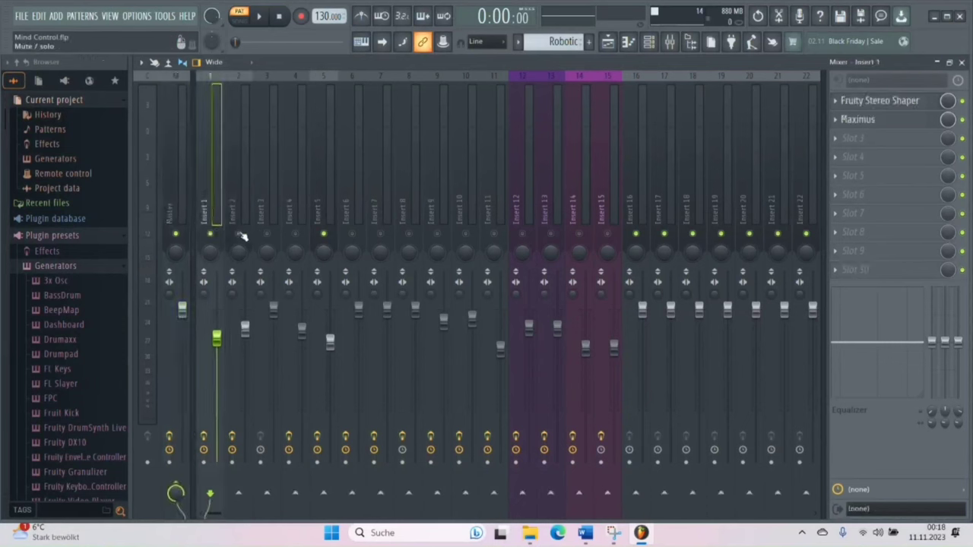
Unmute all remaining muted mixer inserts and show the Master track's effect chain.
click(298, 235)
drag(364, 238, 608, 236)
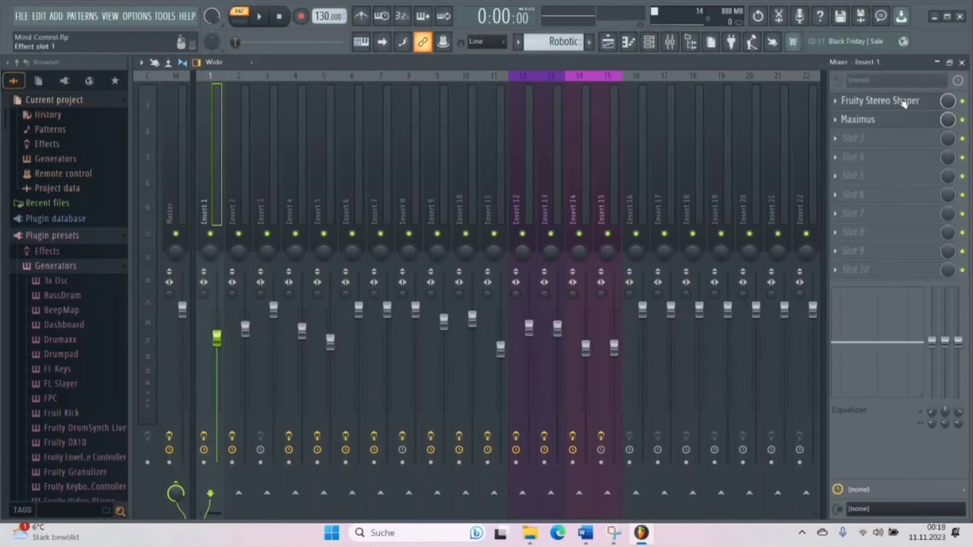
click(180, 212)
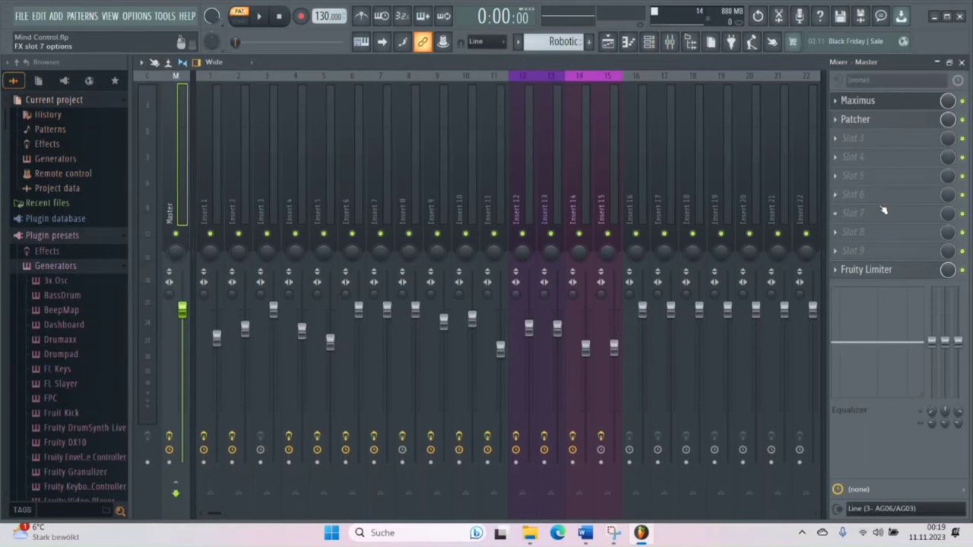
Select Insert 1, view its Fruity Stereo Shaper settings and close the effect again.
click(218, 204)
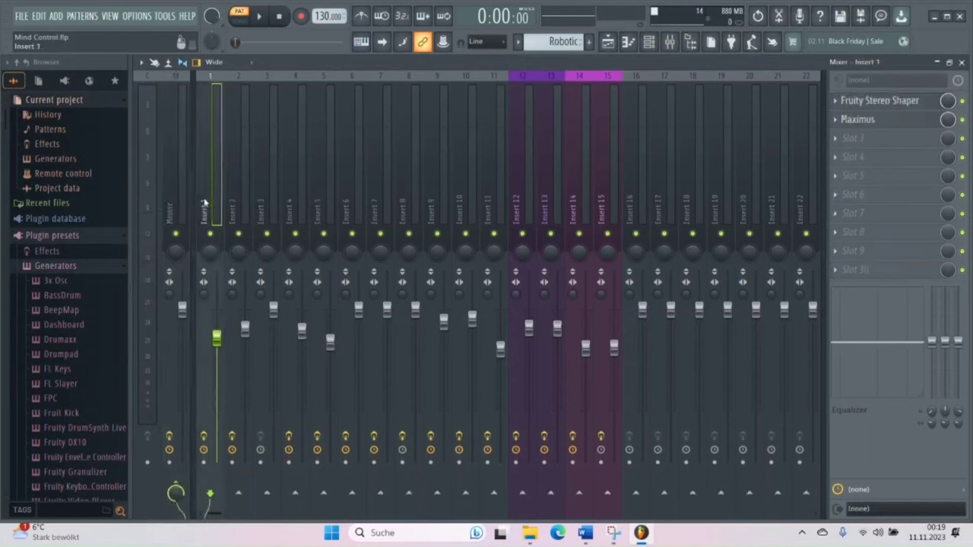
click(853, 104)
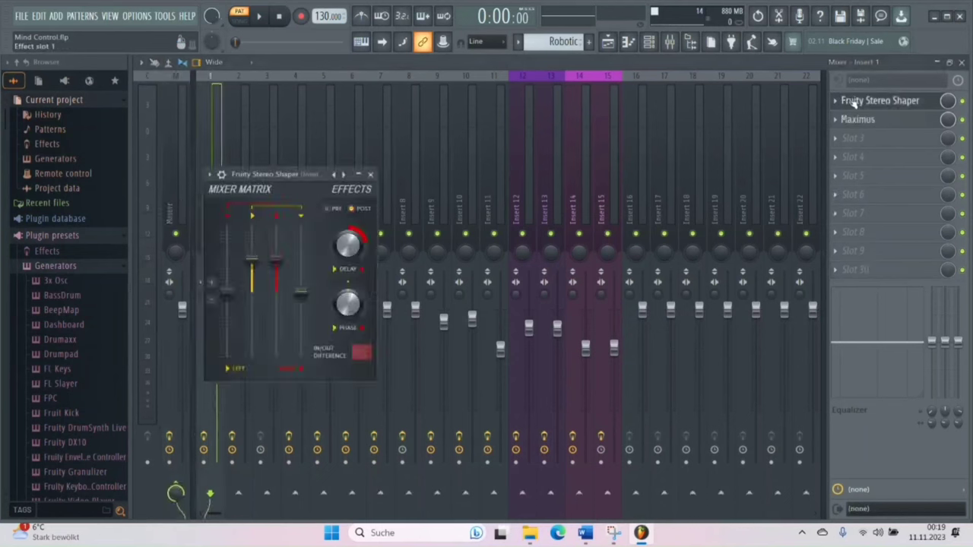
click(853, 103)
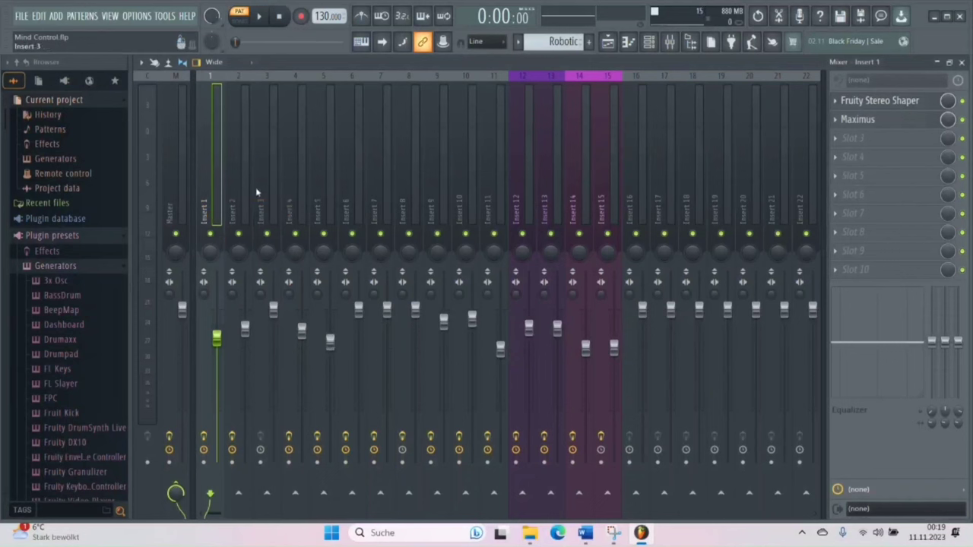
Show Insert 2's effect chain, play and stop the Robotic pattern, and move the selection to Insert 3.
click(237, 216)
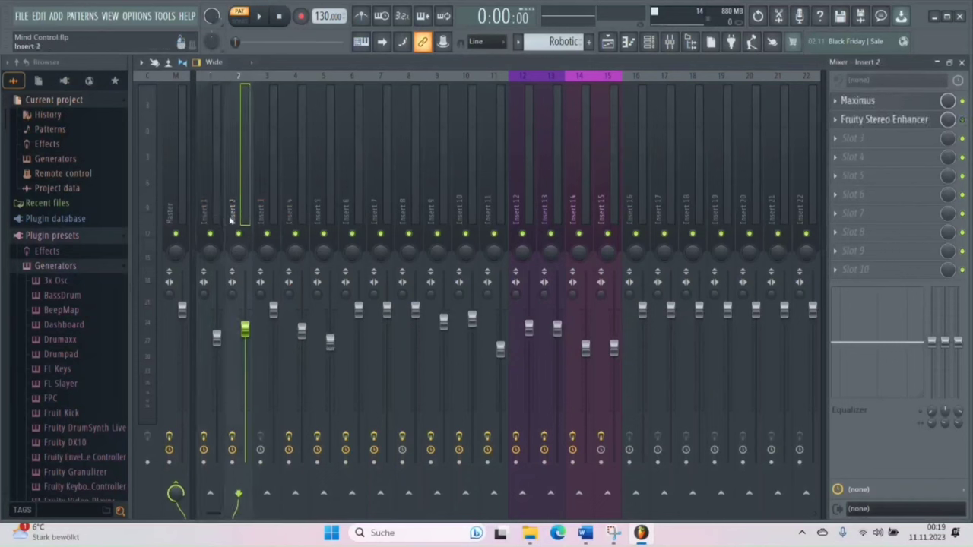
click(259, 16)
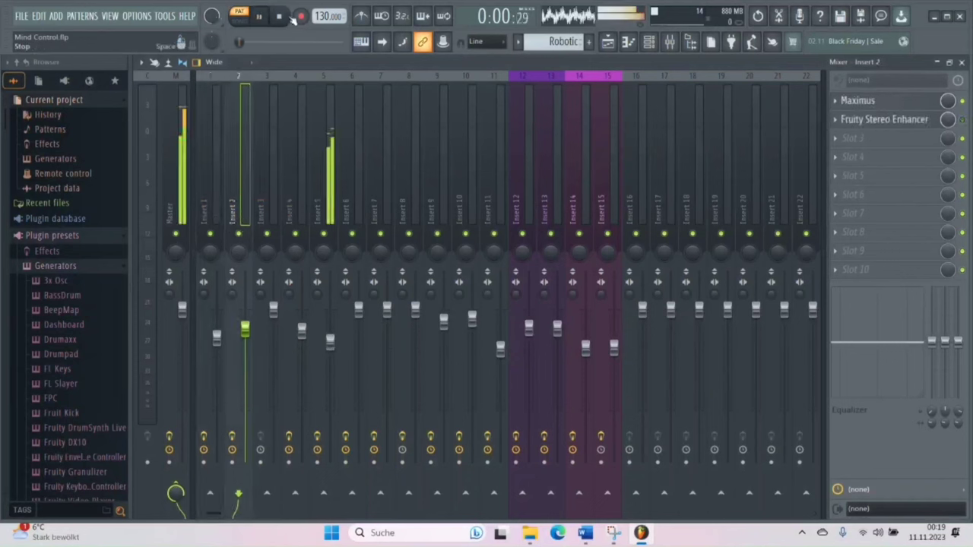
click(282, 16)
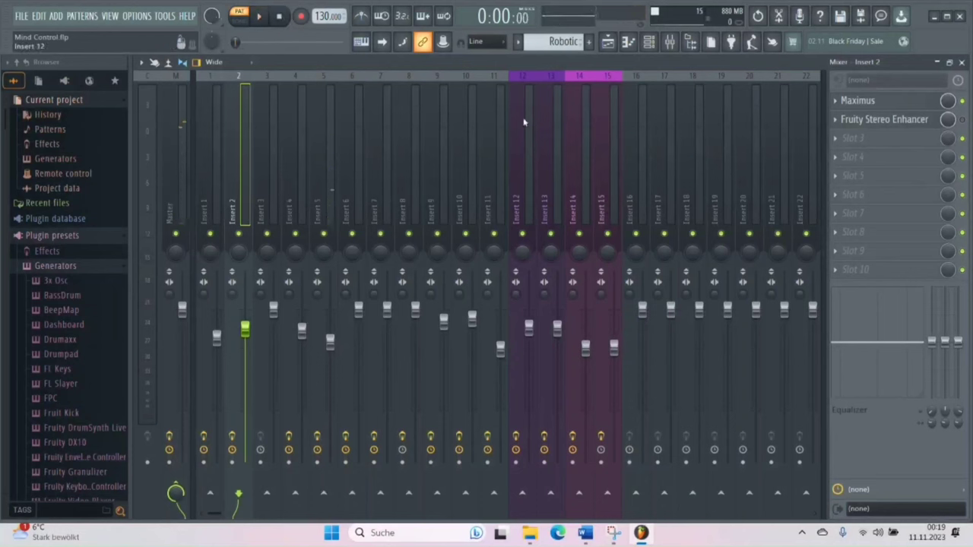
key(Right)
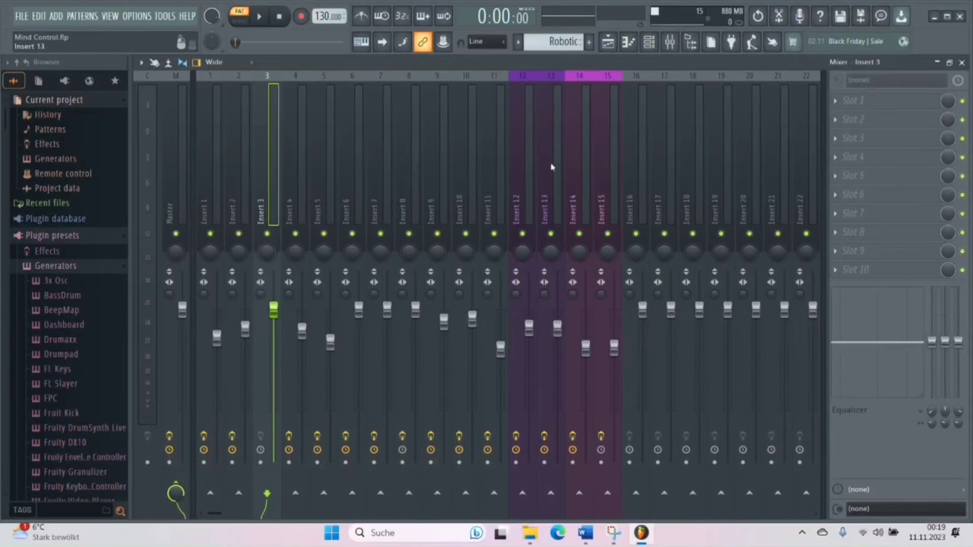
Close the mixer to show the playlist, and reopen it with the Master track selected.
click(962, 62)
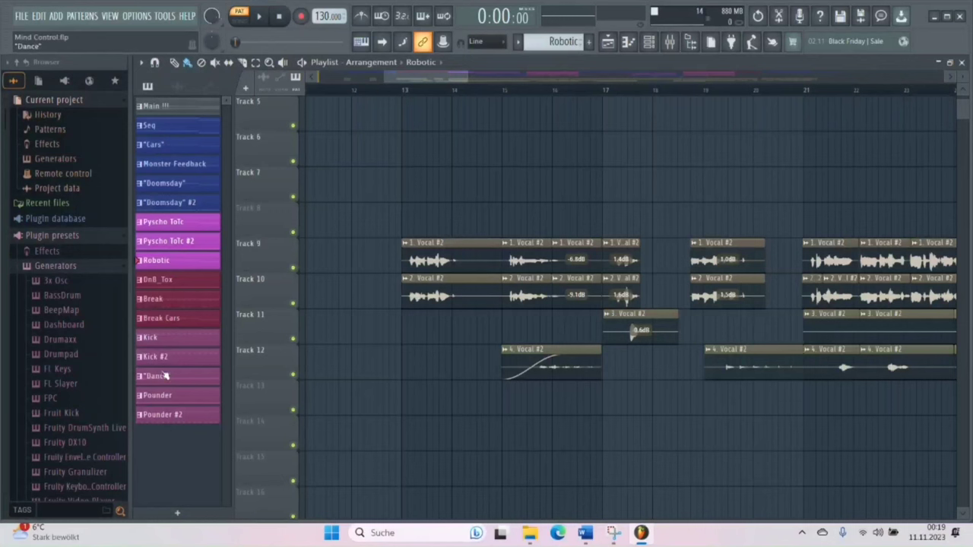
key(ctrl+s)
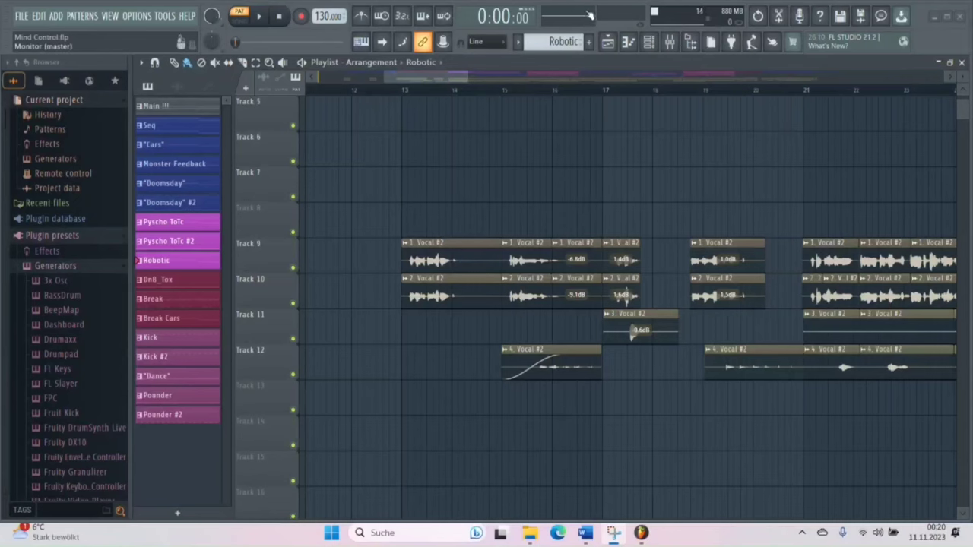
click(669, 42)
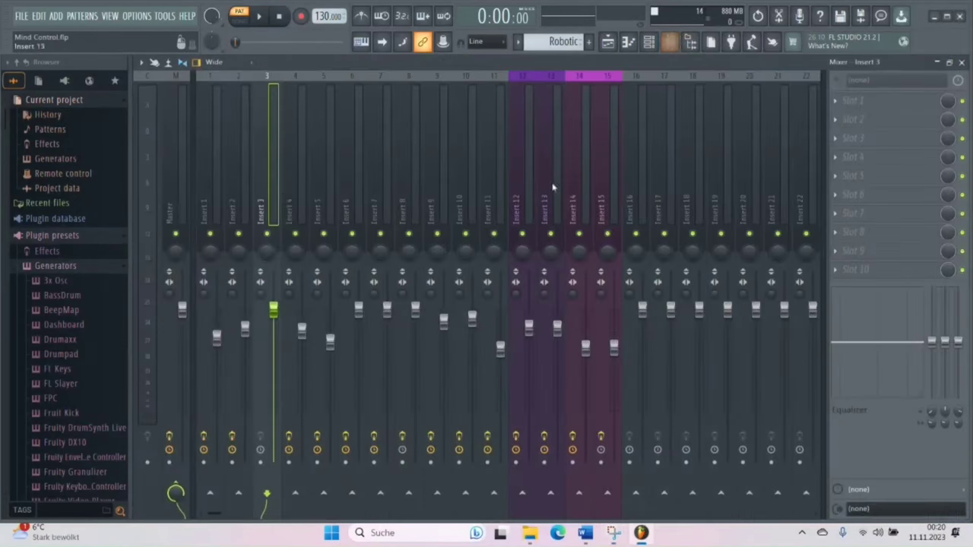
click(177, 210)
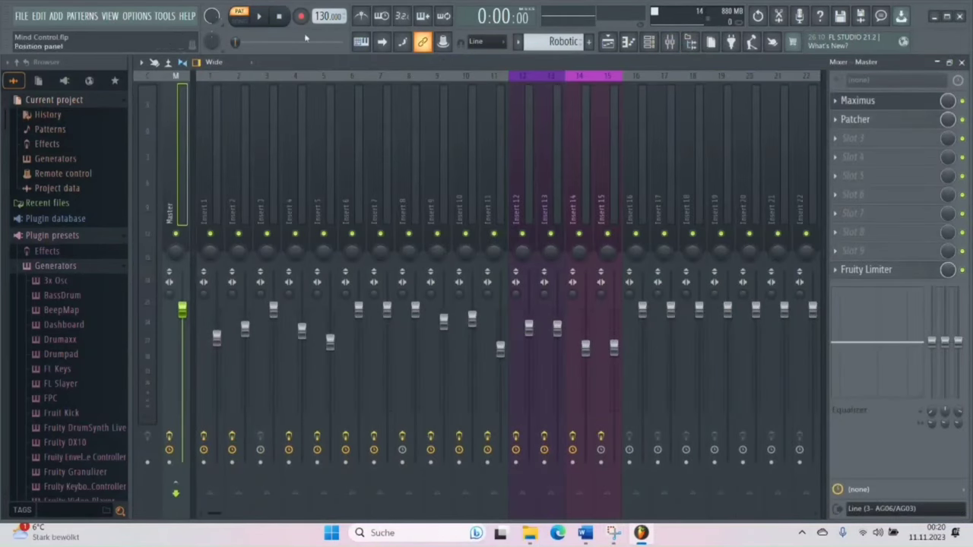
Play the Robotic pattern, try lowering the Master volume, and lower Insert 5's volume to 76% instead before stopping playback.
click(259, 17)
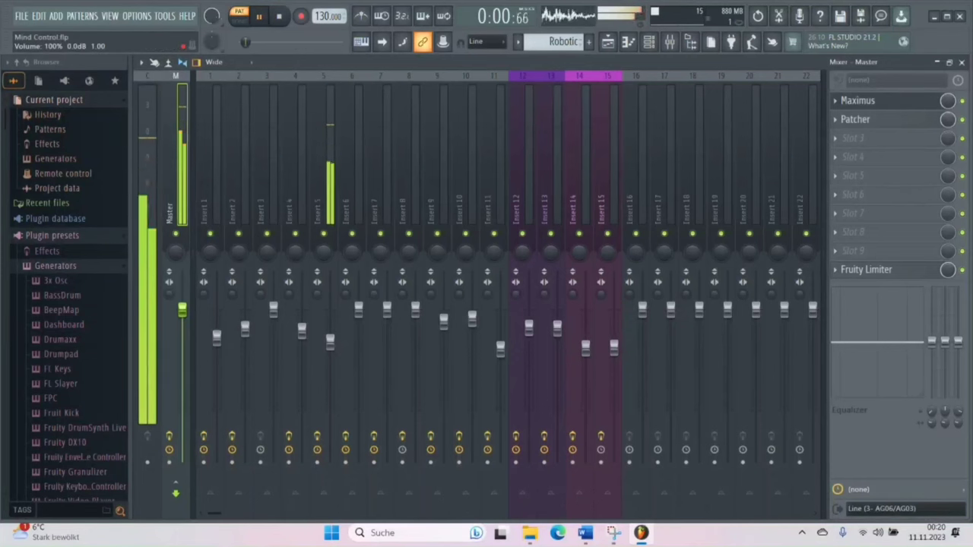
drag(187, 316, 187, 319)
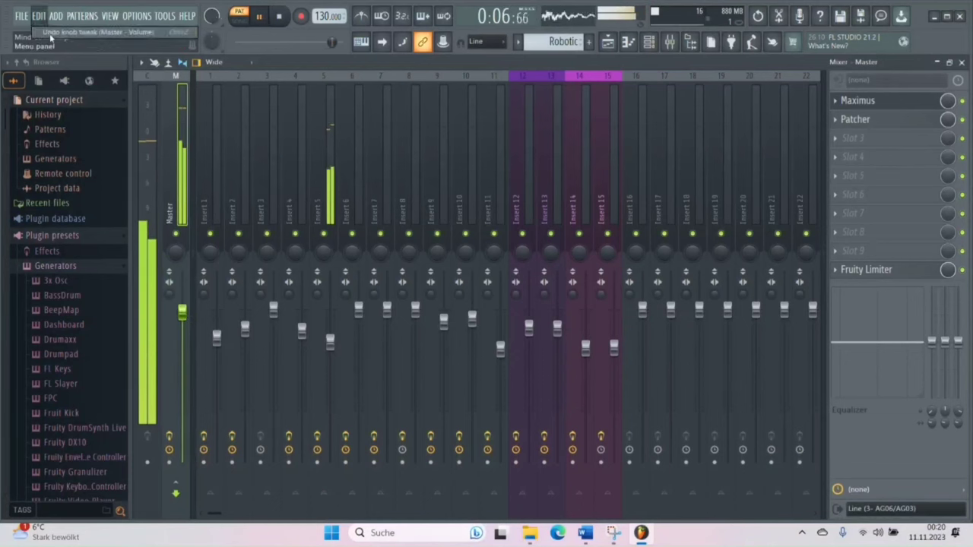
drag(332, 348, 333, 353)
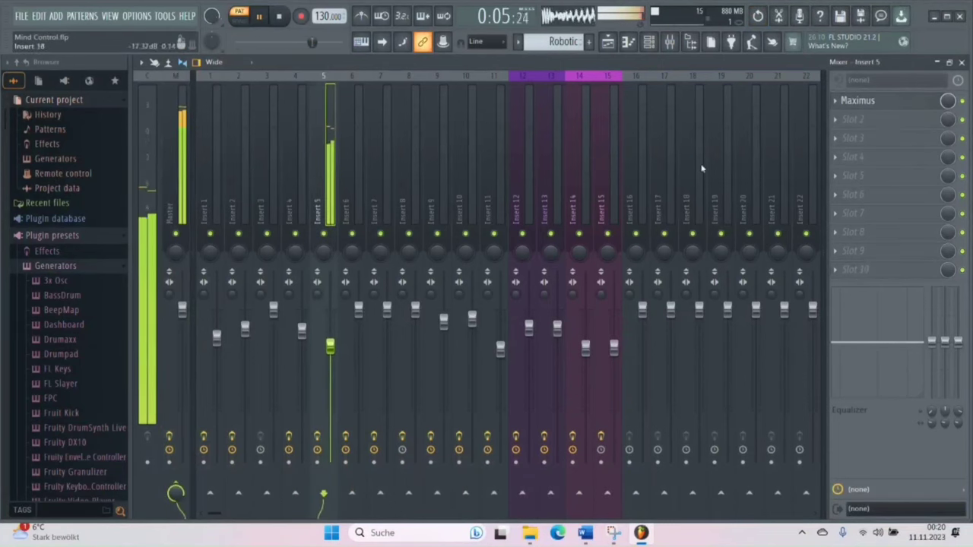
click(279, 16)
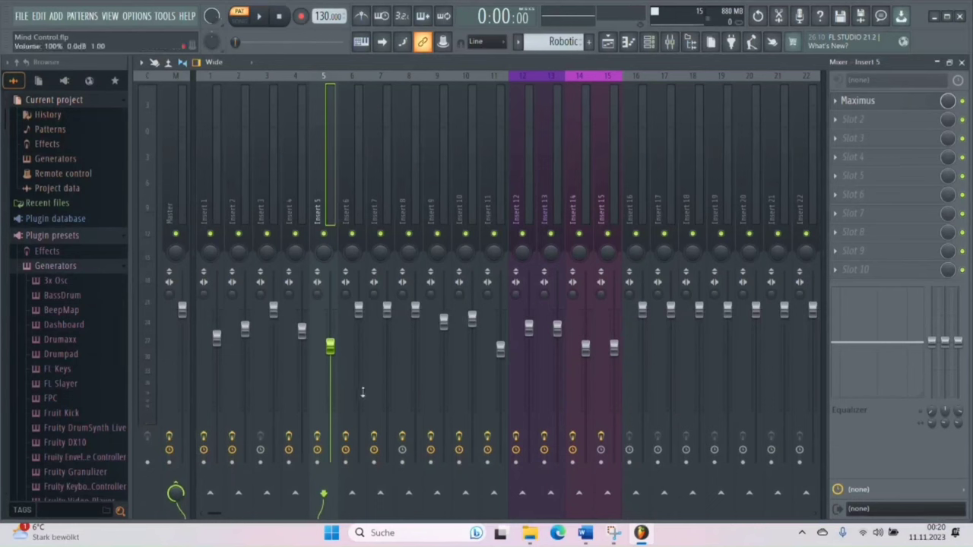
Try raising Insert 5's volume to 100% while the Robotic pattern plays, and undo the change.
click(259, 16)
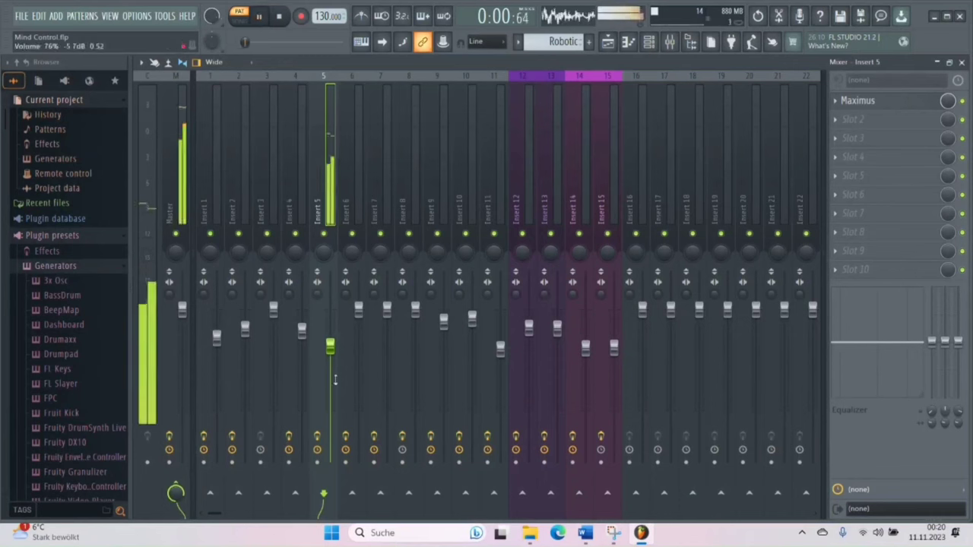
drag(330, 345, 330, 310)
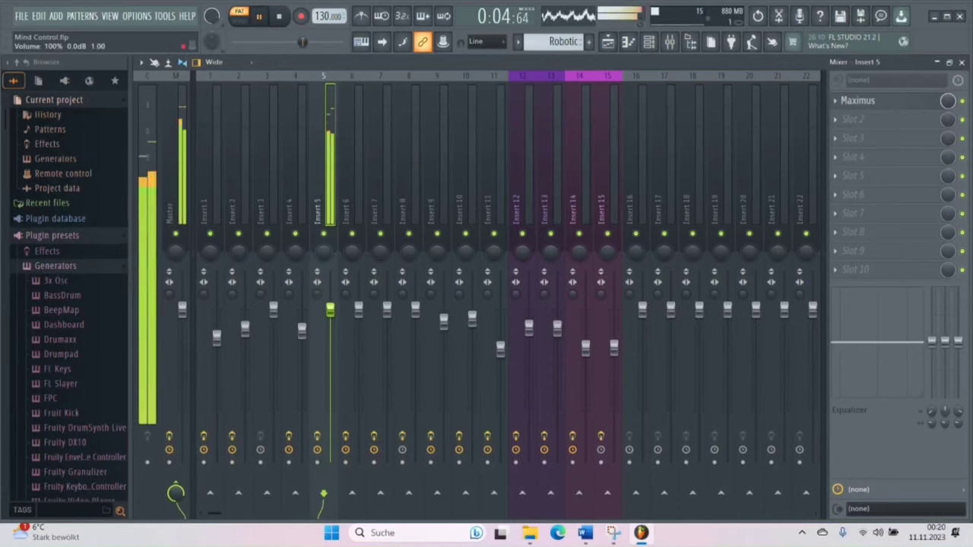
key(ctrl+z)
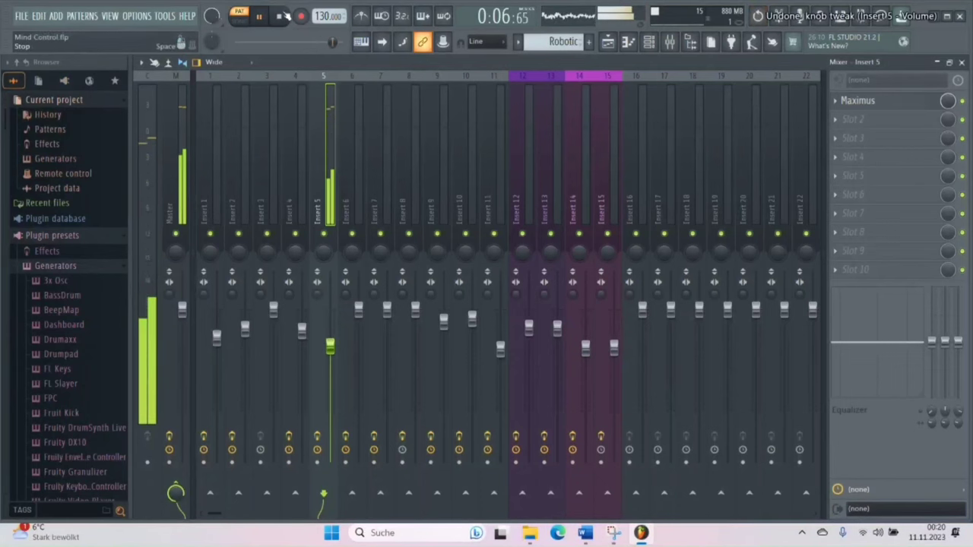
Stop the song playback and set the playlist position to the start of bar 25.
key(space)
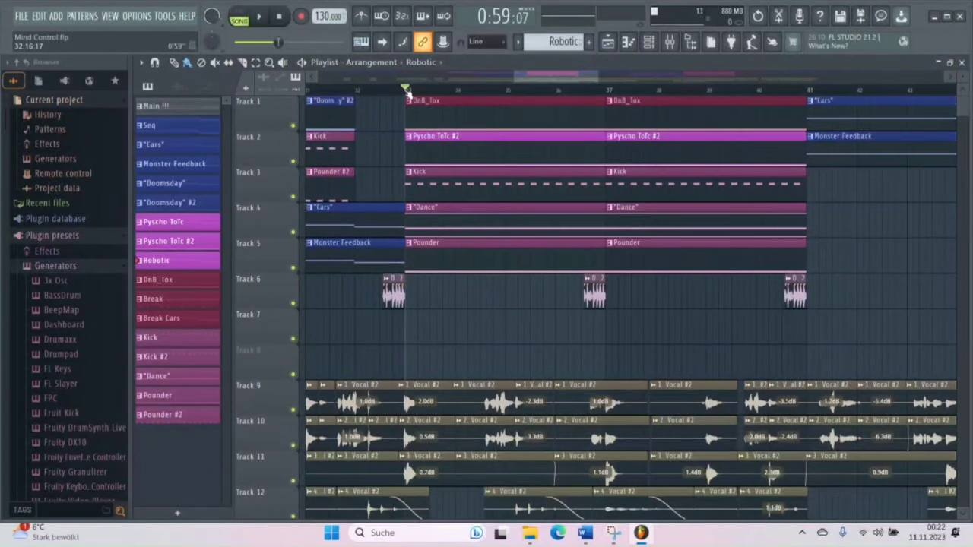
scroll(458, 127, left, 4)
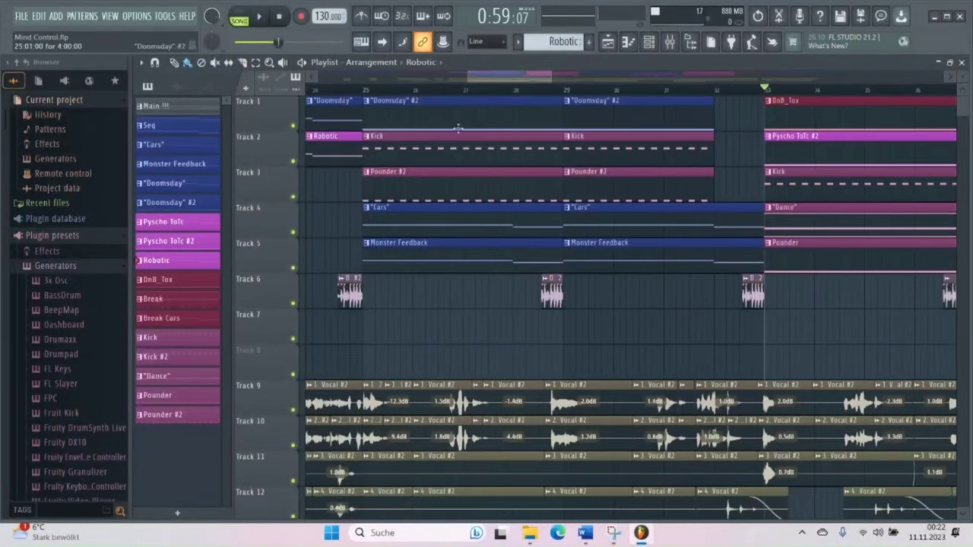
click(365, 91)
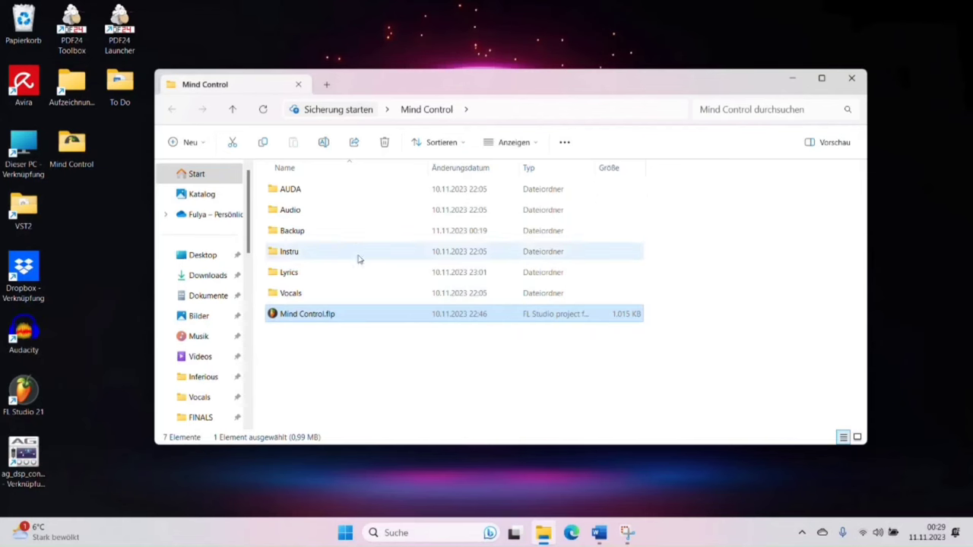
Open Mind Control_Lyrics.docx from the Mind Control project's Lyrics folder in Word.
double_click(323, 273)
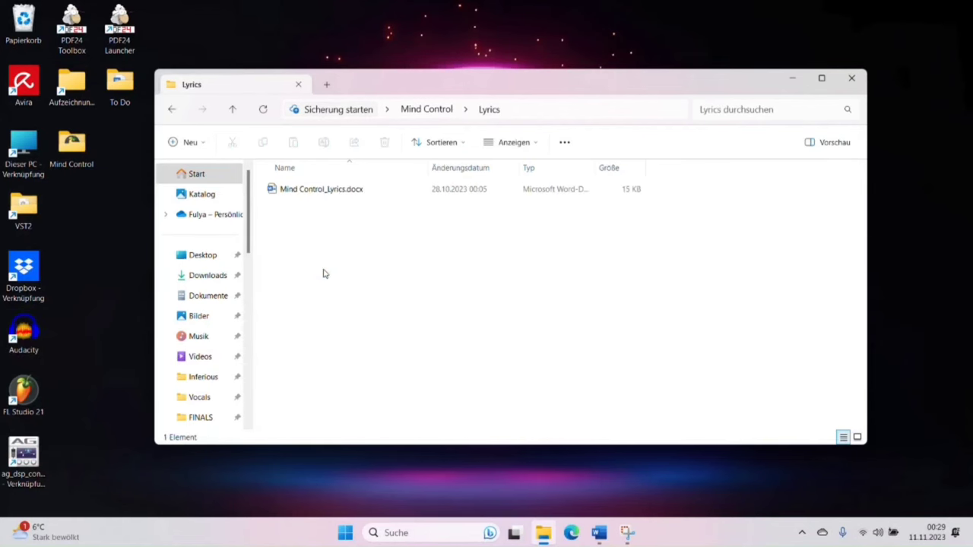
double_click(326, 190)
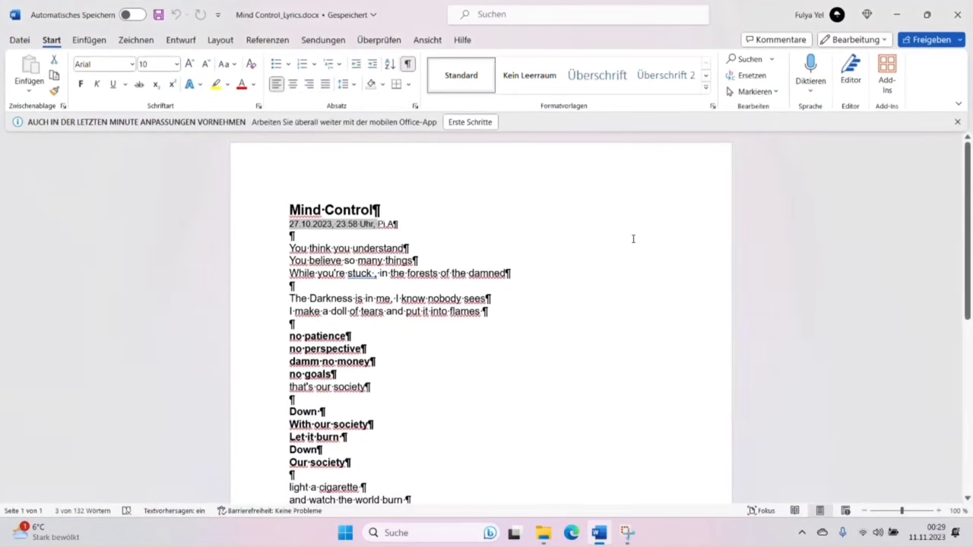
click(571, 337)
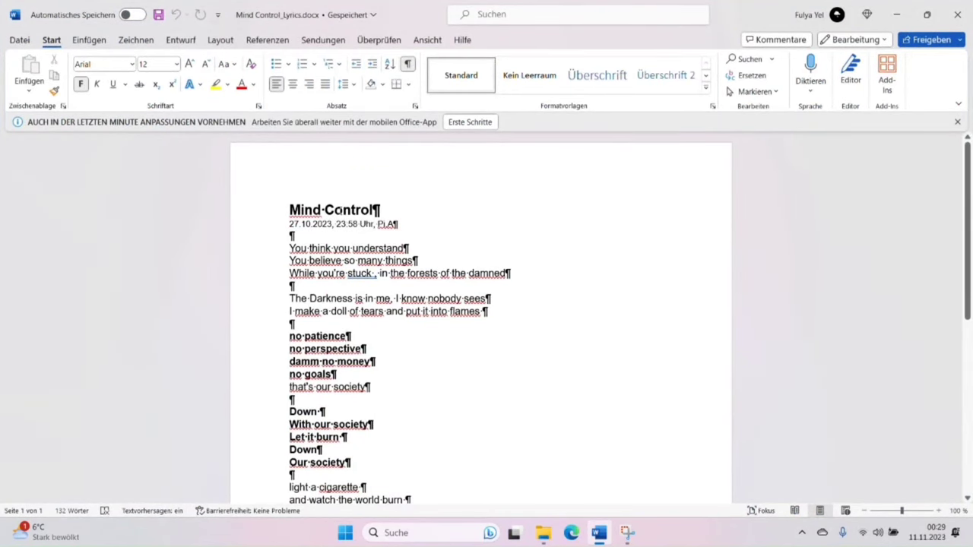
Remove the stray space before the comma after "stuck" in the first verse.
drag(348, 274, 378, 274)
mouse_move(375, 274)
click(423, 295)
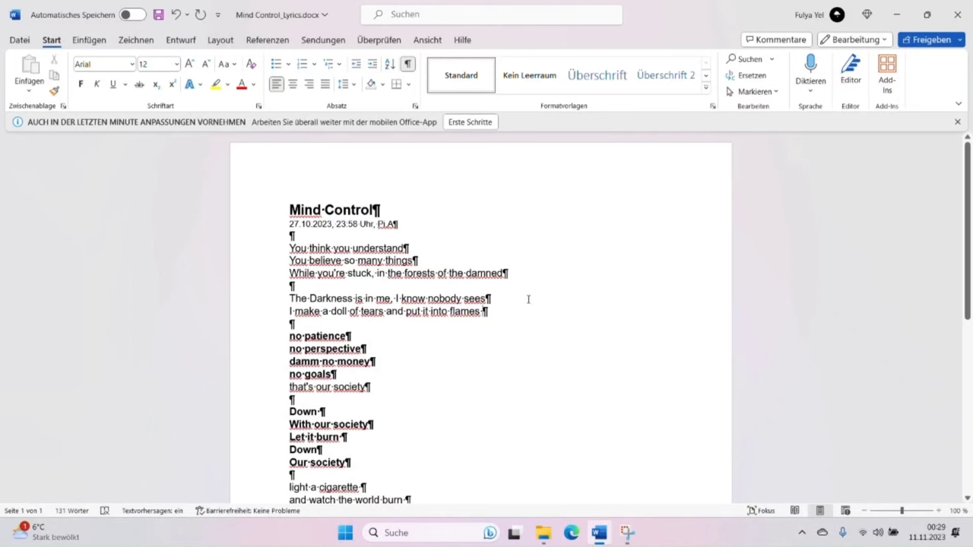
Highlight the lyrics from the title to the first "Down", clear the selection, and highlight the opening verses again.
drag(290, 211, 514, 411)
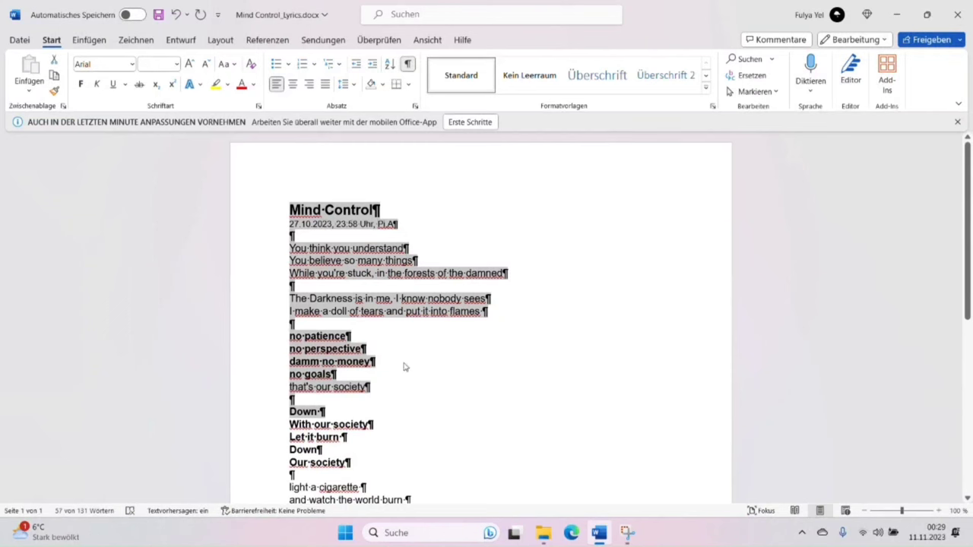
click(435, 362)
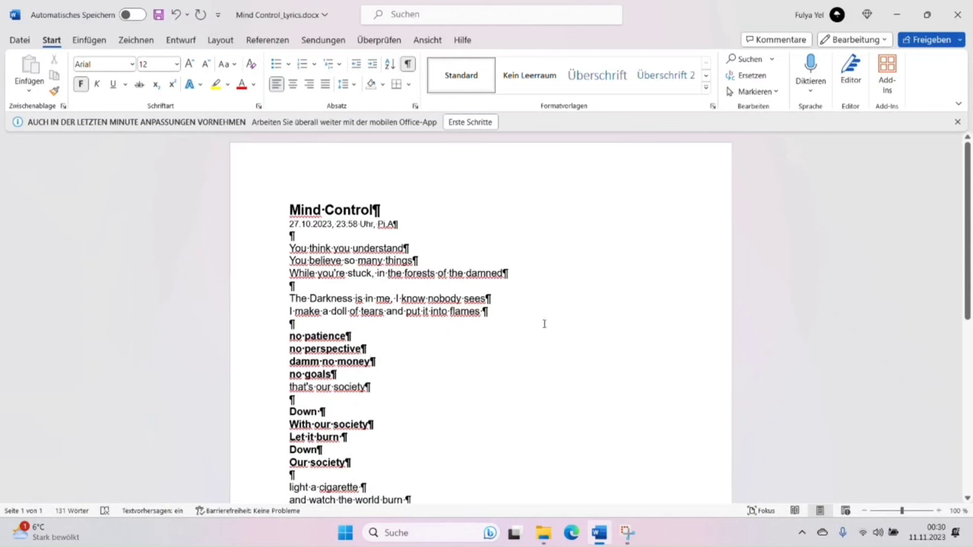
drag(290, 209, 492, 324)
Switch to the Edge browser and load googel.de in place of the Audacity Wikipedia article.
click(571, 533)
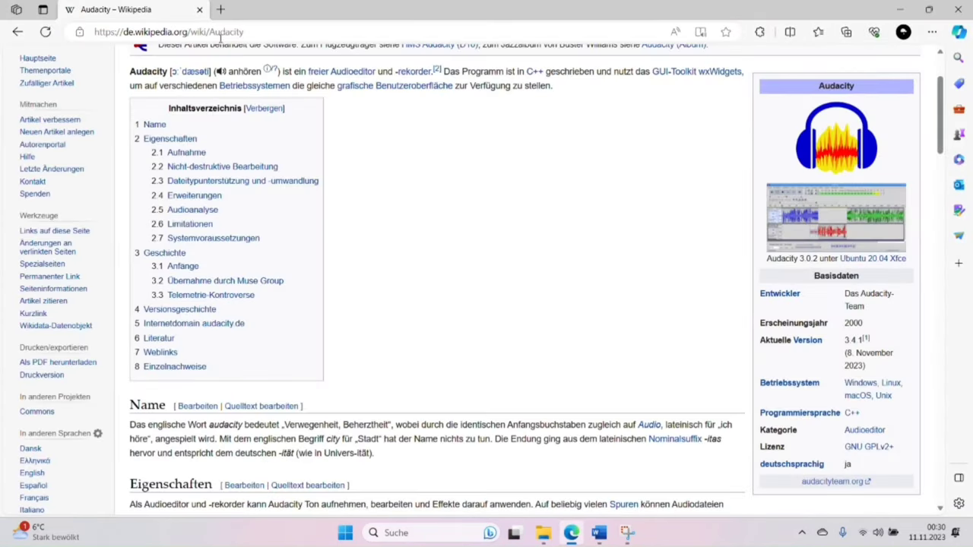
click(228, 32)
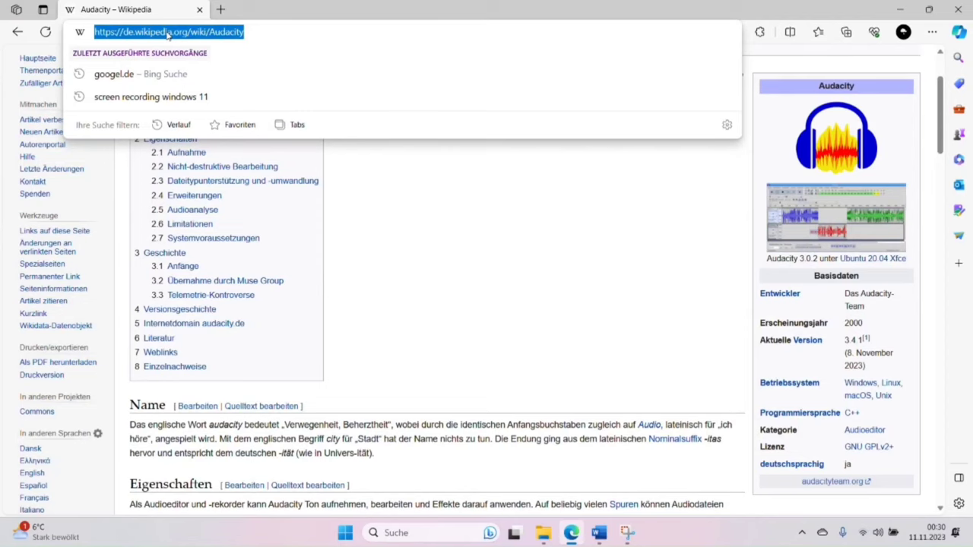
text(googel.de)
key(Return)
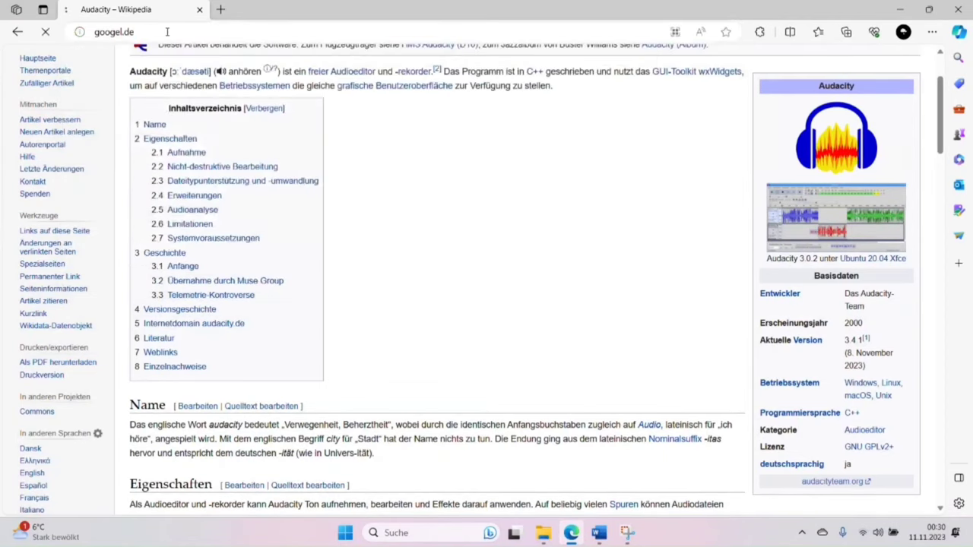
Search Google for "billboard top 100".
text(bi)
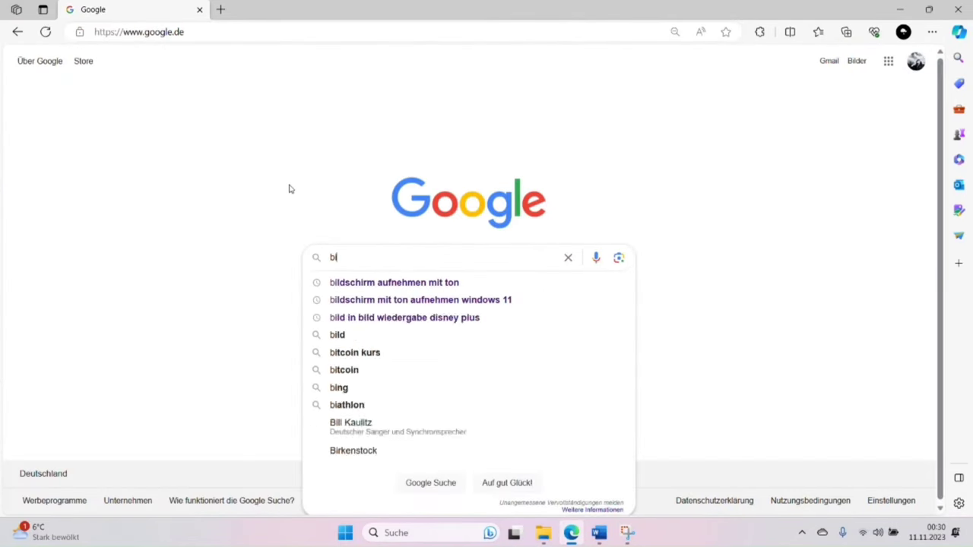
text(llboard)
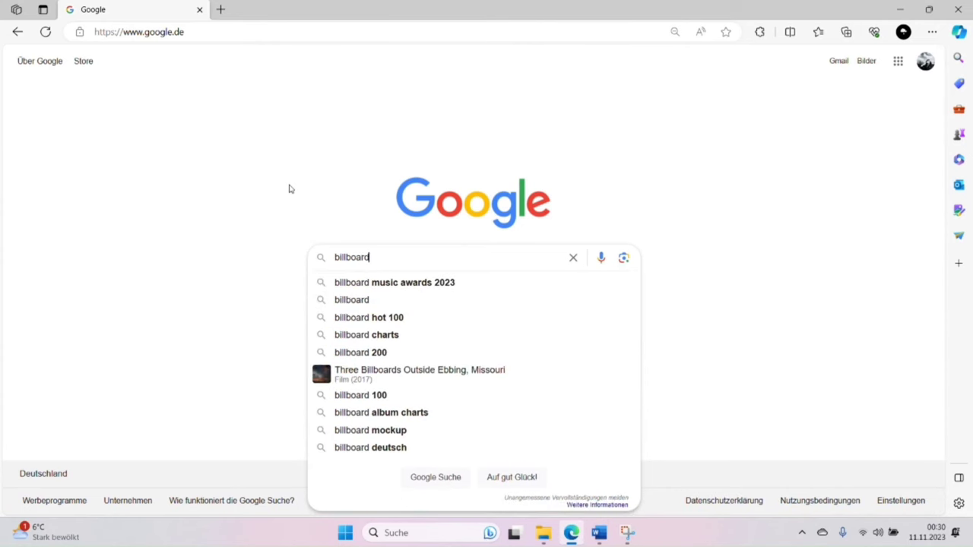
click(352, 300)
text(top 100)
key(Return)
Open the Billboard Hot 100 chart from the search results and look through its songs down to rank 22.
click(225, 176)
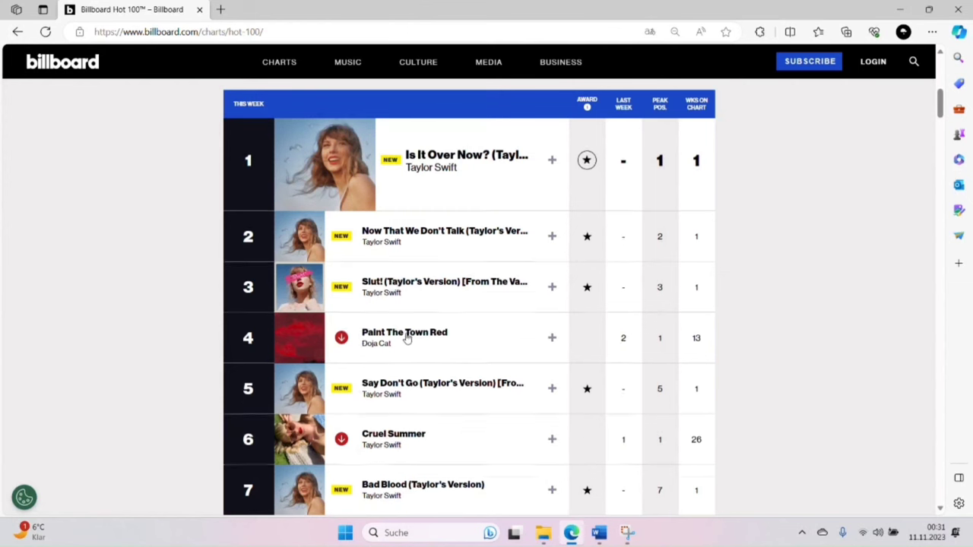
scroll(407, 338, down, 2)
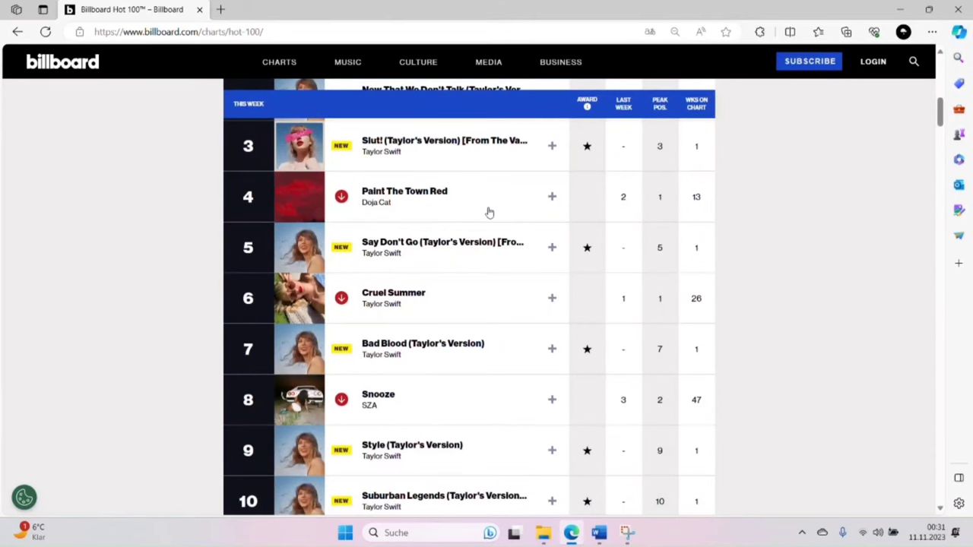
scroll(381, 283, down, 7)
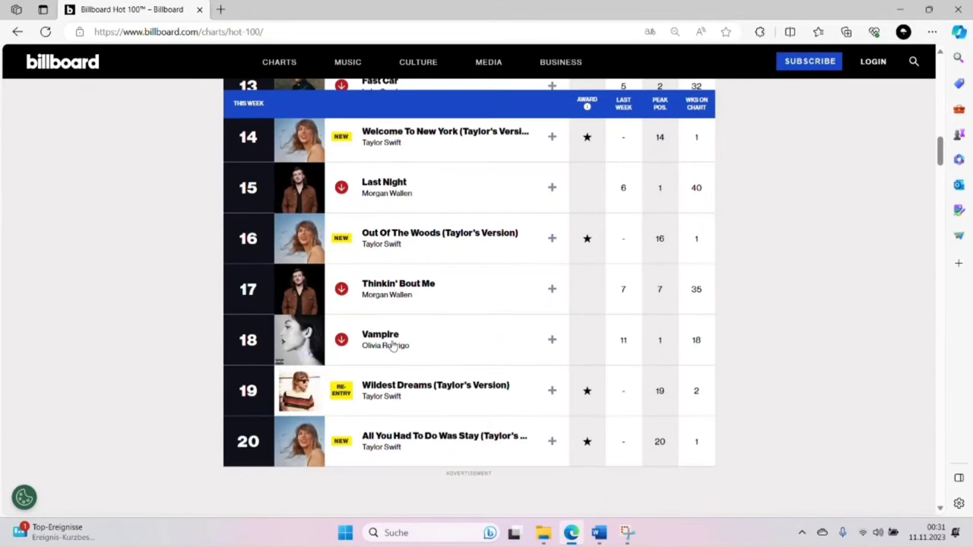
scroll(456, 337, down, 2)
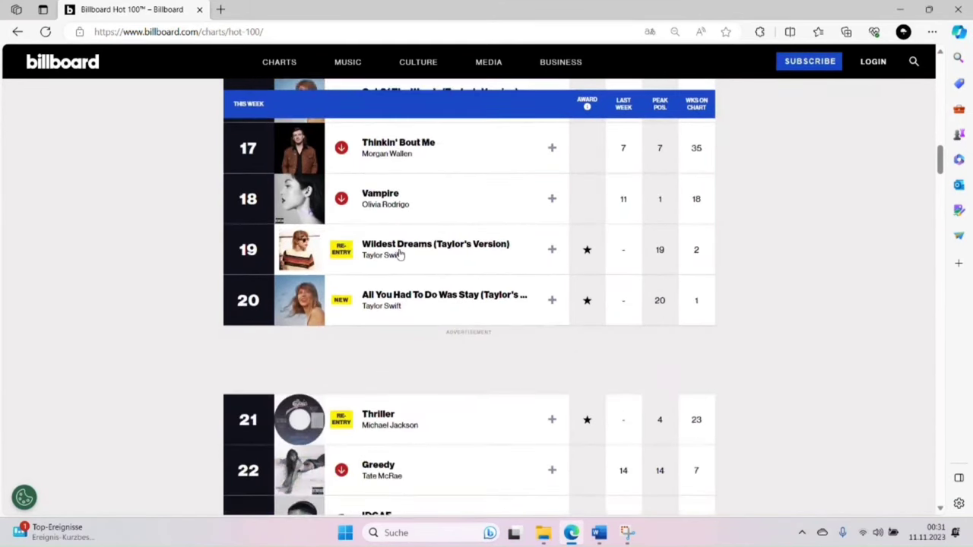